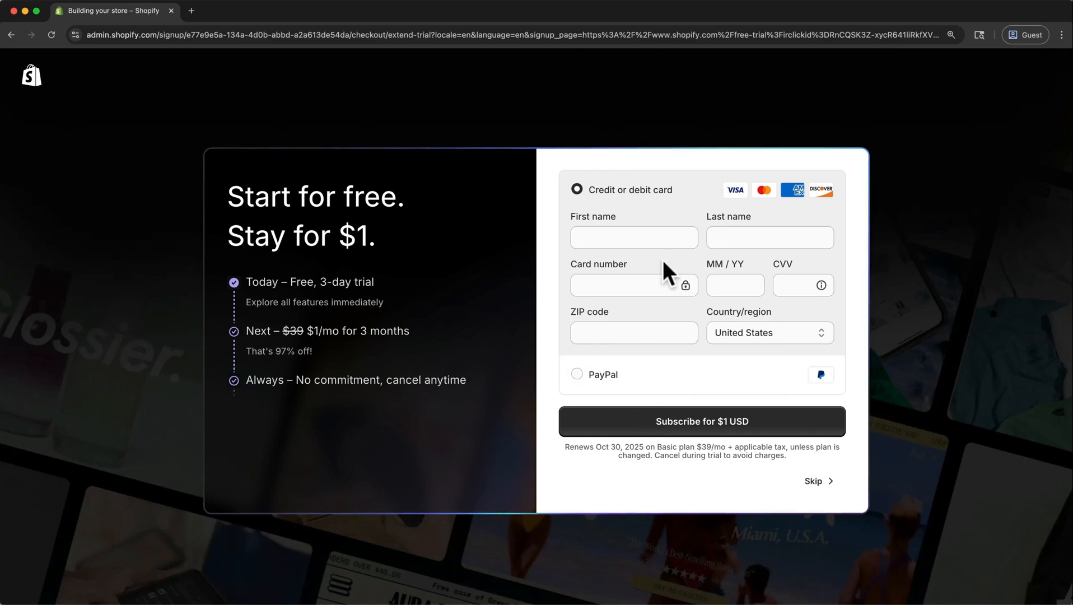
Fill in the payment card and billing details and subscribe to the $1 USD trial offer.
{"action": "left_click", "coordinate": [662, 240]}
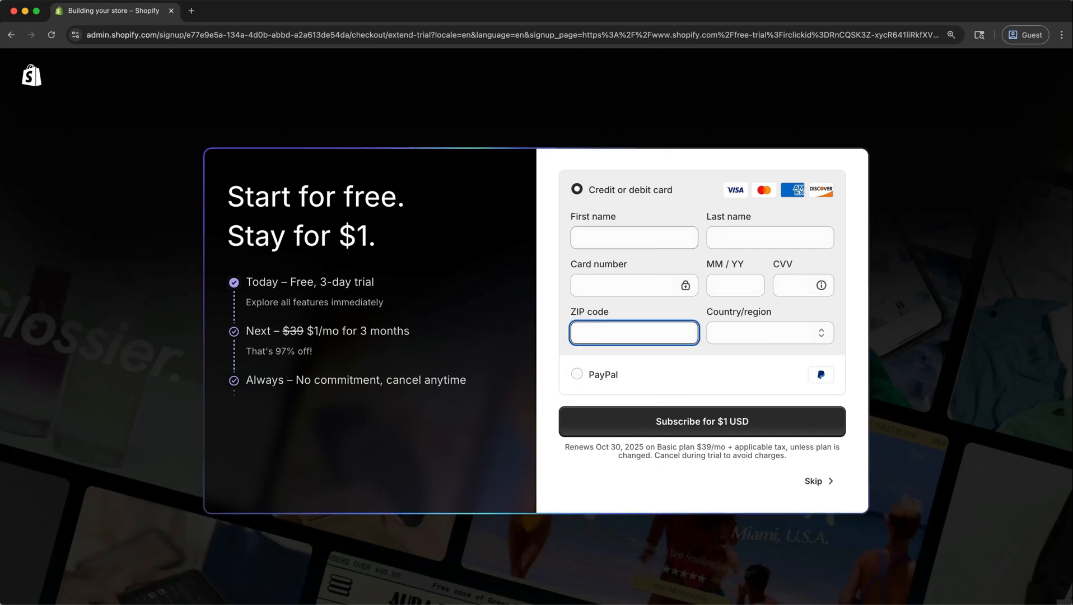
{"action": "left_click", "coordinate": [776, 424]}
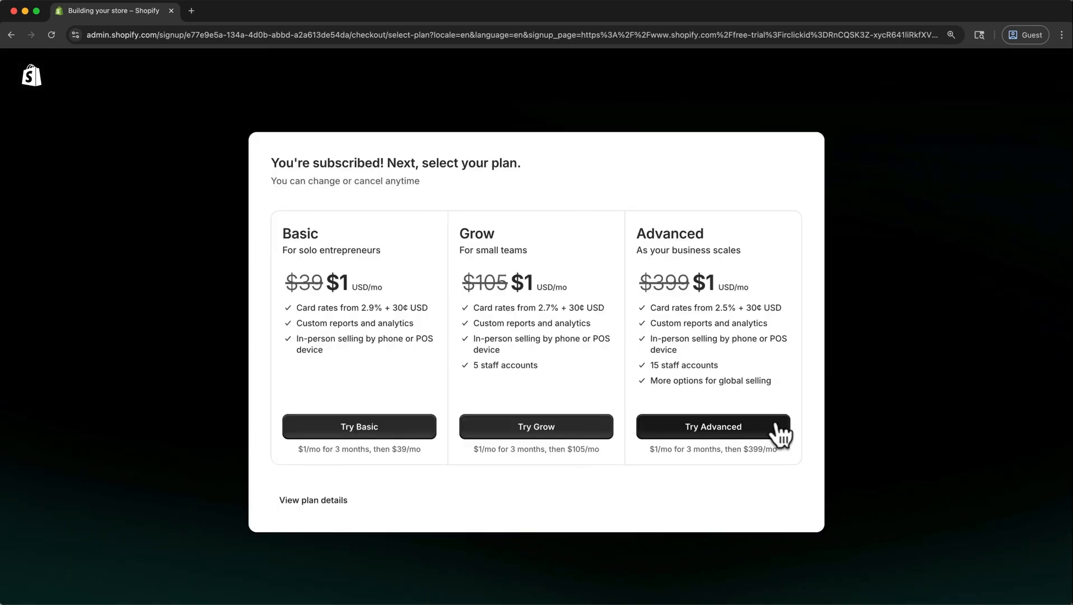
Choose the Basic plan, and skip both the business address form and the customized setup.
{"action": "left_click", "coordinate": [421, 439]}
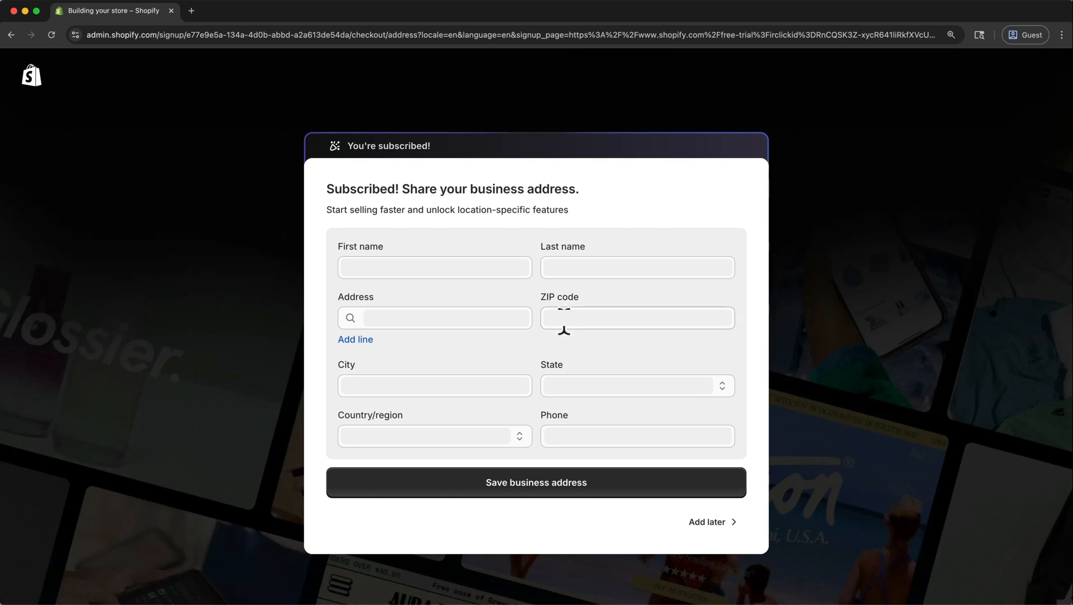
{"action": "left_click", "coordinate": [712, 522]}
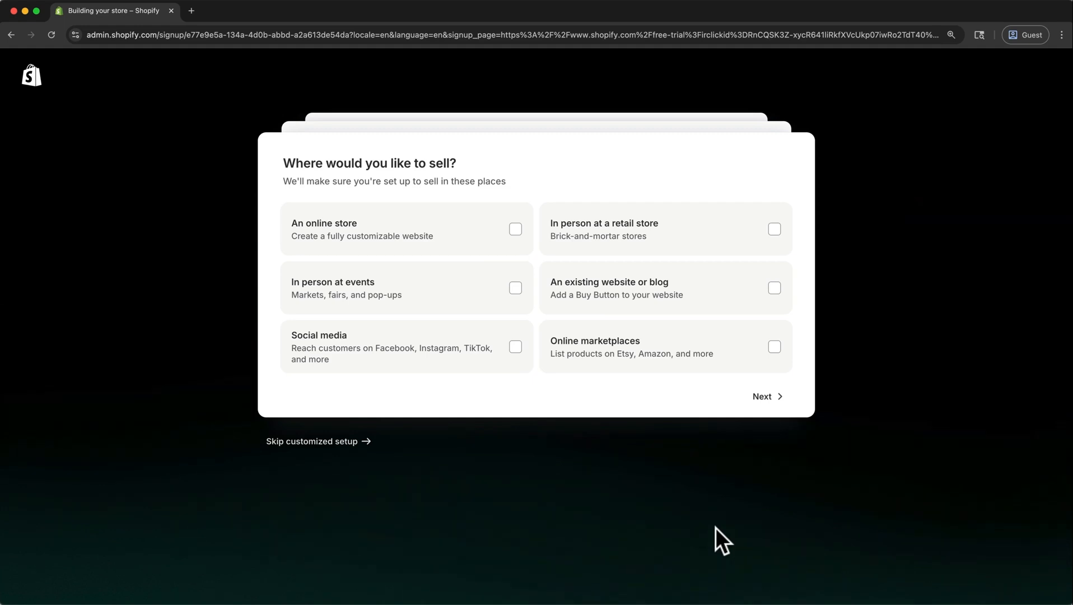
{"action": "left_click", "coordinate": [357, 443]}
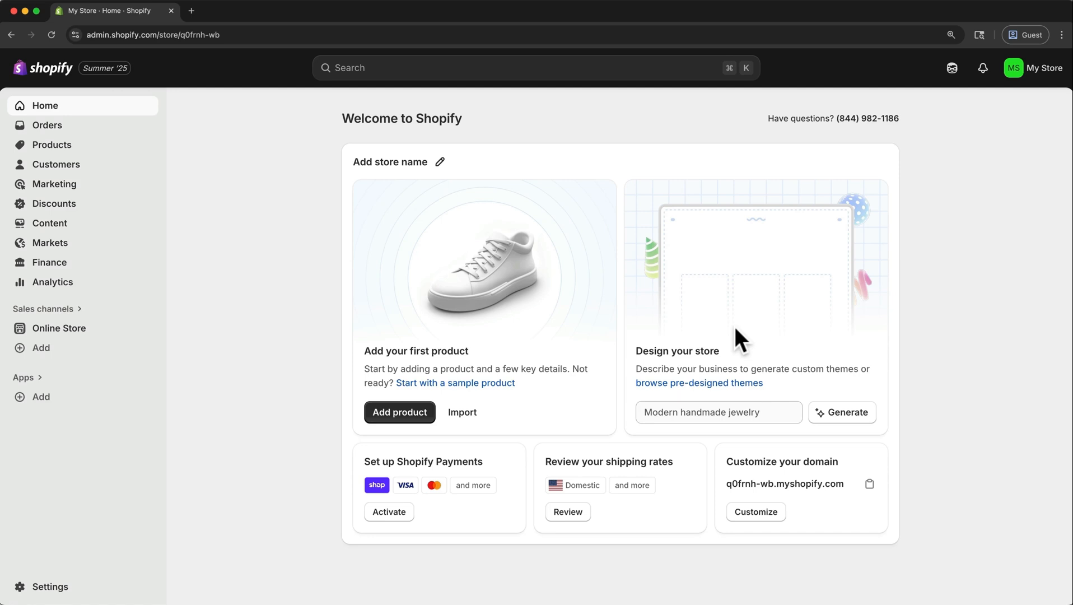
Browse the store's pre-designed themes and open the Theme Store to explore more of them.
{"action": "left_click", "coordinate": [721, 385]}
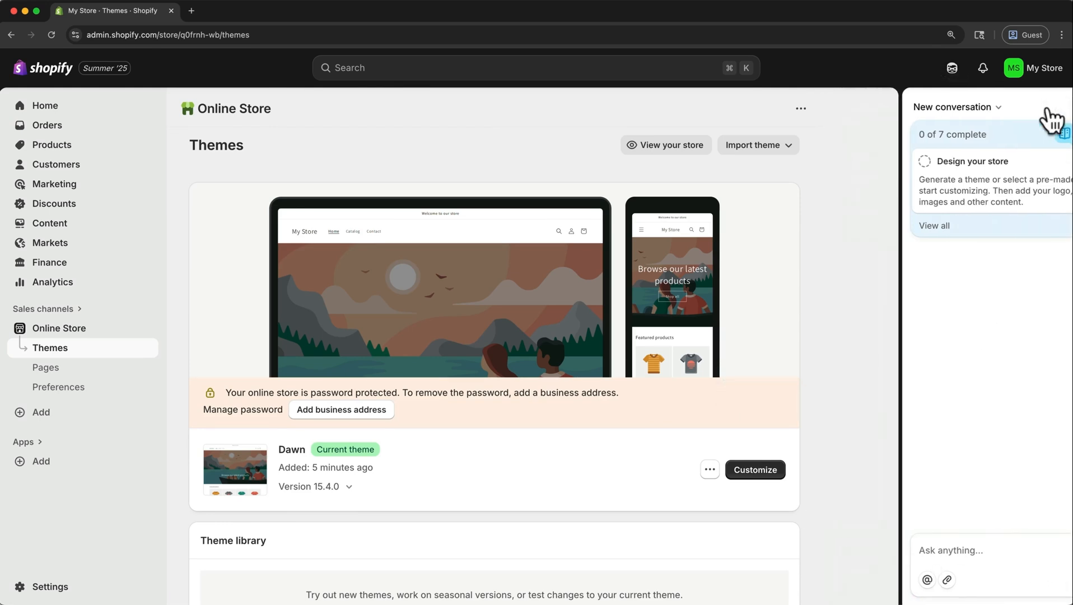
{"action": "left_click", "coordinate": [1054, 107]}
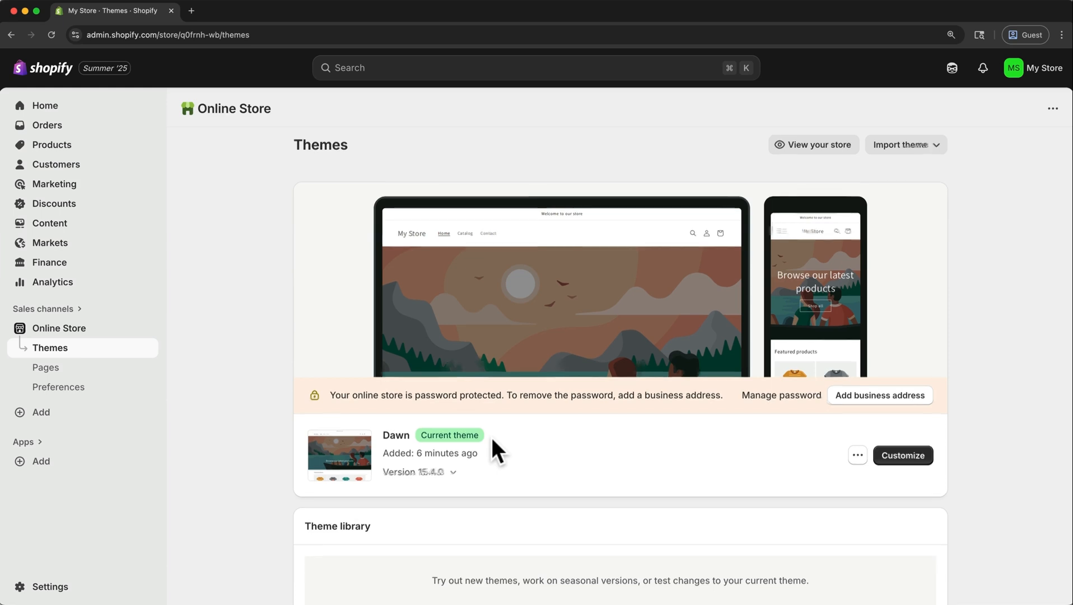
{"action": "scroll", "coordinate": [491, 435], "scroll_direction": "down", "scroll_amount": 2}
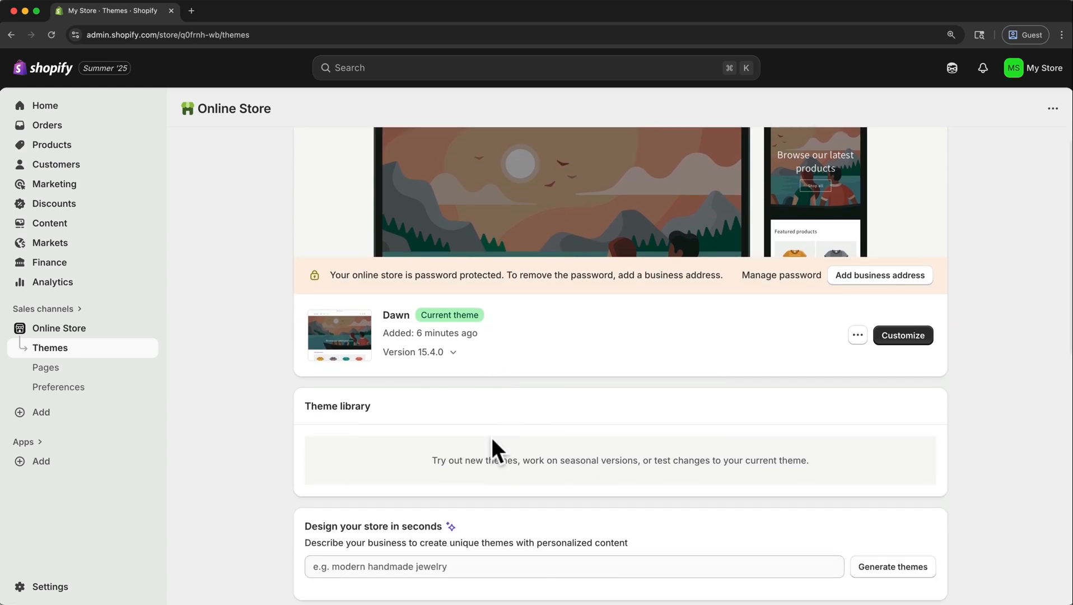
{"action": "scroll", "coordinate": [491, 437], "scroll_direction": "down", "scroll_amount": 3}
{"action": "scroll", "coordinate": [491, 437], "scroll_direction": "down", "scroll_amount": 5}
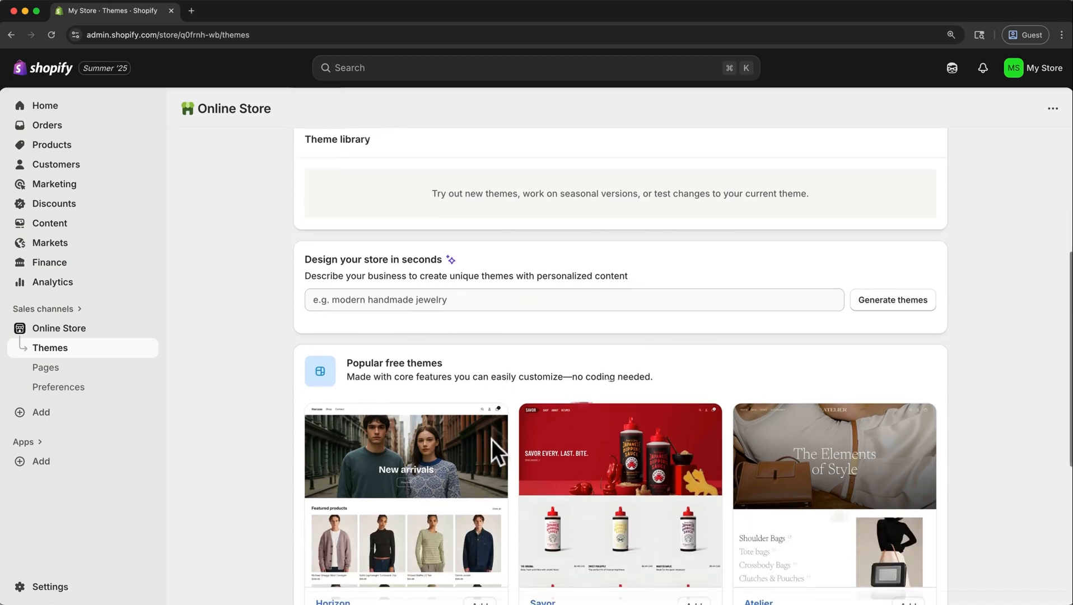
{"action": "scroll", "coordinate": [491, 437], "scroll_direction": "down", "scroll_amount": 1}
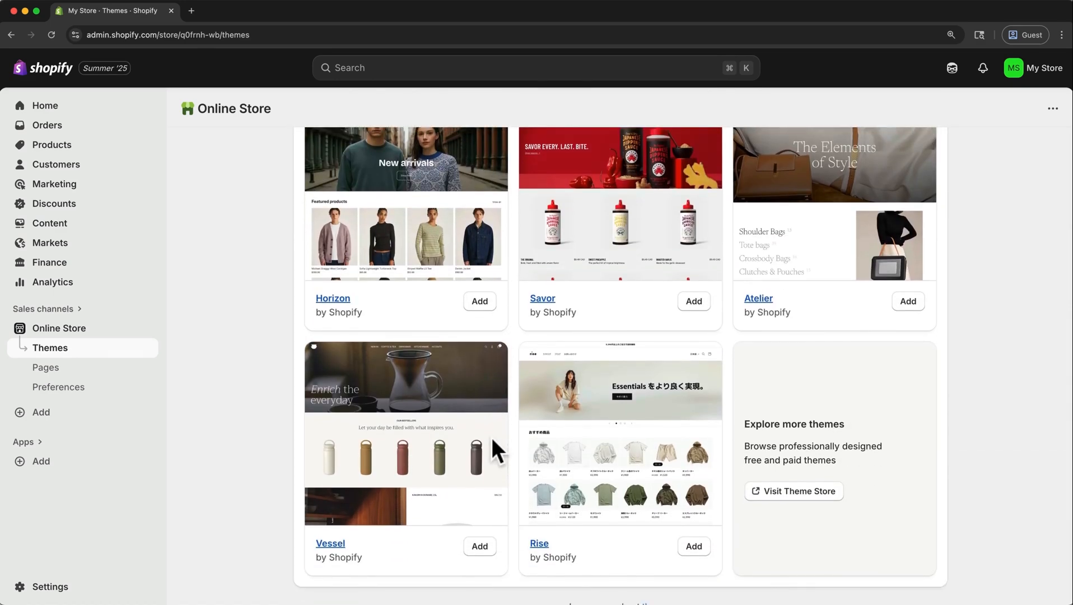
{"action": "left_click", "coordinate": [772, 491]}
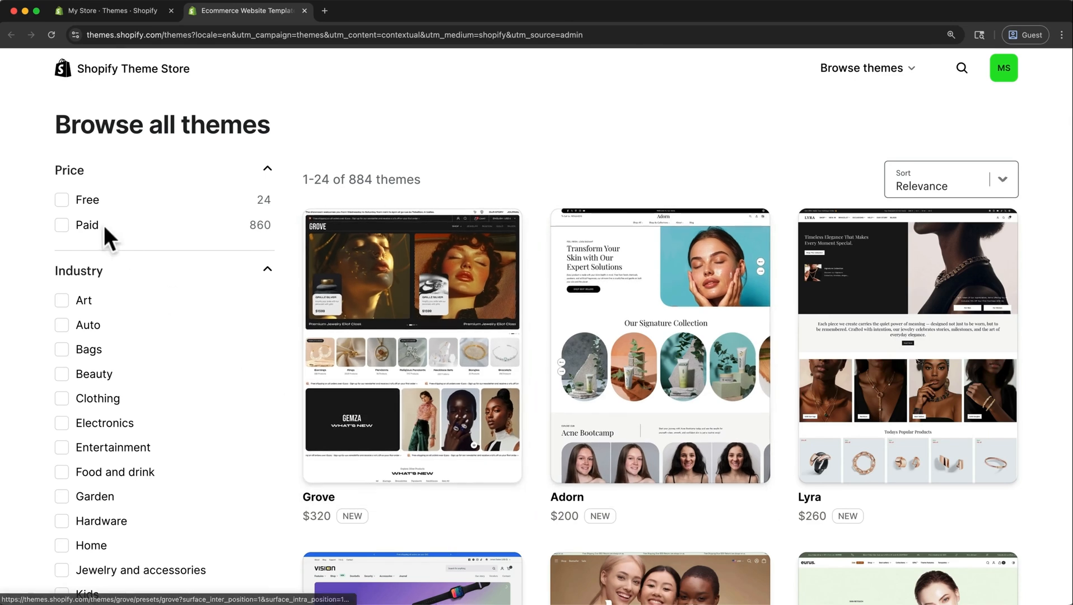
Filter the Theme Store to free themes and add the Refresh theme to the store's theme library.
{"action": "left_click", "coordinate": [61, 199]}
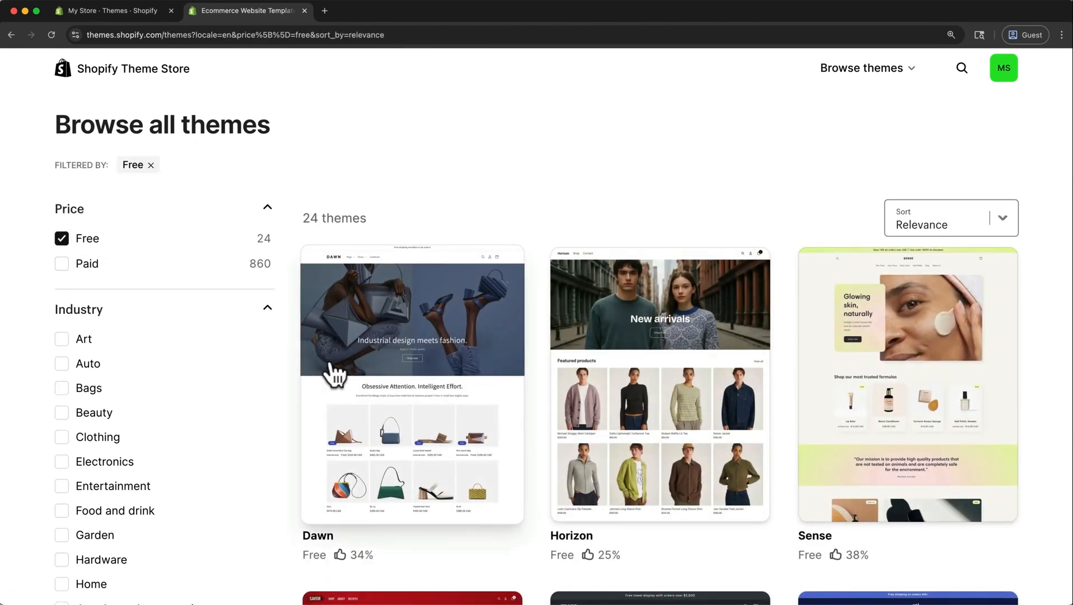
{"action": "scroll", "coordinate": [335, 374], "scroll_direction": "down", "scroll_amount": 7}
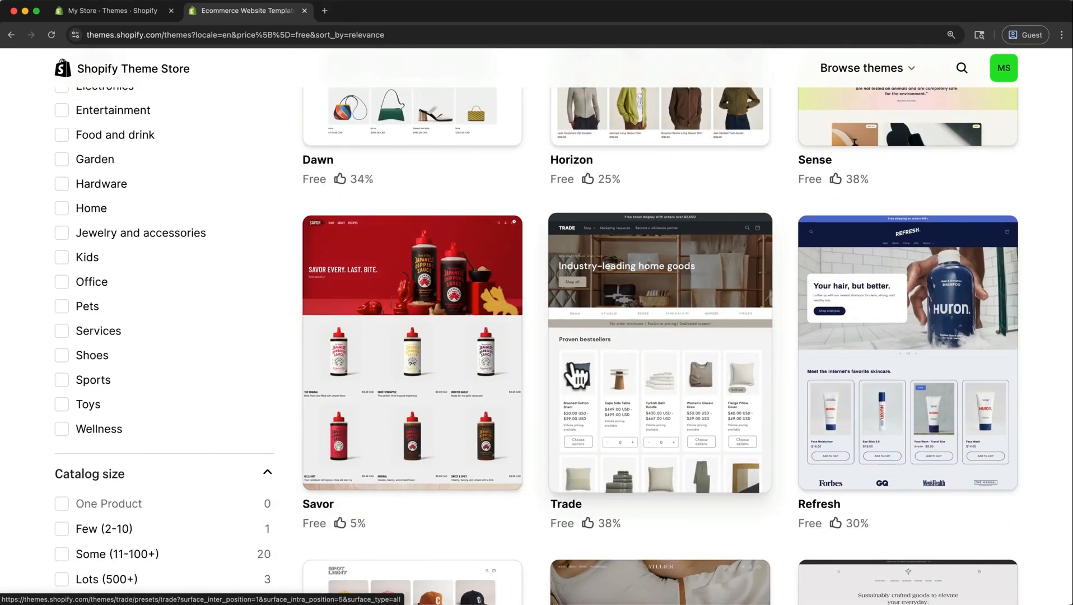
{"action": "left_click", "coordinate": [867, 365]}
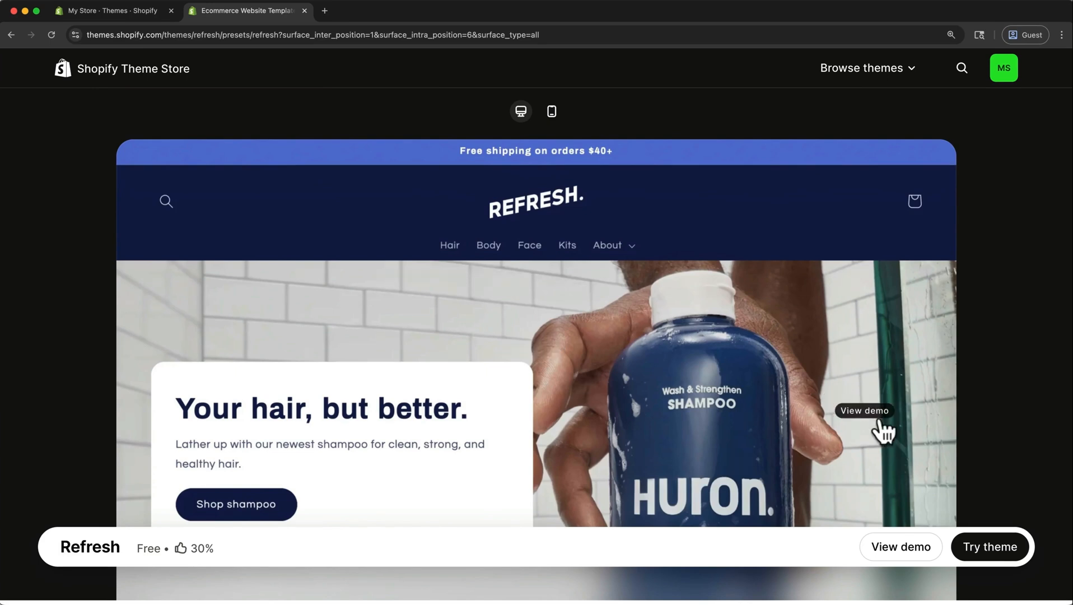
{"action": "left_click", "coordinate": [988, 548]}
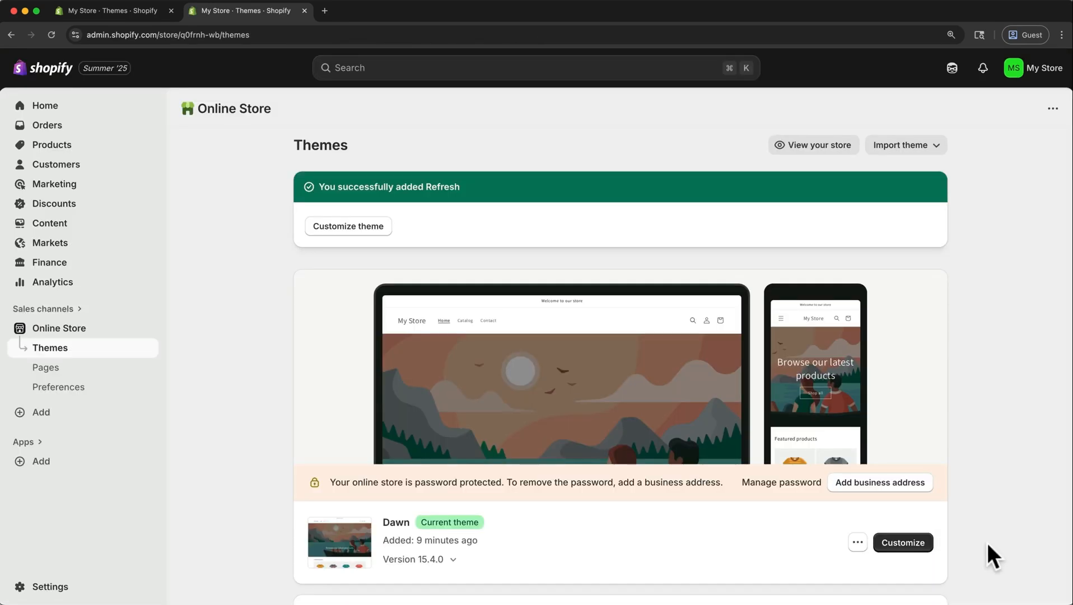
Publish the Refresh theme from the theme library and switch the store back by publishing Dawn again.
{"action": "scroll", "coordinate": [988, 545], "scroll_direction": "down", "scroll_amount": 3}
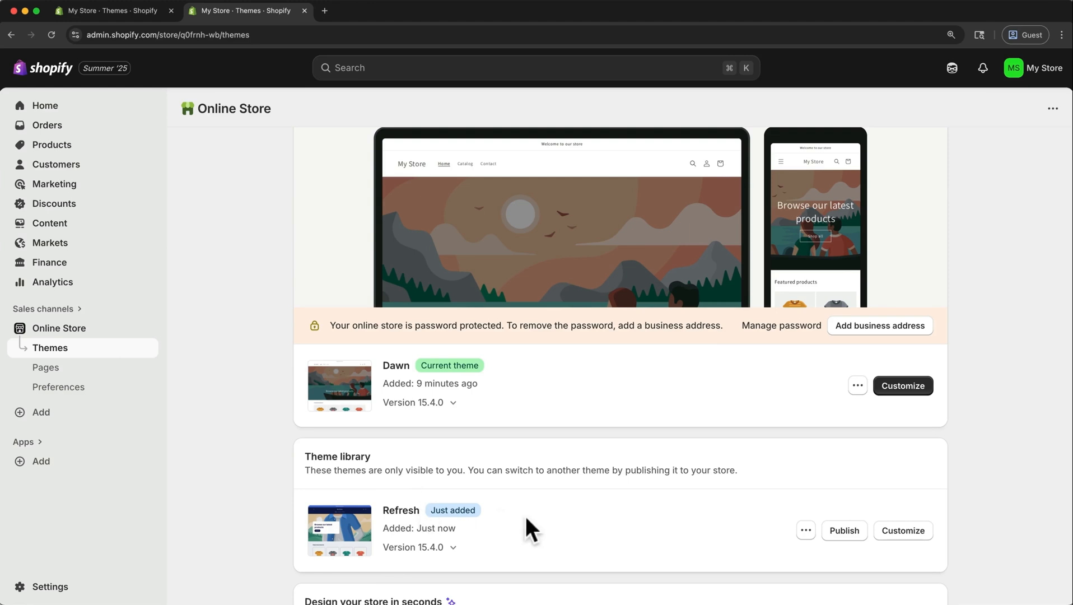
{"action": "left_click", "coordinate": [833, 534]}
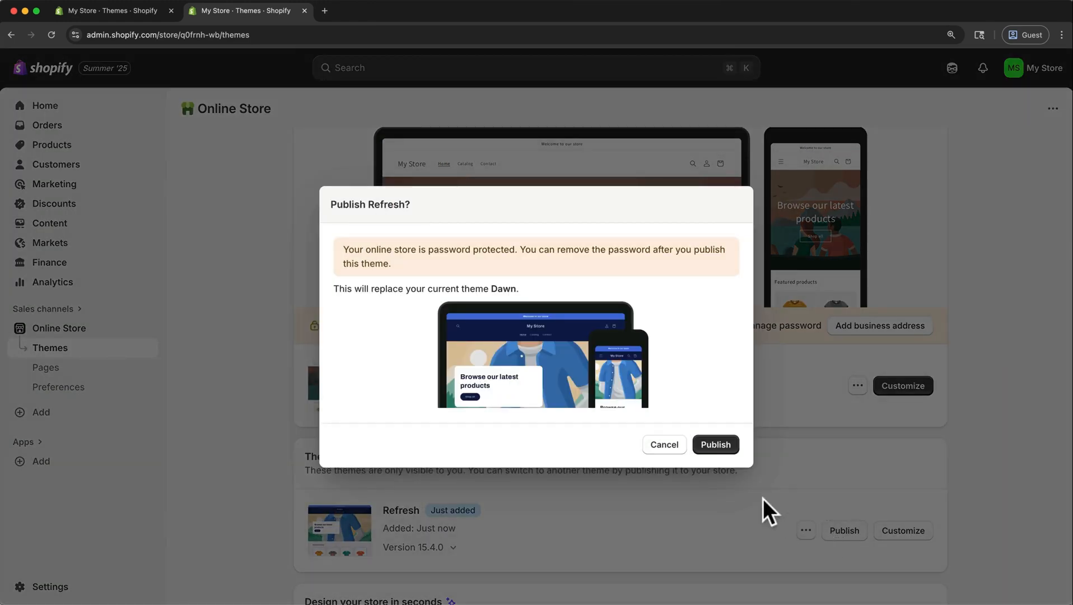
{"action": "left_click", "coordinate": [715, 442]}
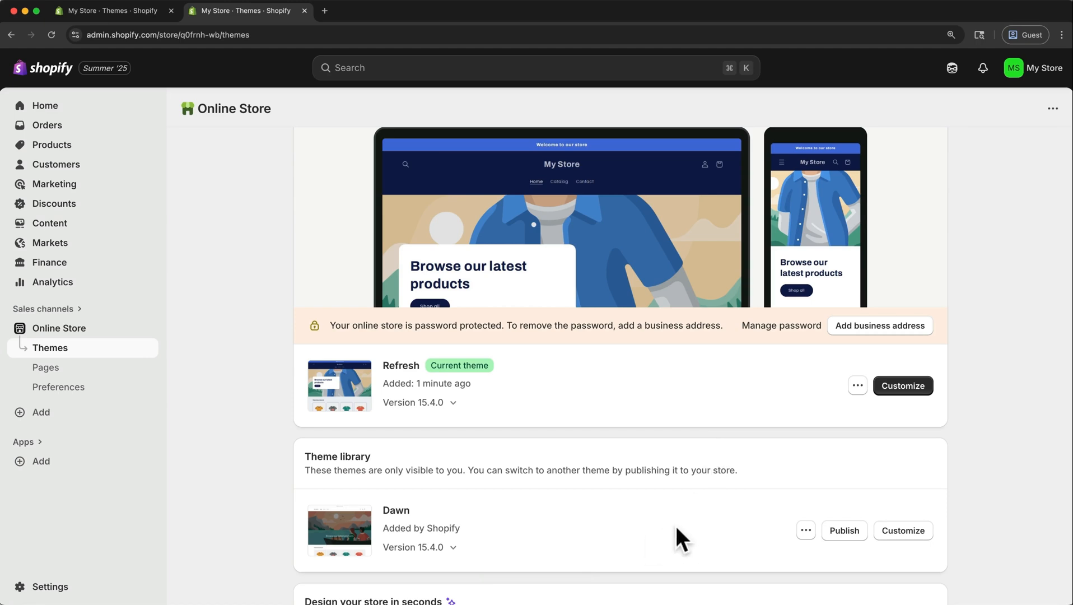
{"action": "left_click", "coordinate": [851, 535]}
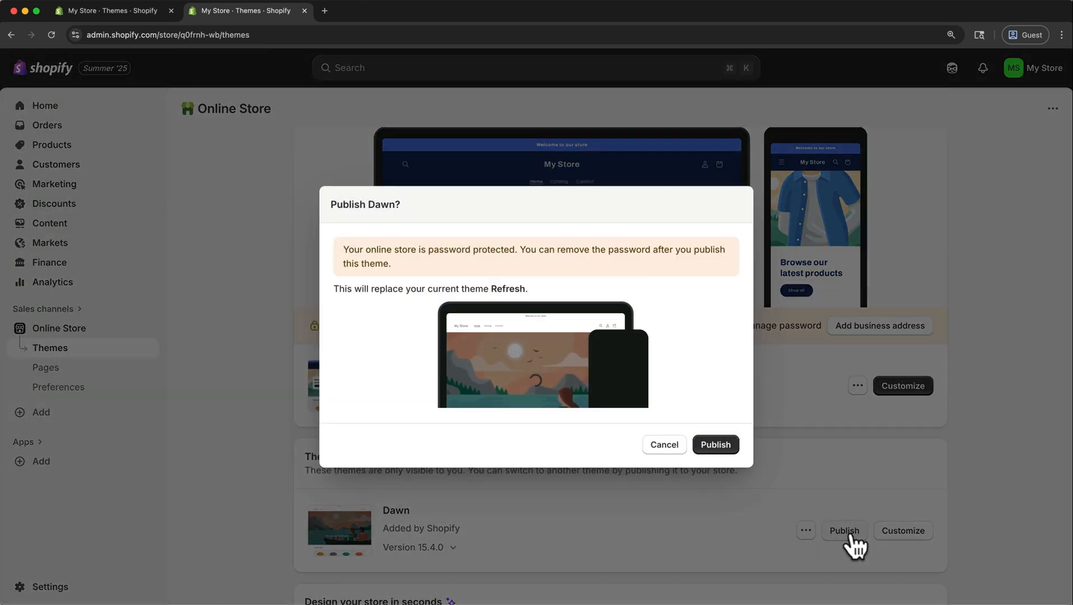
{"action": "left_click", "coordinate": [723, 444]}
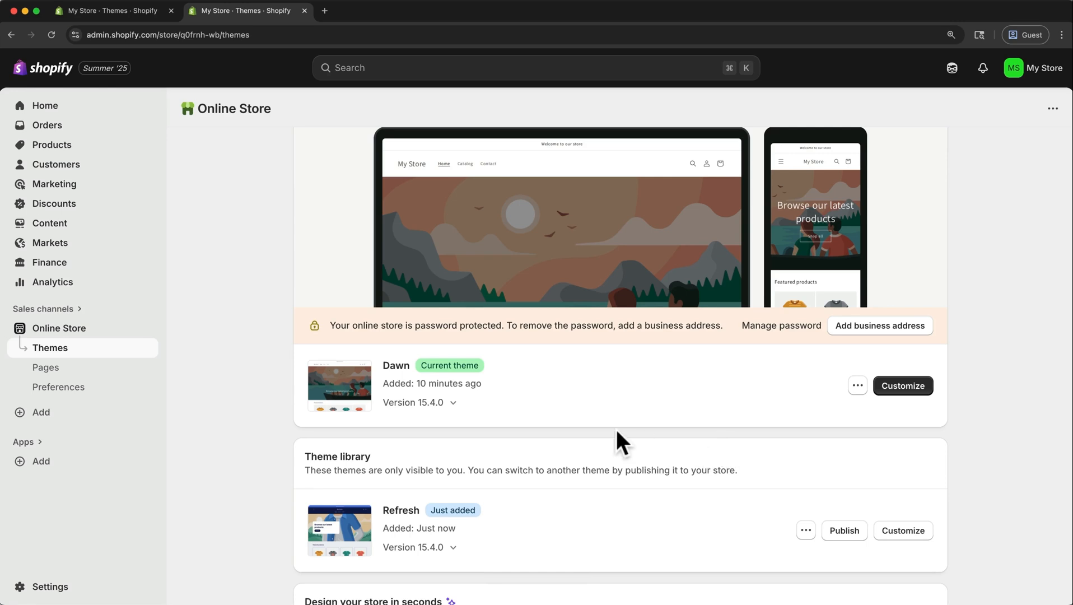
Close the duplicate themes page and open the Dawn theme's customization editor in a new browser tab.
{"action": "left_click", "coordinate": [88, 16]}
{"action": "left_click", "coordinate": [171, 11]}
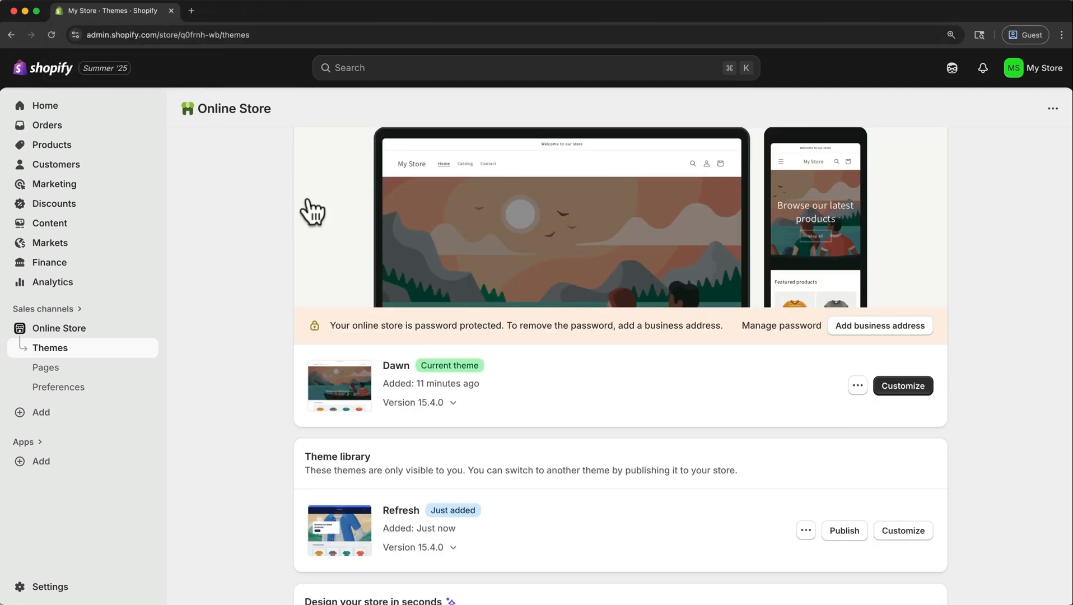
{"action": "right_click", "coordinate": [895, 393]}
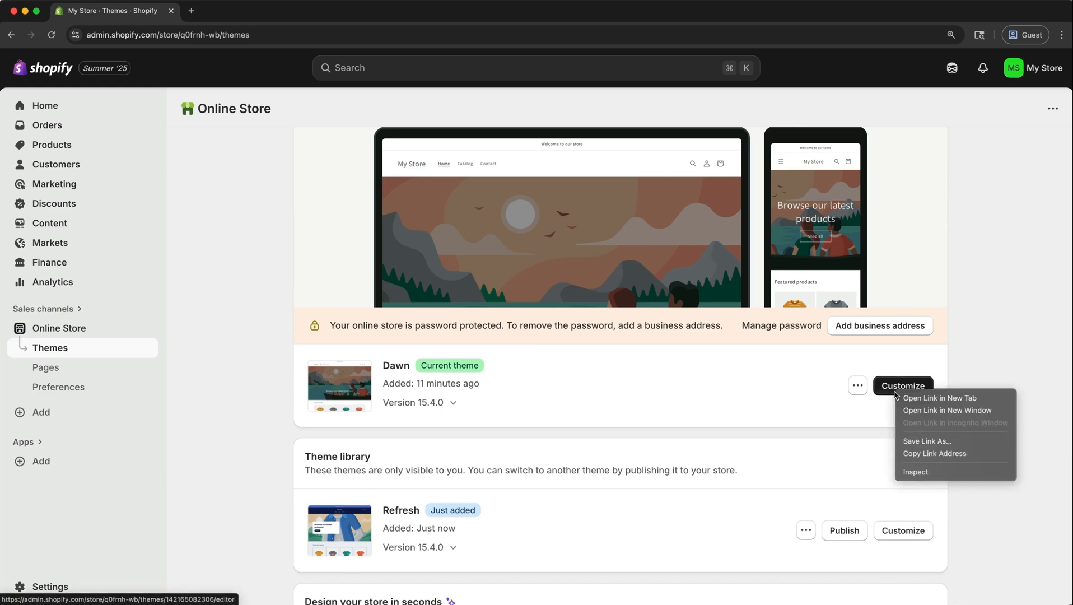
{"action": "left_click", "coordinate": [906, 398]}
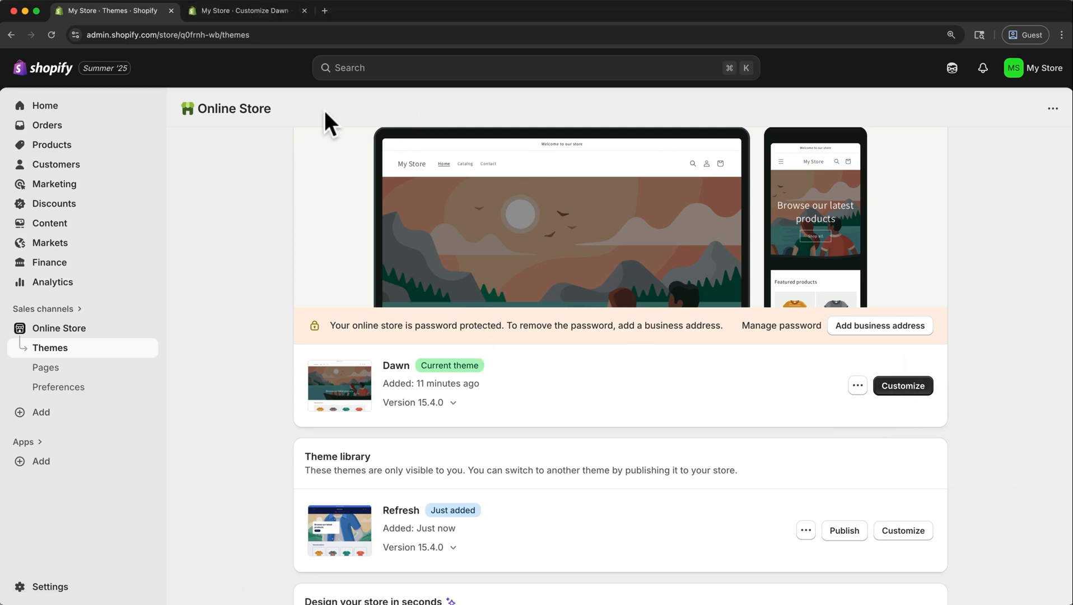
{"action": "left_click", "coordinate": [234, 14]}
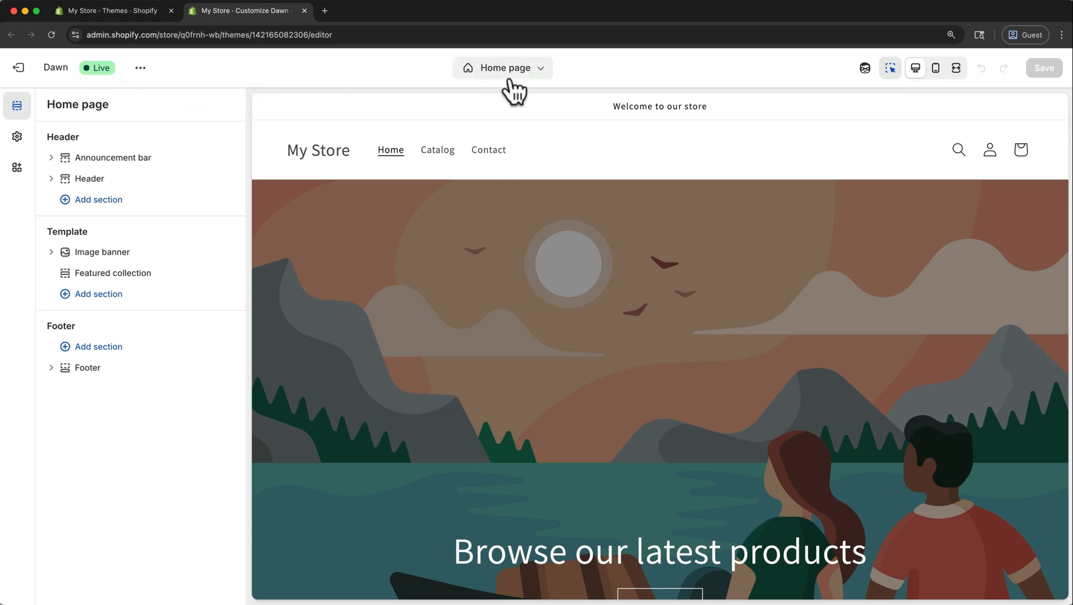
Look through the editable page templates and examine the Home page's announcement bar, header and footer sections.
{"action": "left_click", "coordinate": [540, 69]}
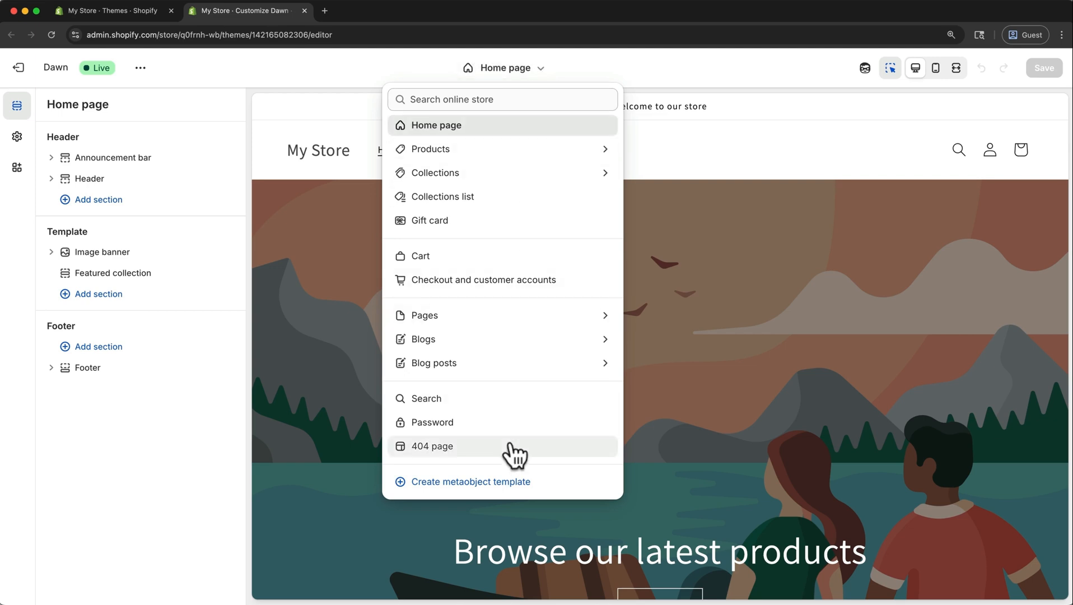
{"action": "left_click", "coordinate": [452, 126]}
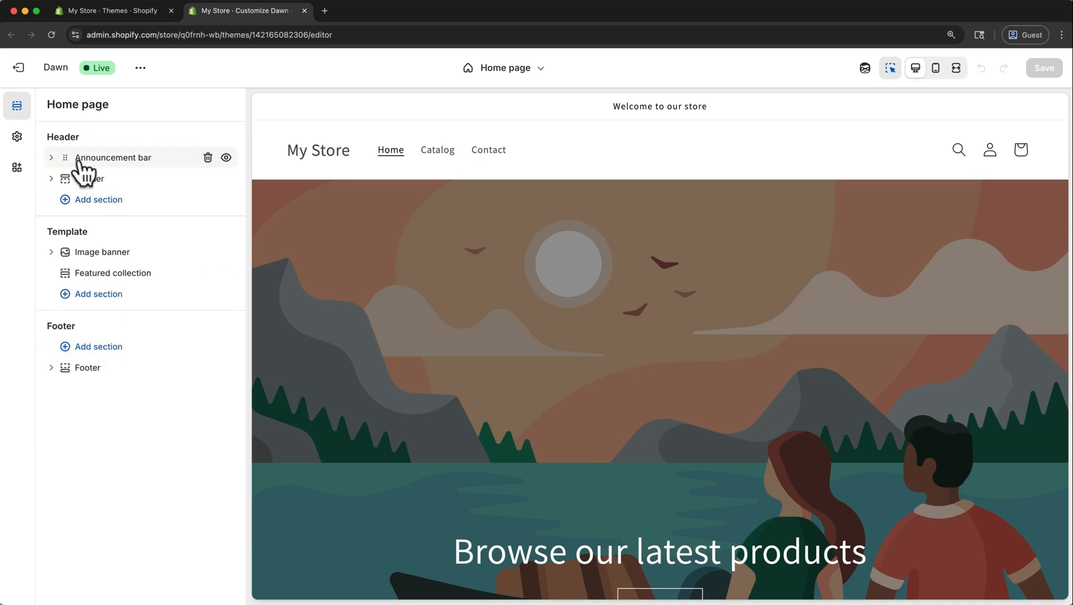
{"action": "left_click", "coordinate": [112, 159]}
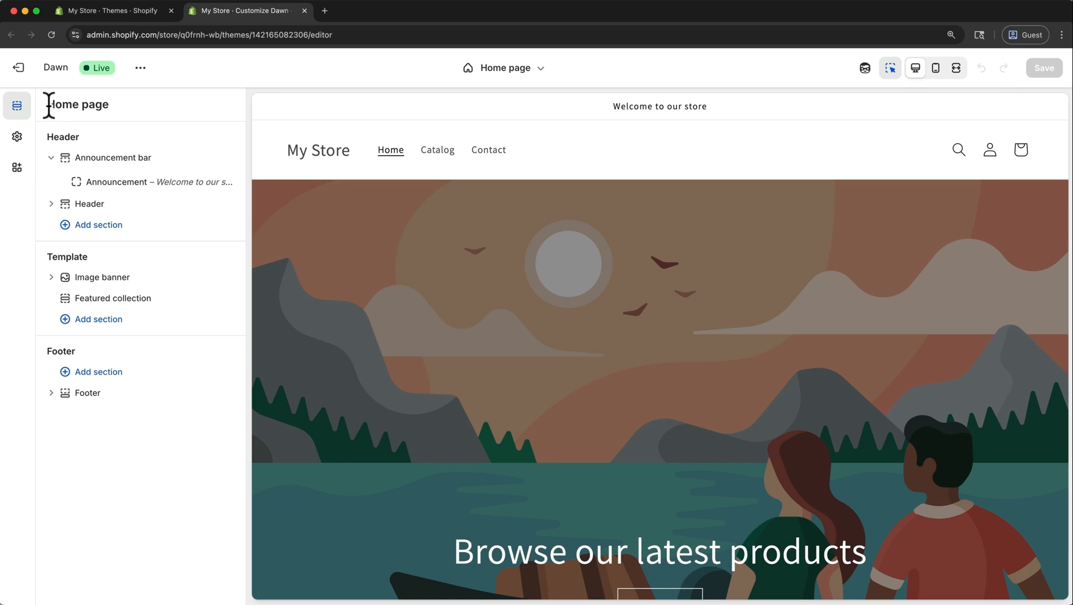
{"action": "left_click", "coordinate": [90, 203]}
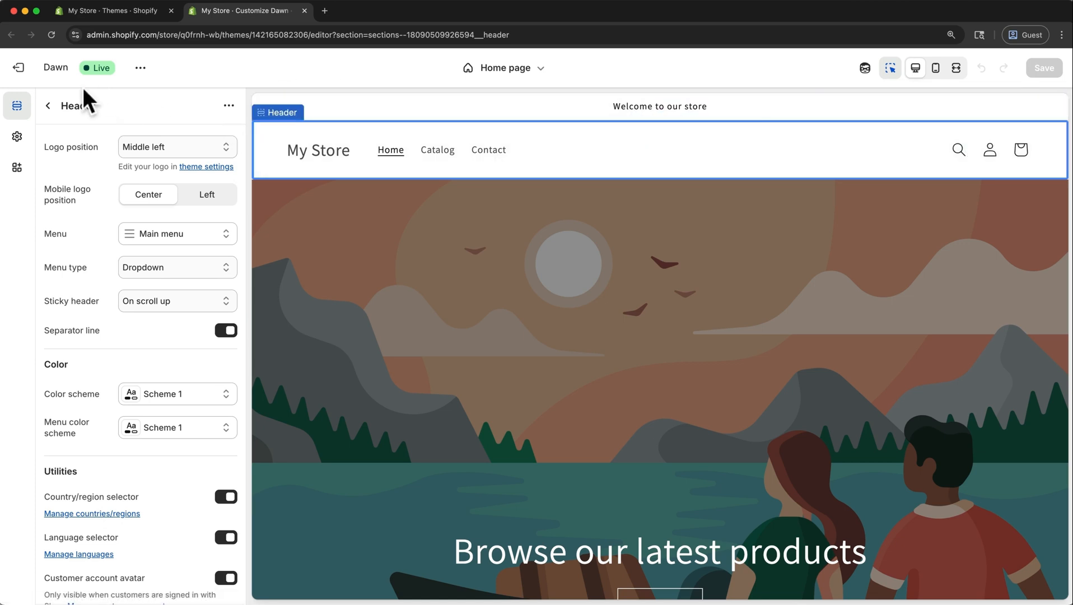
{"action": "left_click", "coordinate": [48, 106]}
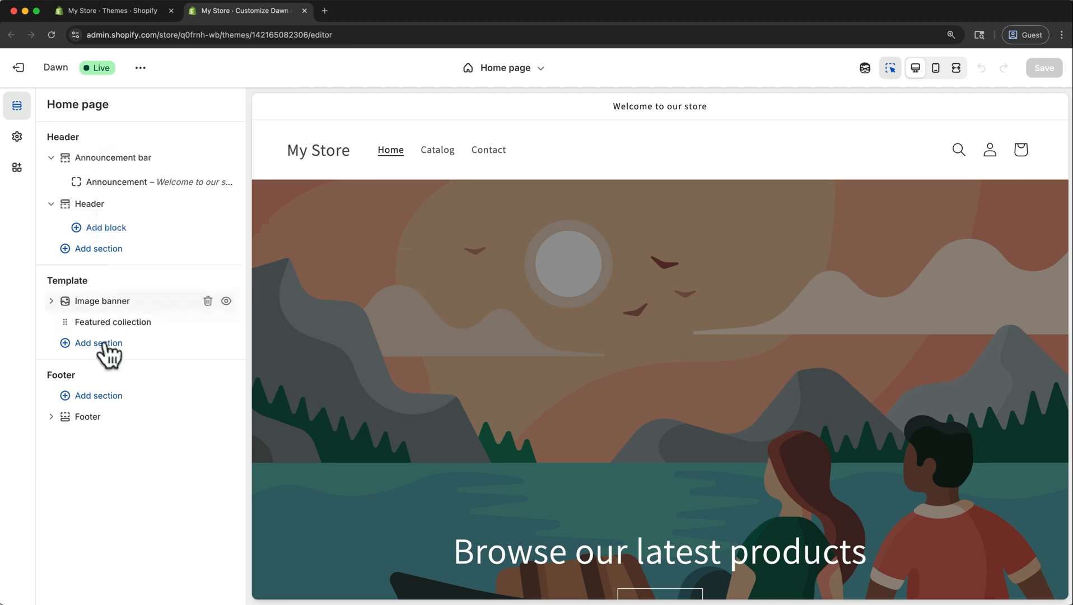
{"action": "left_click", "coordinate": [93, 418]}
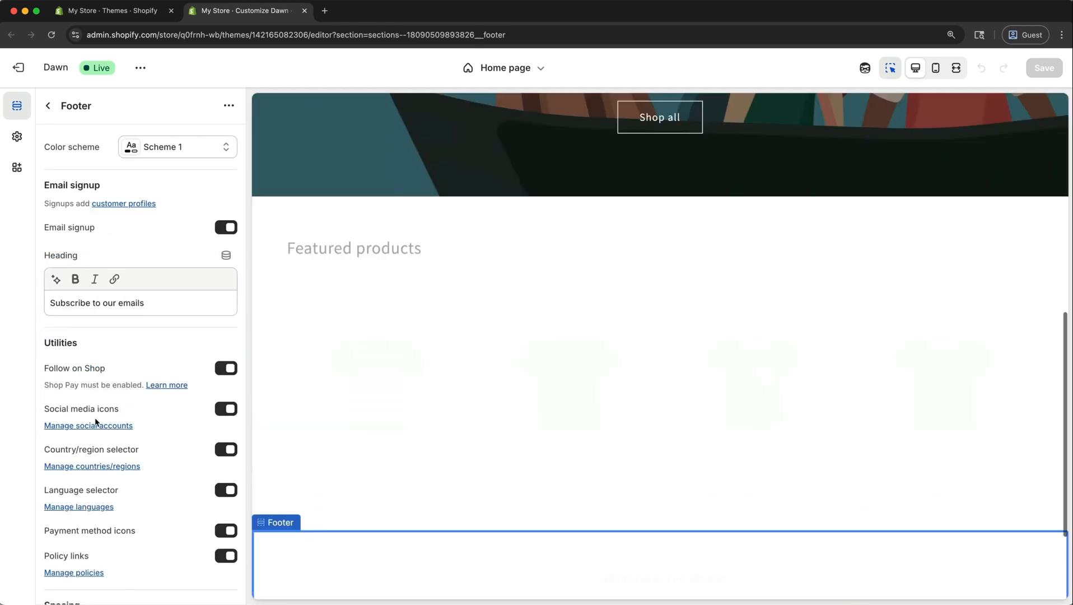
{"action": "left_click", "coordinate": [49, 106]}
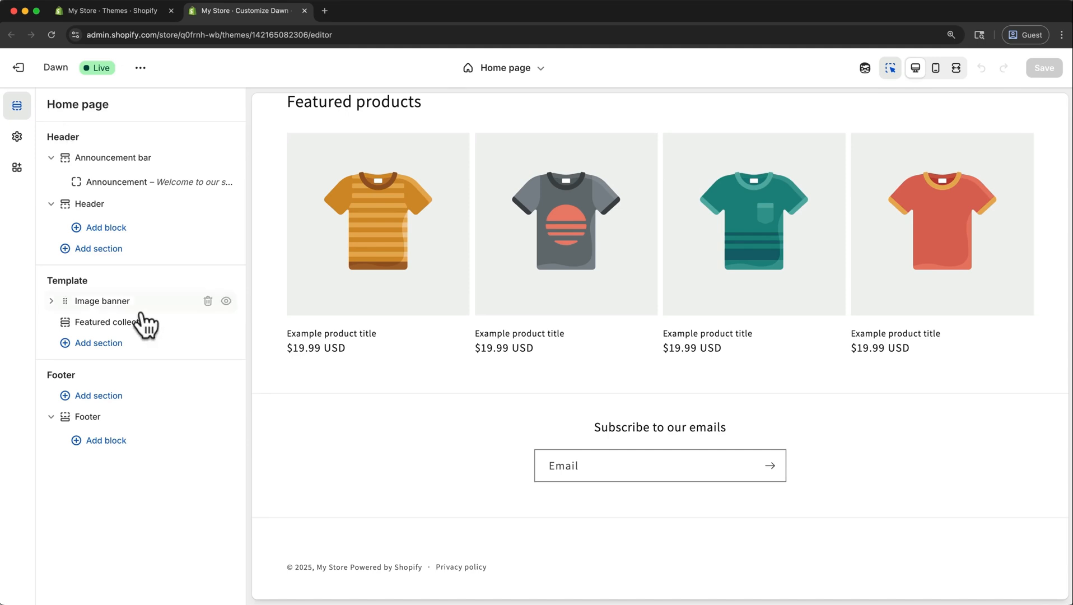
Hide the Footer section of the Home page and show it again.
{"action": "mouse_move", "coordinate": [224, 420]}
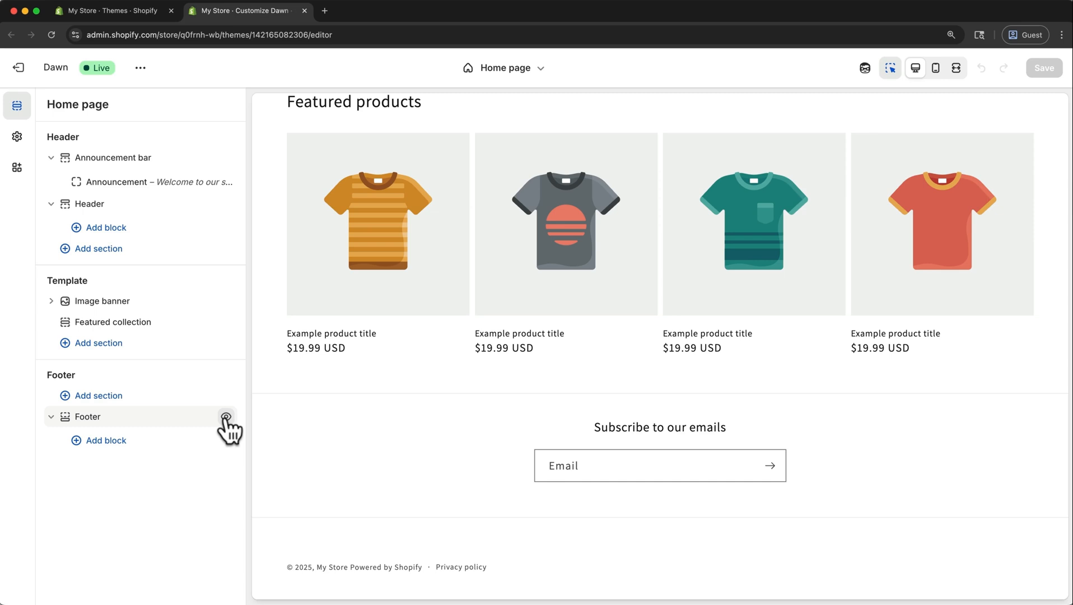
{"action": "left_click", "coordinate": [226, 417]}
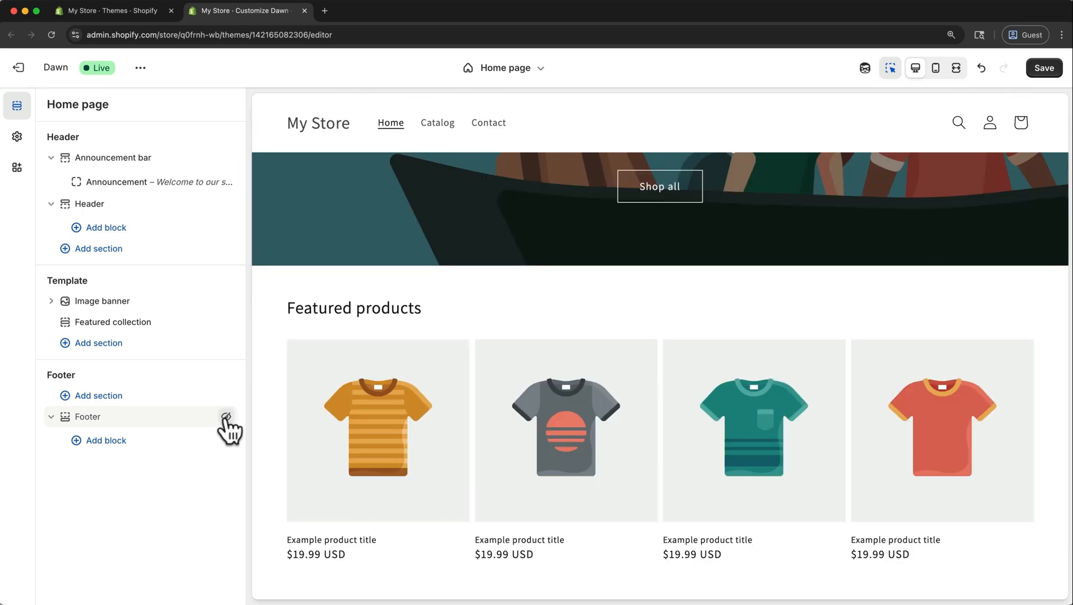
{"action": "left_click", "coordinate": [226, 417]}
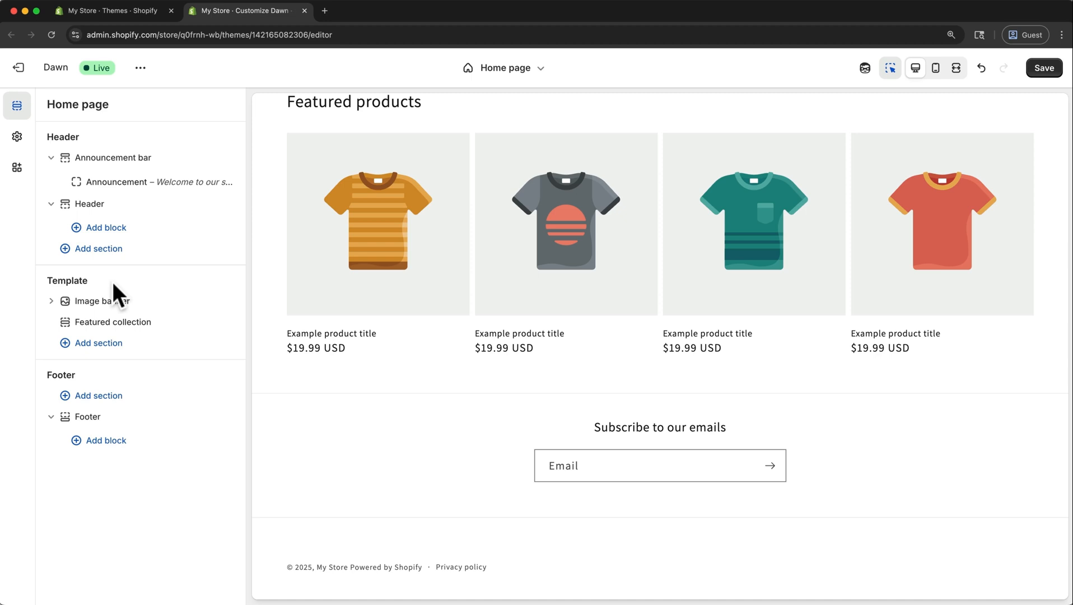
Open the Image banner section's settings, look over its options, and return to the Home page section list.
{"action": "left_click", "coordinate": [115, 302]}
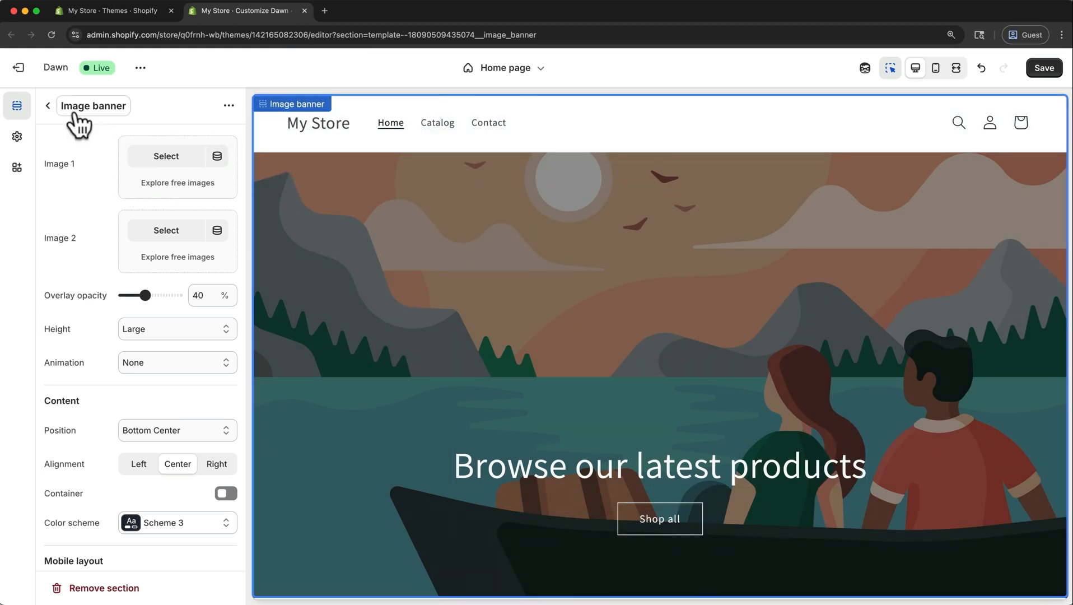
{"action": "left_click", "coordinate": [49, 106]}
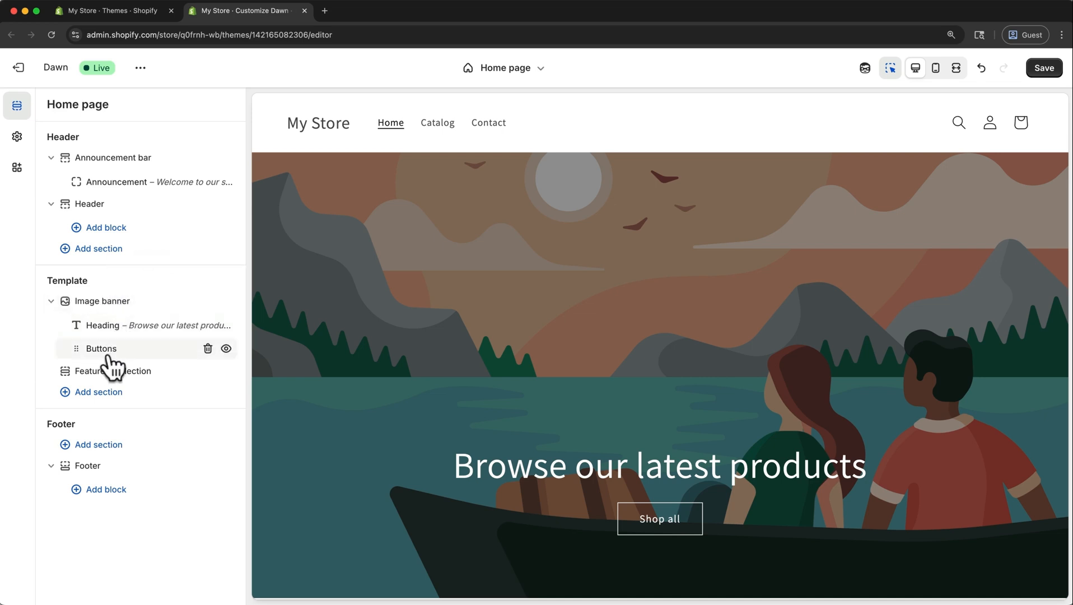
Try out a Text block placed above the Buttons block in the Image banner, and remove it.
{"action": "mouse_move", "coordinate": [76, 352]}
{"action": "left_mouse_down"}
{"action": "mouse_move", "coordinate": [73, 322]}
{"action": "mouse_move", "coordinate": [79, 359]}
{"action": "left_mouse_up"}
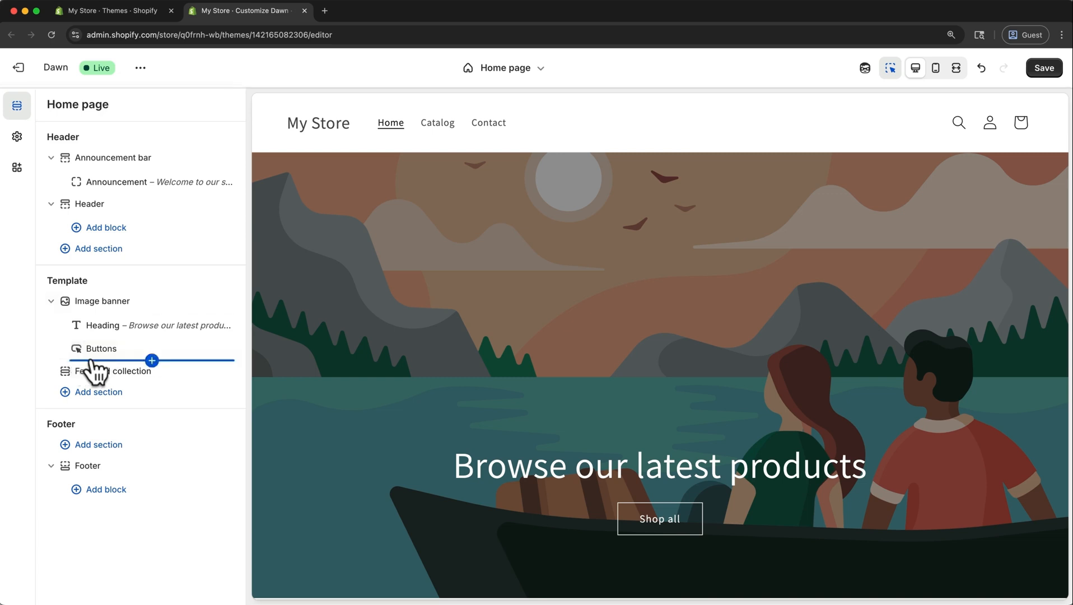
{"action": "left_click", "coordinate": [151, 360]}
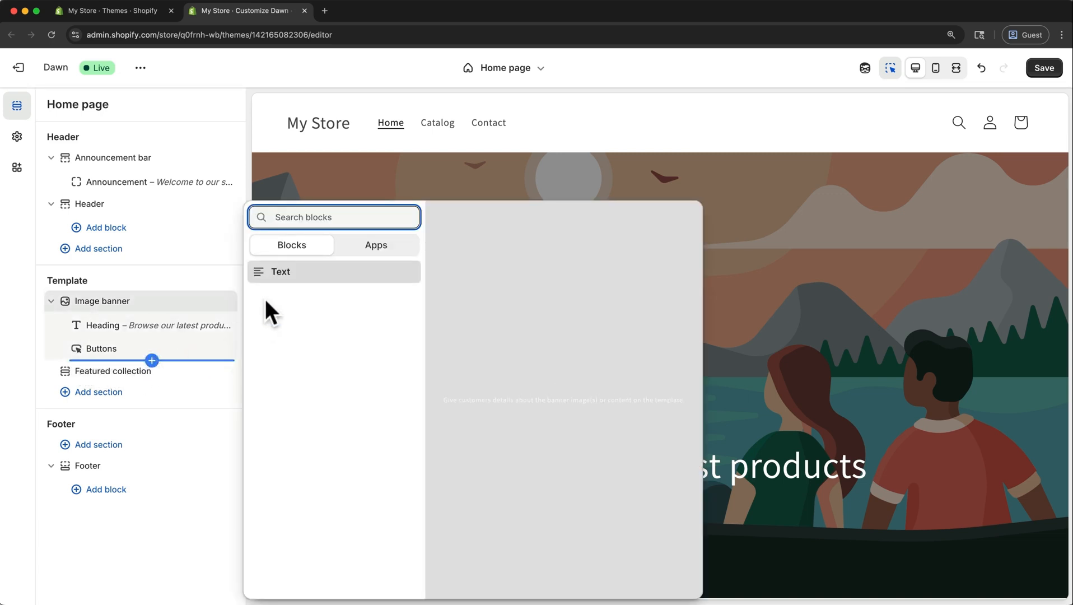
{"action": "left_click", "coordinate": [278, 272]}
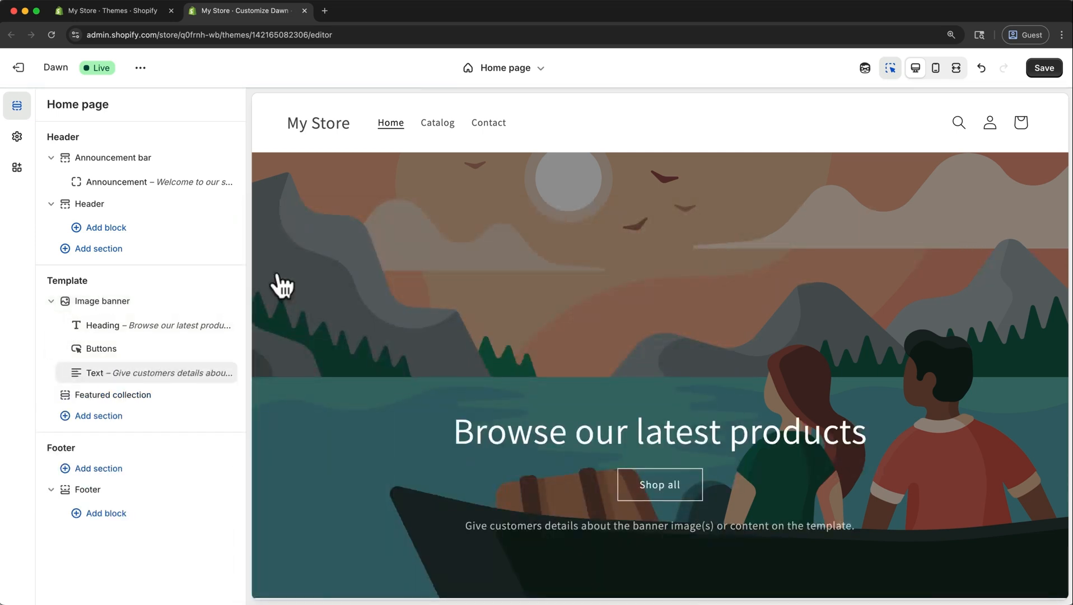
{"action": "left_click_drag", "start_coordinate": [71, 374], "coordinate": [75, 349]}
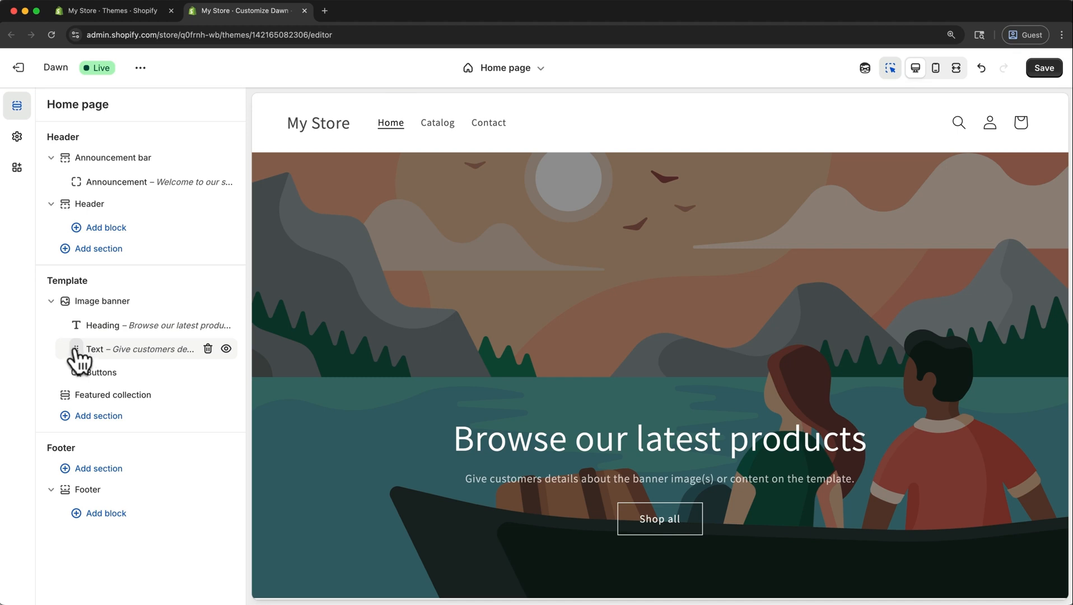
{"action": "left_click", "coordinate": [207, 348]}
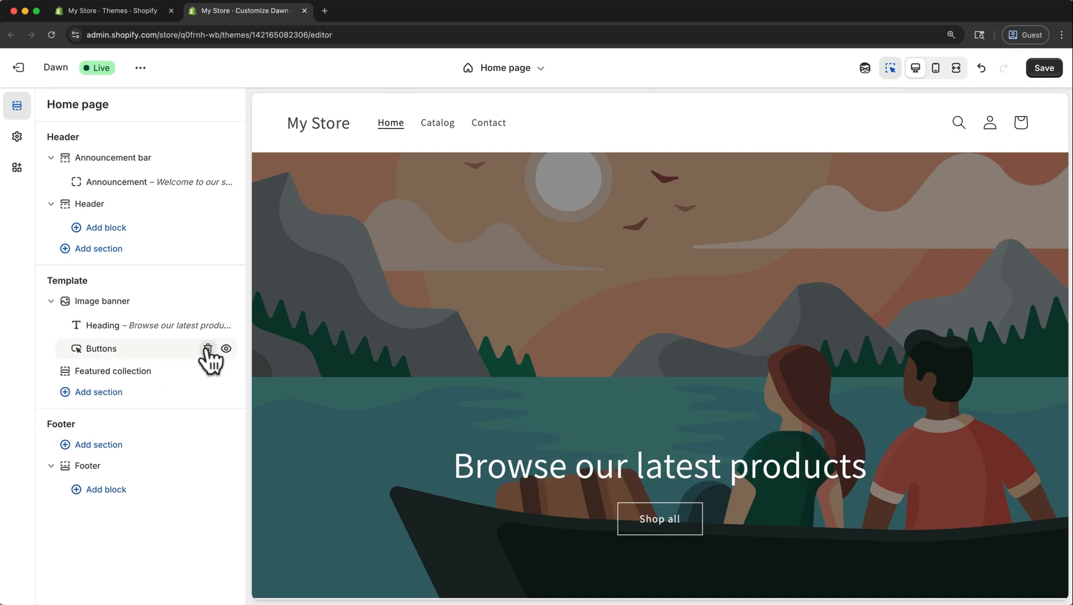
Add an Image with text section below the Featured collection in the Home page template.
{"action": "left_click", "coordinate": [119, 392]}
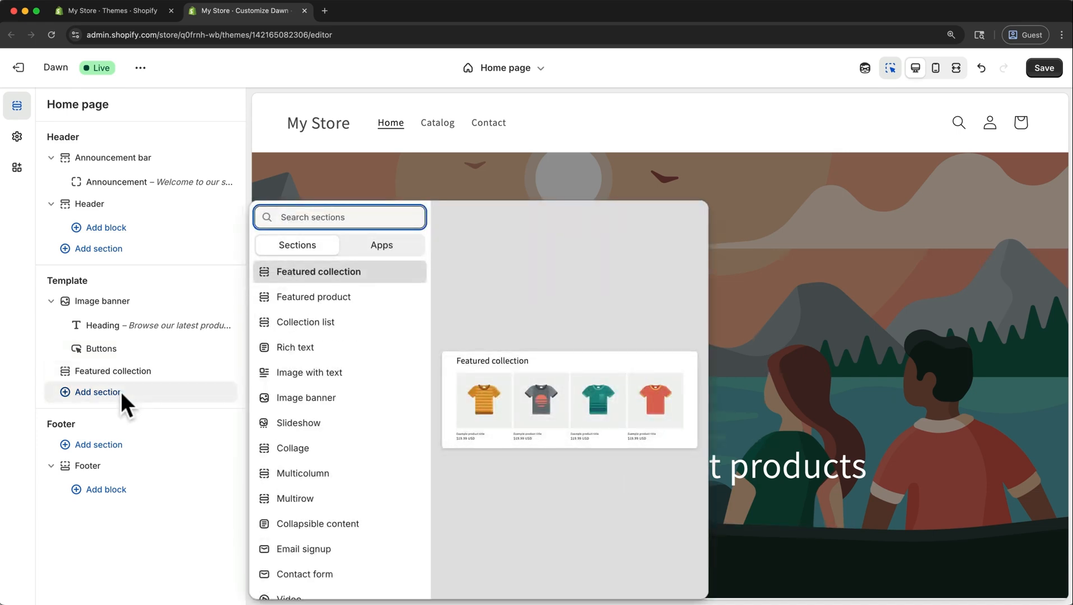
{"action": "left_click", "coordinate": [311, 384]}
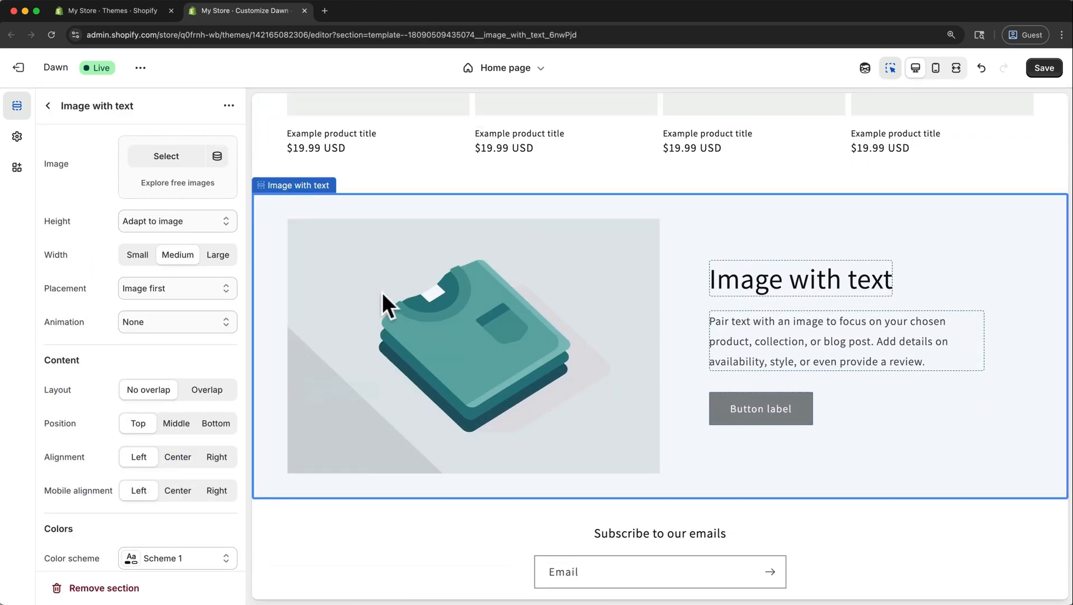
{"action": "left_click", "coordinate": [48, 106]}
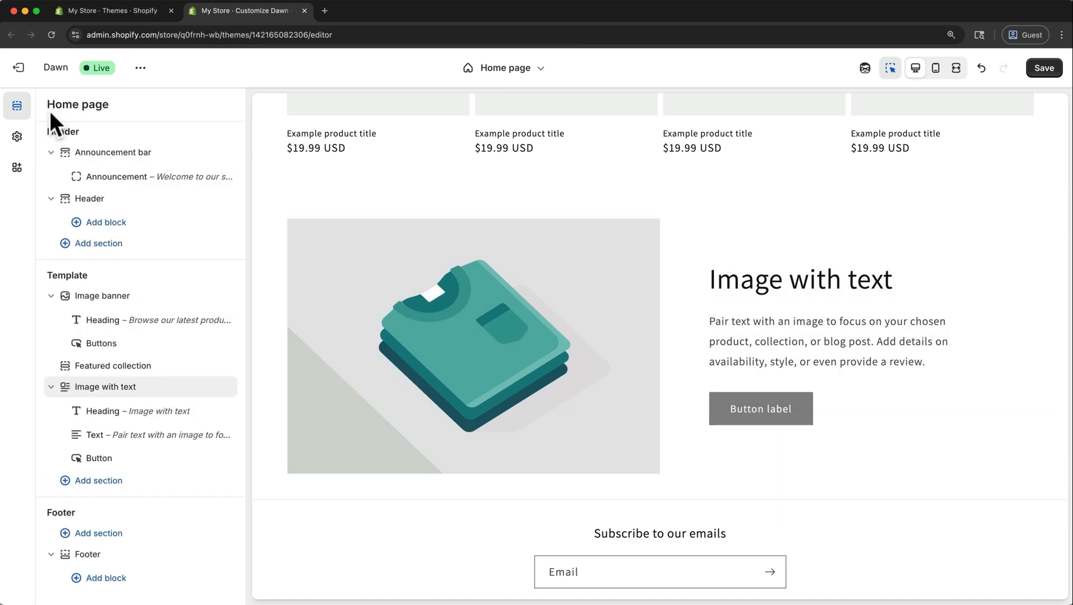
Collapse the Image with text and Image banner sections, and try hiding and repositioning the Image with text section.
{"action": "left_click", "coordinate": [51, 390]}
{"action": "left_click", "coordinate": [51, 302]}
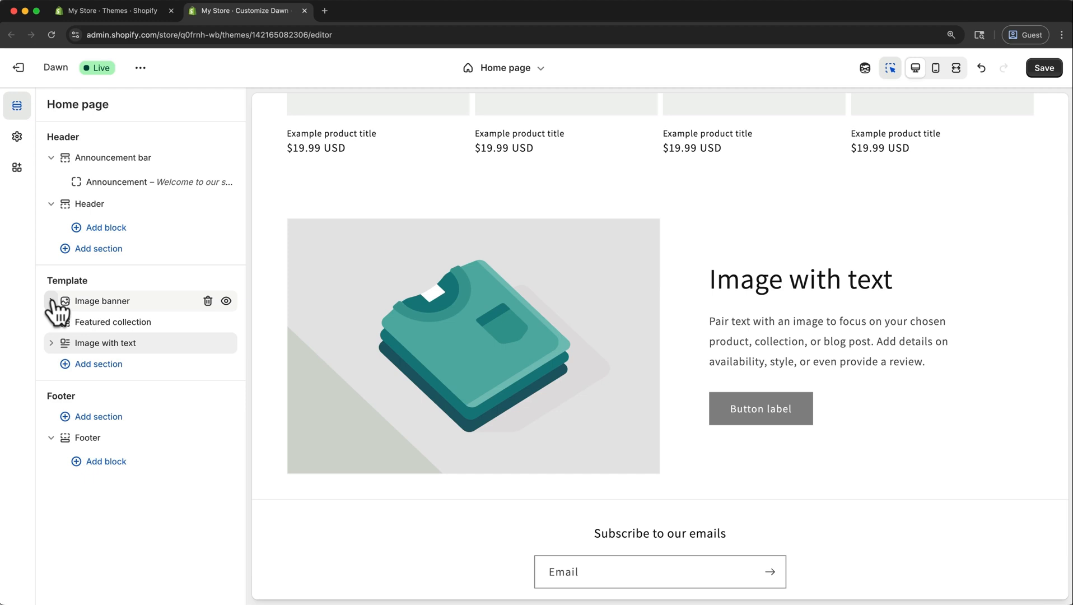
{"action": "left_click", "coordinate": [227, 342]}
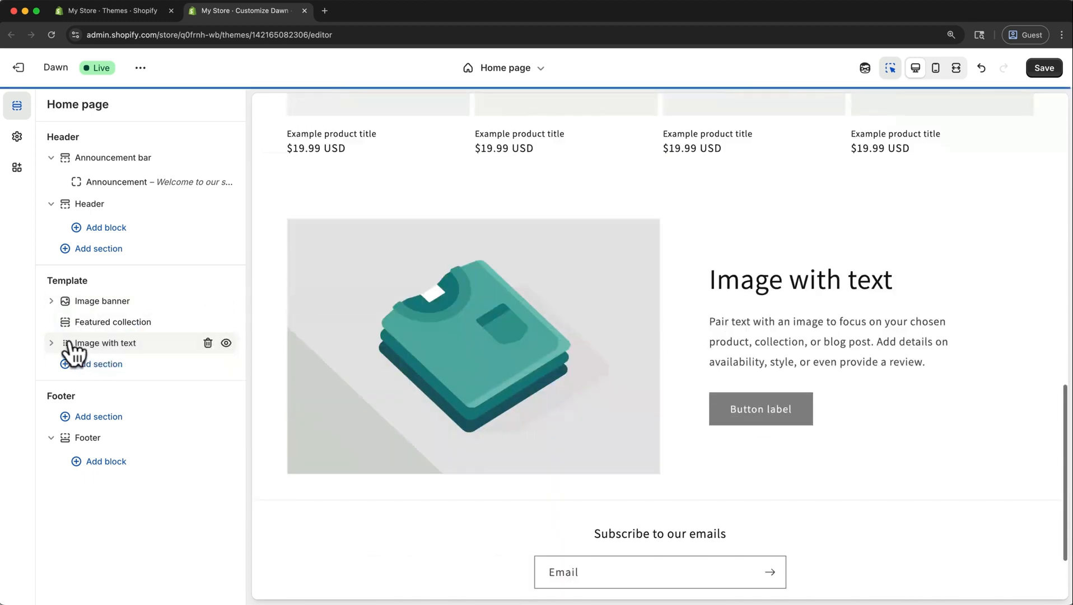
{"action": "mouse_move", "coordinate": [72, 355]}
{"action": "left_mouse_down"}
{"action": "mouse_move", "coordinate": [65, 312]}
{"action": "mouse_move", "coordinate": [60, 342]}
{"action": "left_mouse_up"}
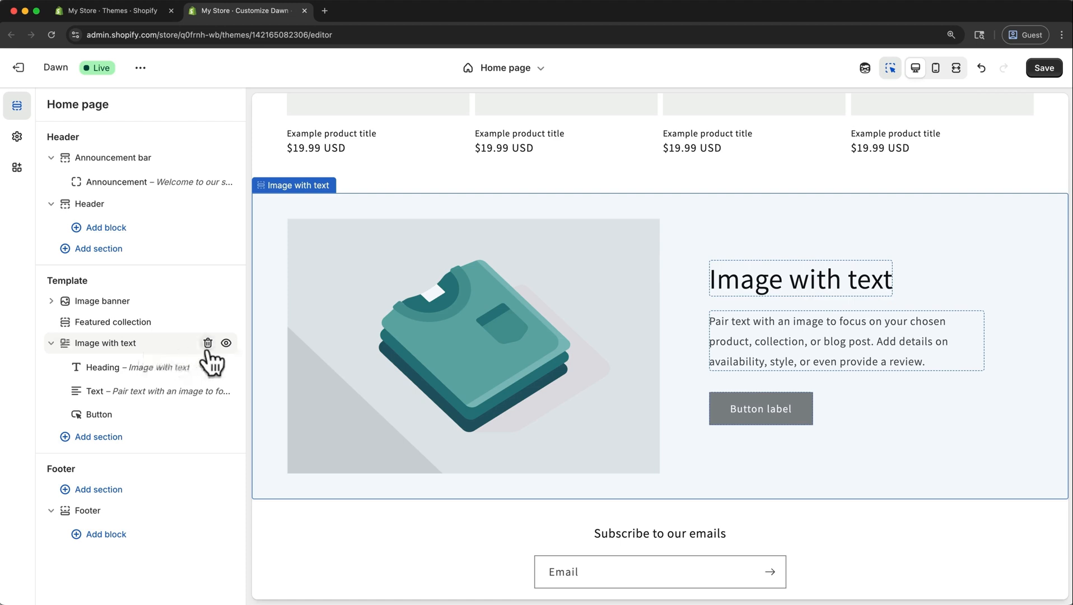
Remove the Image with text and Image banner sections from the Home page template.
{"action": "left_click", "coordinate": [208, 343]}
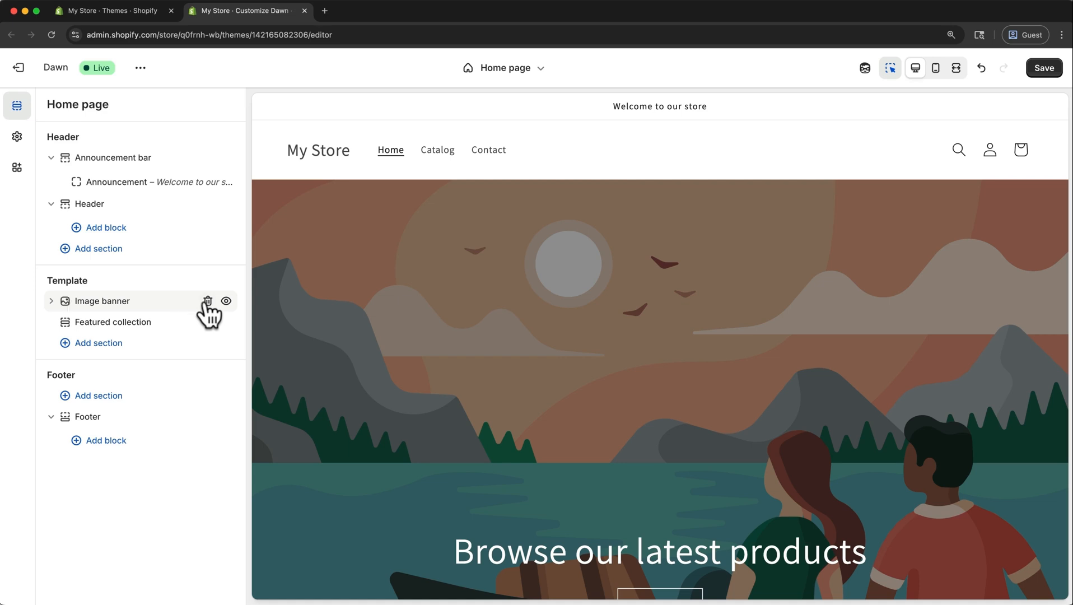
{"action": "left_click", "coordinate": [207, 301]}
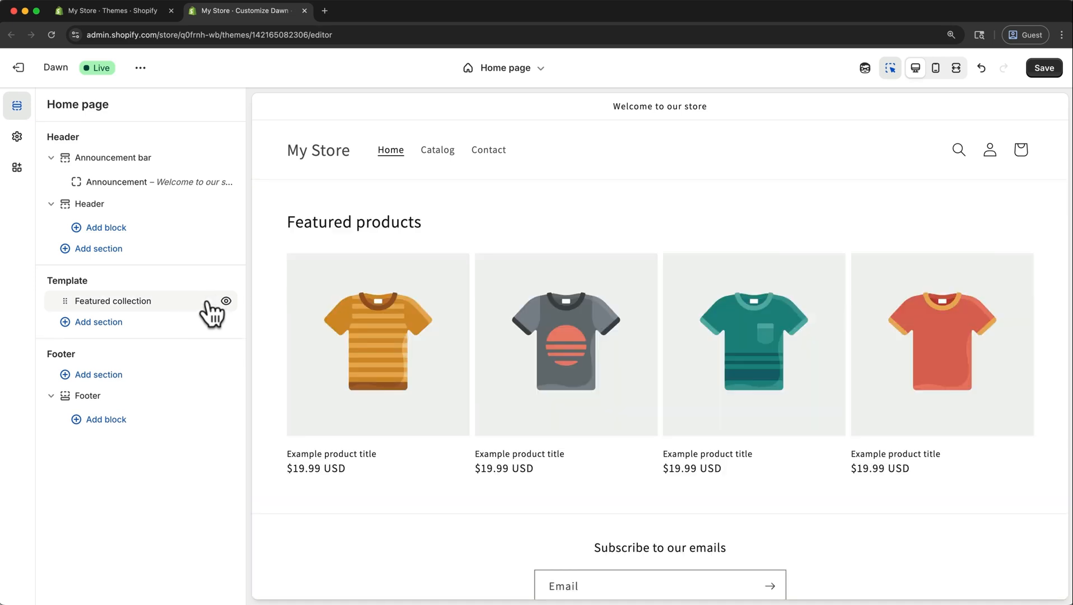
Add a Slideshow section to the Home page template and move it above the Featured collection.
{"action": "left_click", "coordinate": [122, 323]}
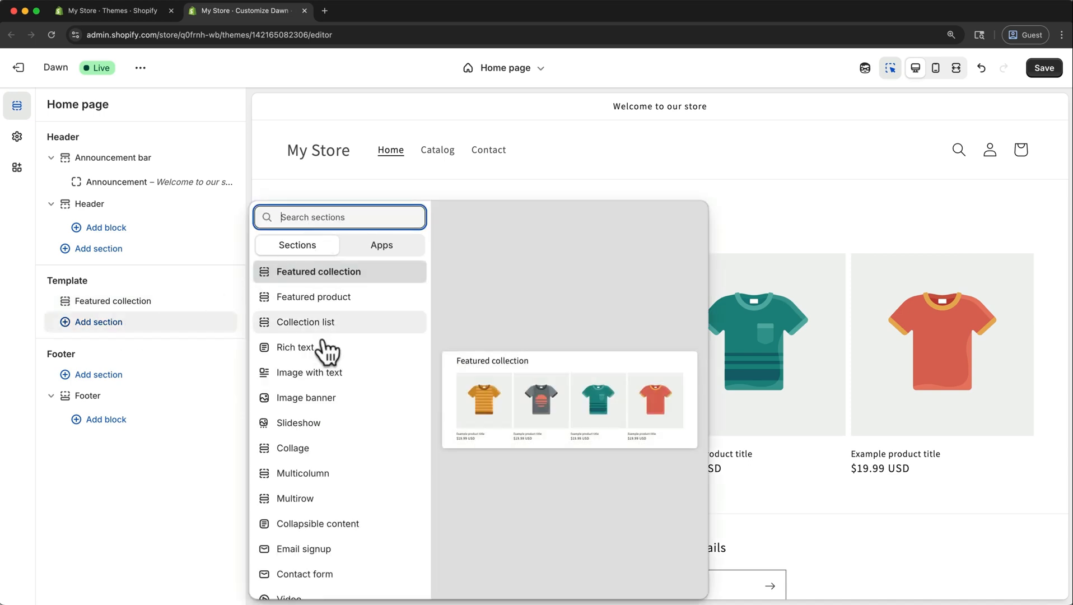
{"action": "left_click", "coordinate": [309, 422]}
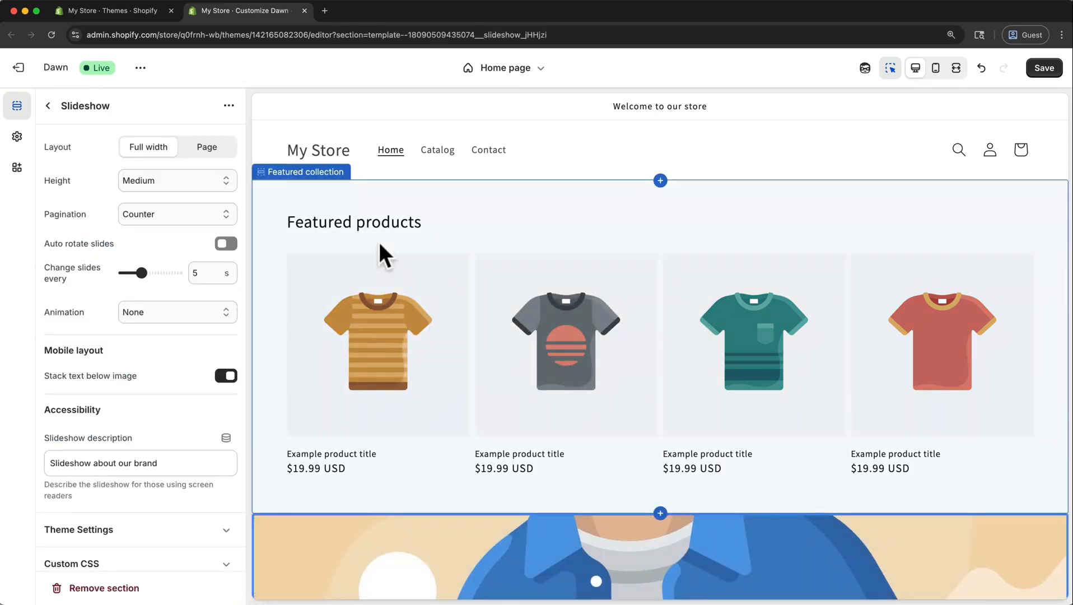
{"action": "left_click", "coordinate": [49, 106]}
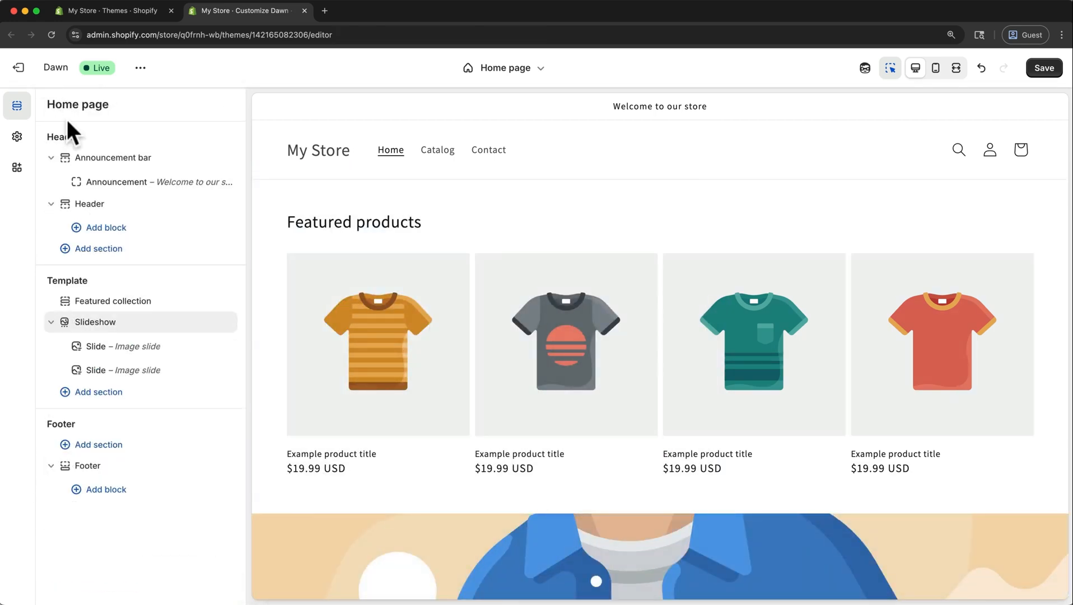
{"action": "left_click_drag", "start_coordinate": [64, 325], "coordinate": [67, 306]}
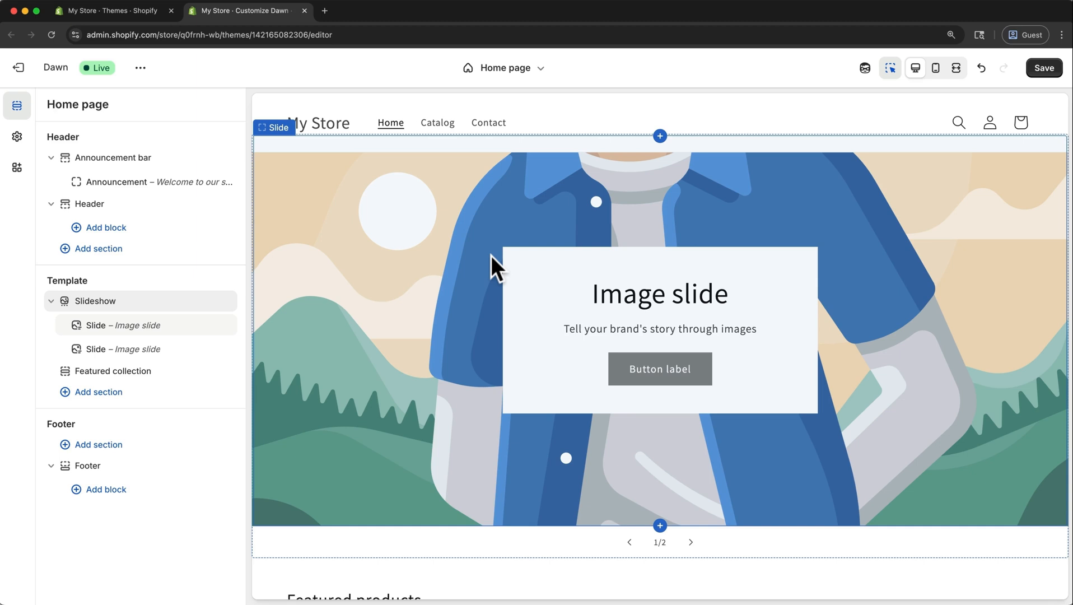
Page forward and back through the slideshow's slides in the preview and return to the section list.
{"action": "left_click", "coordinate": [690, 544]}
{"action": "left_click", "coordinate": [690, 543]}
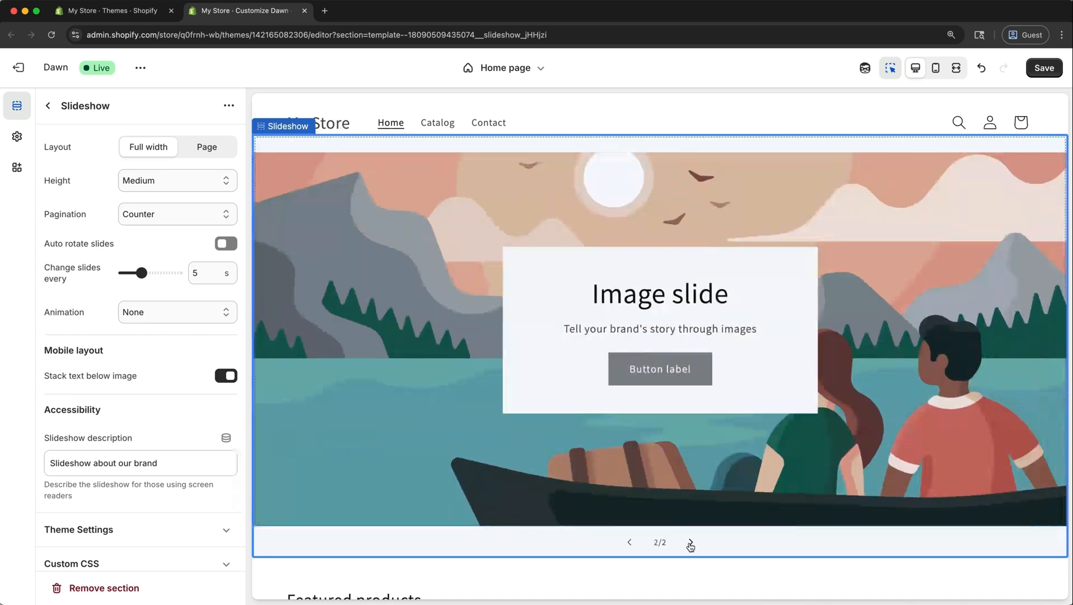
{"action": "left_click", "coordinate": [629, 543]}
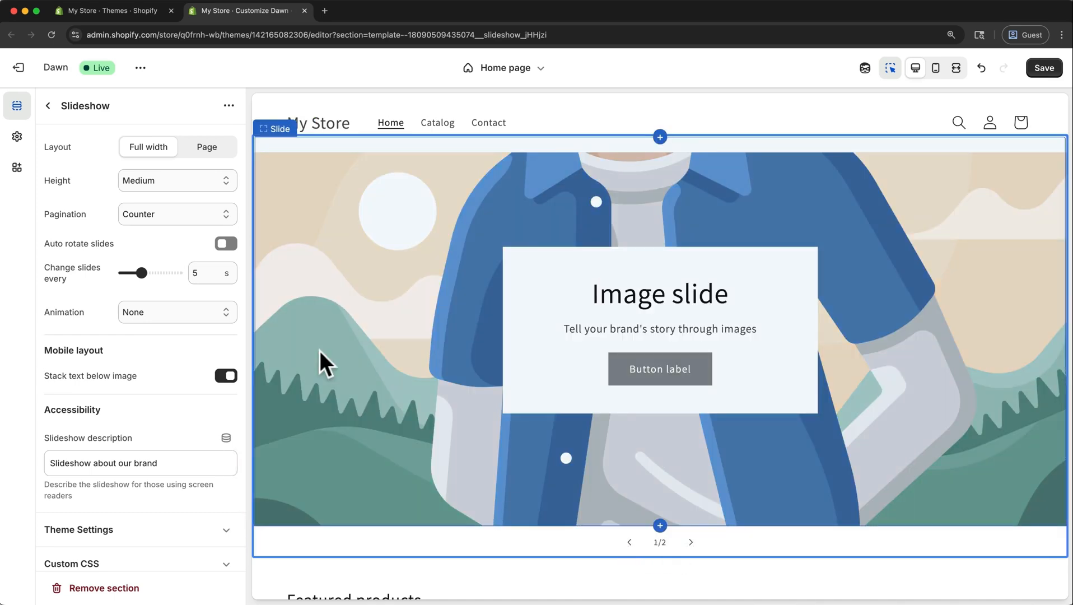
{"action": "left_click", "coordinate": [47, 107]}
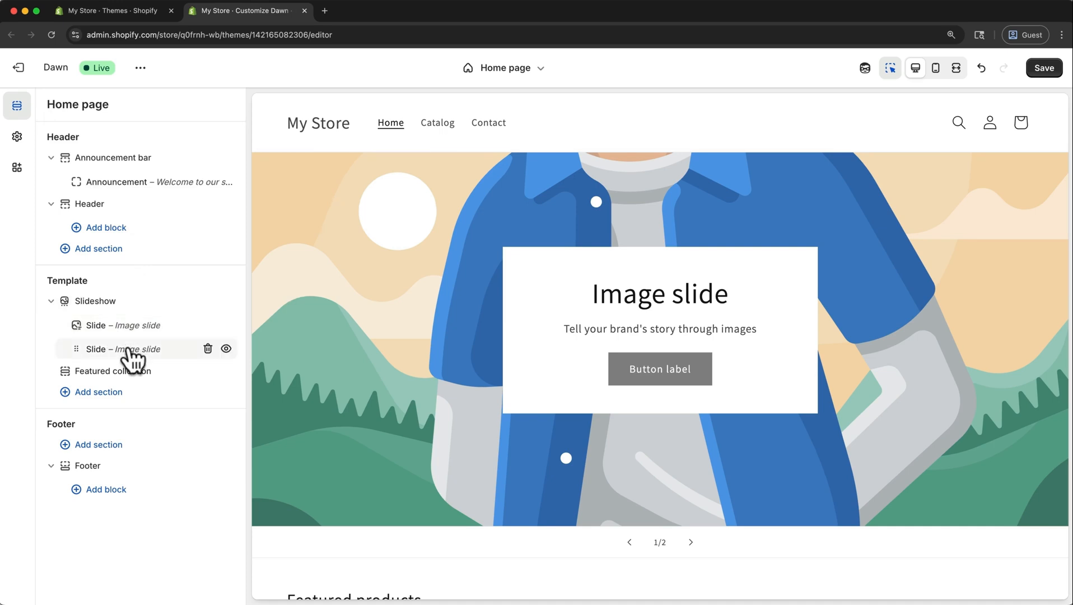
Upload banner_2.png from the Slide Show folder inside Downloads' Images folder and set it as the first slide's image.
{"action": "left_click", "coordinate": [128, 326]}
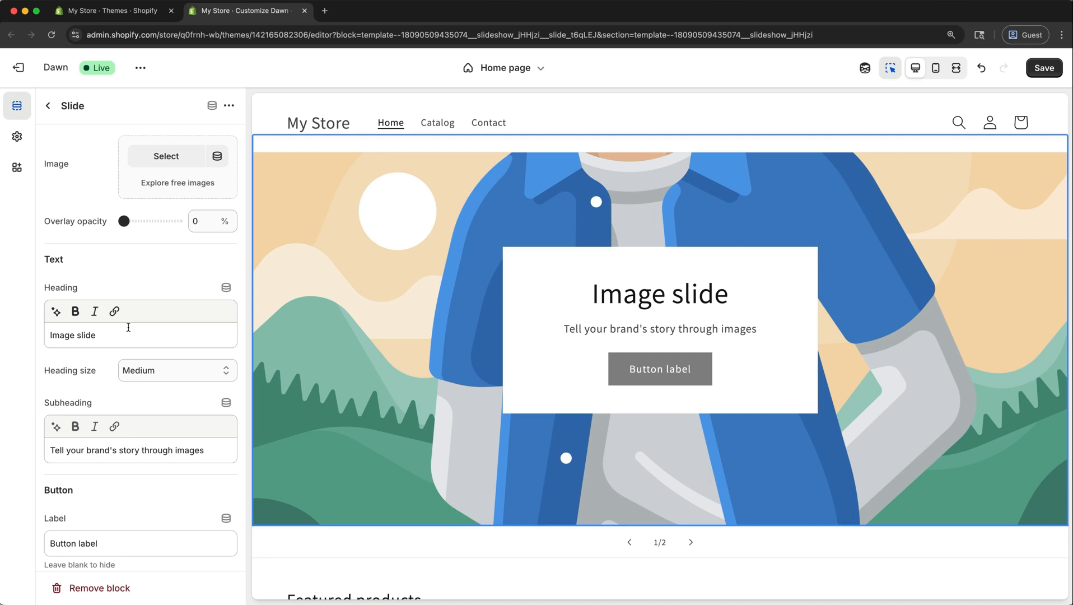
{"action": "left_click", "coordinate": [163, 160]}
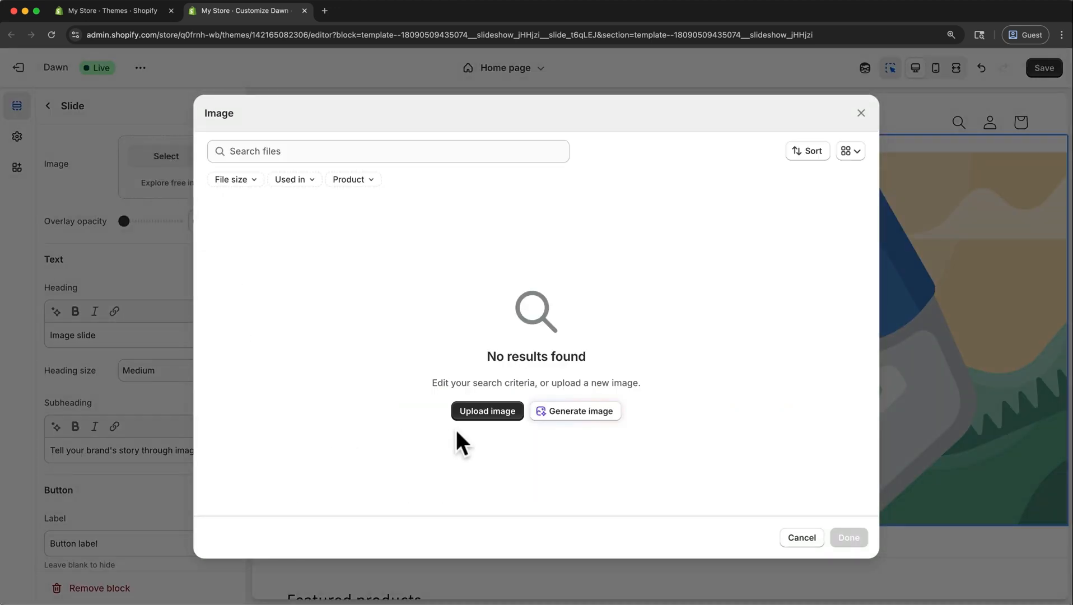
{"action": "left_click", "coordinate": [472, 412]}
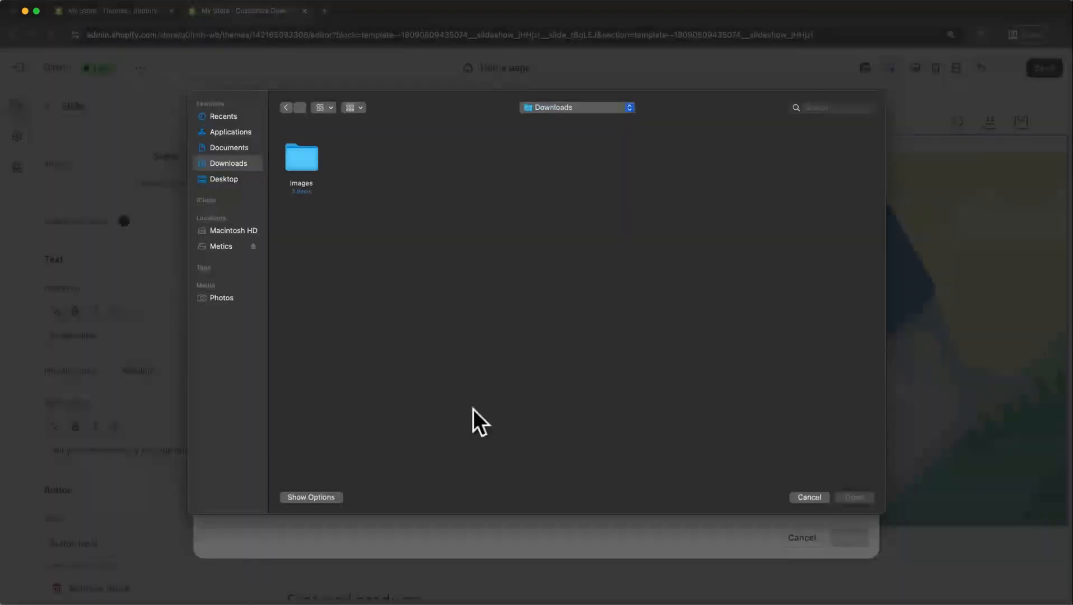
{"action": "double_click", "coordinate": [302, 167]}
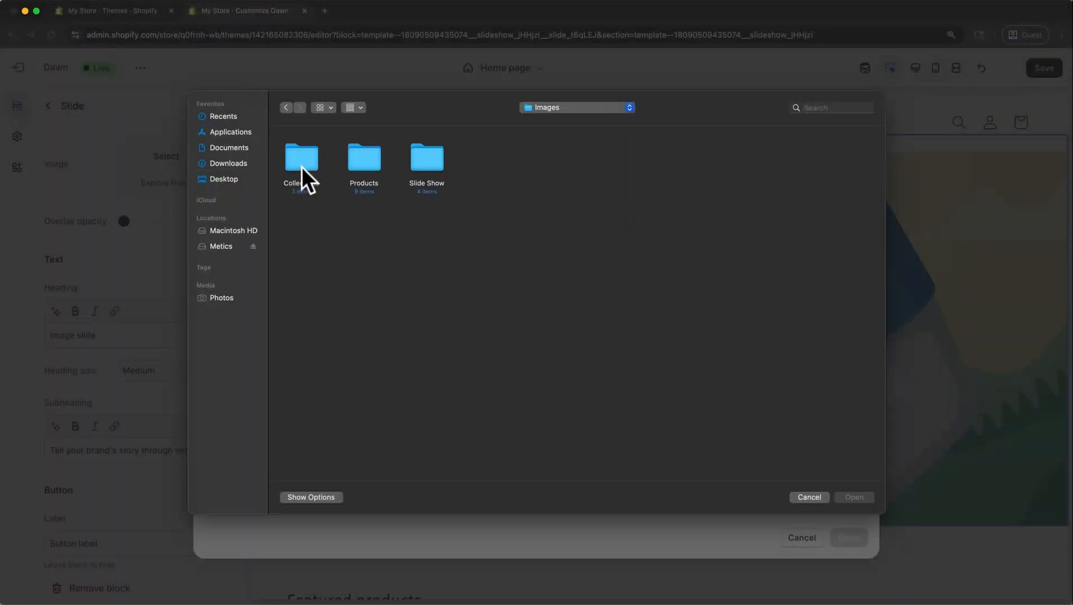
{"action": "double_click", "coordinate": [424, 152]}
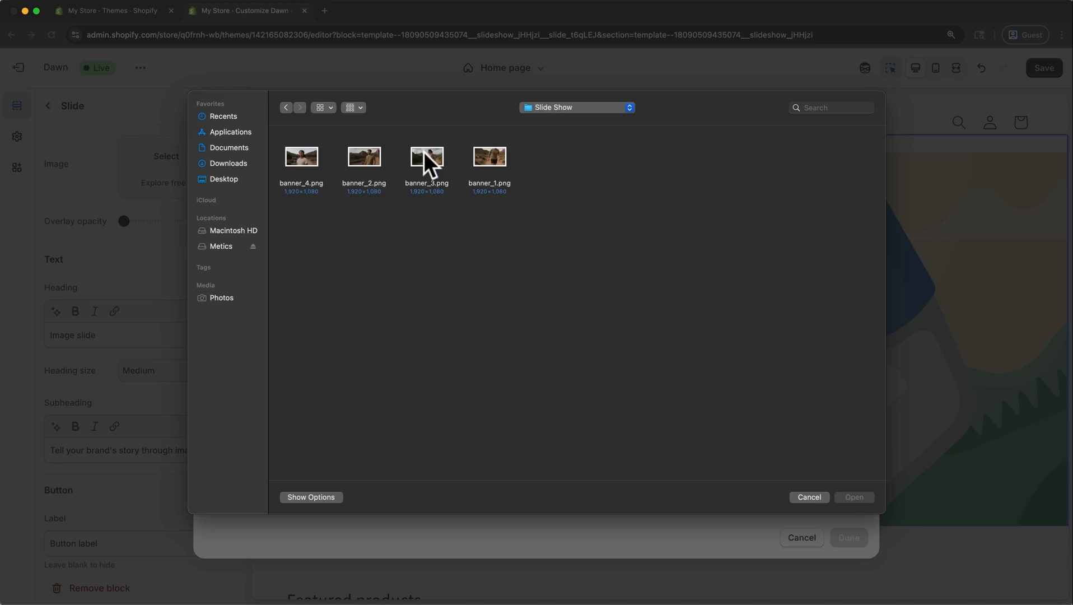
{"action": "left_click", "coordinate": [379, 170]}
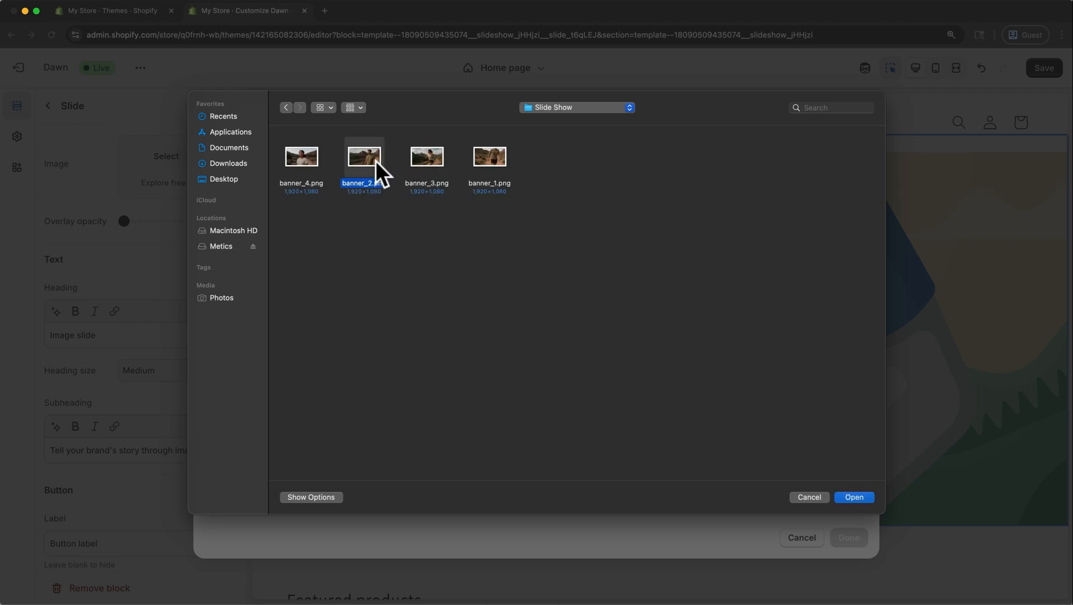
{"action": "left_click", "coordinate": [840, 498]}
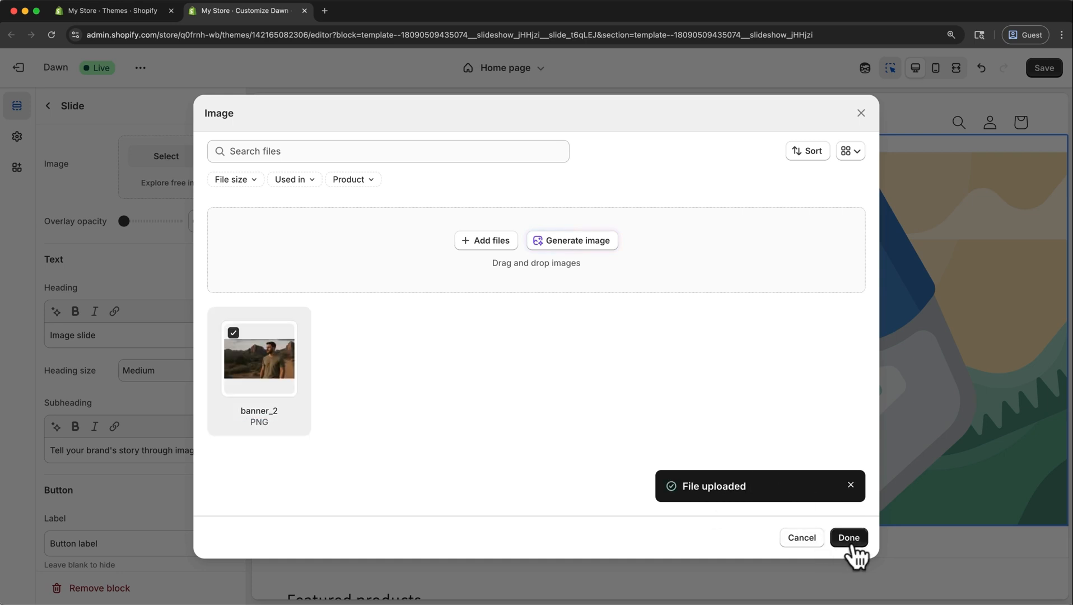
{"action": "left_click", "coordinate": [849, 538]}
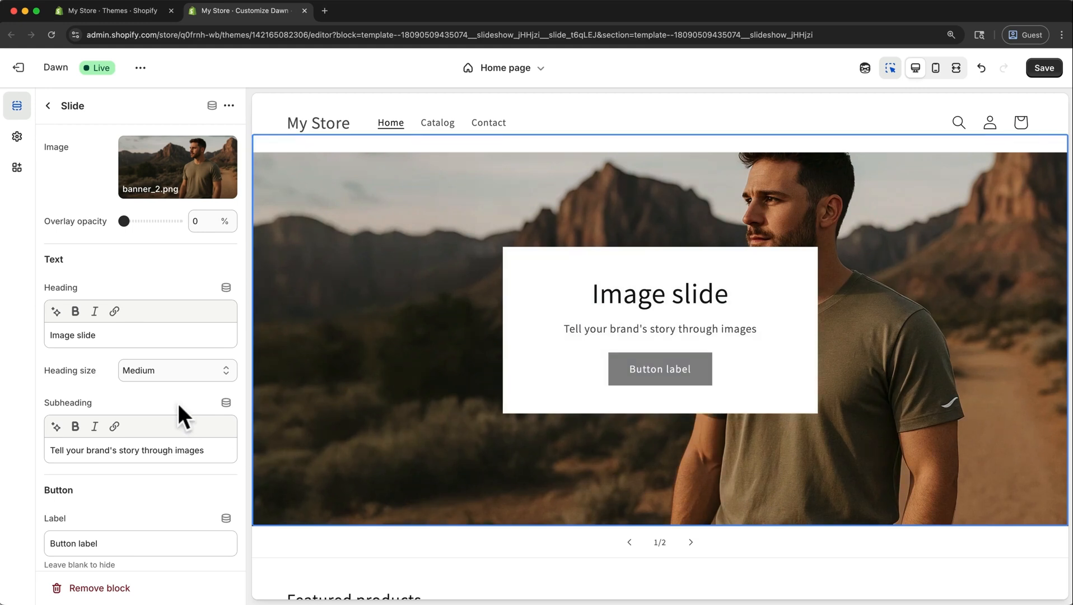
Turn off the first slide's container and set its content position to Bottom left.
{"action": "scroll", "coordinate": [177, 401], "scroll_direction": "down", "scroll_amount": 10}
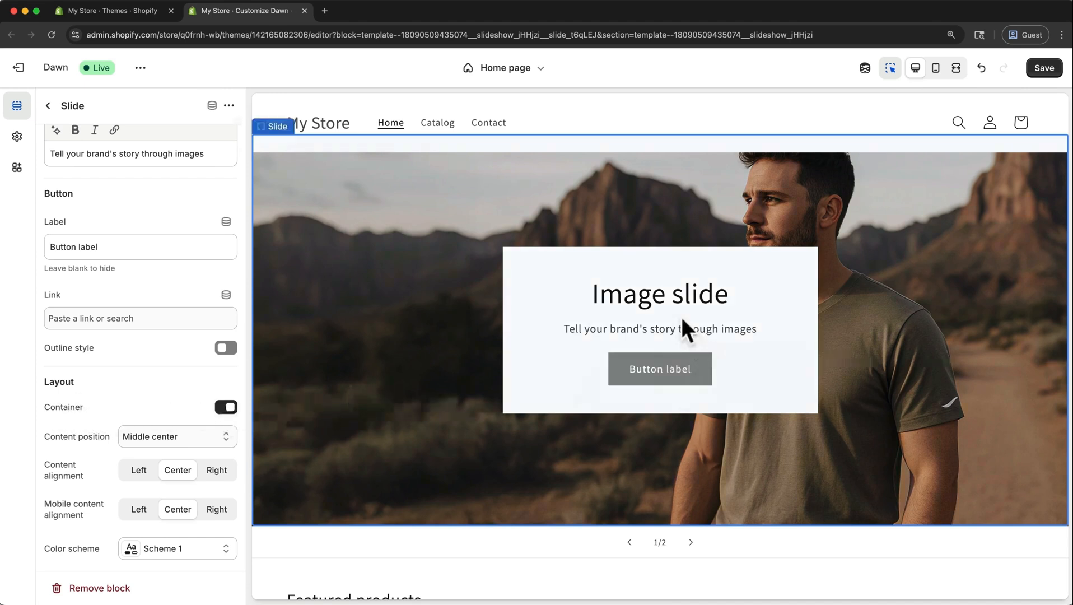
{"action": "left_click", "coordinate": [223, 407]}
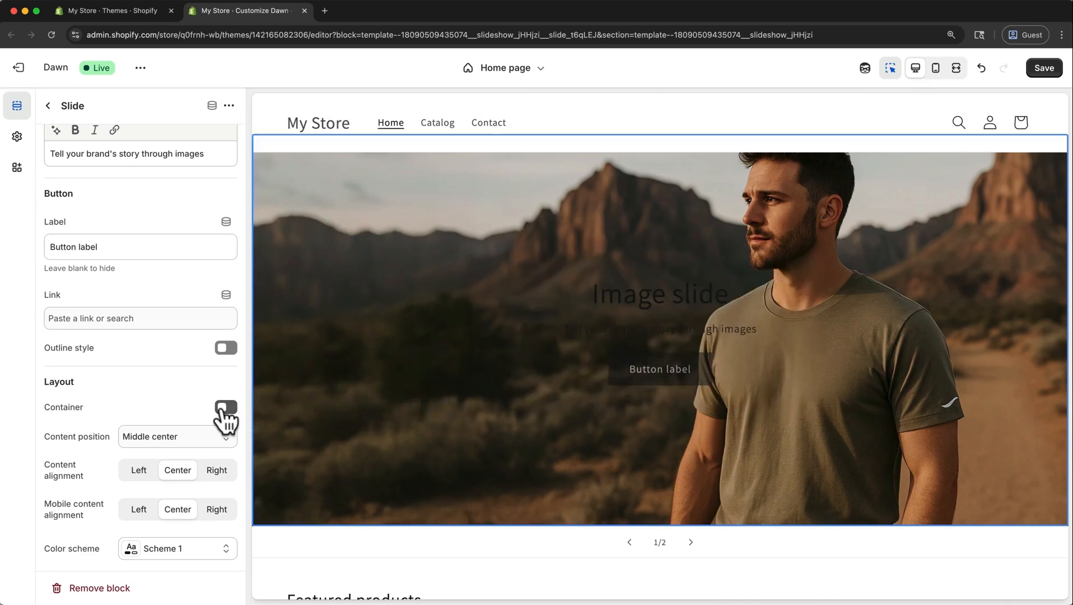
{"action": "left_click", "coordinate": [187, 442]}
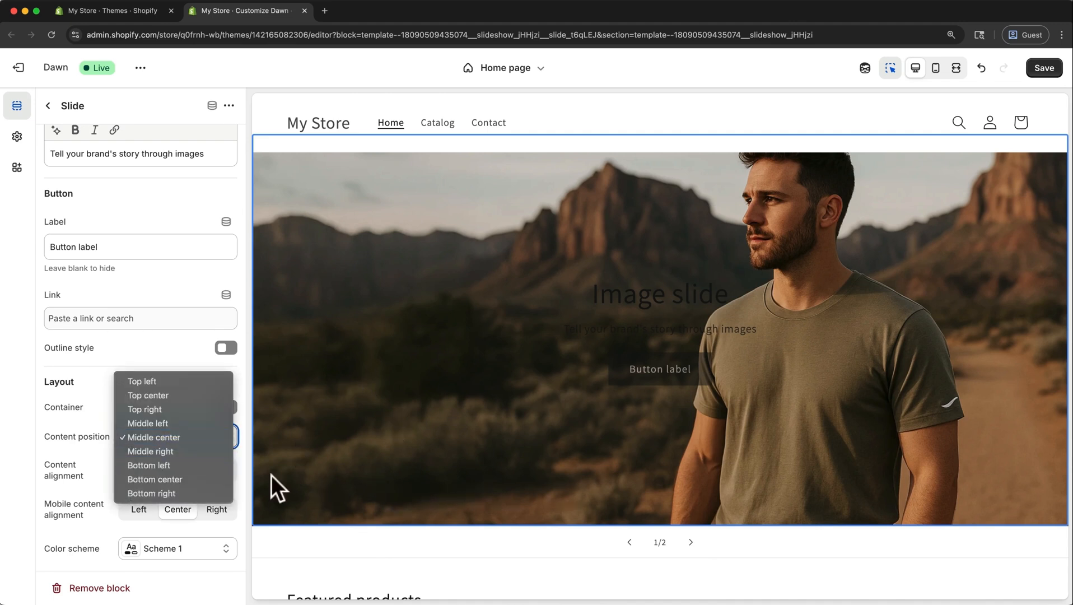
{"action": "left_click", "coordinate": [187, 465]}
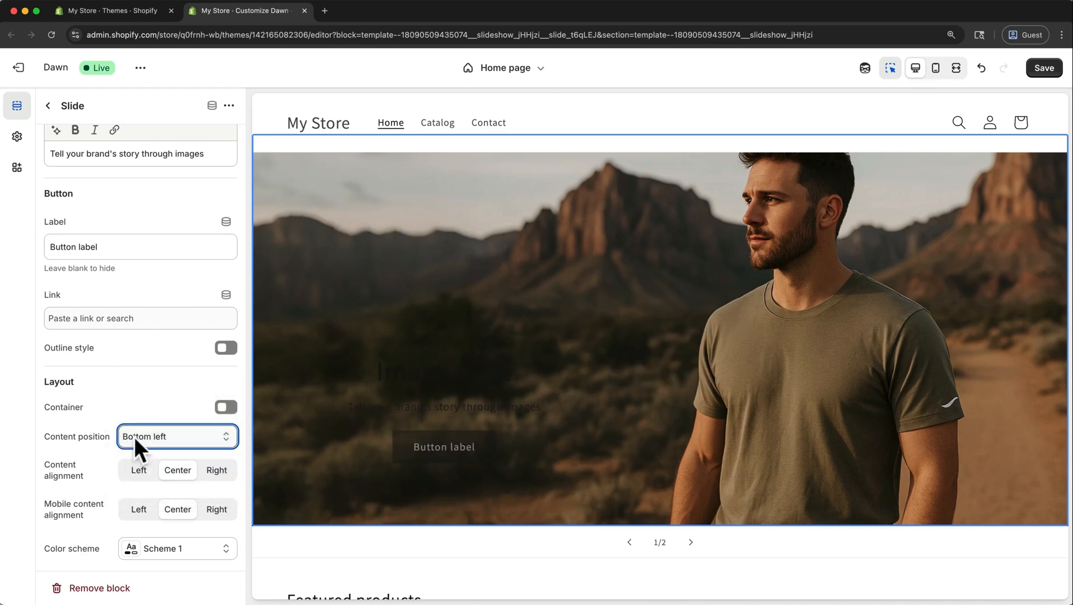
Set the first slide's color scheme to Scheme 3.
{"action": "left_click", "coordinate": [107, 524]}
{"action": "left_click", "coordinate": [204, 553]}
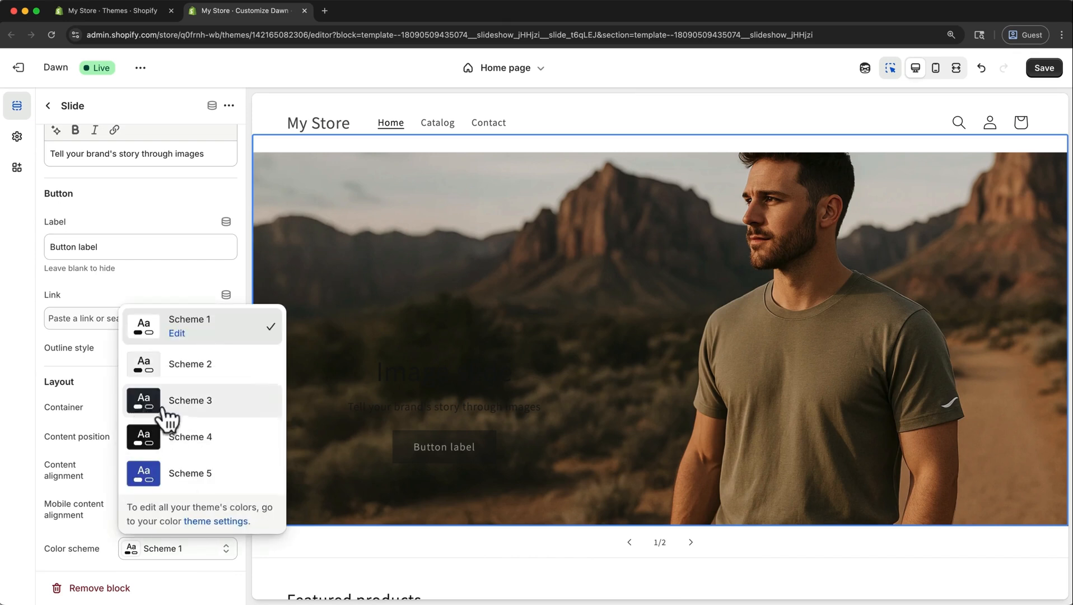
{"action": "left_click", "coordinate": [204, 402]}
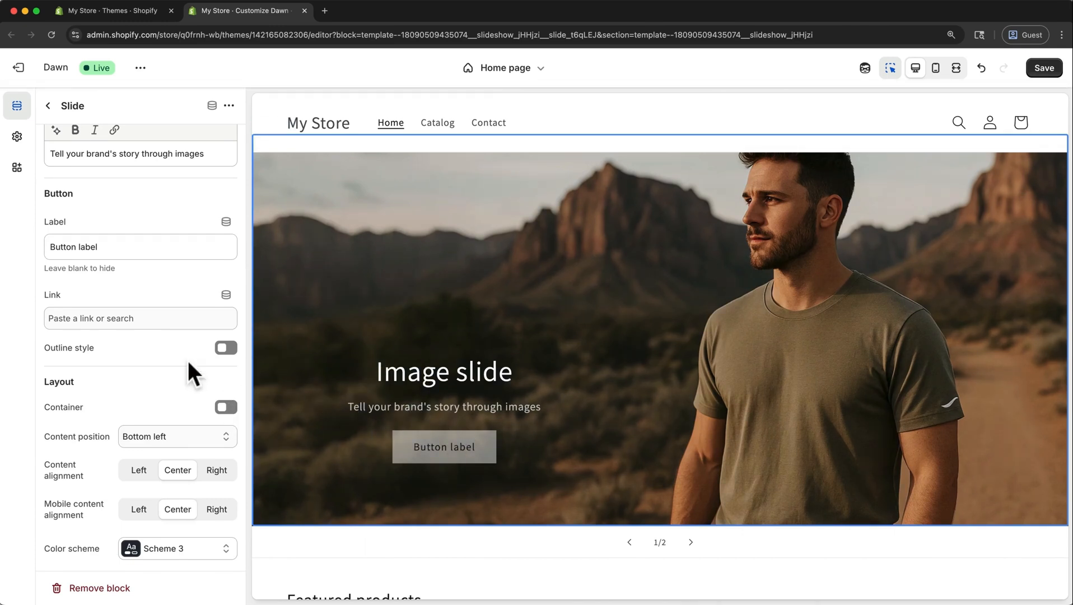
Replace the first slide's heading with "Made to Move".
{"action": "scroll", "coordinate": [176, 365], "scroll_direction": "up", "scroll_amount": 3}
{"action": "scroll", "coordinate": [176, 365], "scroll_direction": "up", "scroll_amount": 3}
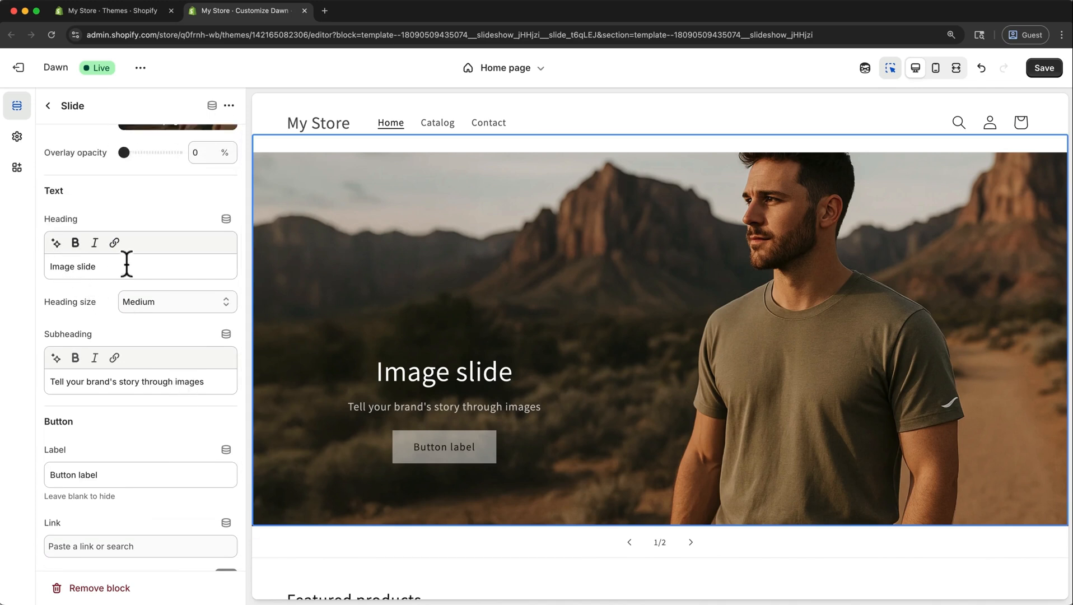
{"action": "left_click_drag", "start_coordinate": [102, 266], "coordinate": [47, 266]}
{"action": "type", "text": "Mo"}
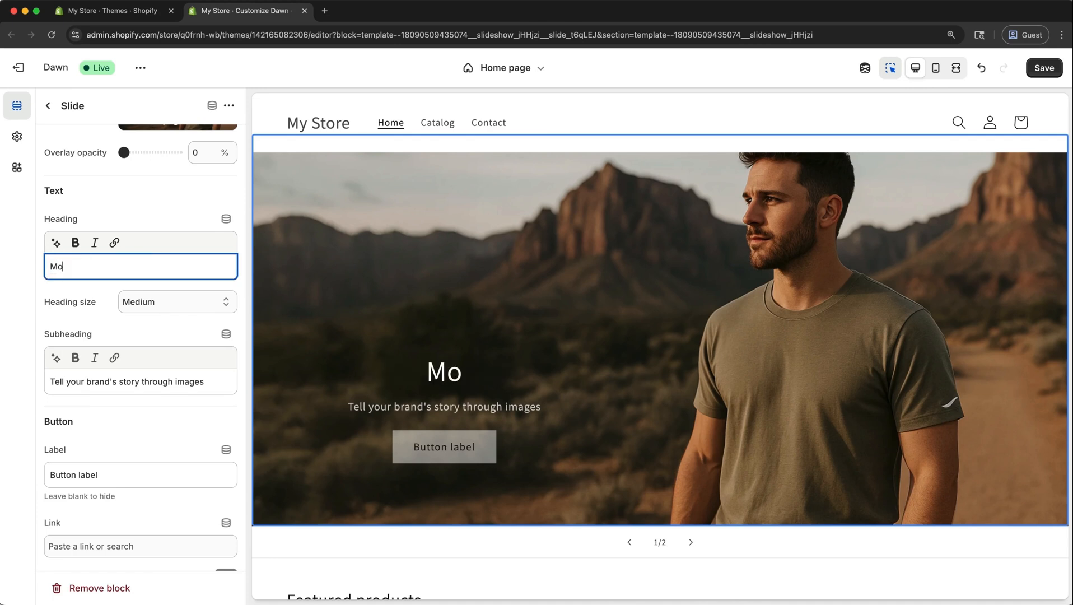
{"action": "key", "text": "BackSpace"}
{"action": "type", "text": "ade to Move"}
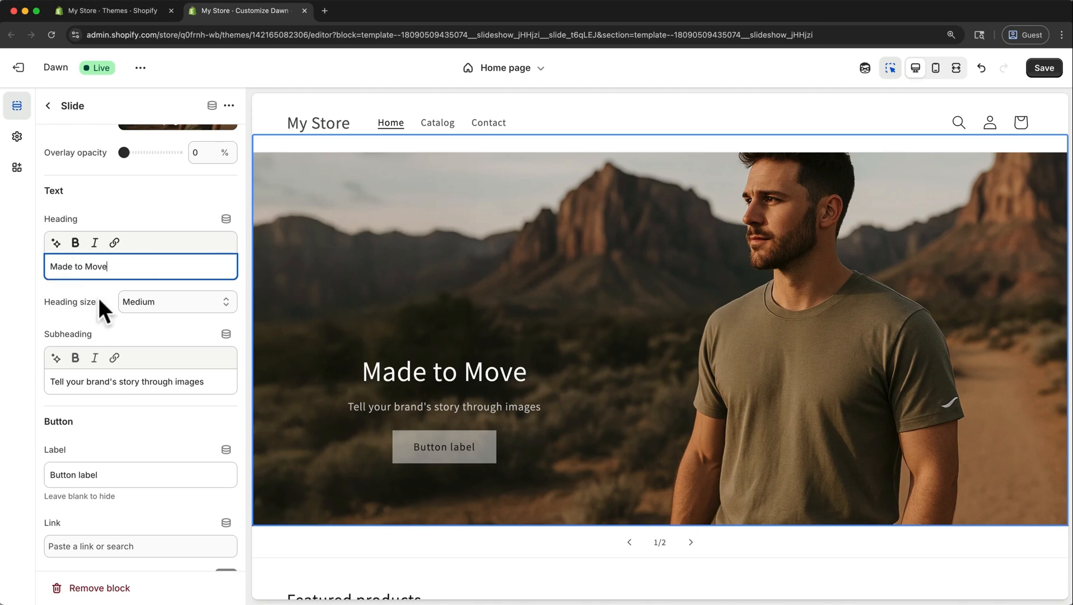
Replace the first slide's subheading with "Performance Apparel for the Trail".
{"action": "left_click_drag", "start_coordinate": [219, 379], "coordinate": [43, 377]}
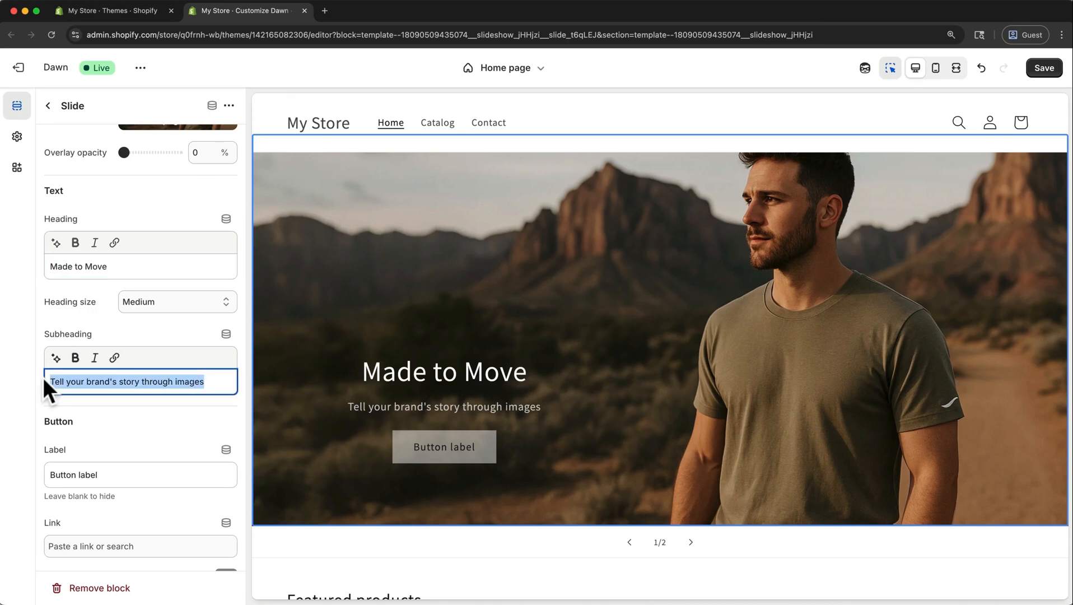
{"action": "key", "text": "BackSpace"}
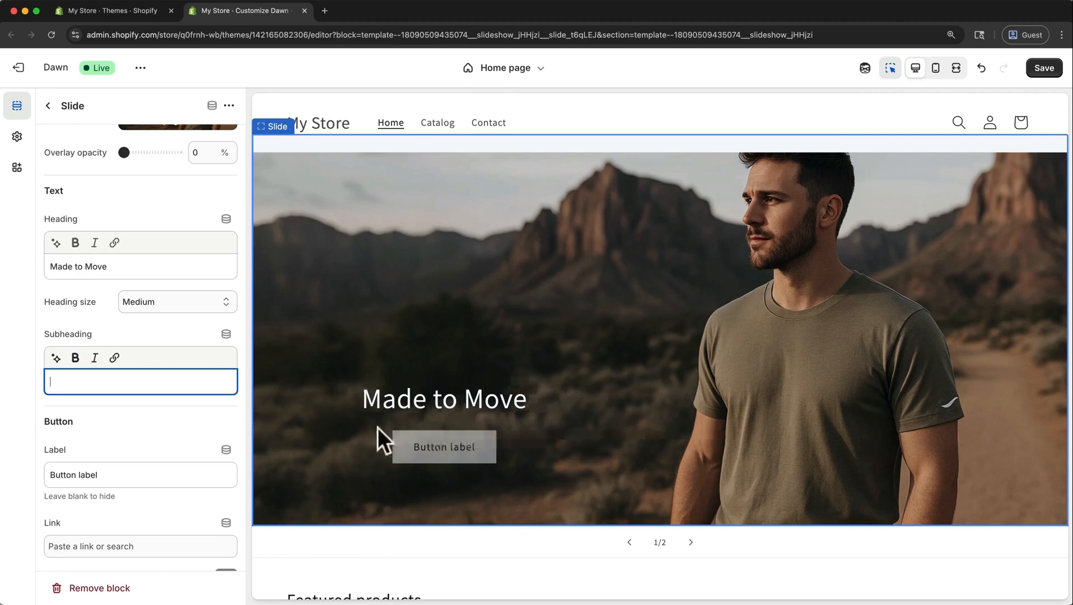
{"action": "type", "text": "Performance Apparel for the Trail"}
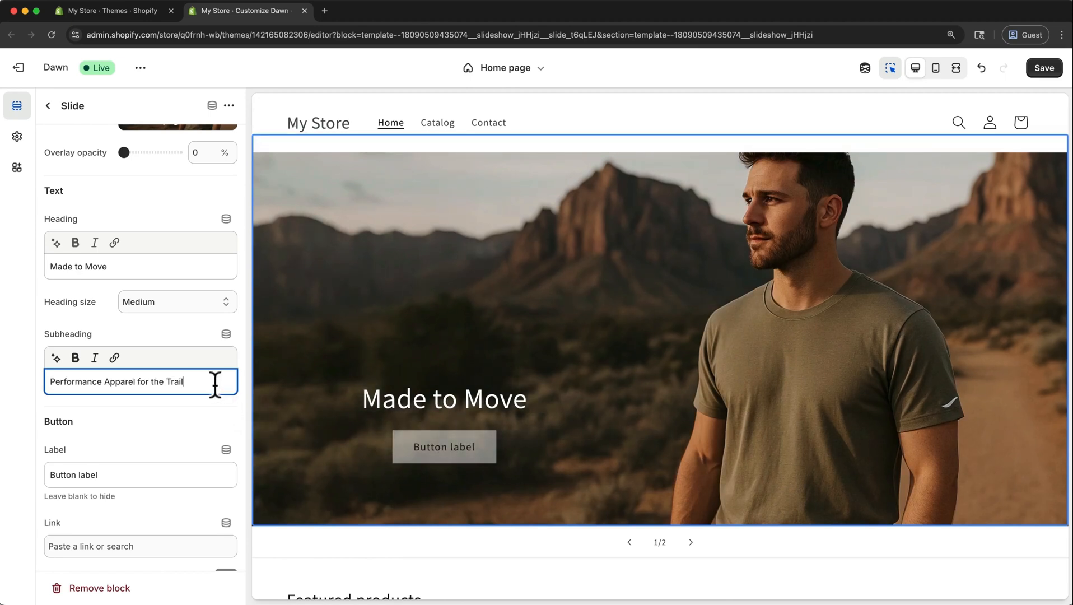
Change the first slide's button label to "Shop Now".
{"action": "scroll", "coordinate": [215, 382], "scroll_direction": "down", "scroll_amount": 4}
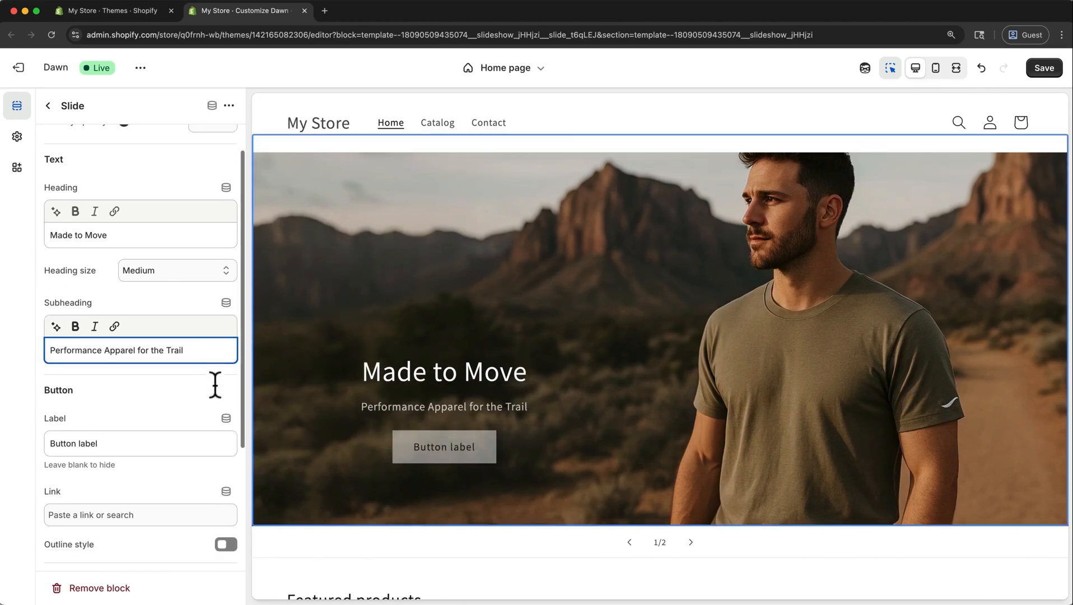
{"action": "left_click", "coordinate": [143, 371]}
{"action": "left_click_drag", "start_coordinate": [143, 371], "coordinate": [20, 369]}
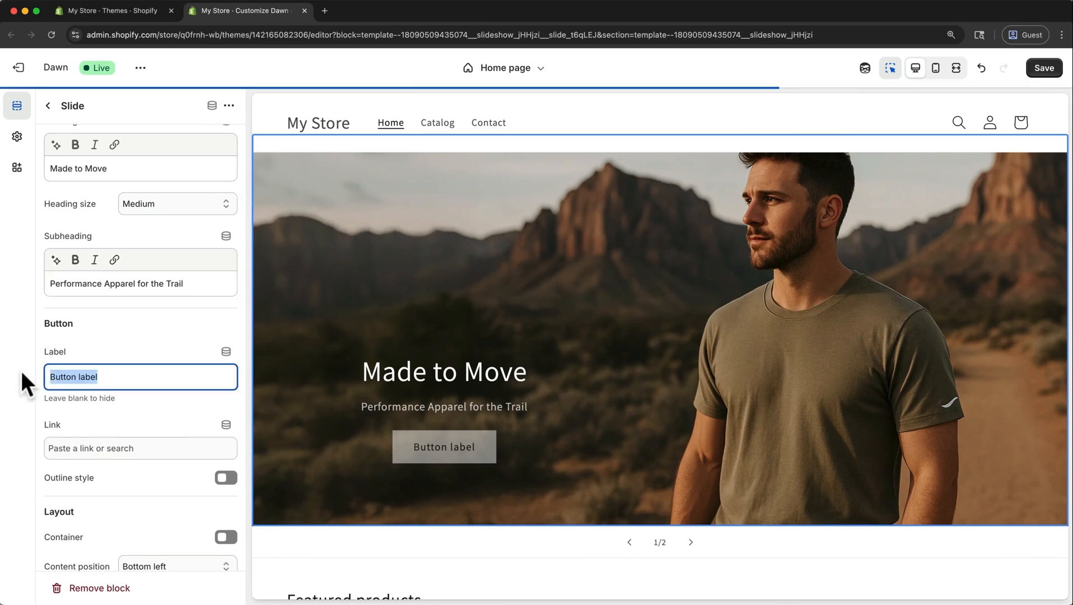
{"action": "type", "text": "Shop Now"}
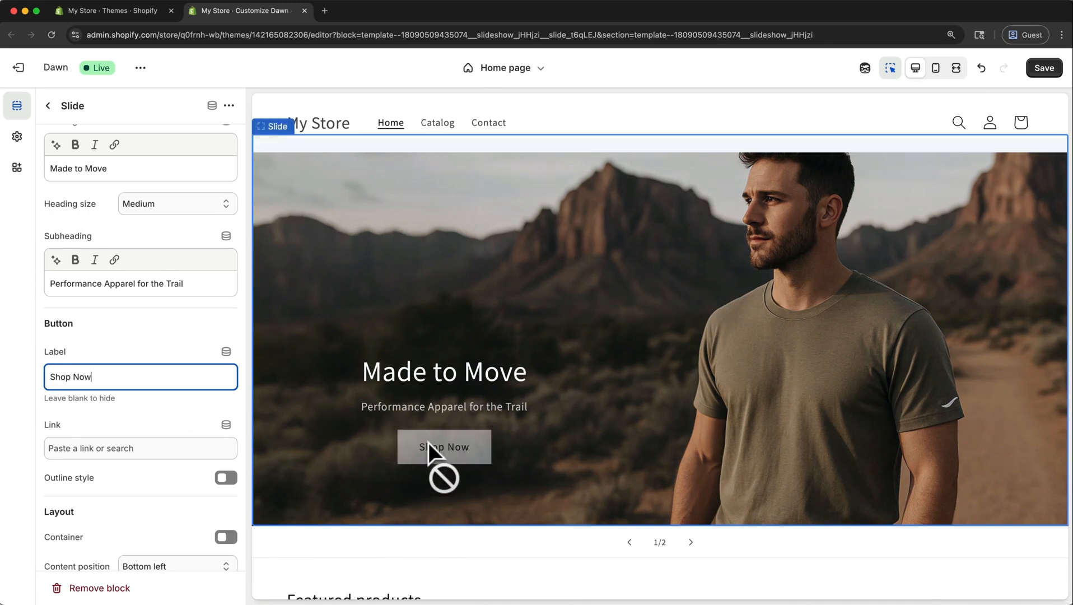
Link the first slide's button to All products and save the theme changes.
{"action": "left_click", "coordinate": [94, 448]}
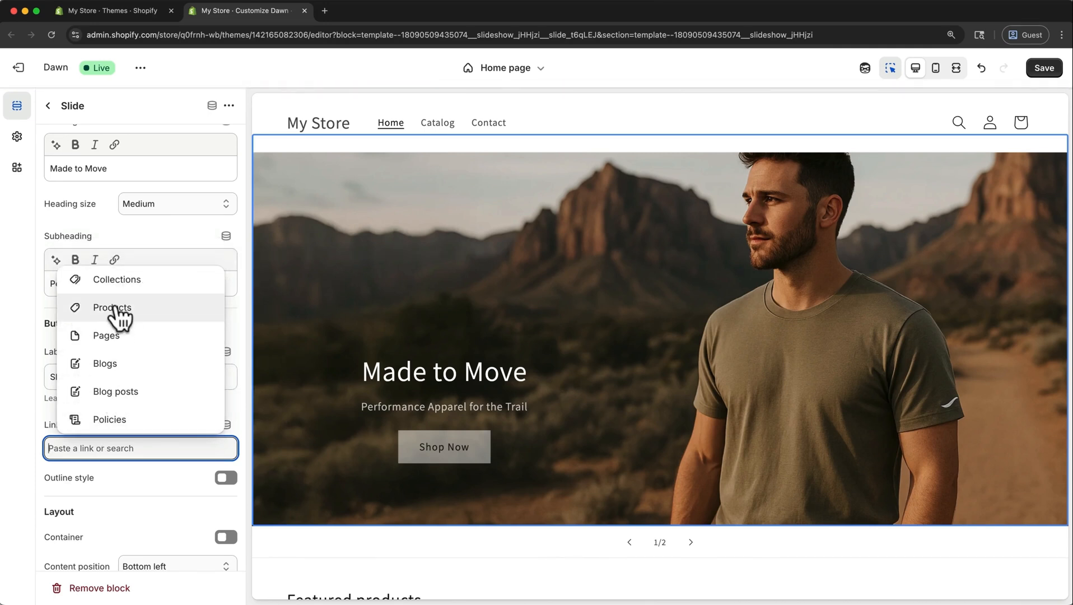
{"action": "left_click", "coordinate": [114, 307]}
{"action": "left_click", "coordinate": [119, 424]}
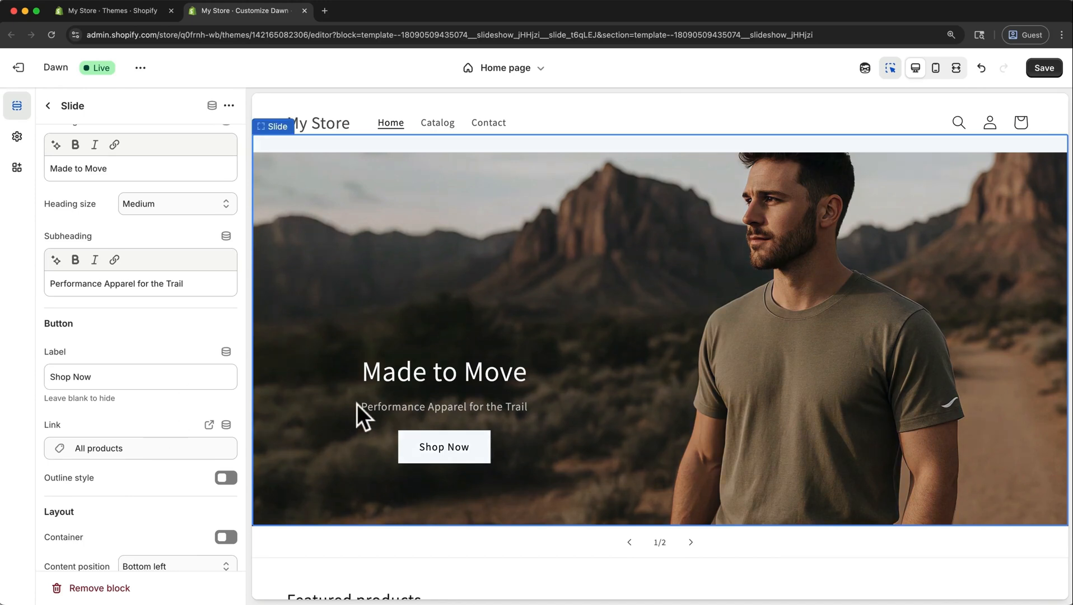
{"action": "left_click", "coordinate": [1052, 66]}
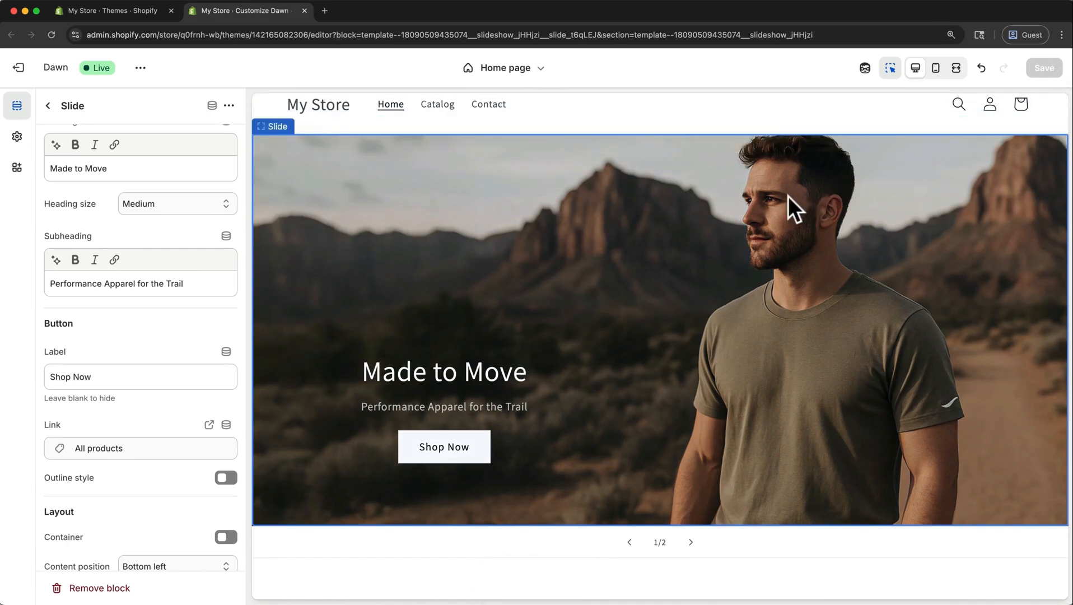
Delete the unused "Image slide" slide from the Slideshow section and duplicate the "Made to Move" slide.
{"action": "left_click", "coordinate": [49, 106]}
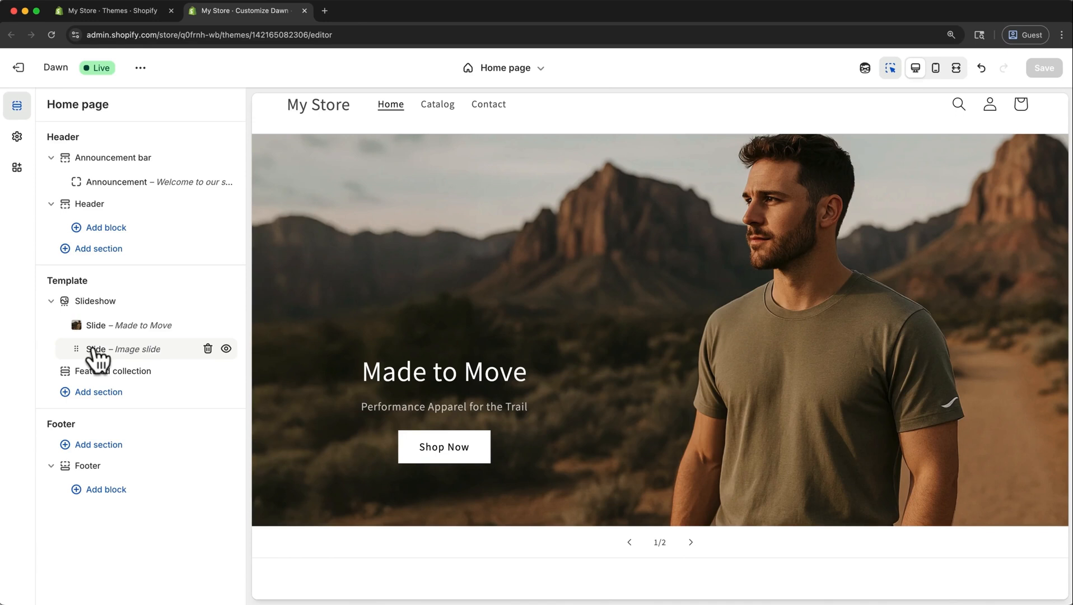
{"action": "left_click", "coordinate": [207, 349]}
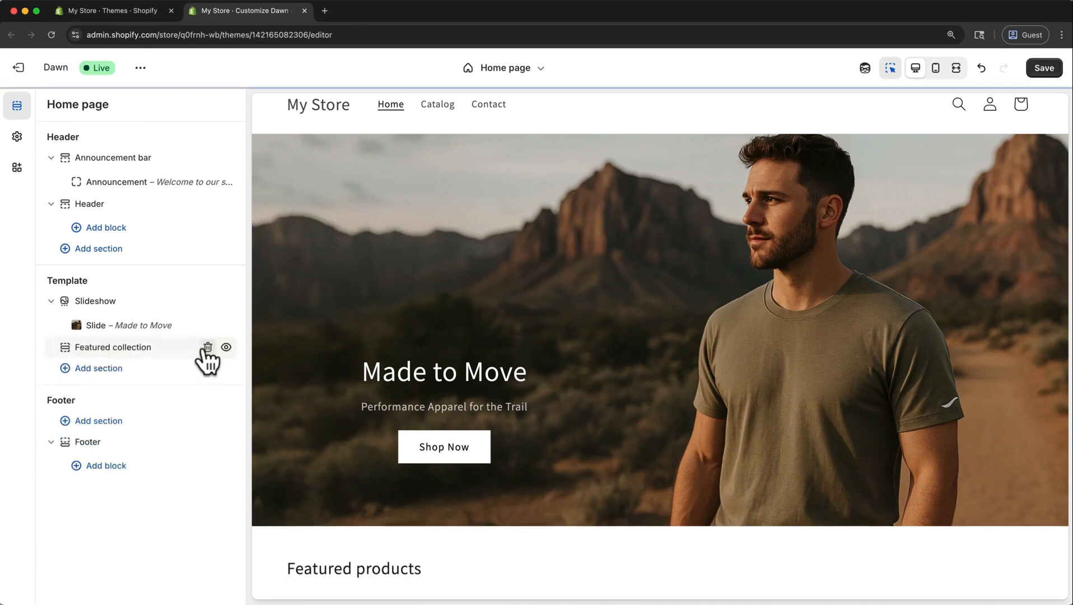
{"action": "left_click_drag", "start_coordinate": [197, 355], "coordinate": [148, 323]}
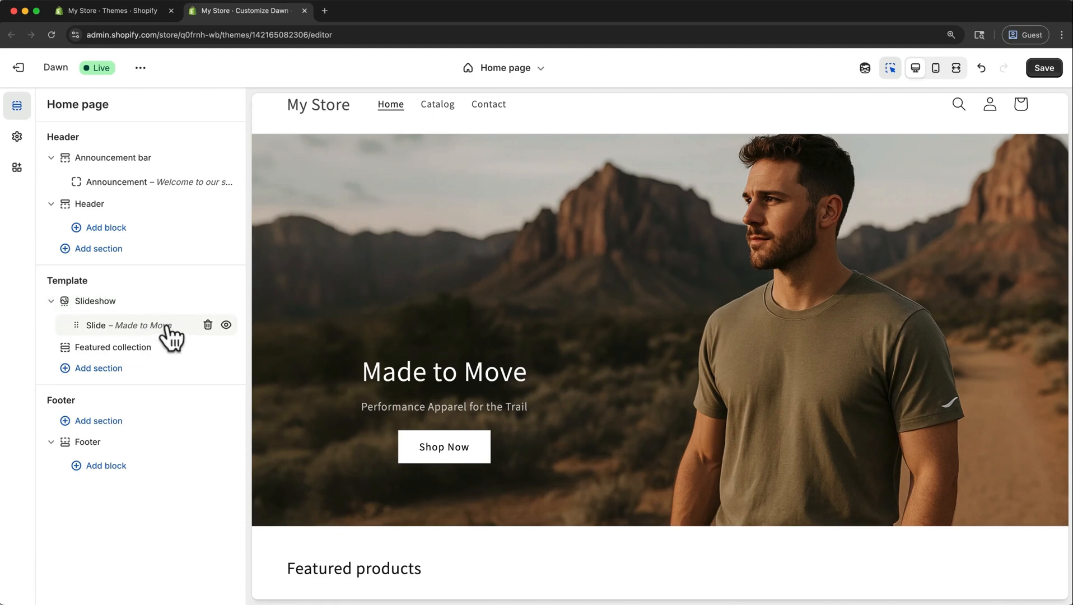
{"action": "right_click", "coordinate": [169, 330]}
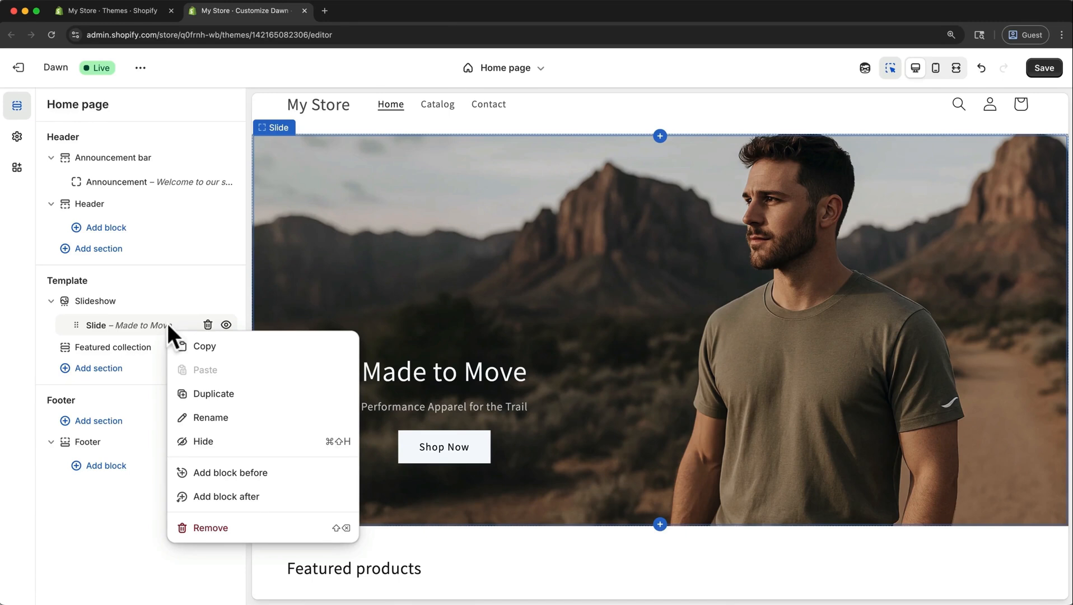
{"action": "left_click", "coordinate": [200, 398]}
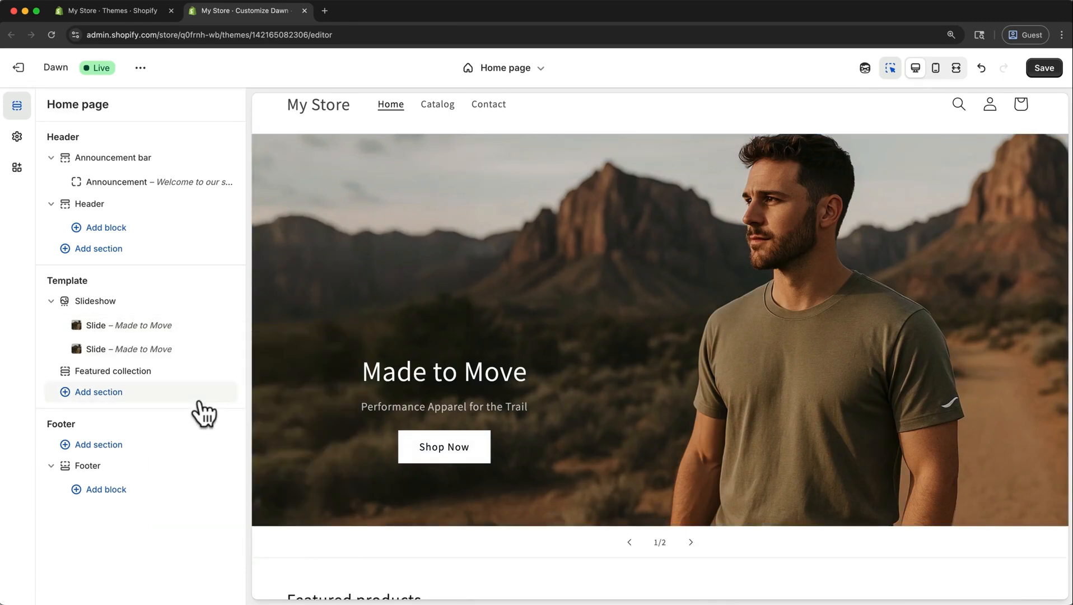
Open the duplicated "Made to Move" slide and rename its block to "Slide 2".
{"action": "left_click", "coordinate": [143, 348]}
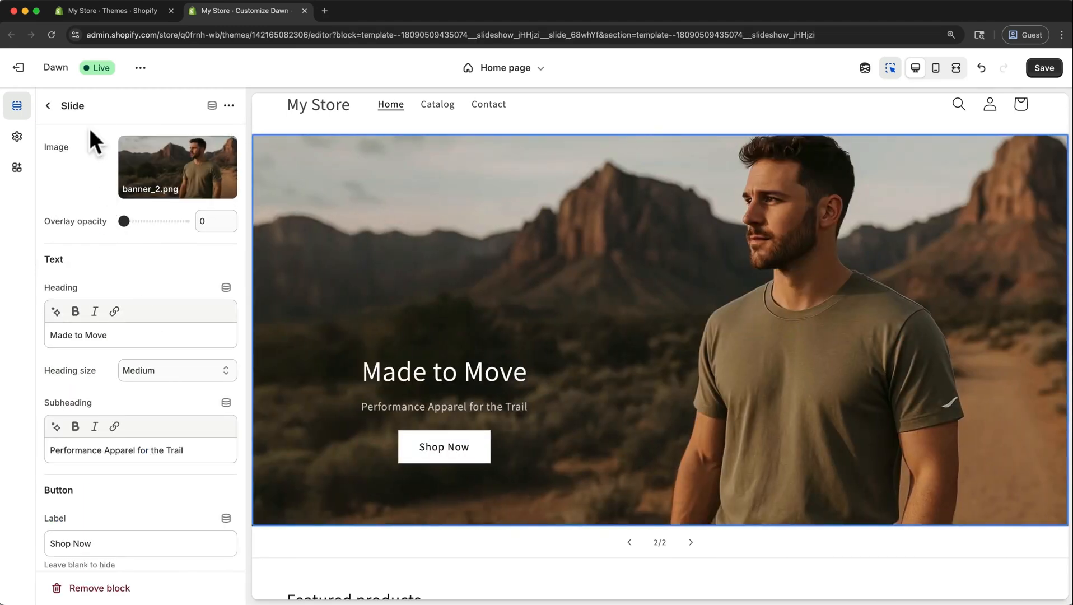
{"action": "left_click", "coordinate": [78, 106]}
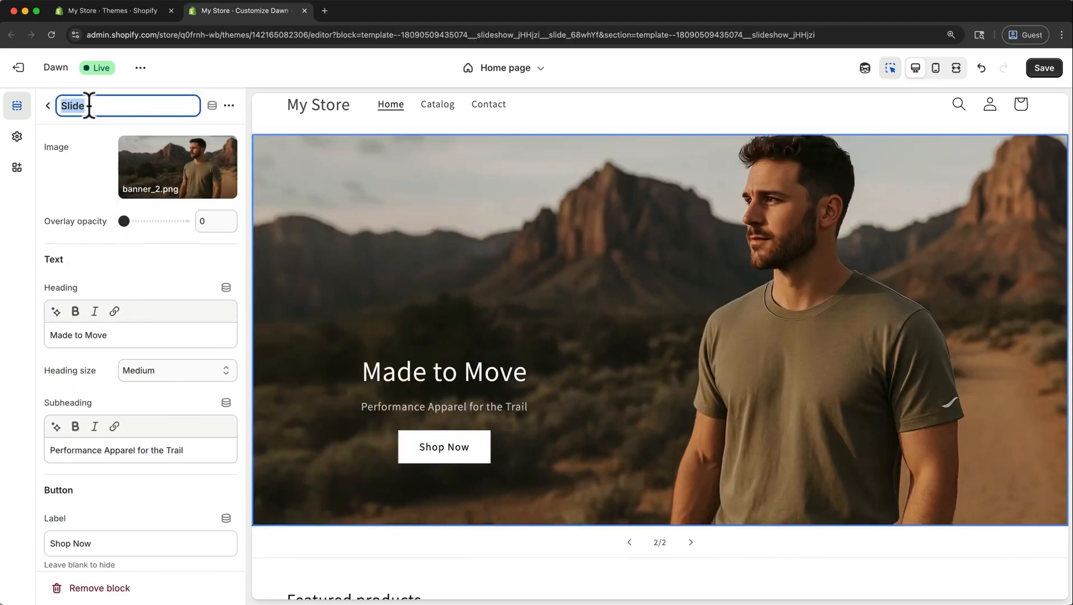
{"action": "left_click", "coordinate": [89, 105]}
{"action": "type", "text": "2"}
{"action": "key", "text": "Return"}
Upload banner_1.png, banner_3.png and banner_4.png from the Slide Show folder and set banner_3 as Slide 2's image.
{"action": "left_click", "coordinate": [168, 172]}
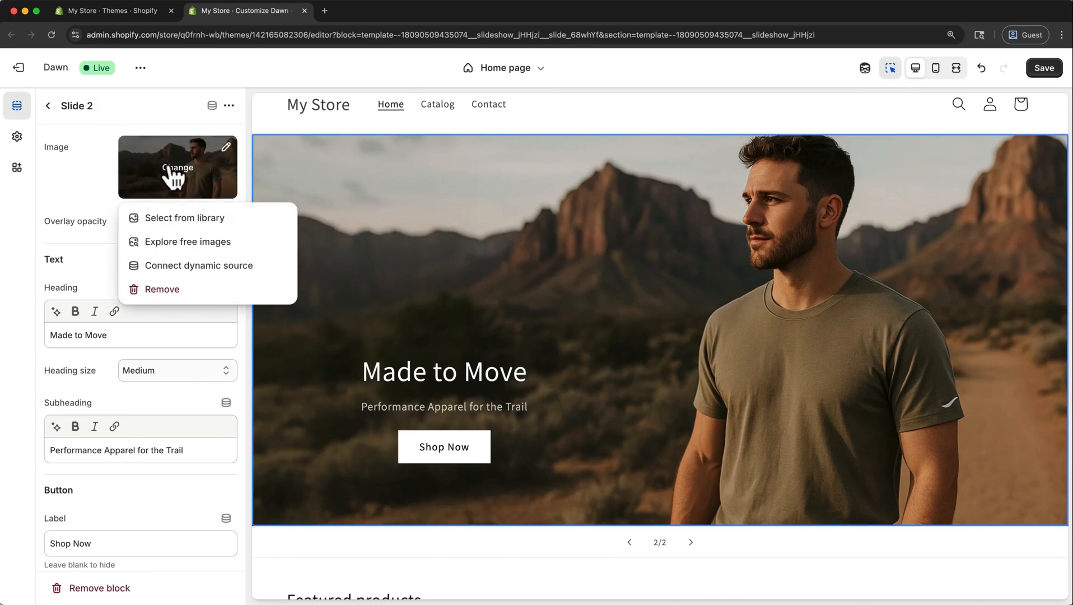
{"action": "left_click", "coordinate": [175, 218]}
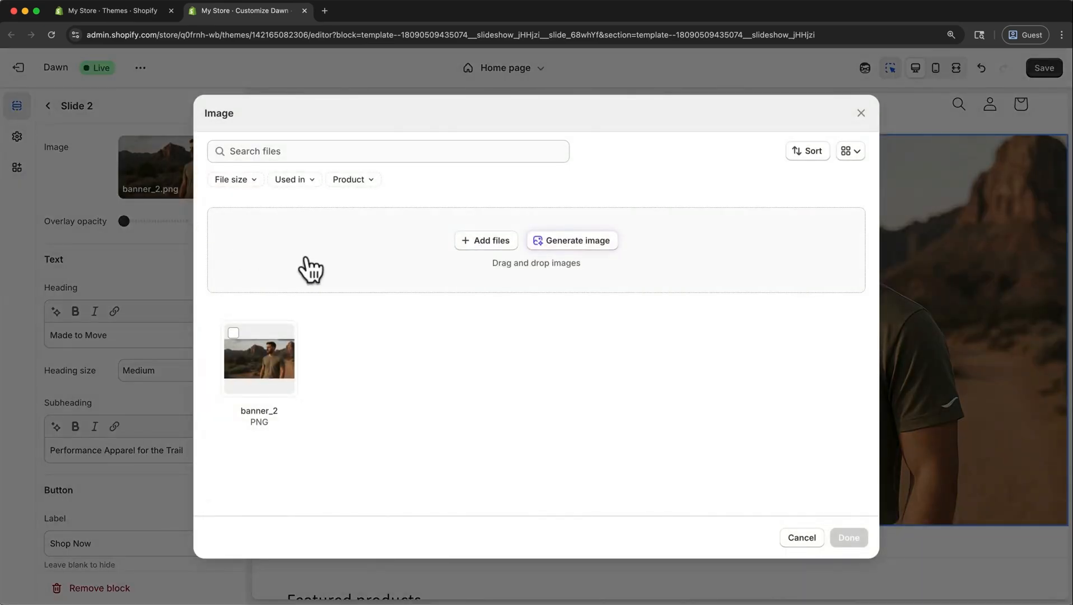
{"action": "left_click", "coordinate": [497, 239]}
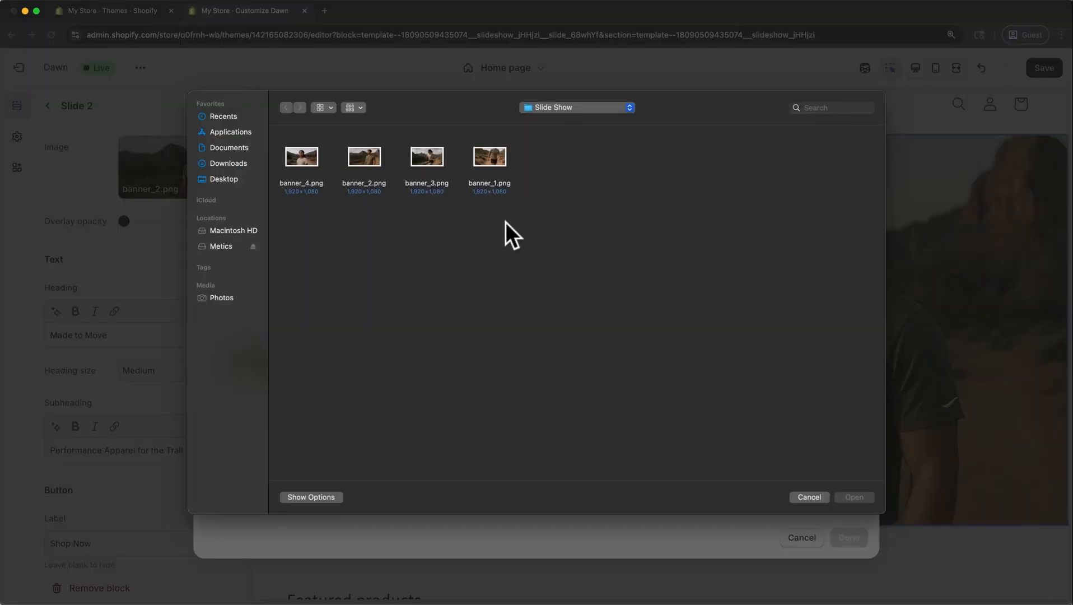
{"action": "left_click", "coordinate": [498, 153]}
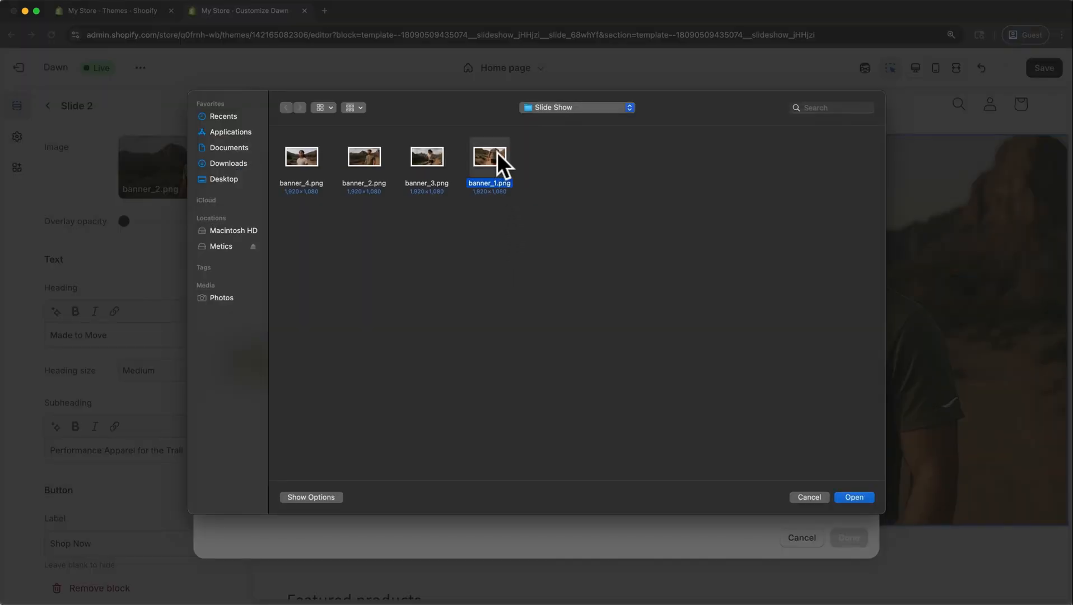
{"action": "left_click", "coordinate": [421, 152], "text": "super"}
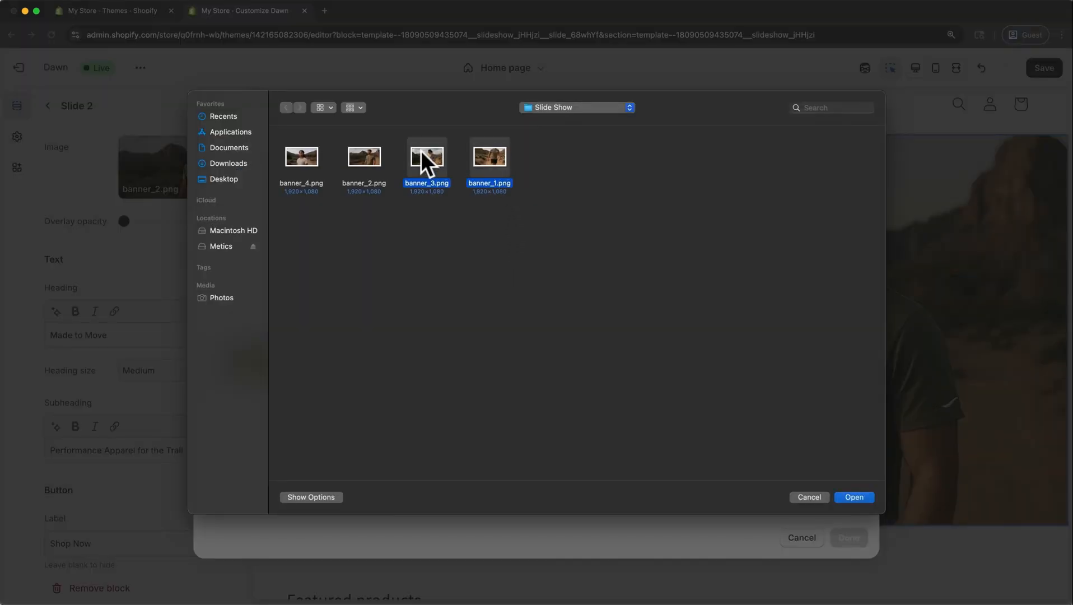
{"action": "left_click", "coordinate": [303, 151], "text": "super"}
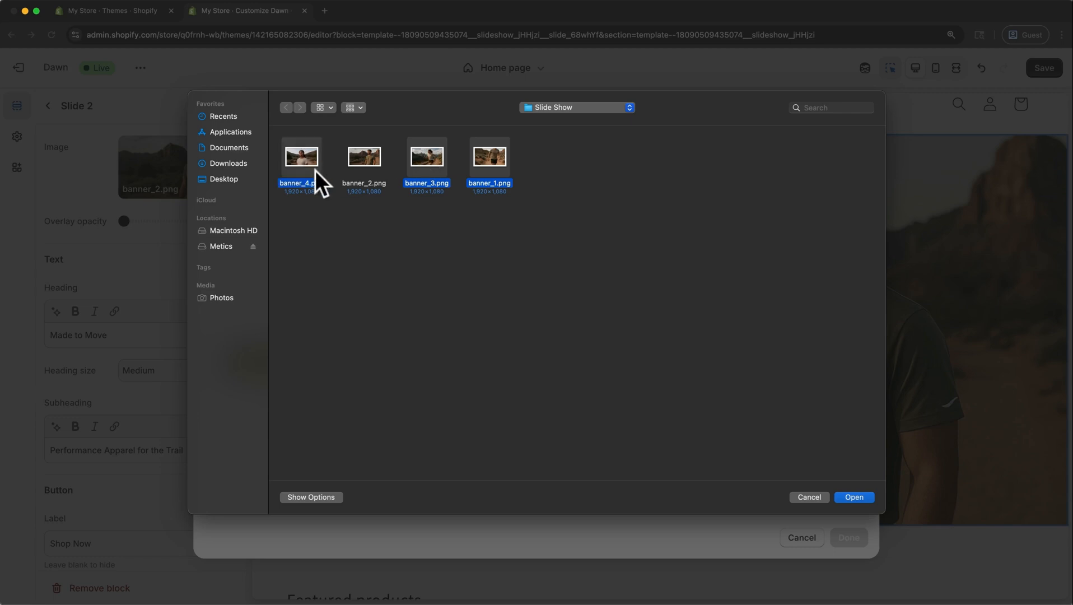
{"action": "left_click", "coordinate": [850, 496]}
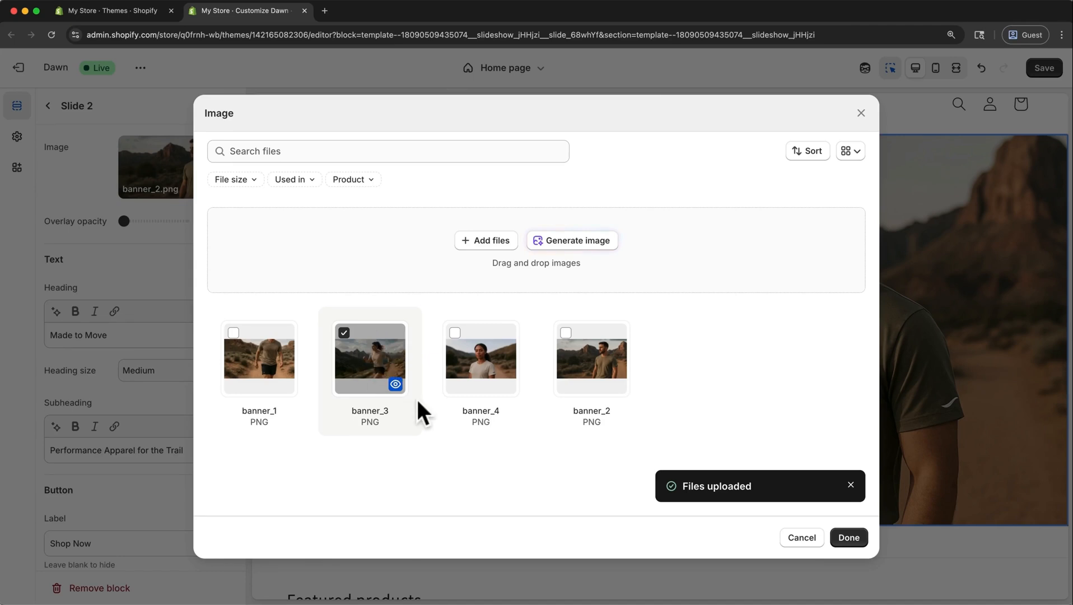
{"action": "left_click", "coordinate": [847, 539]}
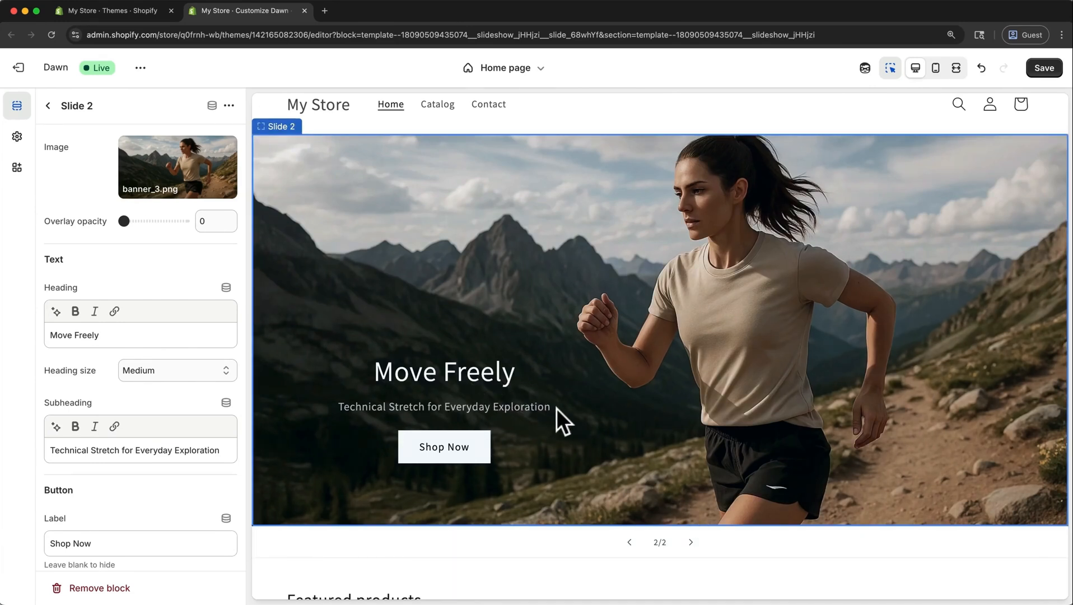
Page through the first two slides in the preview and return to the home page's section list.
{"action": "left_click", "coordinate": [691, 542]}
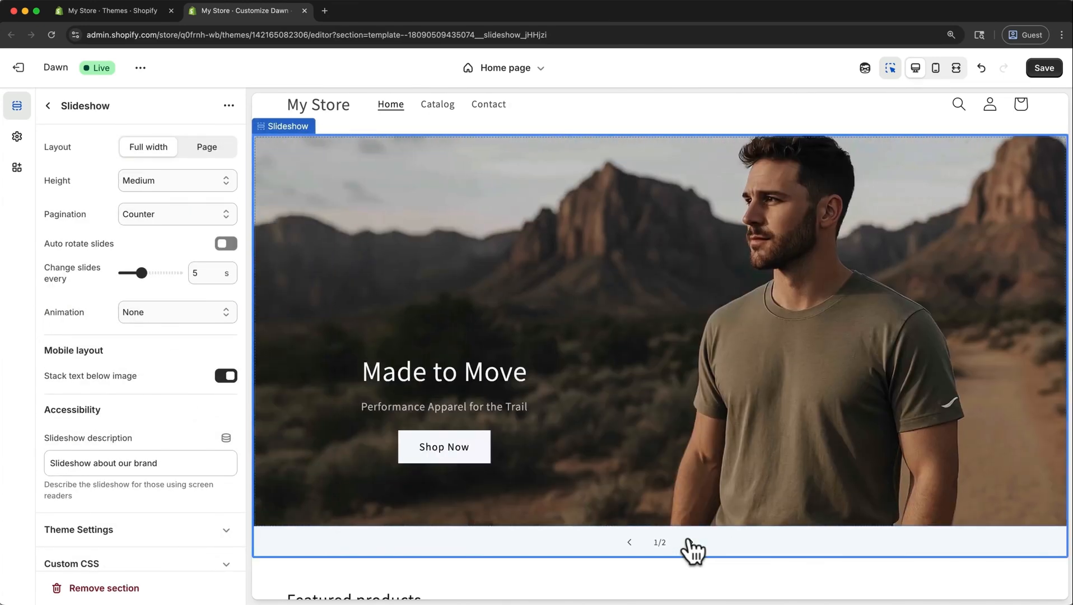
{"action": "left_click", "coordinate": [691, 542]}
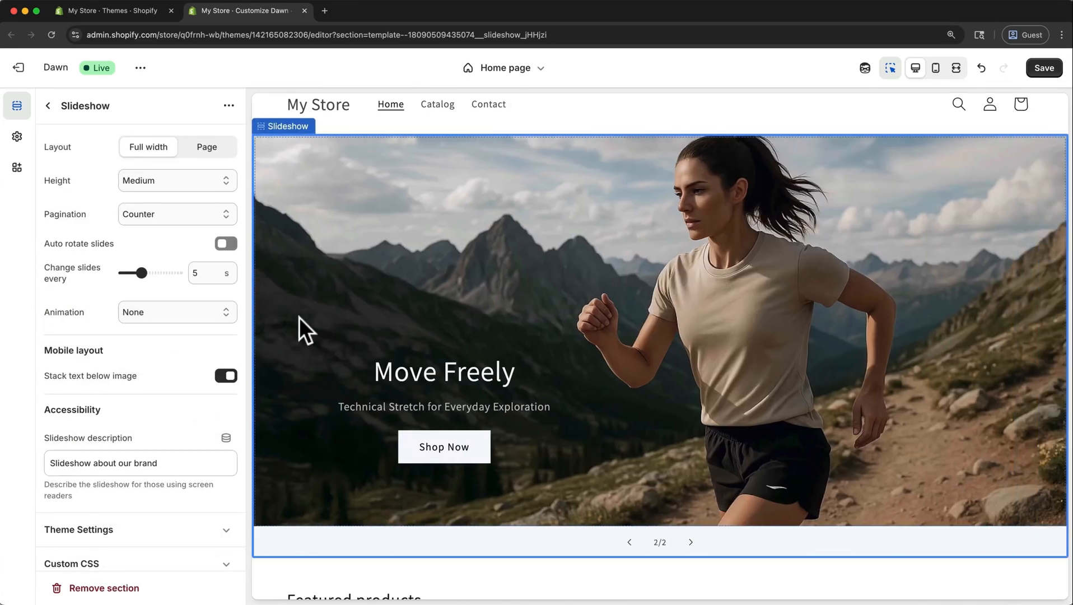
{"action": "left_click", "coordinate": [49, 106]}
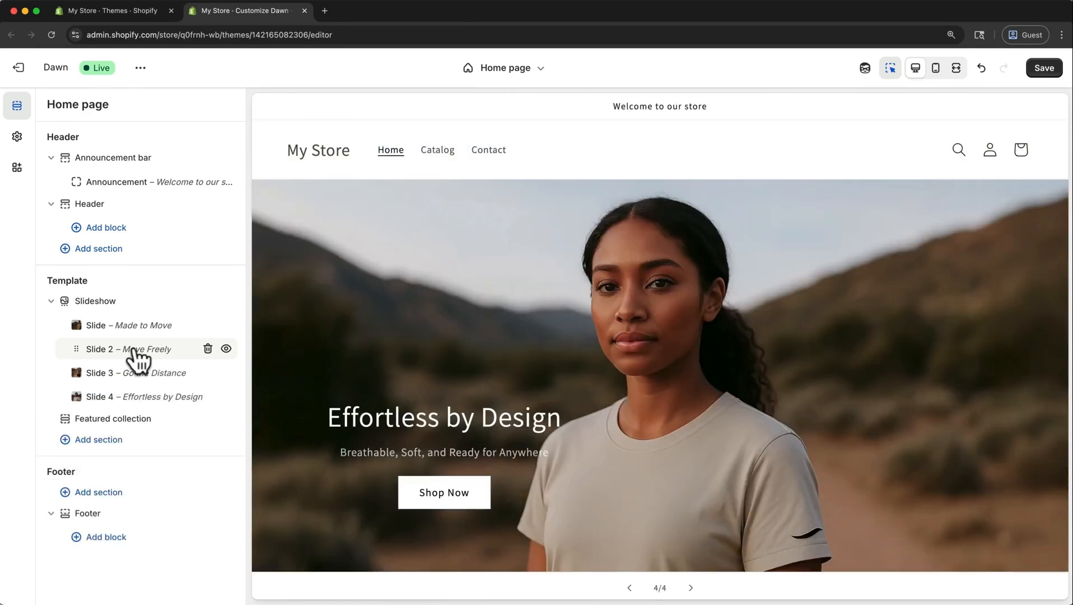
Page through the four-slide slideshow in the preview to check each slide's image and text.
{"action": "mouse_move", "coordinate": [148, 391]}
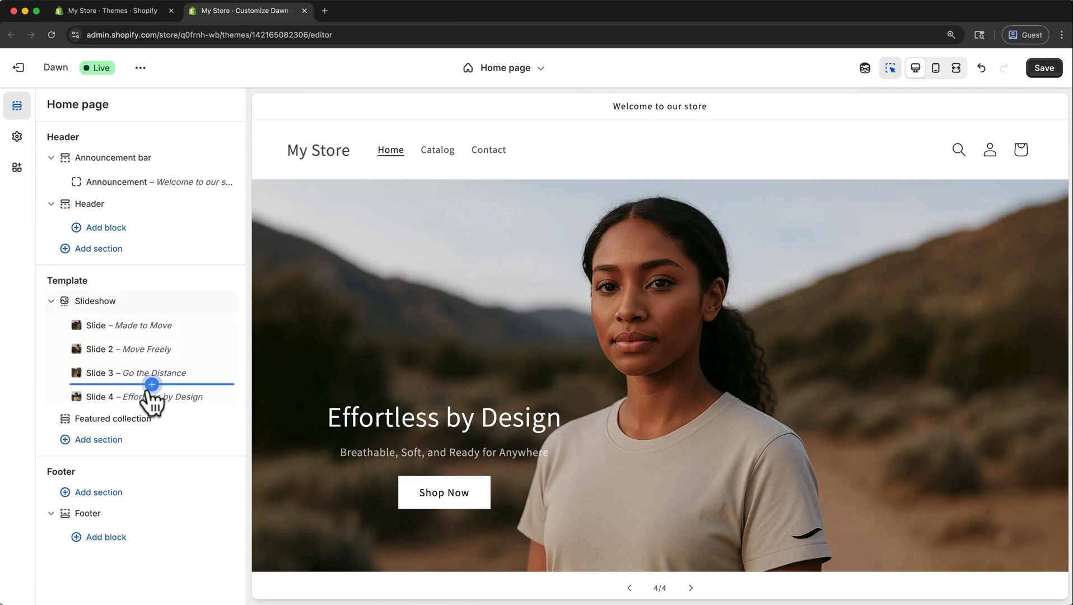
{"action": "left_click", "coordinate": [691, 588]}
{"action": "left_click", "coordinate": [692, 544]}
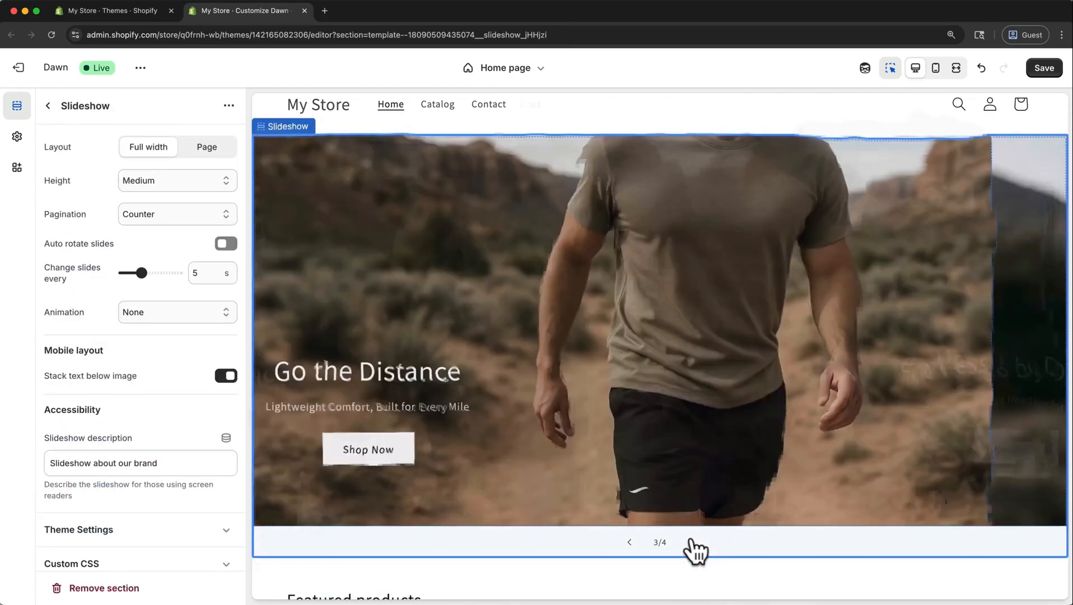
{"action": "left_click", "coordinate": [692, 542]}
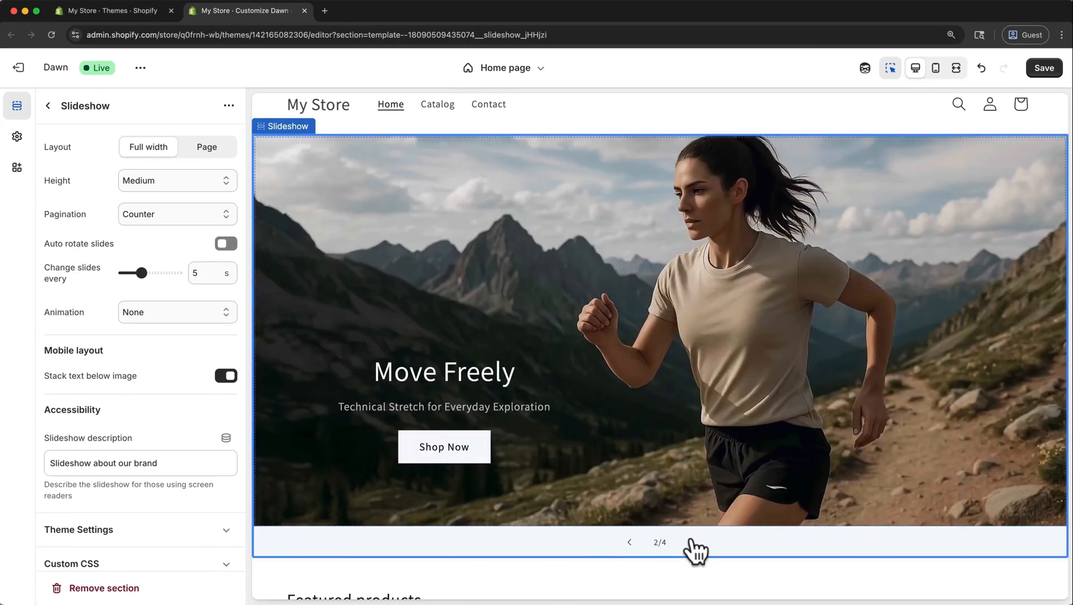
Advance to the last slide, check all four slideshow slides in the mobile preview, and return to the desktop preview.
{"action": "left_click", "coordinate": [700, 542]}
{"action": "left_click", "coordinate": [694, 543]}
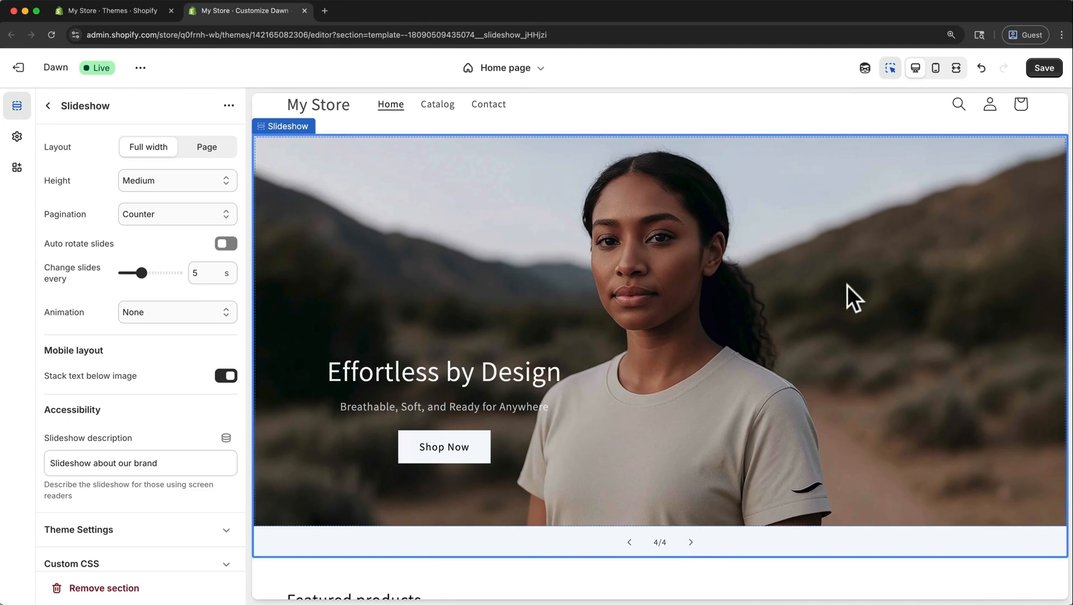
{"action": "left_click", "coordinate": [936, 68]}
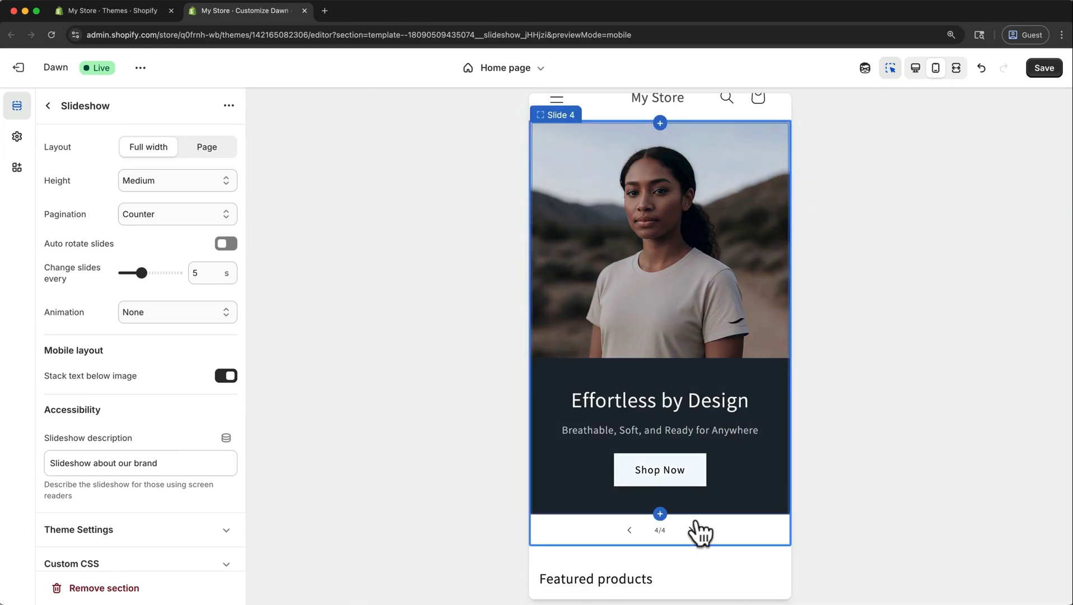
{"action": "left_click", "coordinate": [693, 532]}
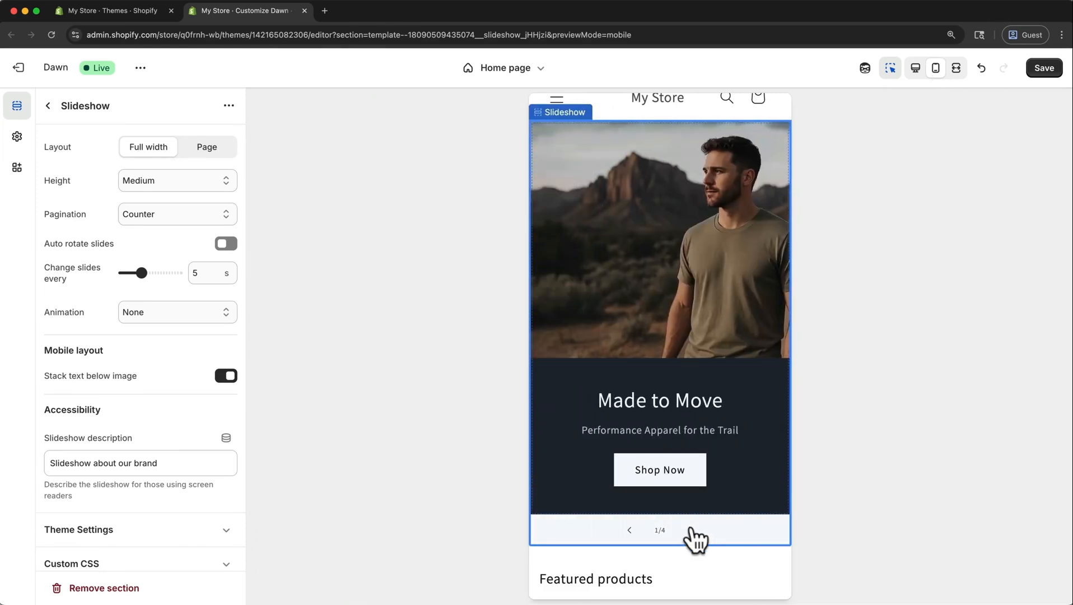
{"action": "left_click", "coordinate": [694, 532]}
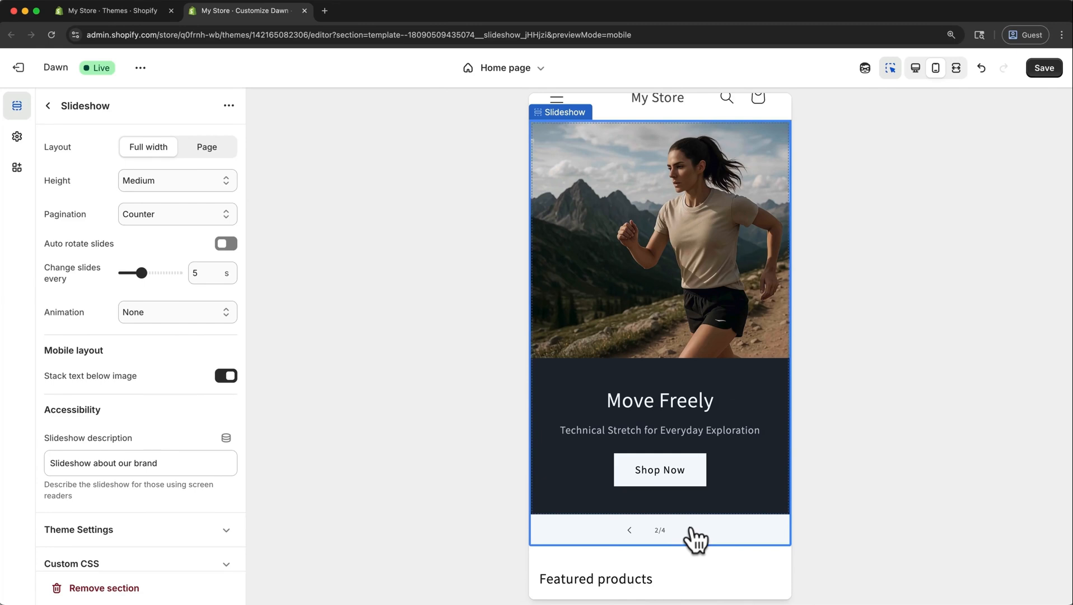
{"action": "left_click", "coordinate": [693, 532]}
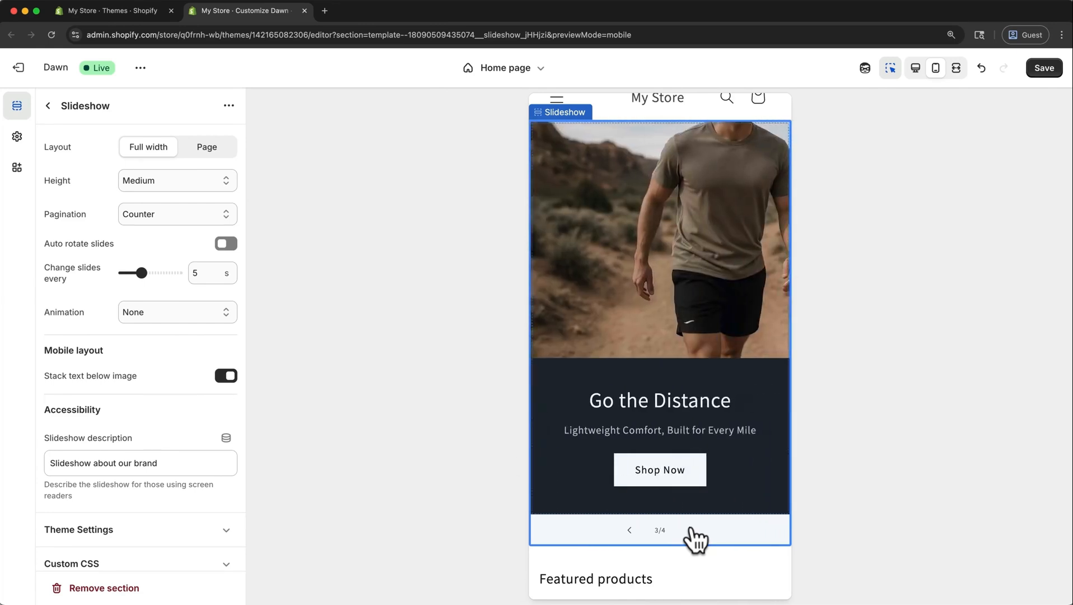
{"action": "left_click", "coordinate": [693, 532]}
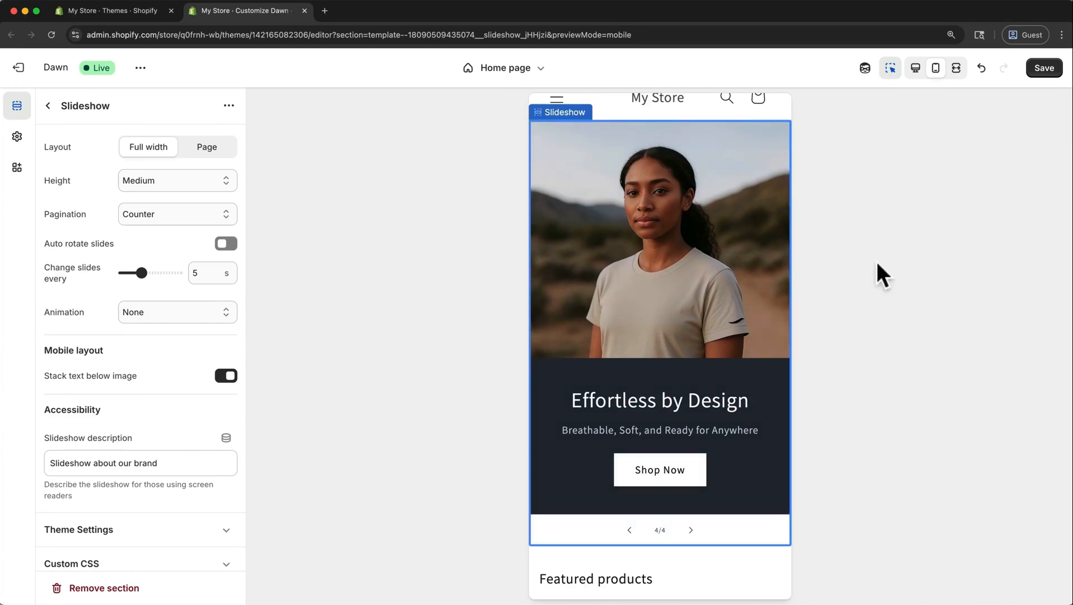
{"action": "left_click", "coordinate": [916, 69]}
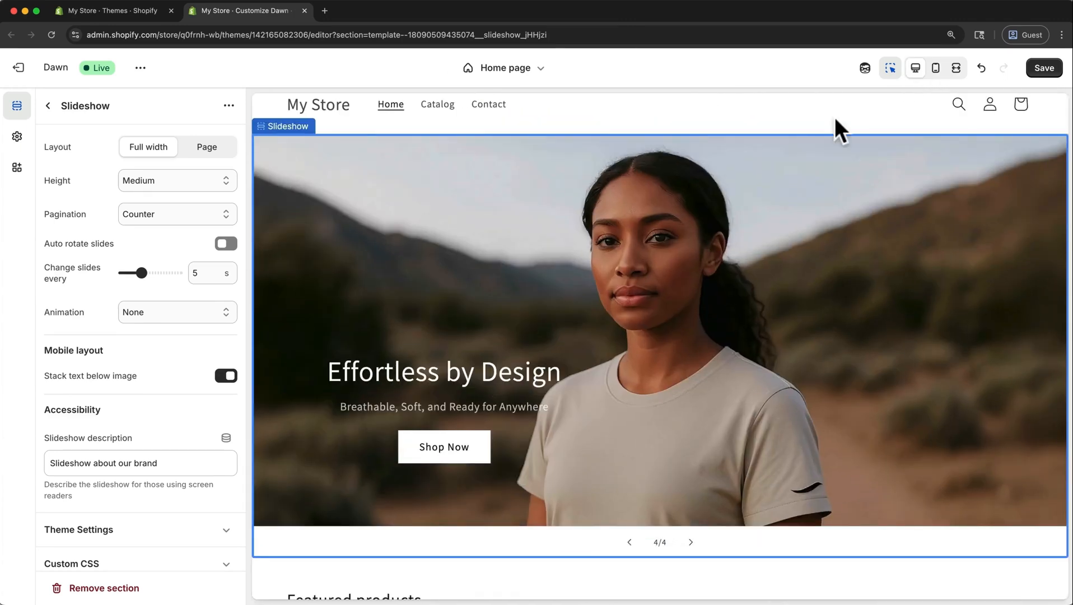
Open the home page's Featured collection section and save the theme customizations.
{"action": "left_click", "coordinate": [48, 106]}
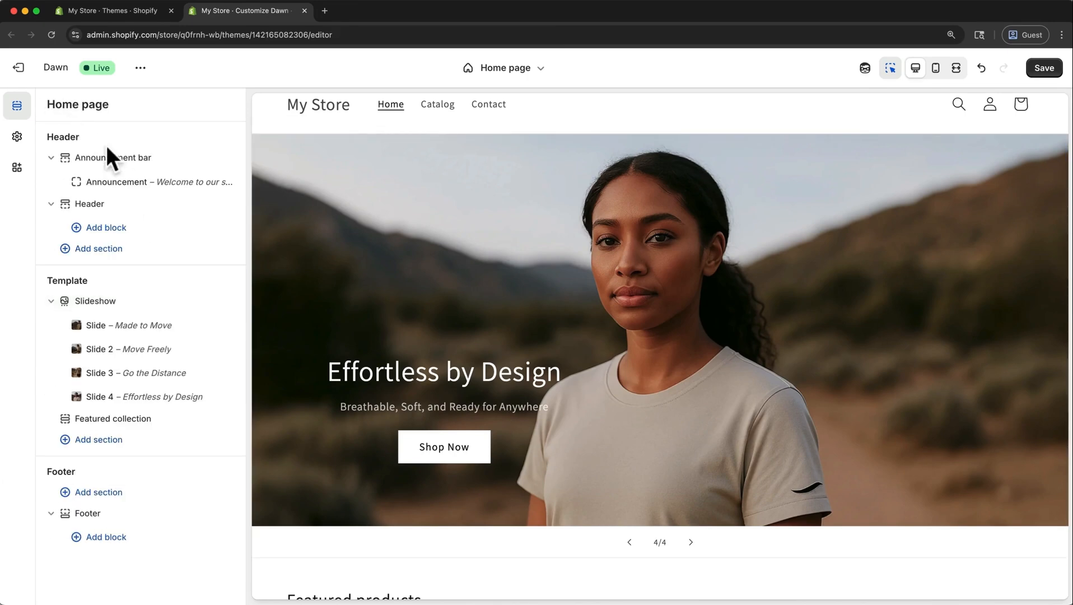
{"action": "left_click", "coordinate": [113, 419]}
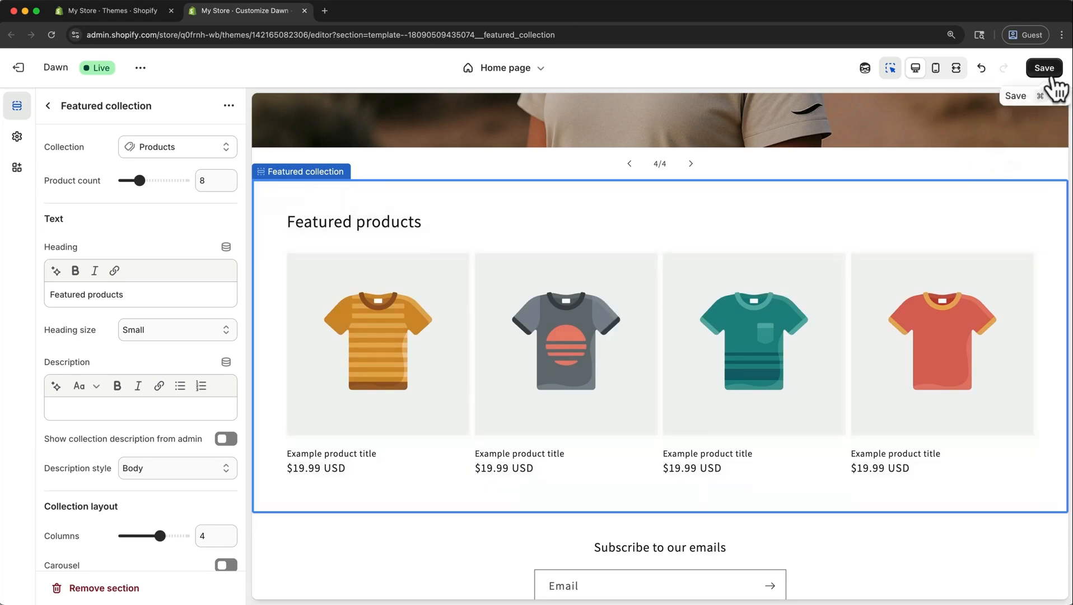
{"action": "left_click", "coordinate": [1053, 77]}
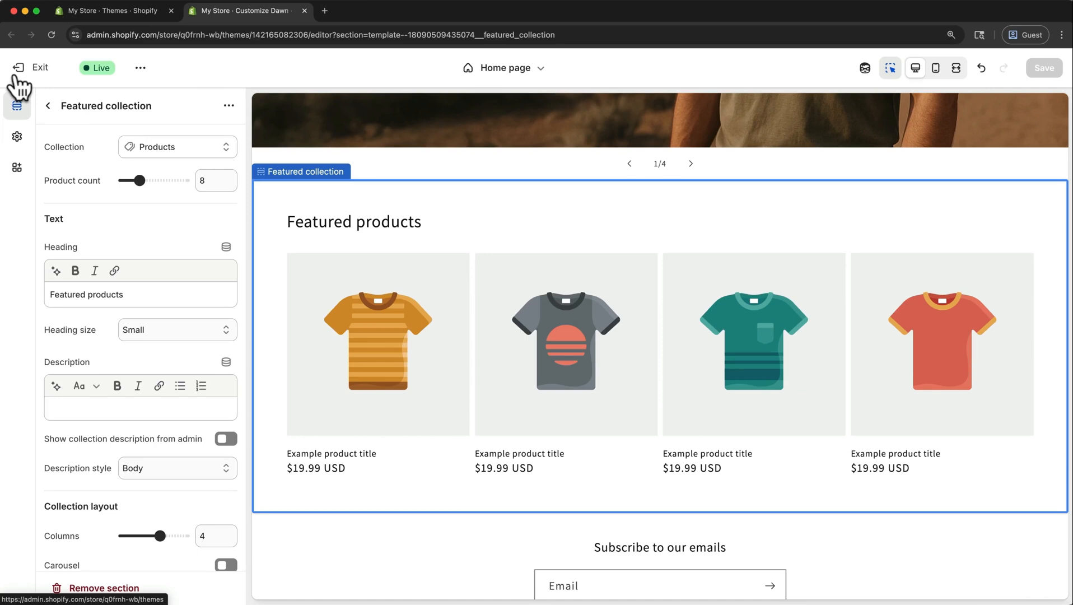
Start a new product in the store admin and title it "Mova Motion Short – Men".
{"action": "left_click", "coordinate": [113, 11]}
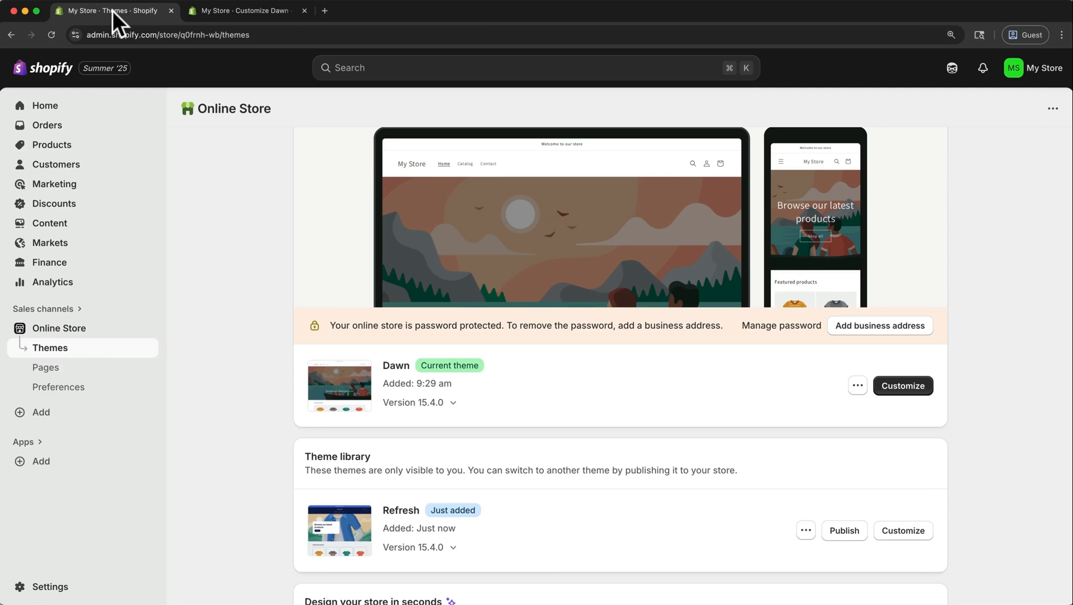
{"action": "left_click", "coordinate": [66, 146]}
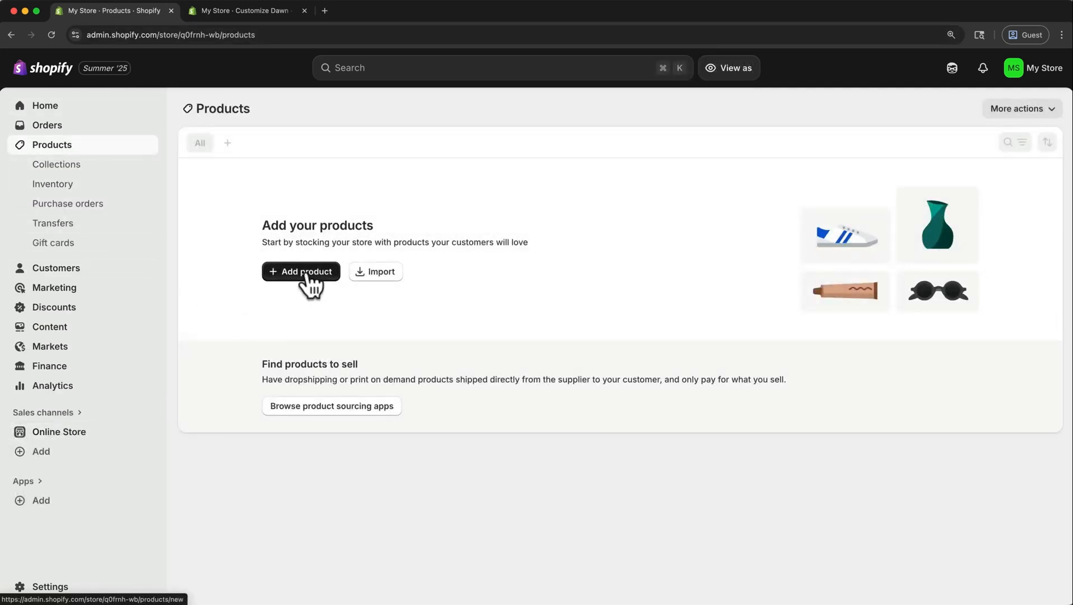
{"action": "left_click", "coordinate": [307, 273]}
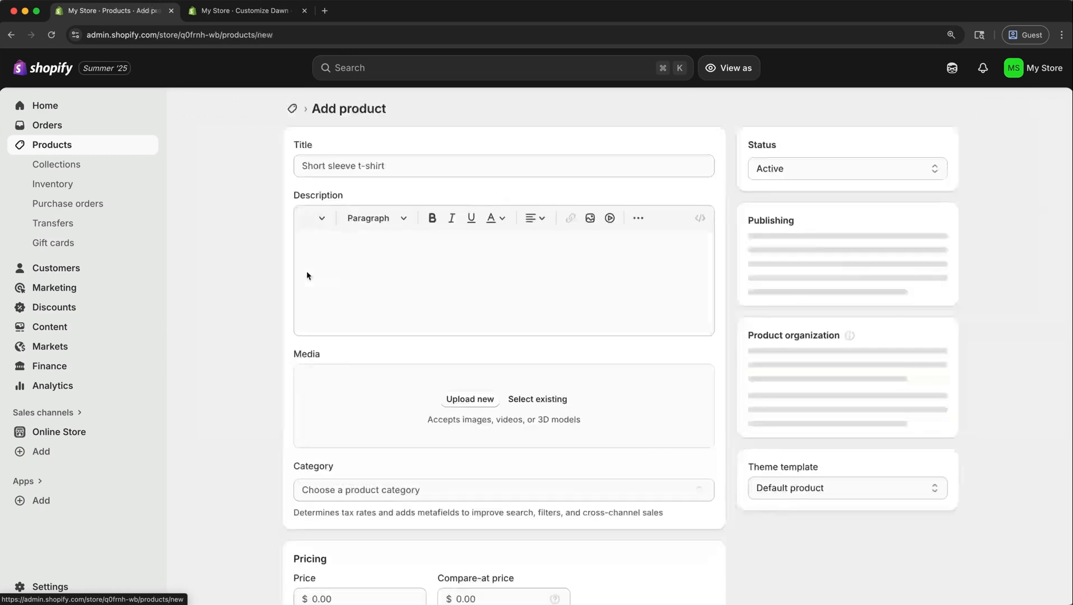
{"action": "left_click", "coordinate": [364, 160]}
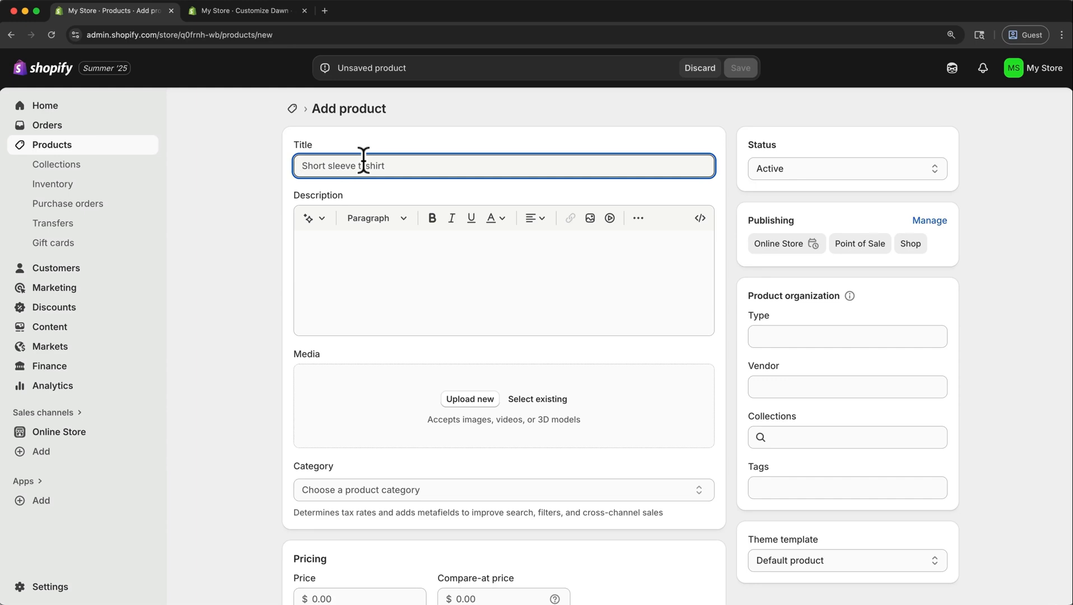
{"action": "type", "text": "Mova Motion Short – Men"}
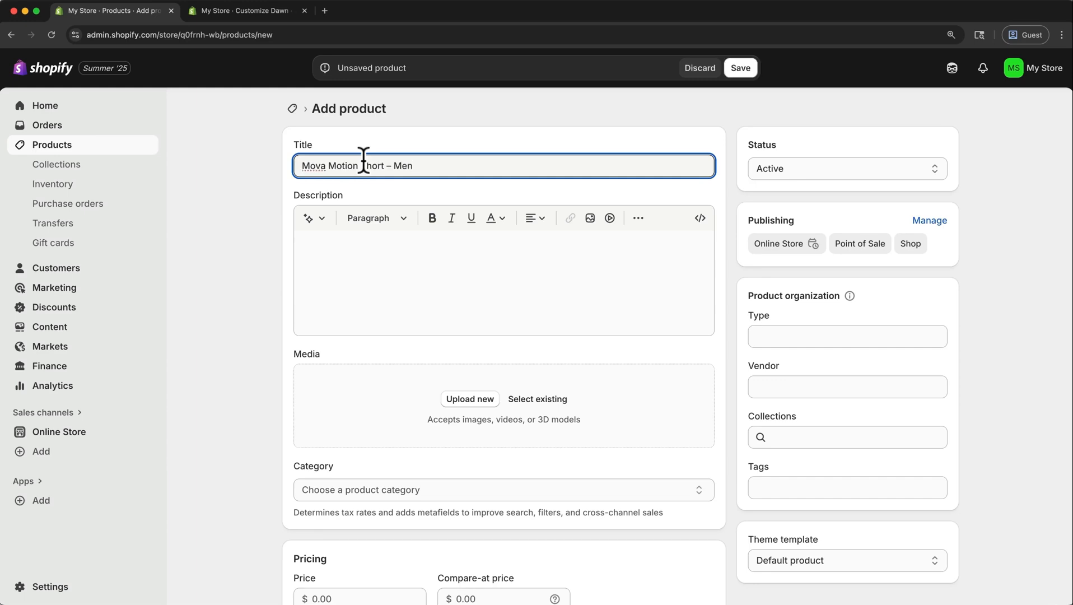
{"action": "left_click", "coordinate": [362, 163]}
Paste the product description, starting "A streamlined athletic short made for movement." and listing five features, without generating text.
{"action": "left_click", "coordinate": [345, 255]}
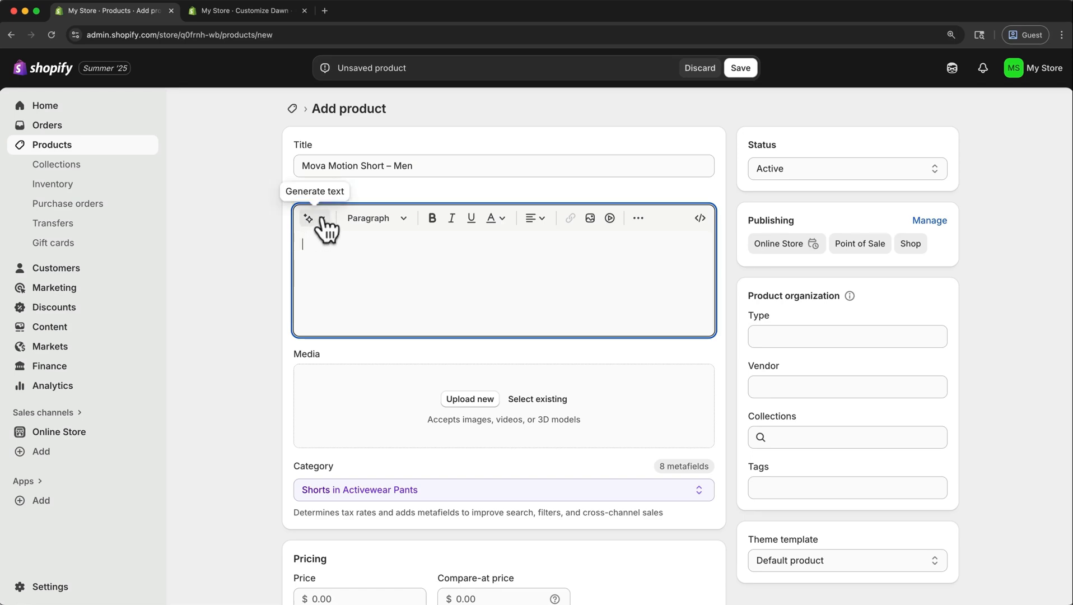
{"action": "left_click", "coordinate": [323, 224]}
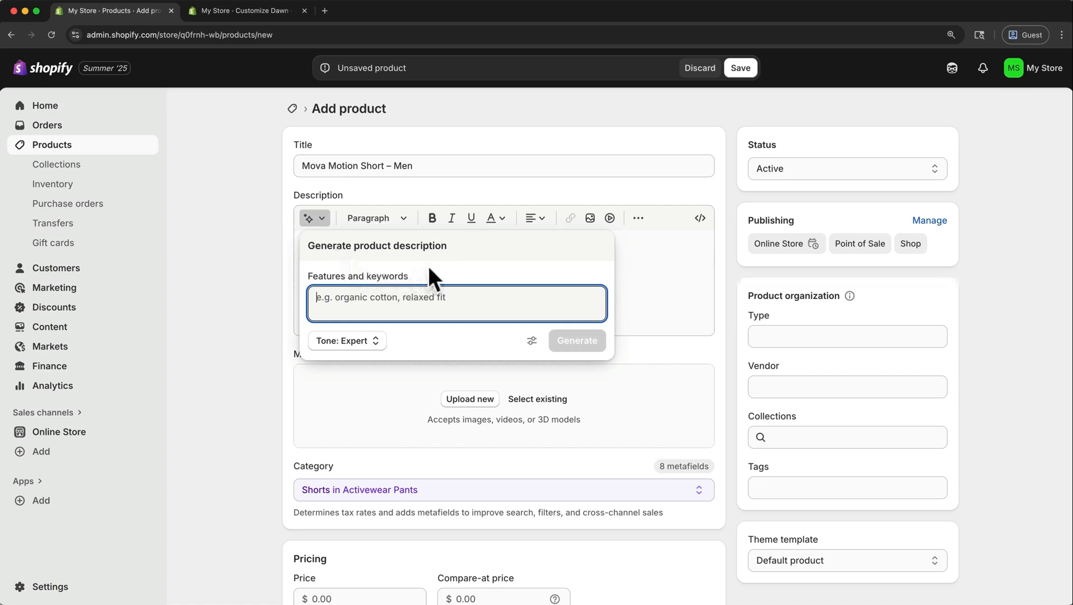
{"action": "left_click", "coordinate": [633, 237]}
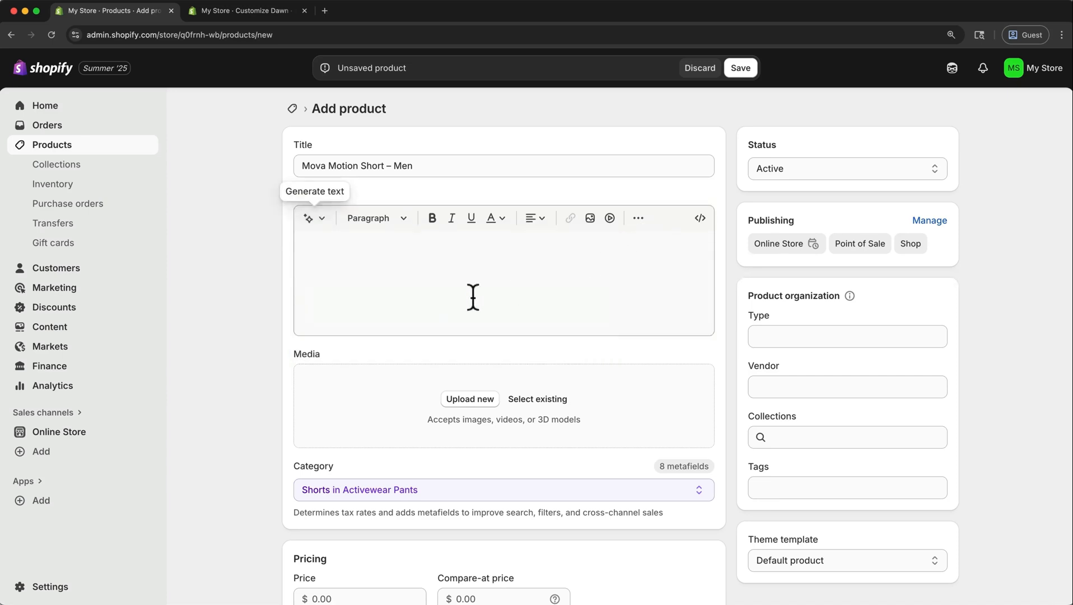
{"action": "left_click", "coordinate": [376, 260]}
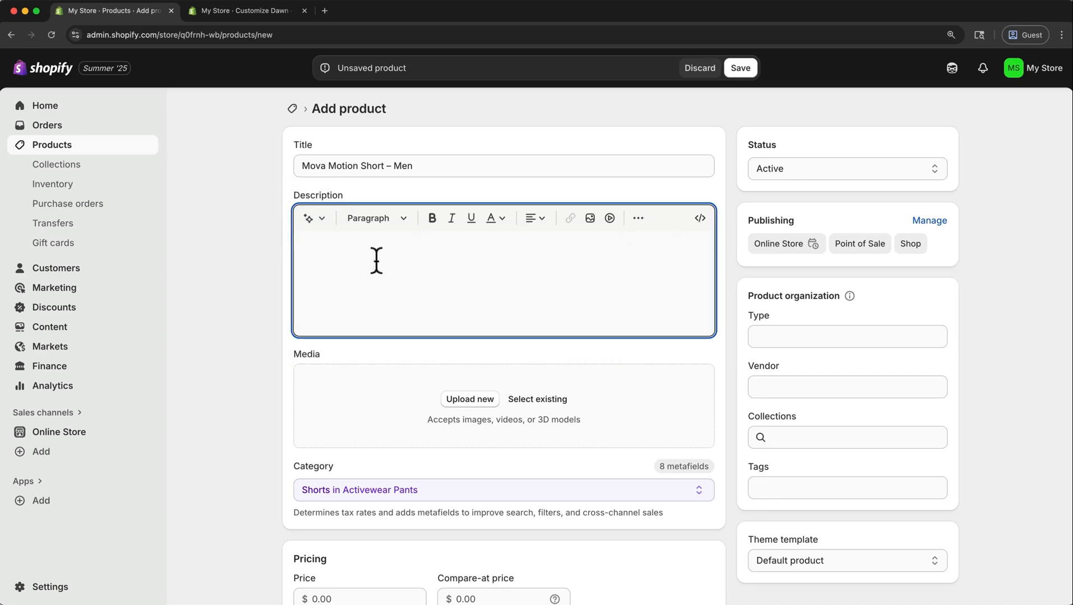
{"action": "type", "text": "A streamlined athletic short made for movement.  Features: • Ultra-soft recycled polyester blend • Stretch waistband with drawcord • Dual zippered pockets • Moisture-wicking and quick-dry • Tonal embroidered mova logo"}
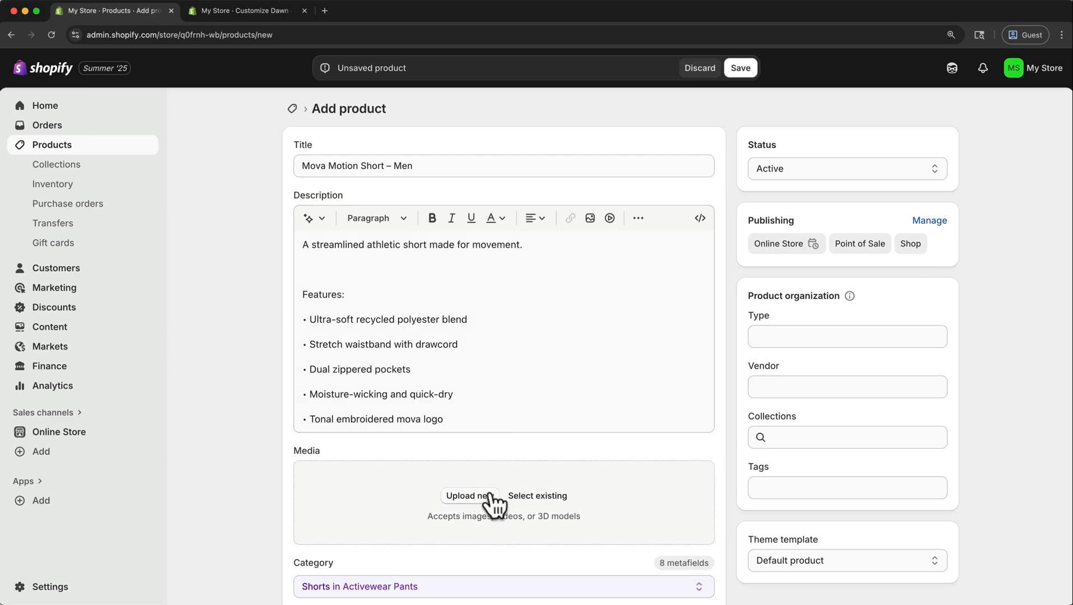
Upload the three Mova Motion Short images (black, side view and green) from the Products folder as product media.
{"action": "left_click", "coordinate": [469, 496]}
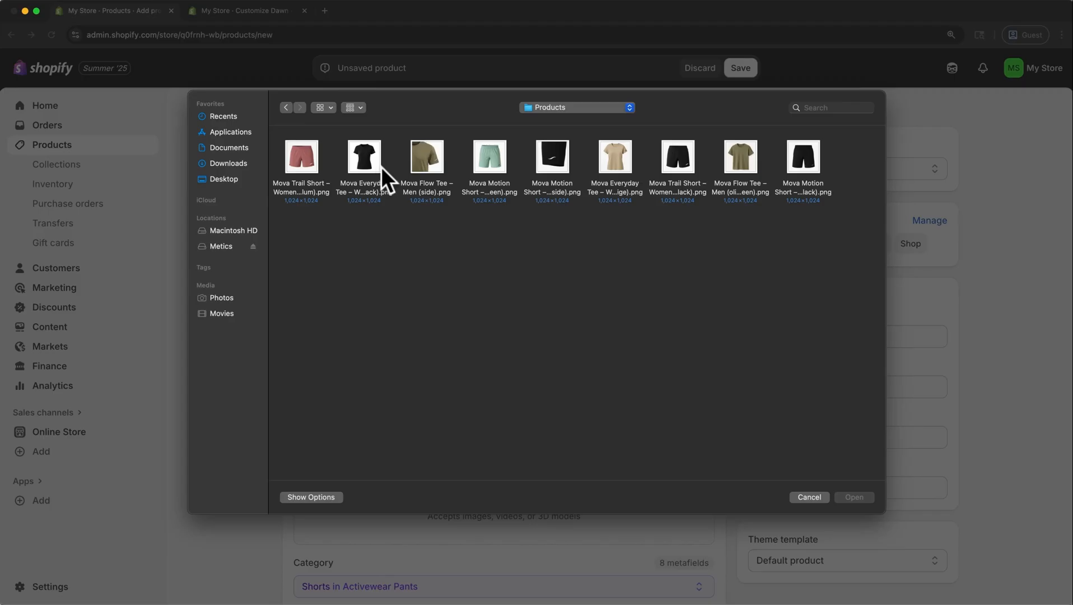
{"action": "left_click", "coordinate": [801, 157]}
{"action": "left_click", "coordinate": [553, 159], "text": "super"}
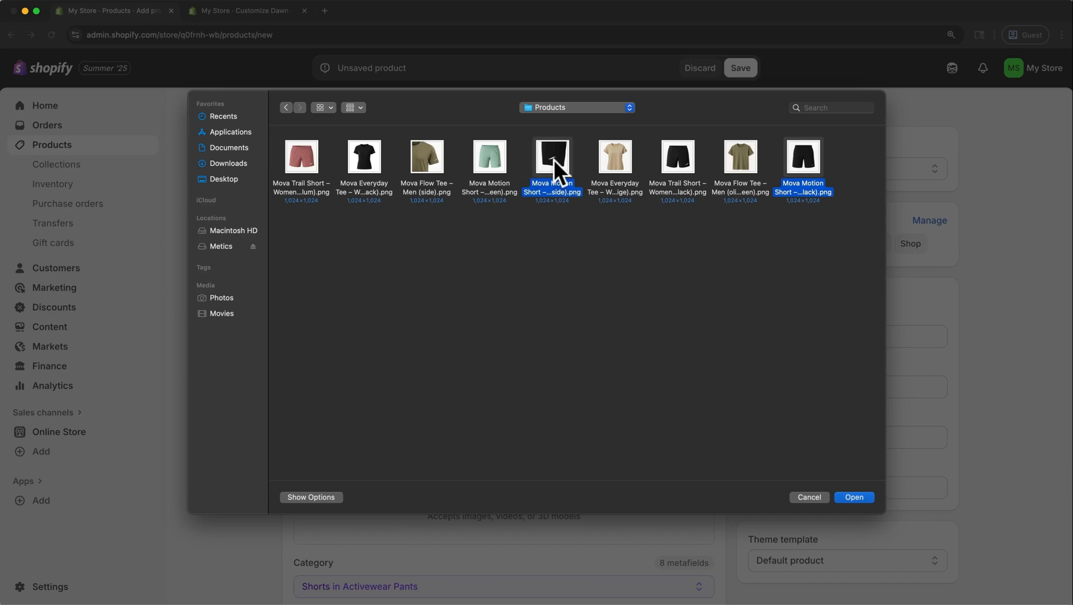
{"action": "left_click", "coordinate": [497, 164], "text": "super"}
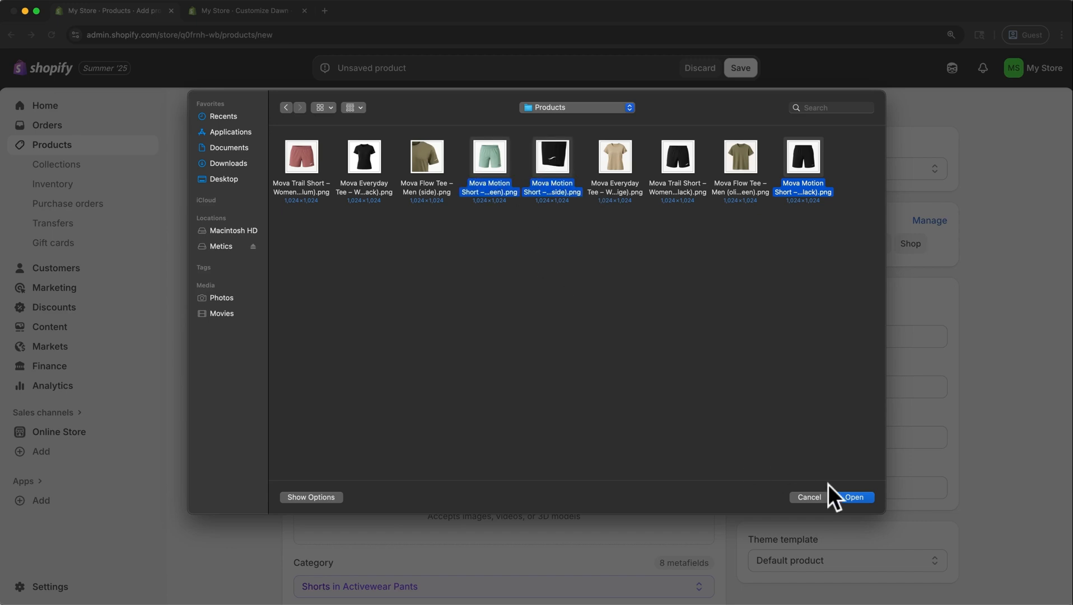
{"action": "left_click", "coordinate": [855, 497]}
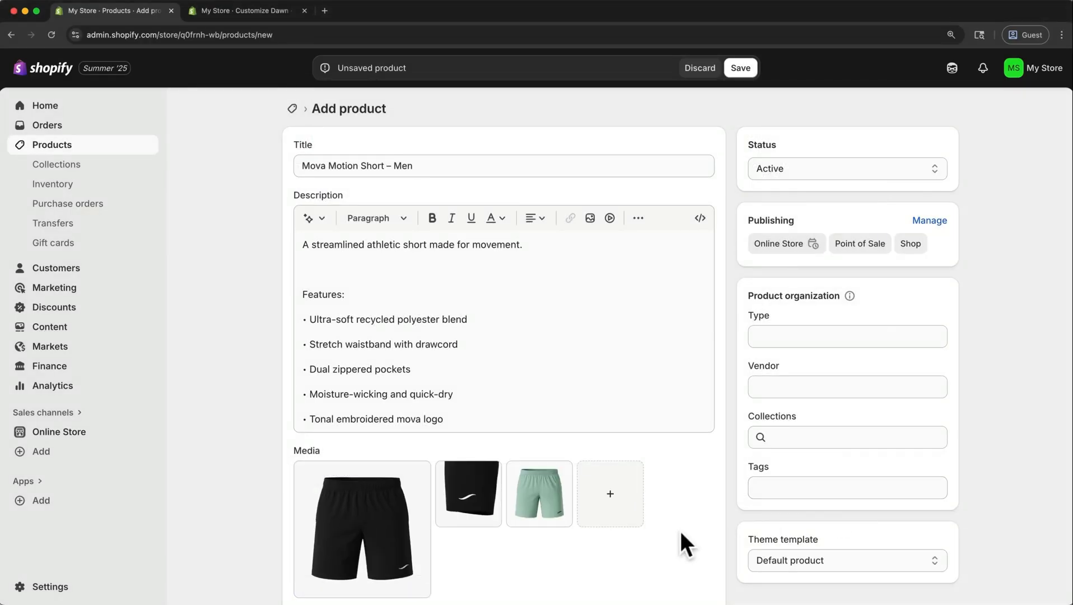
Set the product's price to $40 and its compare-at price to $45.
{"action": "scroll", "coordinate": [680, 531], "scroll_direction": "down", "scroll_amount": 2}
{"action": "scroll", "coordinate": [680, 531], "scroll_direction": "down", "scroll_amount": 2}
{"action": "scroll", "coordinate": [679, 530], "scroll_direction": "down", "scroll_amount": 2}
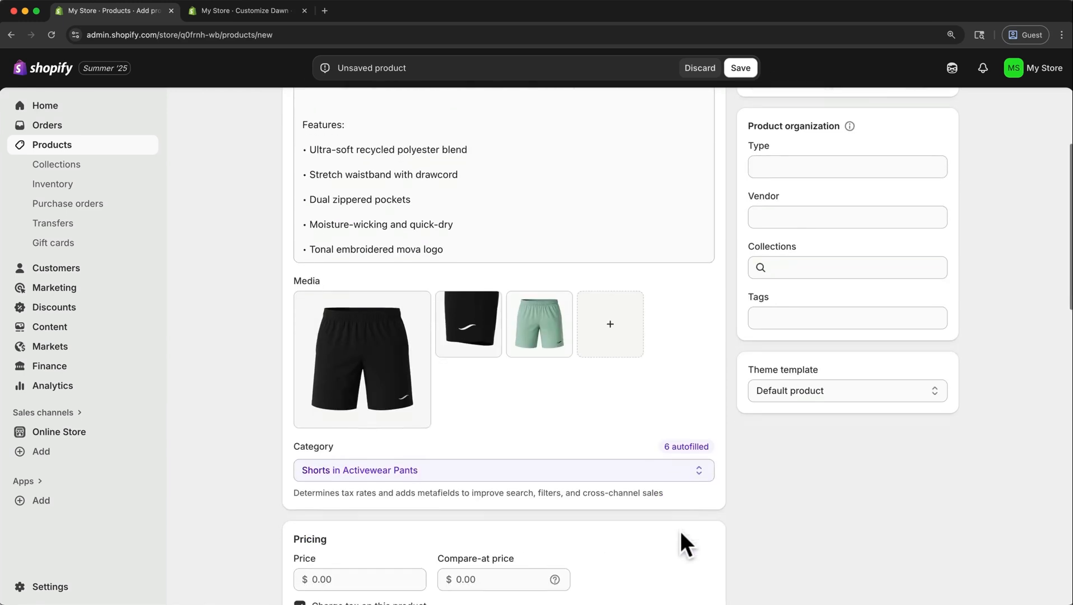
{"action": "scroll", "coordinate": [681, 531], "scroll_direction": "down", "scroll_amount": 4}
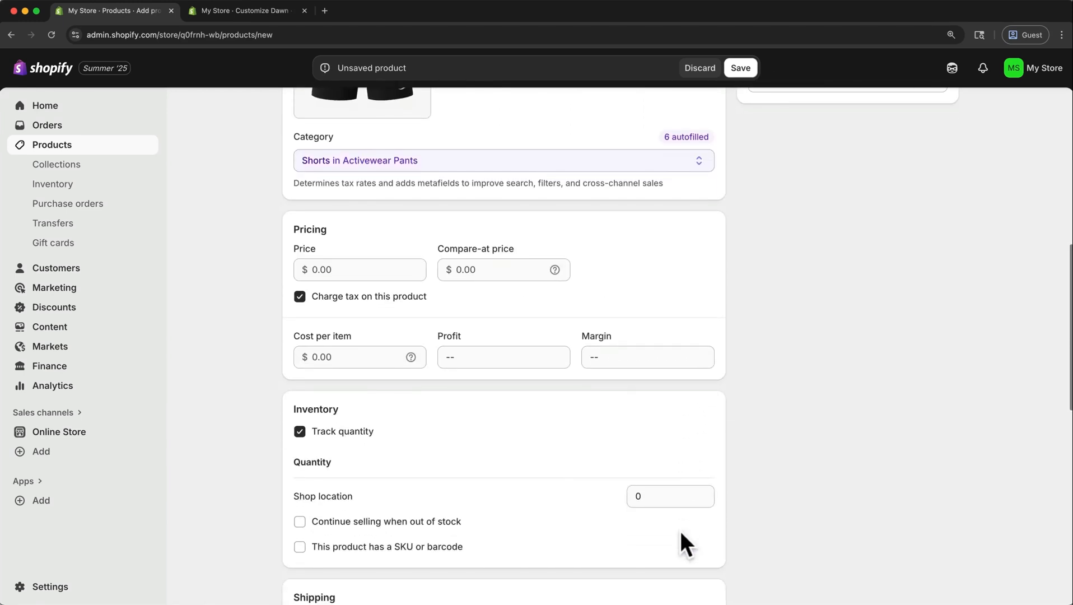
{"action": "left_click", "coordinate": [387, 265]}
{"action": "type", "text": "40"}
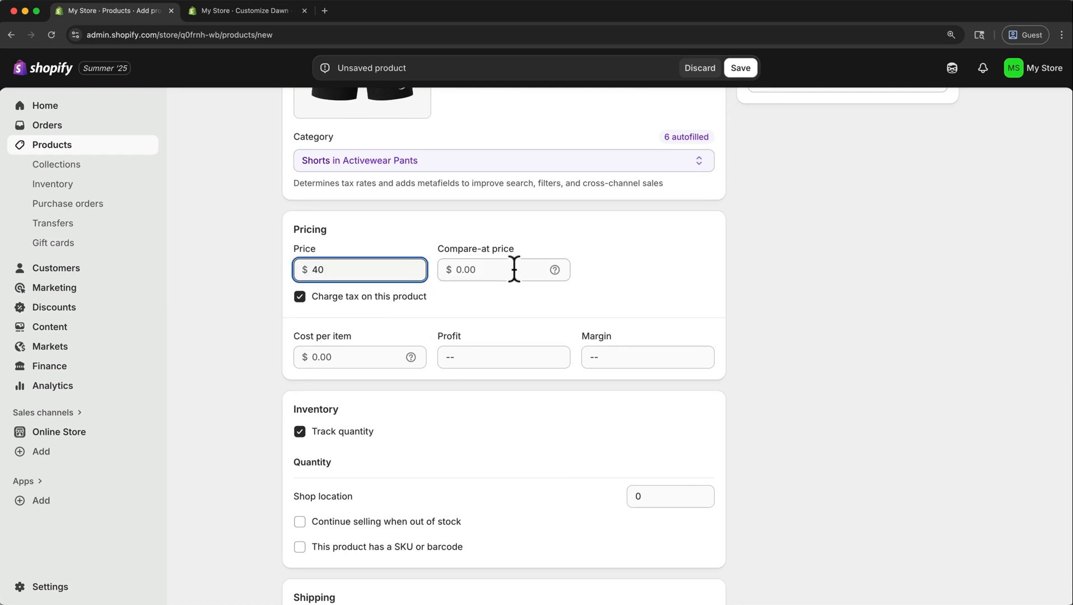
{"action": "mouse_move", "coordinate": [553, 269]}
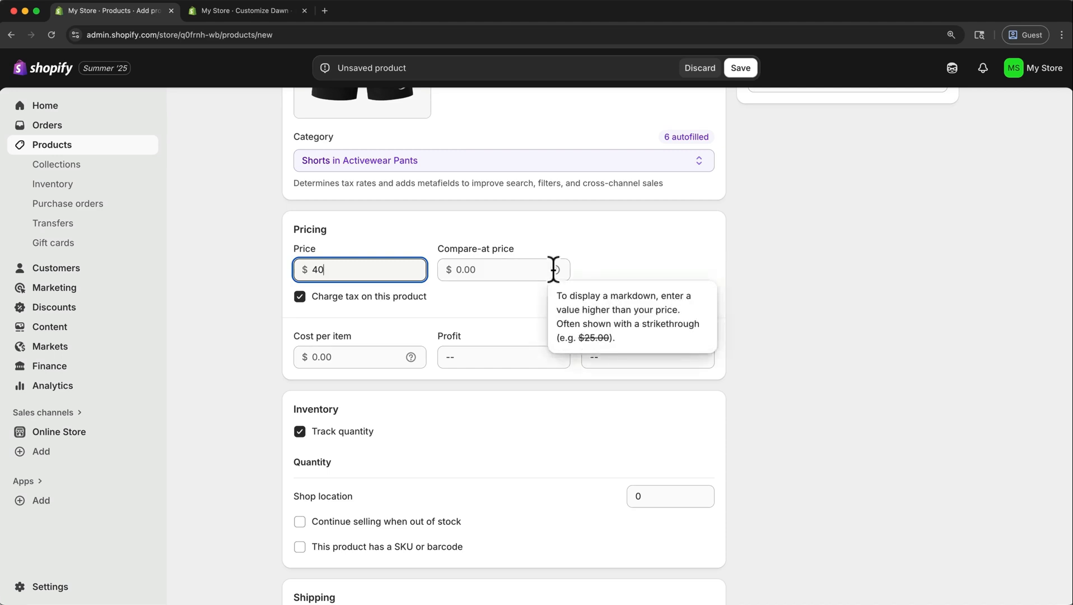
{"action": "left_click", "coordinate": [503, 274]}
{"action": "type", "text": "45"}
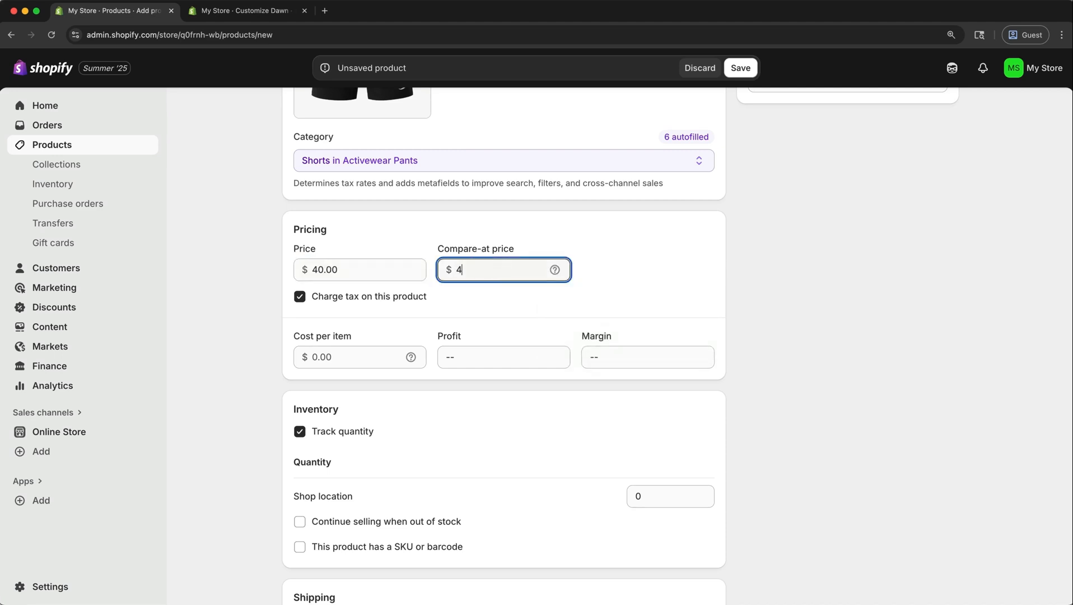
{"action": "left_click", "coordinate": [528, 300]}
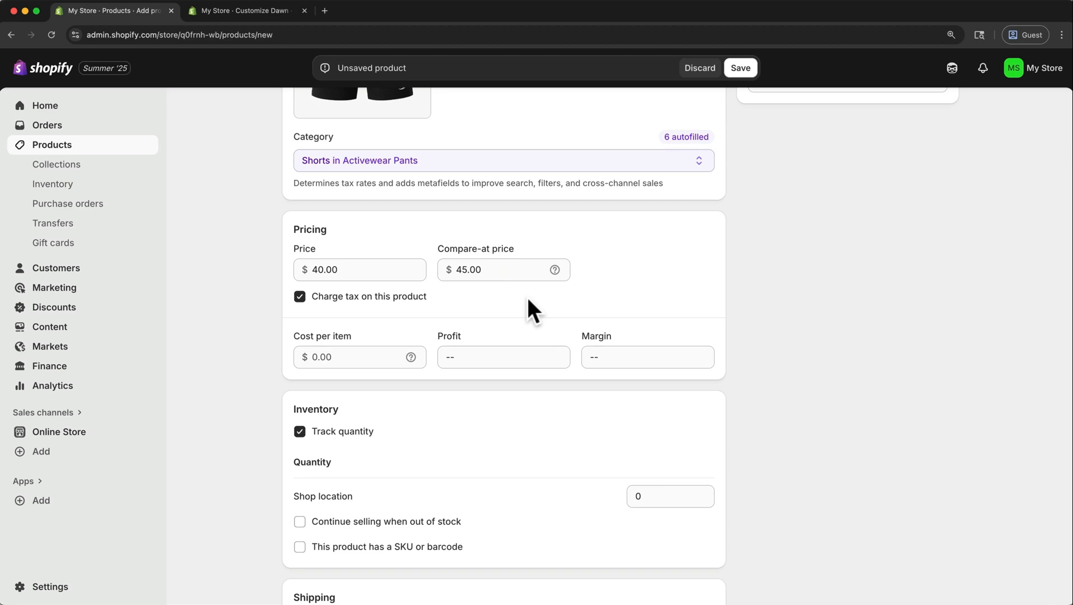
Review the product's inventory tracking, shipping, variant and category metafield settings.
{"action": "left_click", "coordinate": [299, 426]}
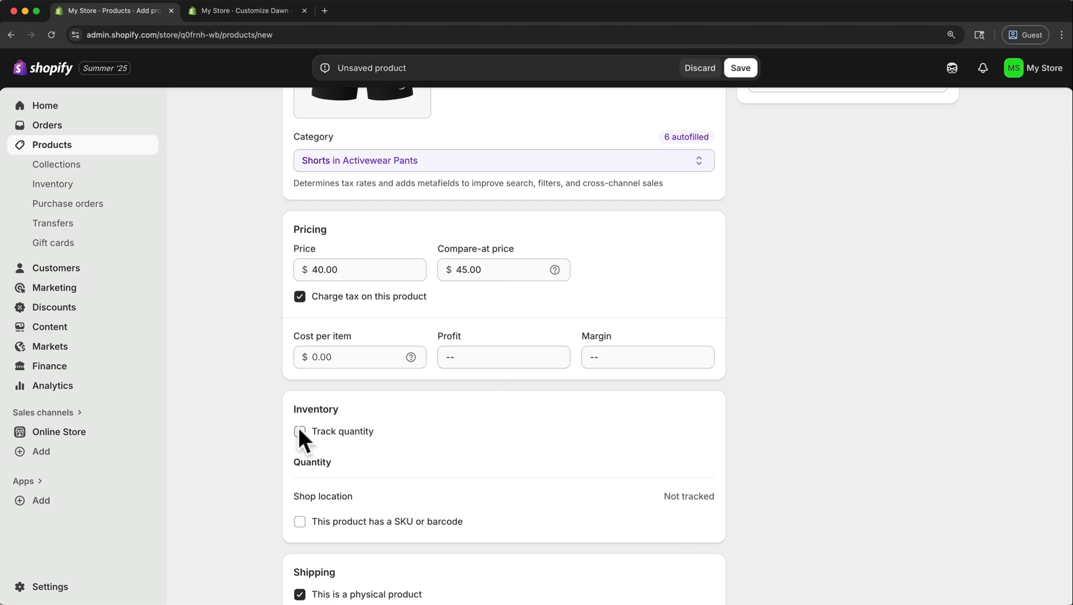
{"action": "left_click", "coordinate": [297, 427]}
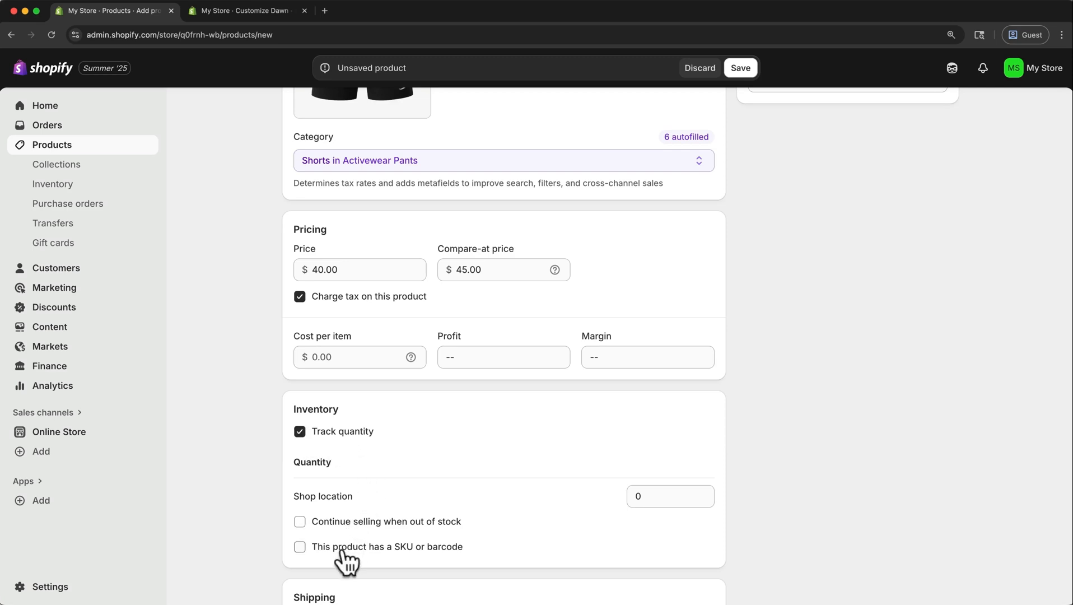
{"action": "scroll", "coordinate": [448, 529], "scroll_direction": "down", "scroll_amount": 5}
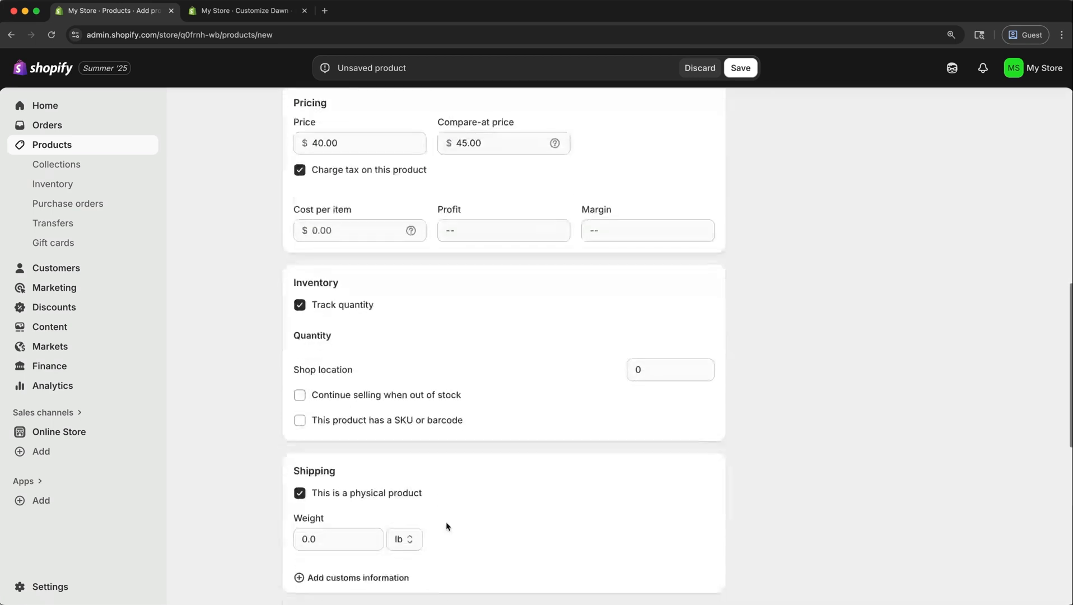
{"action": "scroll", "coordinate": [447, 523], "scroll_direction": "down", "scroll_amount": 1}
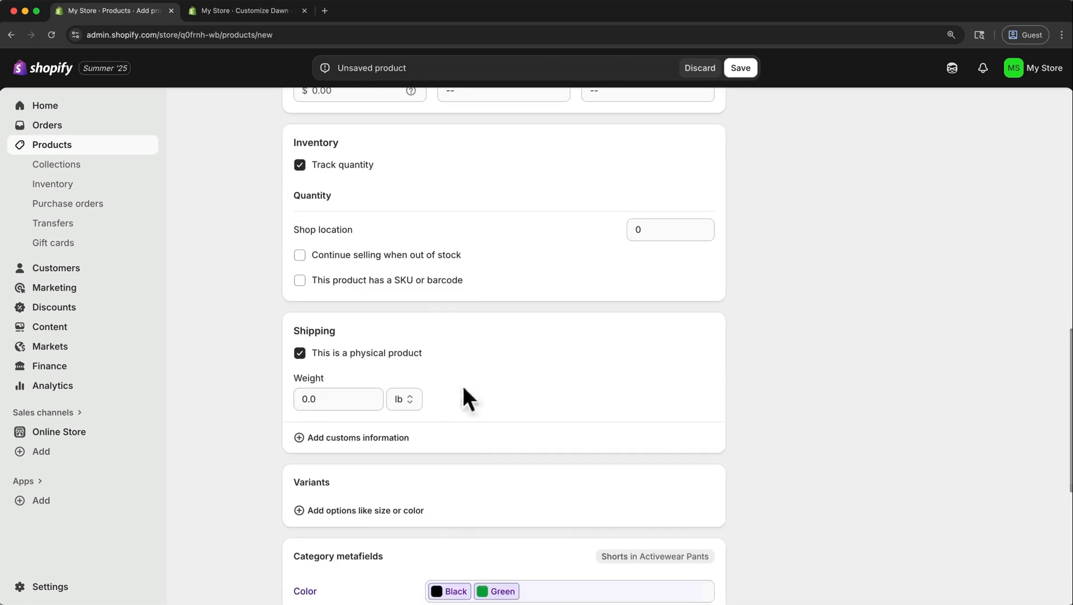
{"action": "scroll", "coordinate": [507, 371], "scroll_direction": "down", "scroll_amount": 2}
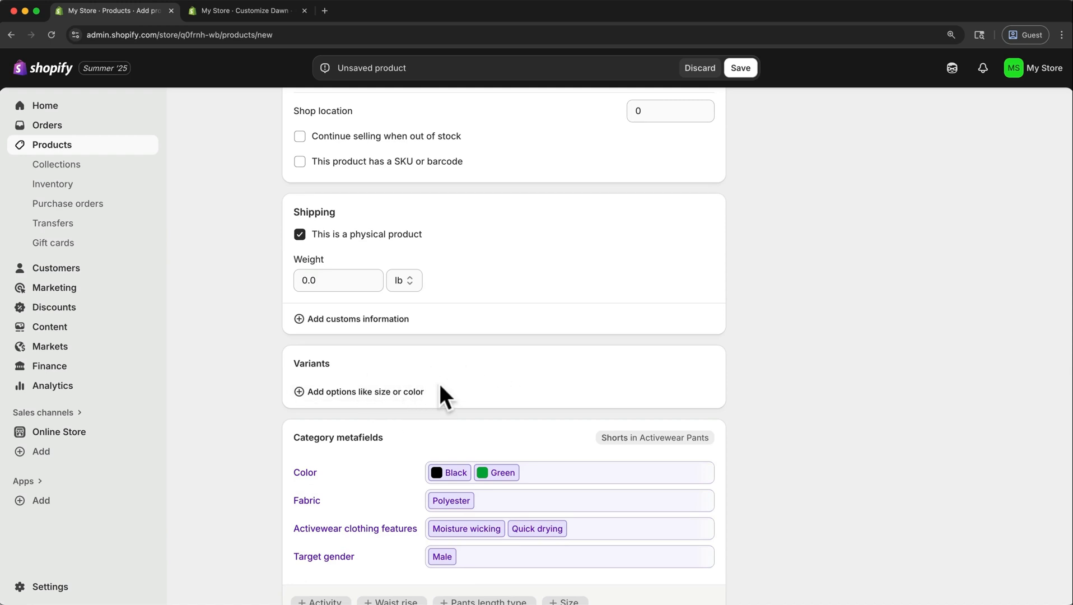
Save the new Mova Motion Short – Men product and return to the products list.
{"action": "scroll", "coordinate": [441, 386], "scroll_direction": "down", "scroll_amount": 2}
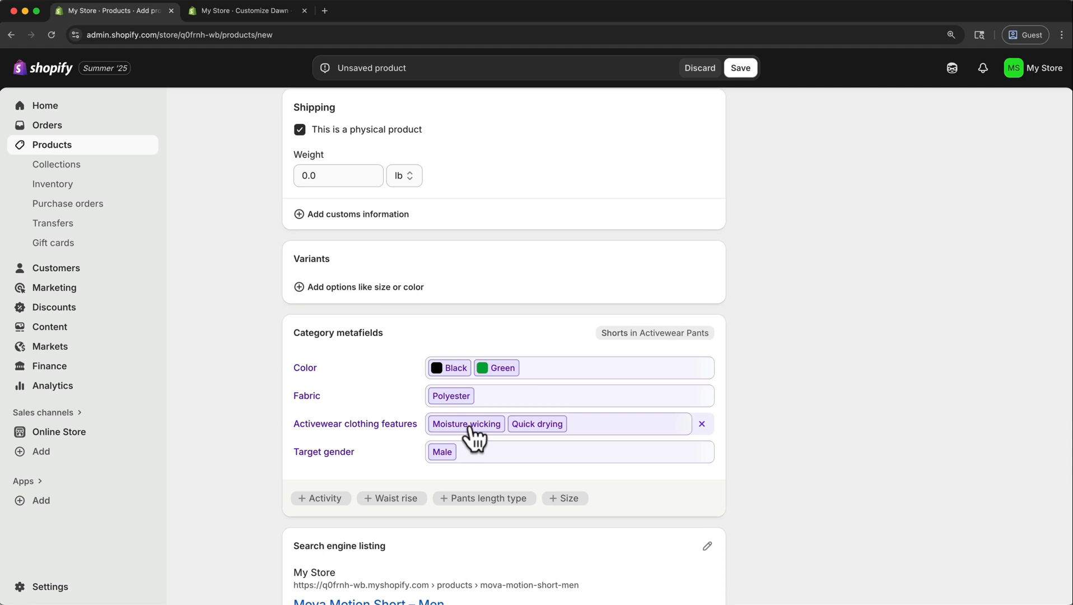
{"action": "scroll", "coordinate": [473, 435], "scroll_direction": "down", "scroll_amount": 3}
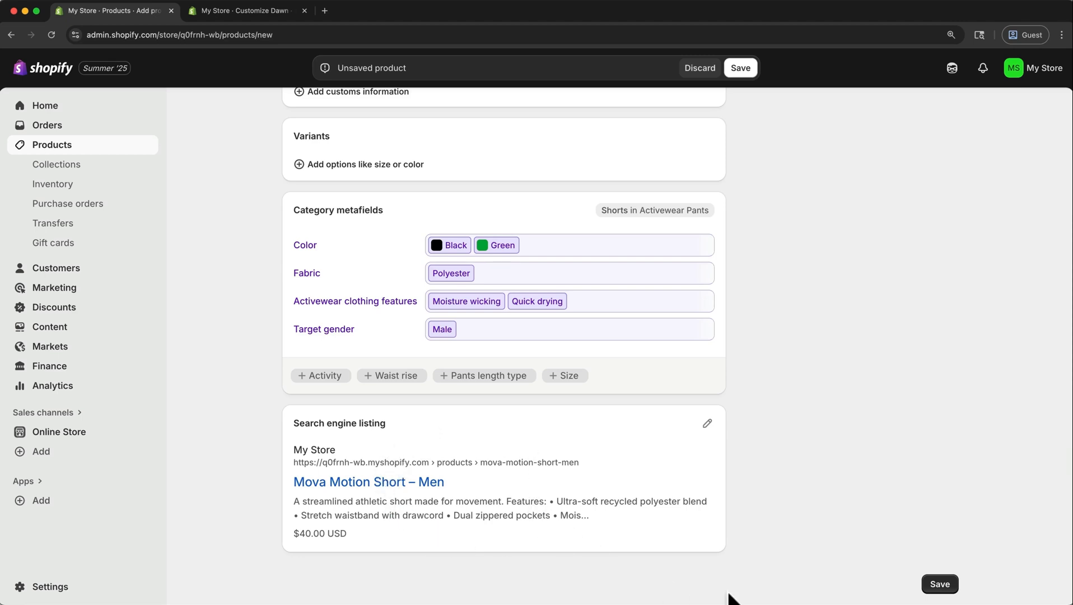
{"action": "left_click", "coordinate": [936, 585]}
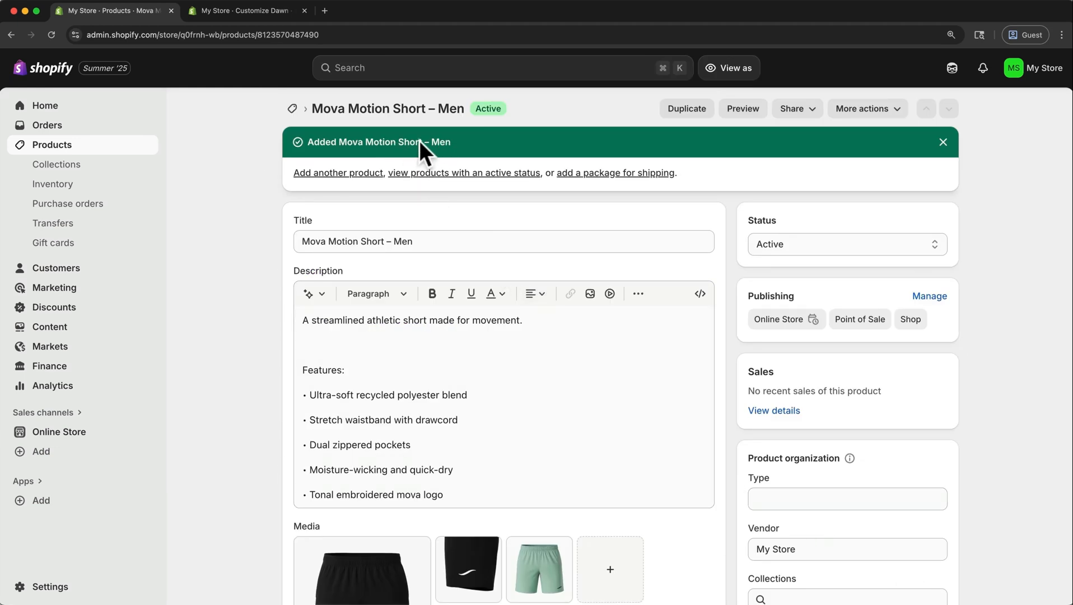
{"action": "left_click", "coordinate": [291, 107]}
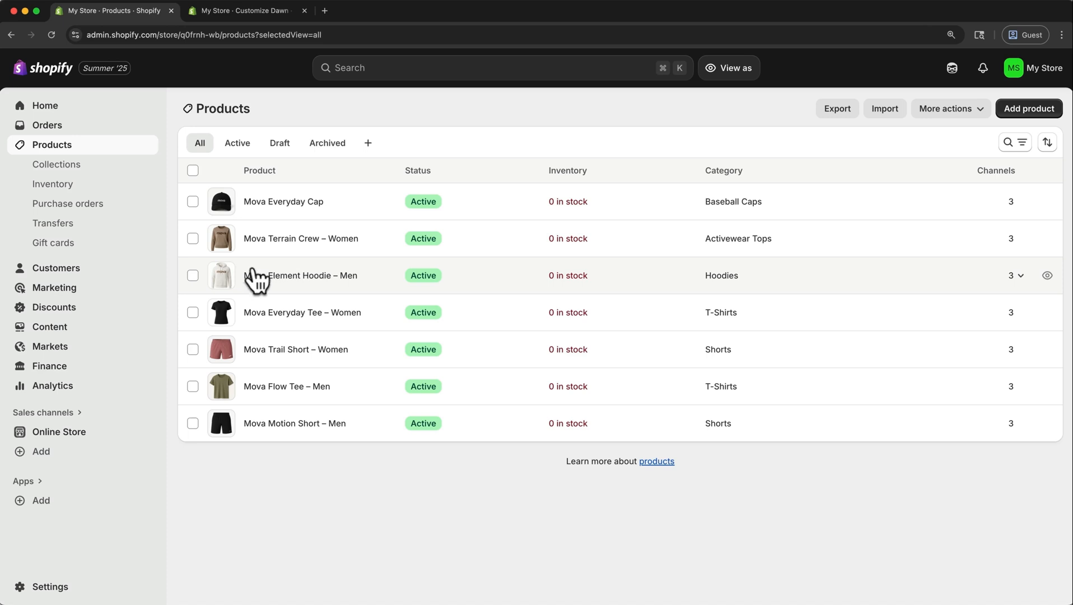
Delete the default Home page collection from the store's collections.
{"action": "left_click", "coordinate": [83, 168]}
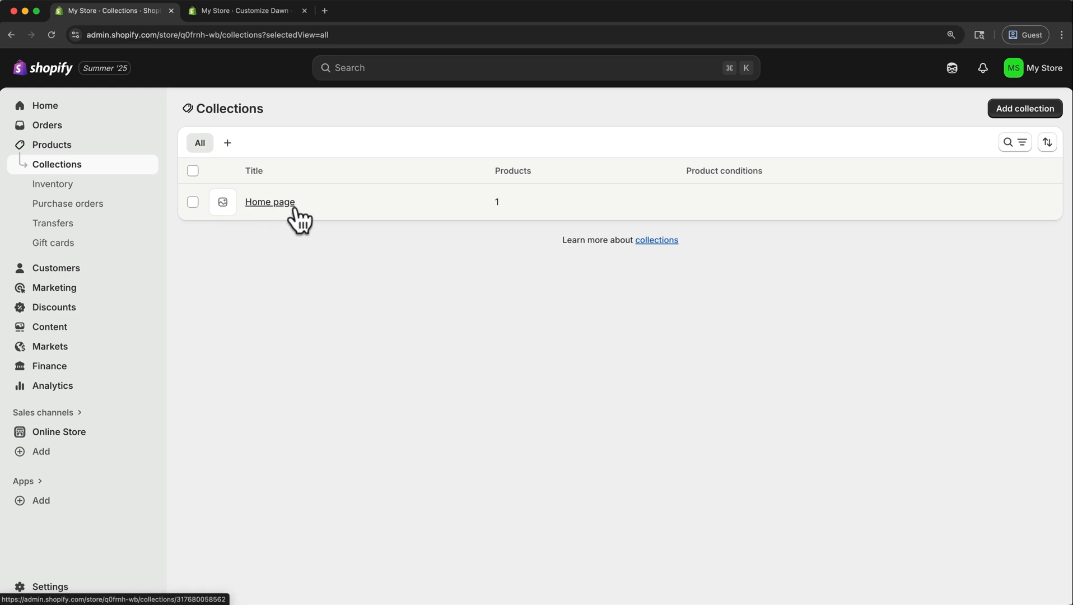
{"action": "left_click", "coordinate": [193, 202]}
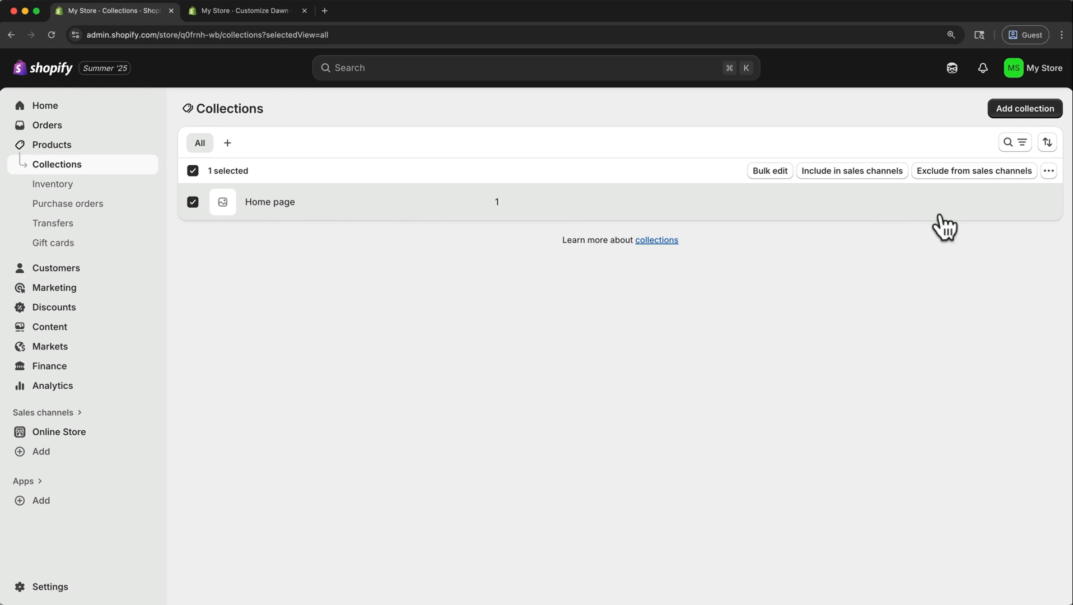
{"action": "left_click", "coordinate": [1047, 173]}
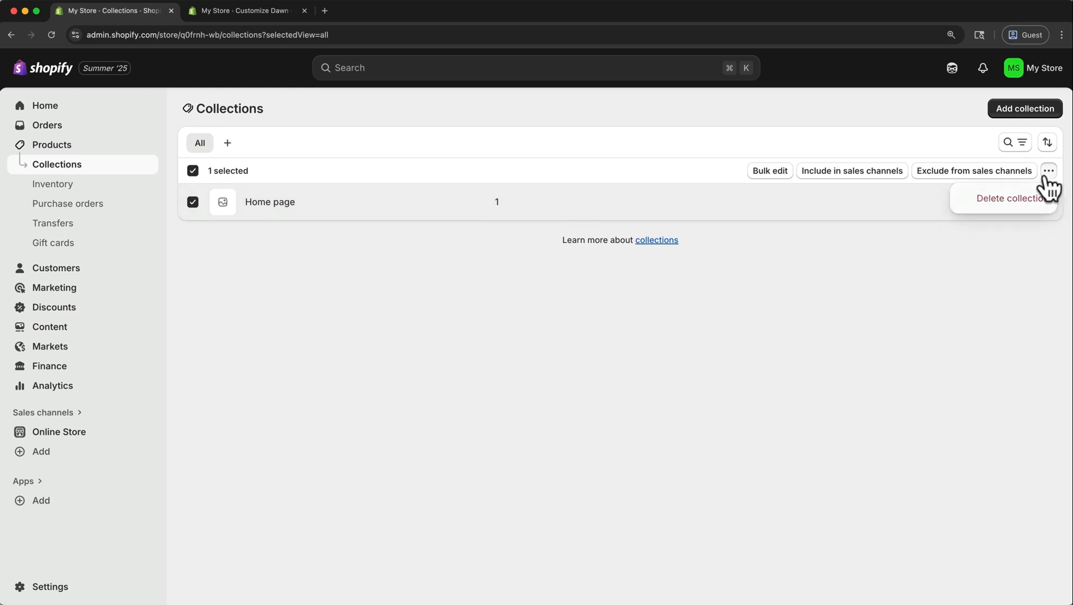
{"action": "left_click", "coordinate": [1017, 198]}
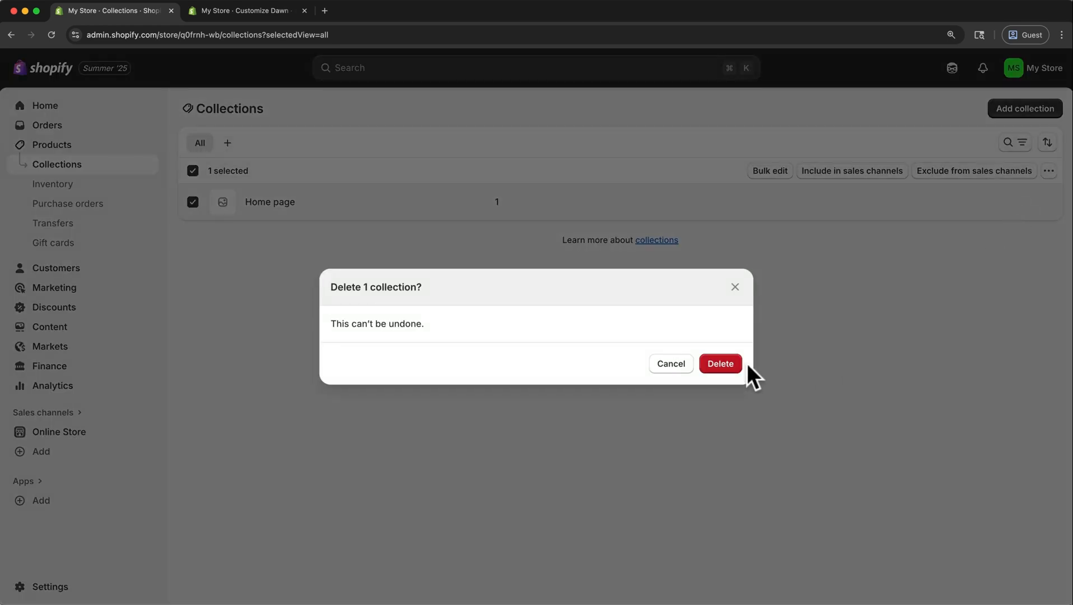
{"action": "left_click", "coordinate": [723, 365]}
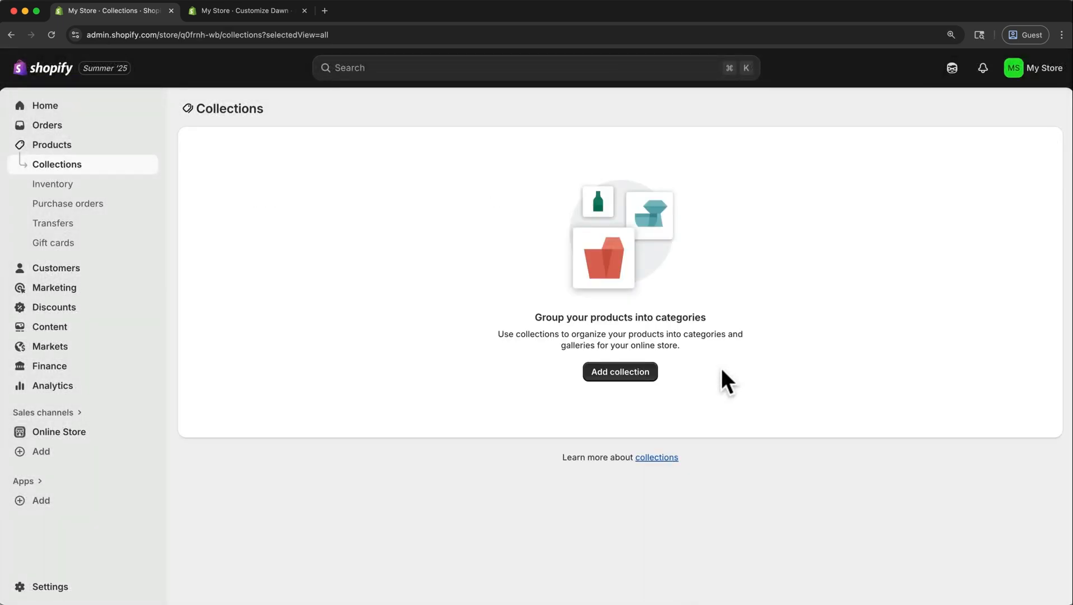
Start a new manual collection titled Men's, leaving its description empty.
{"action": "left_click", "coordinate": [631, 372]}
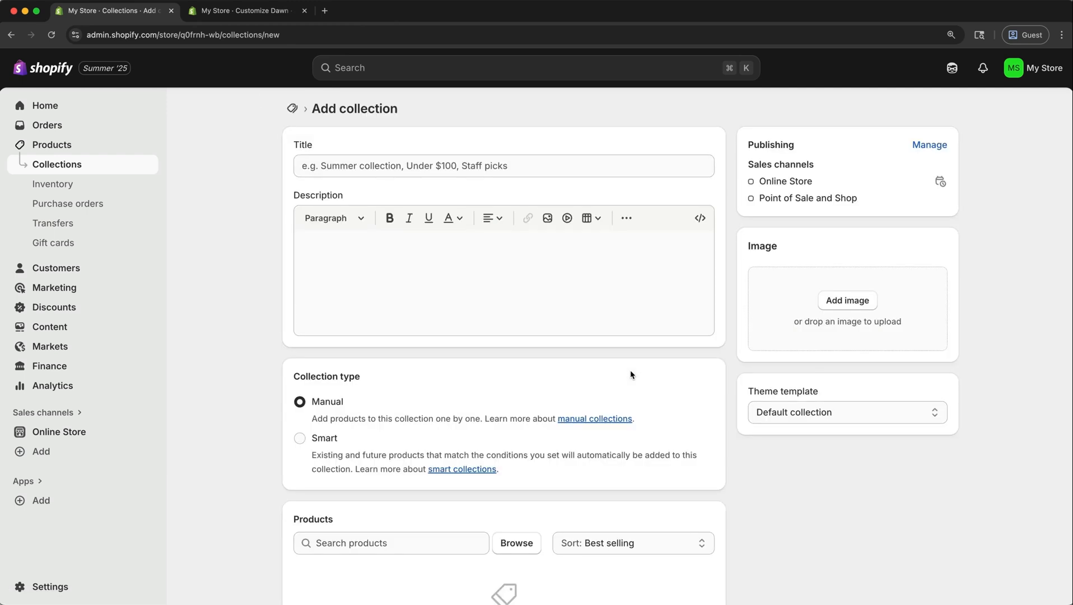
{"action": "left_click", "coordinate": [516, 167]}
{"action": "type", "text": "Men's"}
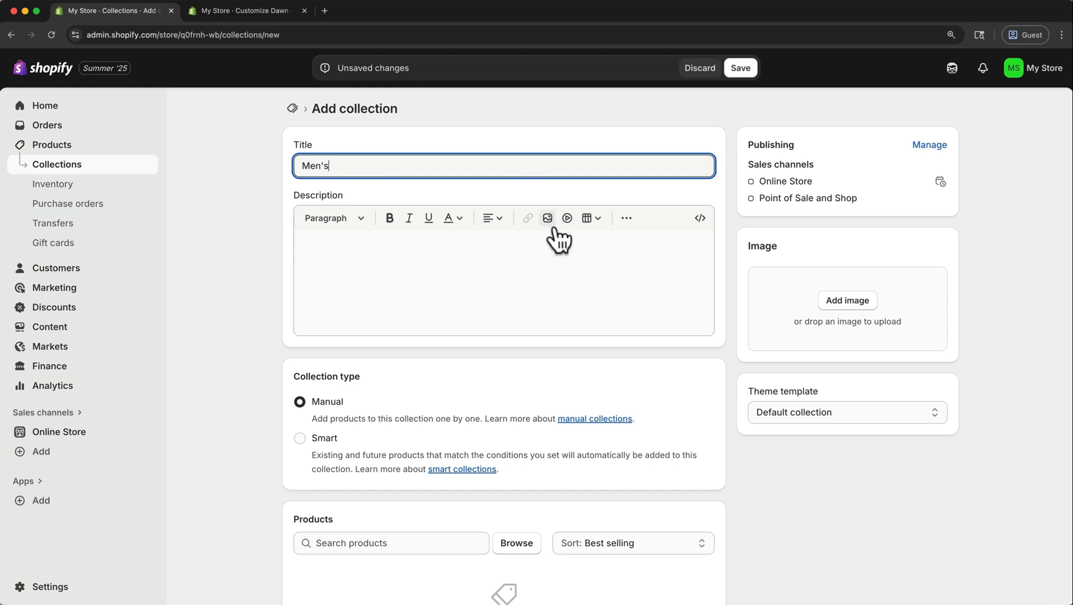
{"action": "left_click", "coordinate": [526, 272]}
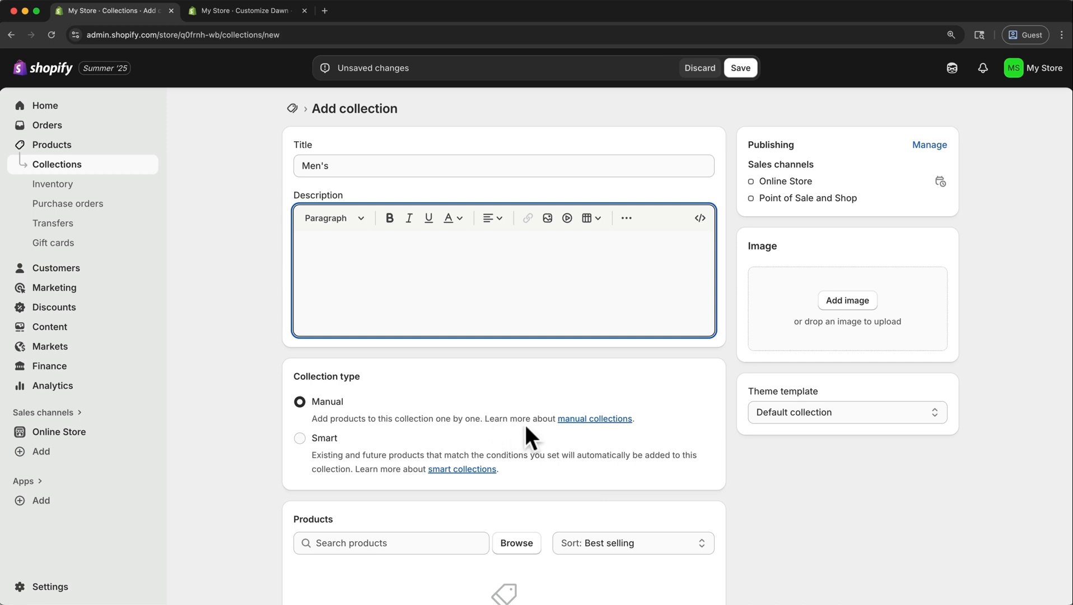
Upload MensCollection.png from the Collections folder as the collection's image.
{"action": "left_click", "coordinate": [834, 300]}
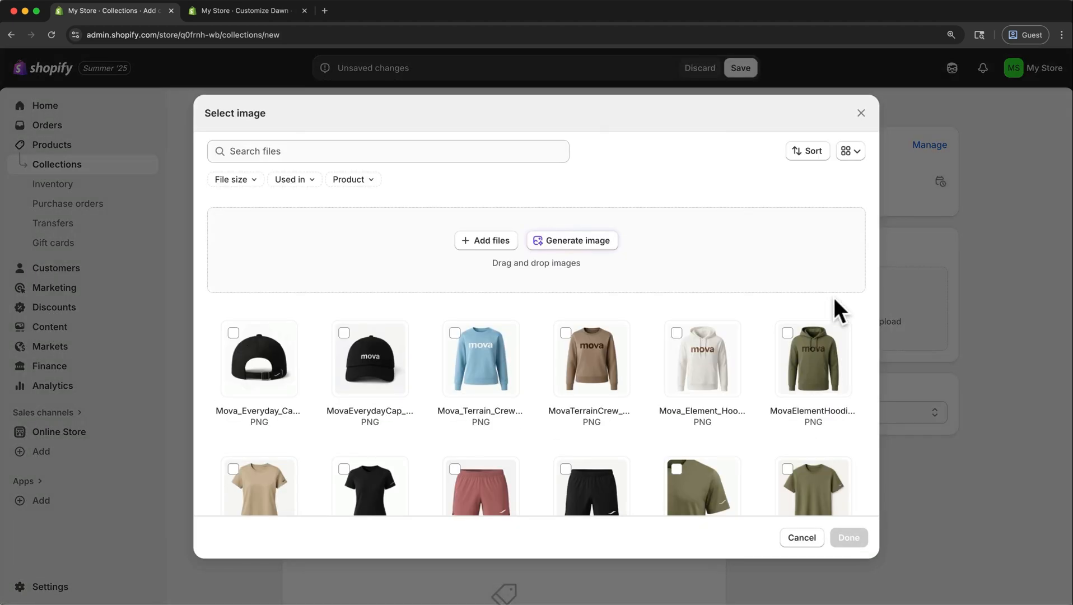
{"action": "left_click", "coordinate": [507, 241]}
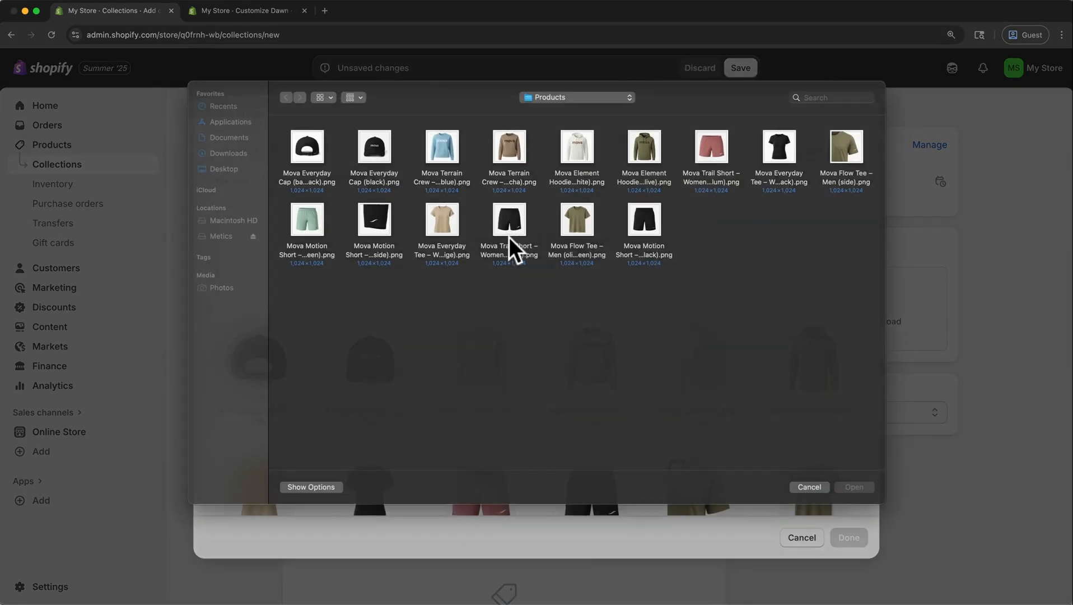
{"action": "key", "text": "super+Up"}
{"action": "double_click", "coordinate": [373, 162]}
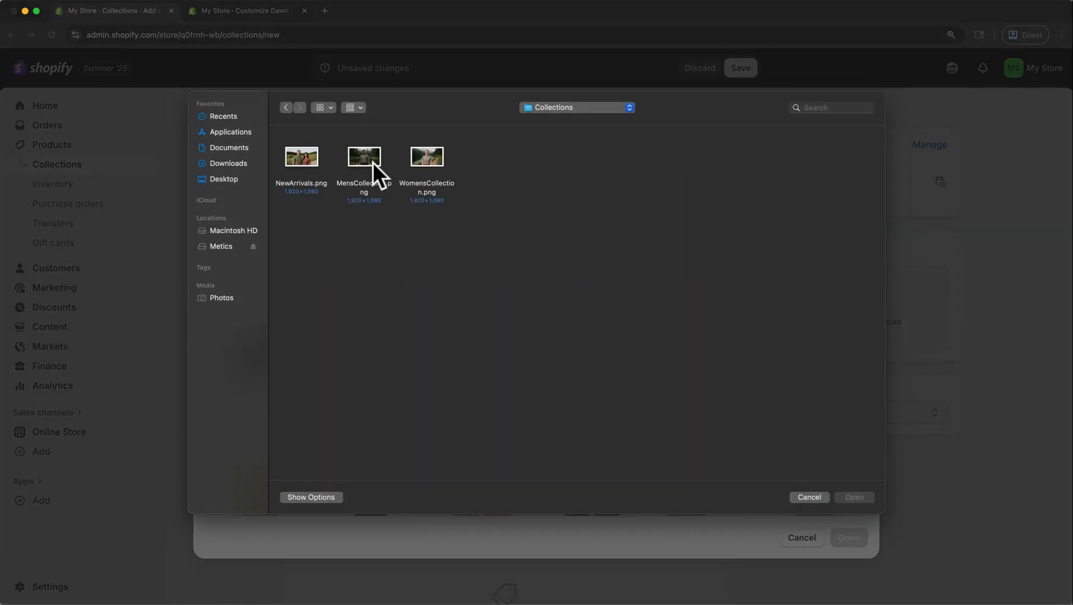
{"action": "left_click", "coordinate": [373, 162]}
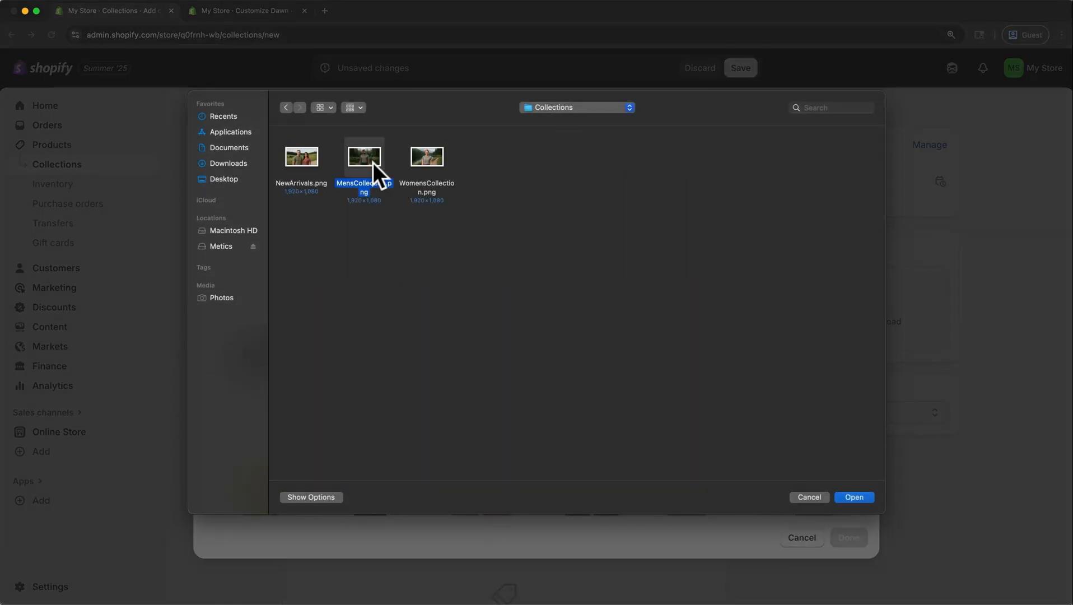
{"action": "left_click", "coordinate": [840, 497]}
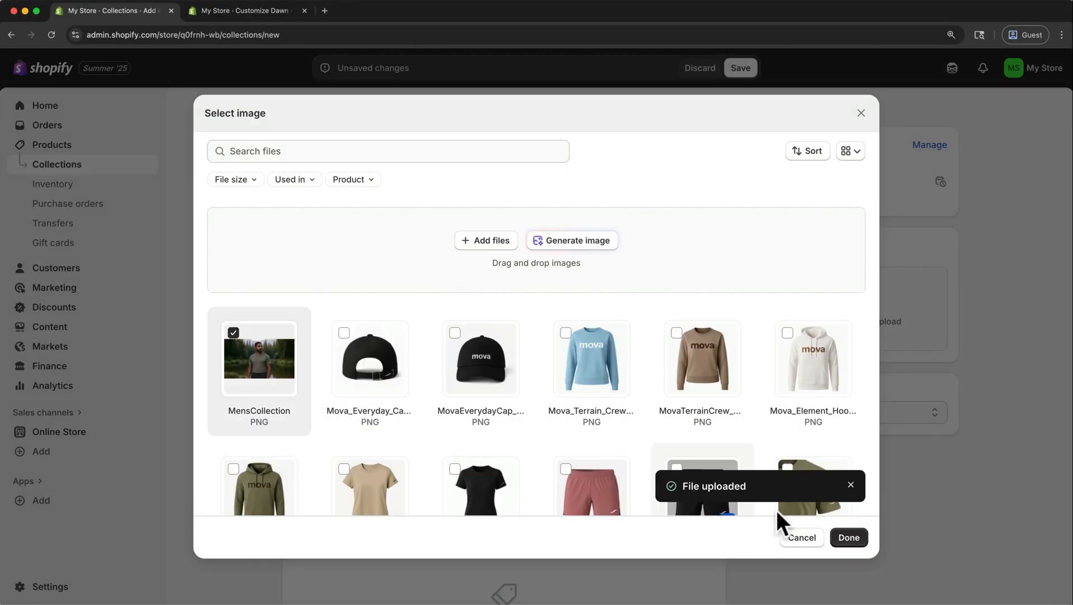
{"action": "left_click", "coordinate": [864, 544]}
Add Mova Element Hoodie – Men, Mova Flow Tee – Men and Mova Motion Short – Men to the collection and save it.
{"action": "scroll", "coordinate": [864, 542], "scroll_direction": "down", "scroll_amount": 3}
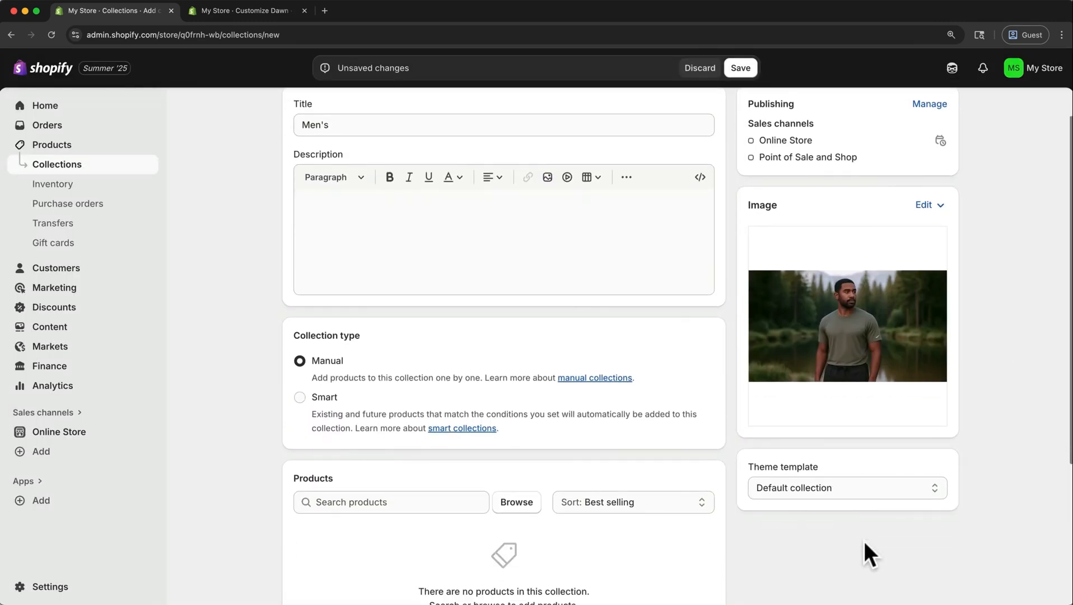
{"action": "scroll", "coordinate": [864, 542], "scroll_direction": "down", "scroll_amount": 4}
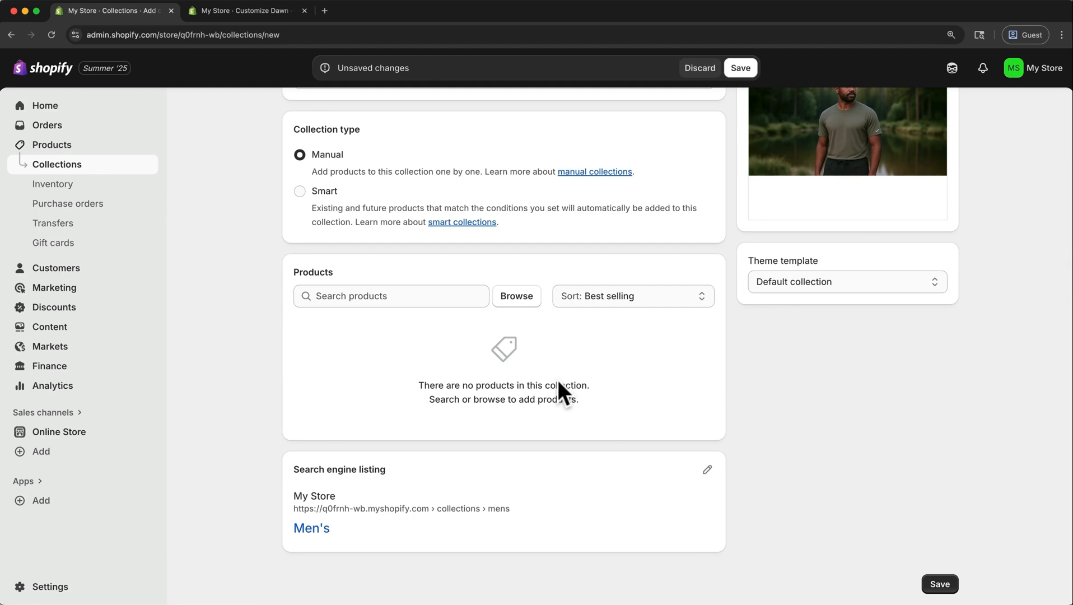
{"action": "left_click", "coordinate": [515, 297]}
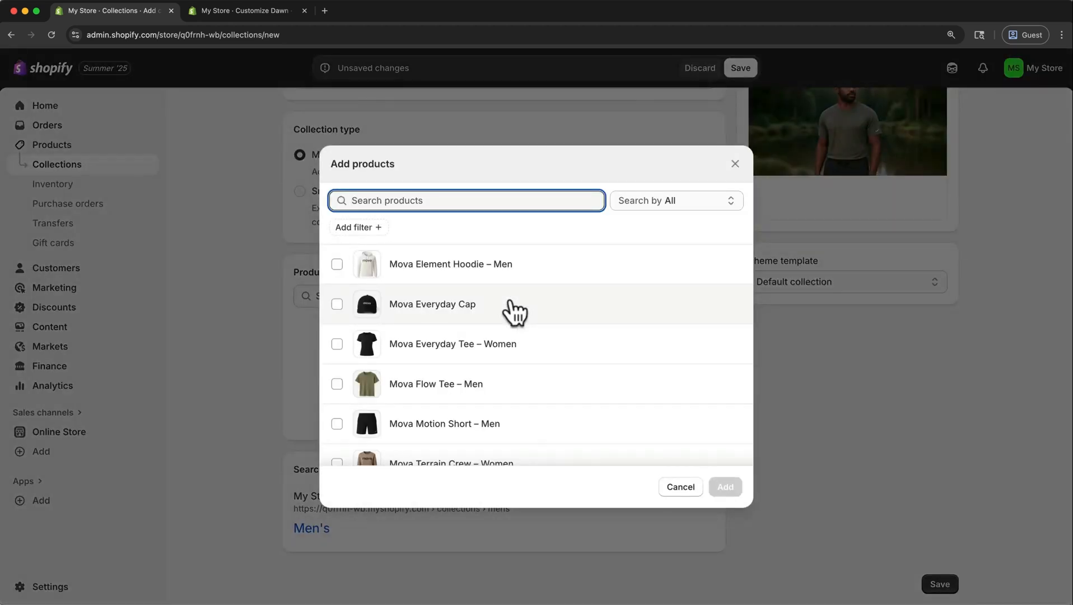
{"action": "left_click", "coordinate": [336, 263]}
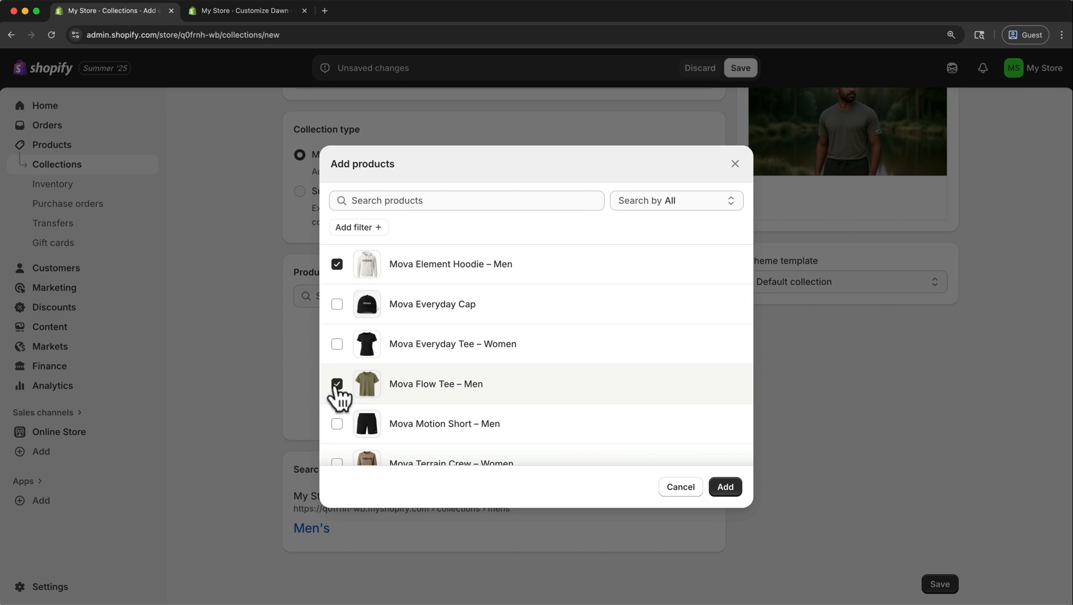
{"action": "left_click", "coordinate": [337, 423]}
{"action": "scroll", "coordinate": [419, 425], "scroll_direction": "down", "scroll_amount": 2}
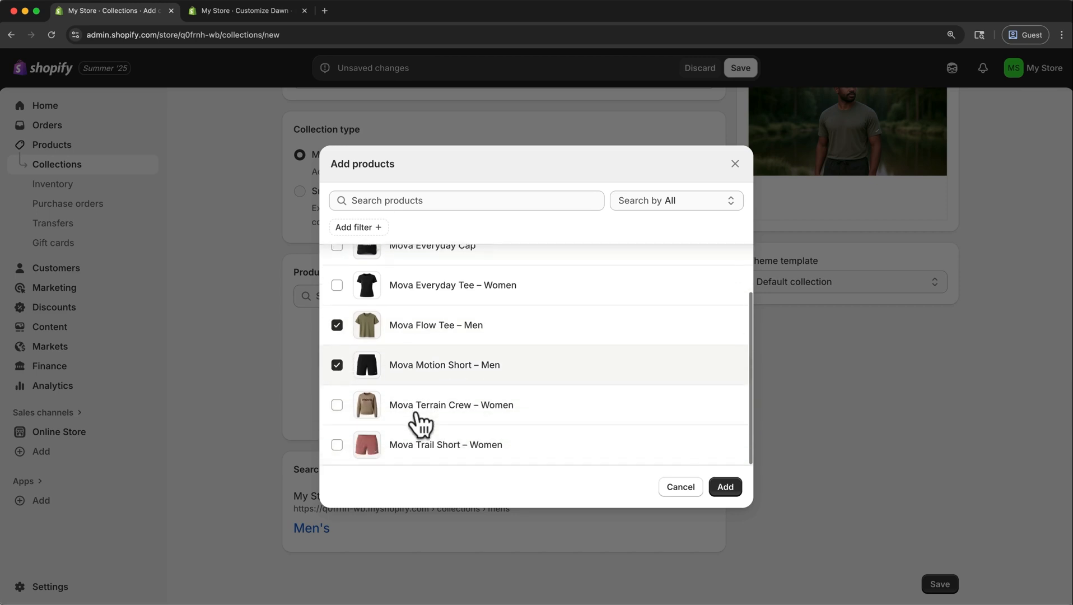
{"action": "scroll", "coordinate": [419, 424], "scroll_direction": "up", "scroll_amount": 2}
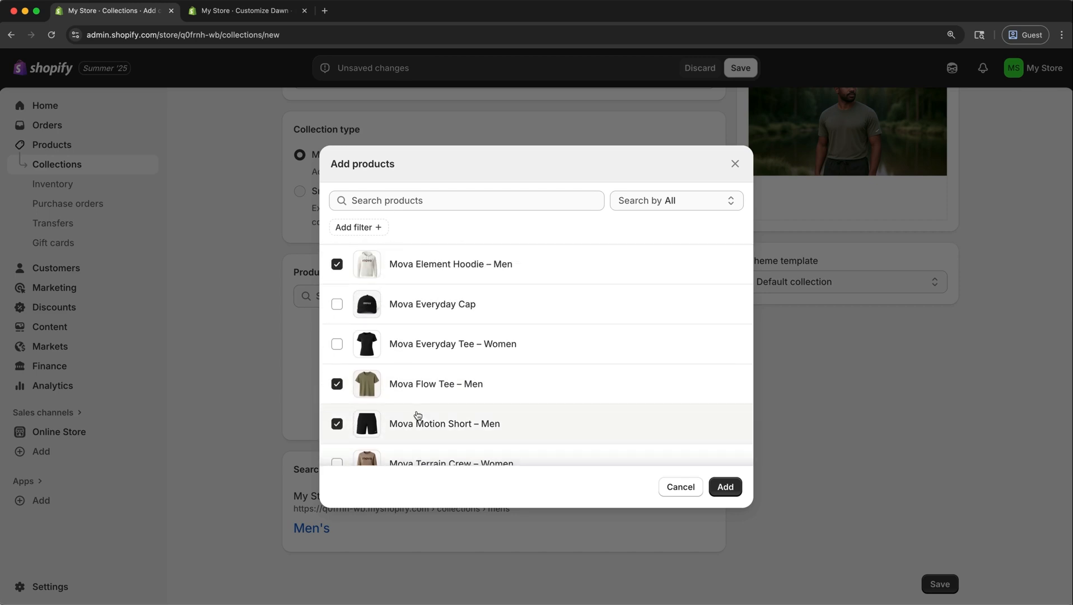
{"action": "left_click", "coordinate": [718, 491]}
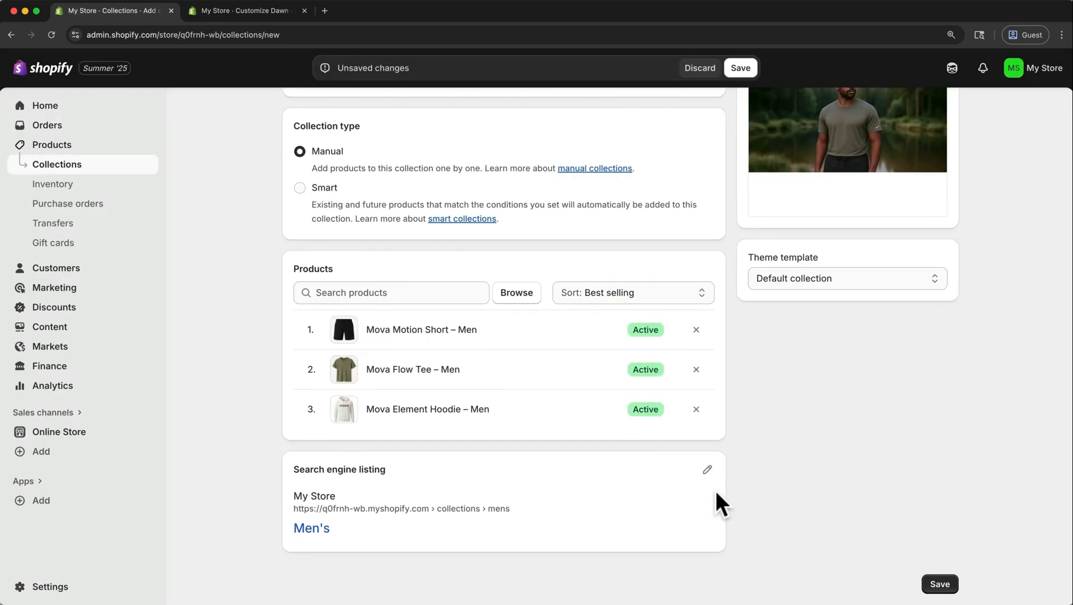
{"action": "left_click", "coordinate": [930, 584]}
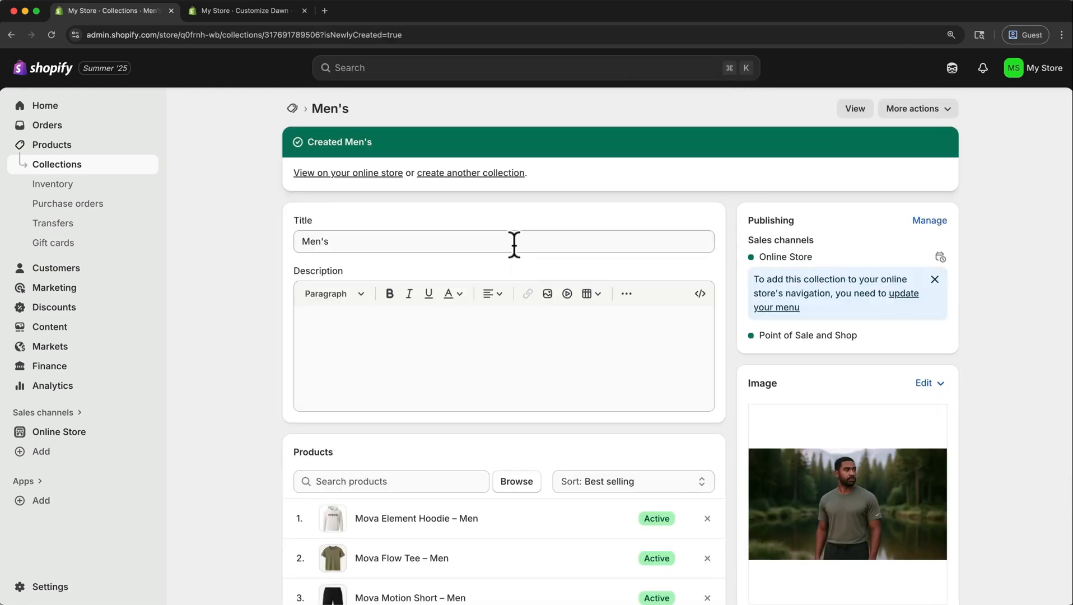
Create another collection titled Women's and return to the collections list.
{"action": "left_click", "coordinate": [489, 178]}
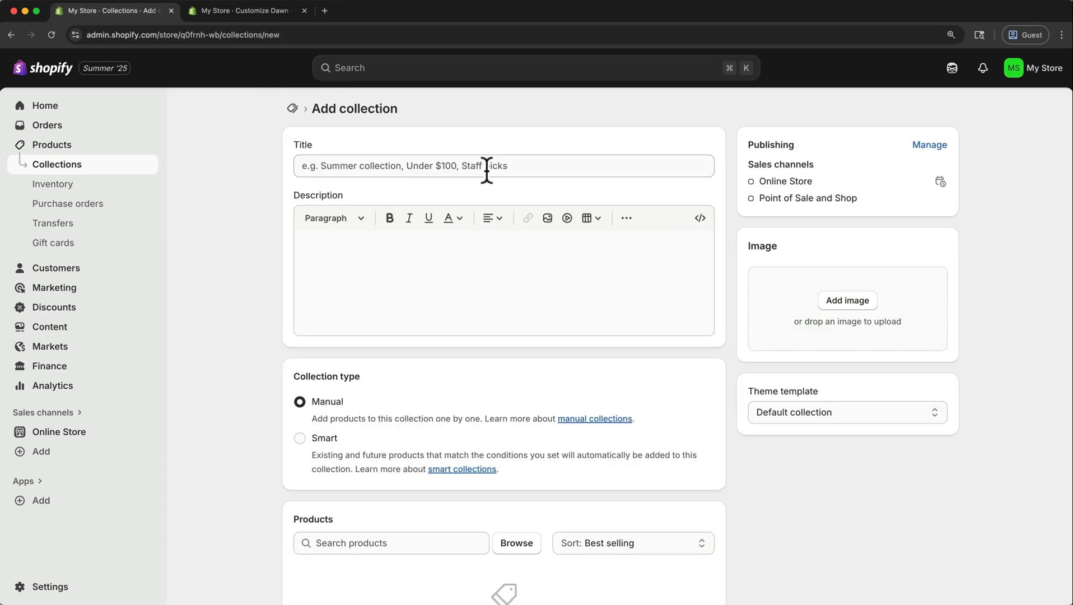
{"action": "left_click", "coordinate": [487, 170]}
{"action": "type", "text": "Wo"}
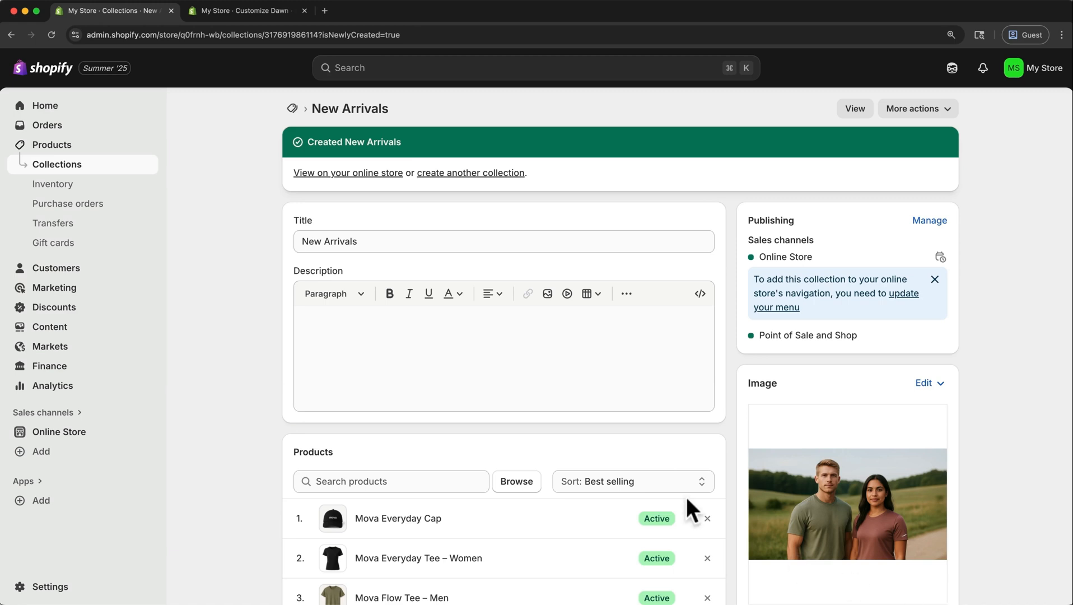
{"action": "left_click", "coordinate": [292, 111]}
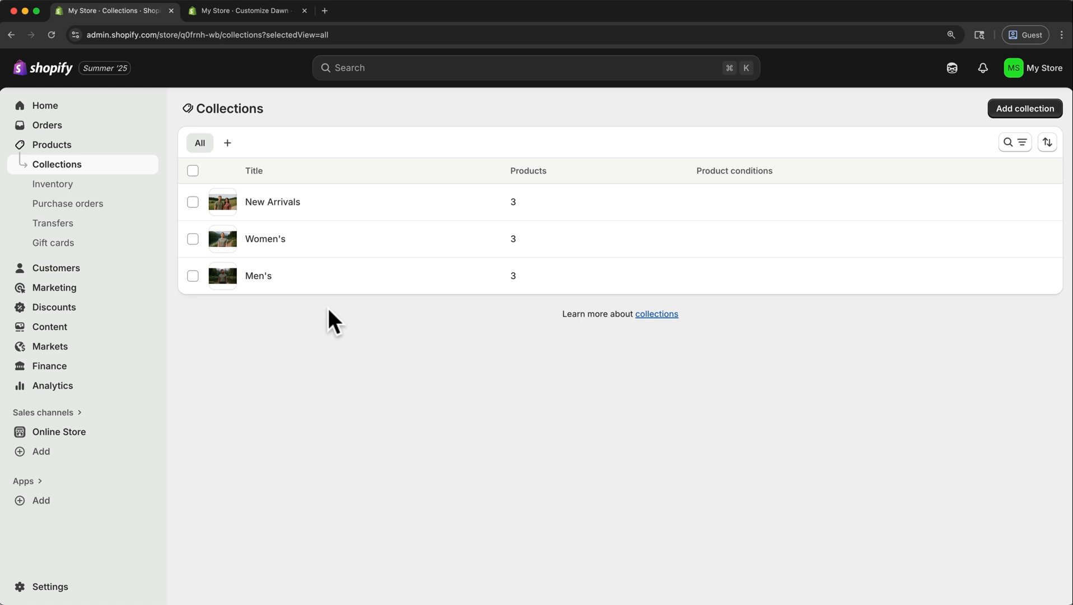
Examine the add-to-collection options for Mova Everyday Cap in the products list, then cancel and deselect the product.
{"action": "left_click", "coordinate": [74, 147]}
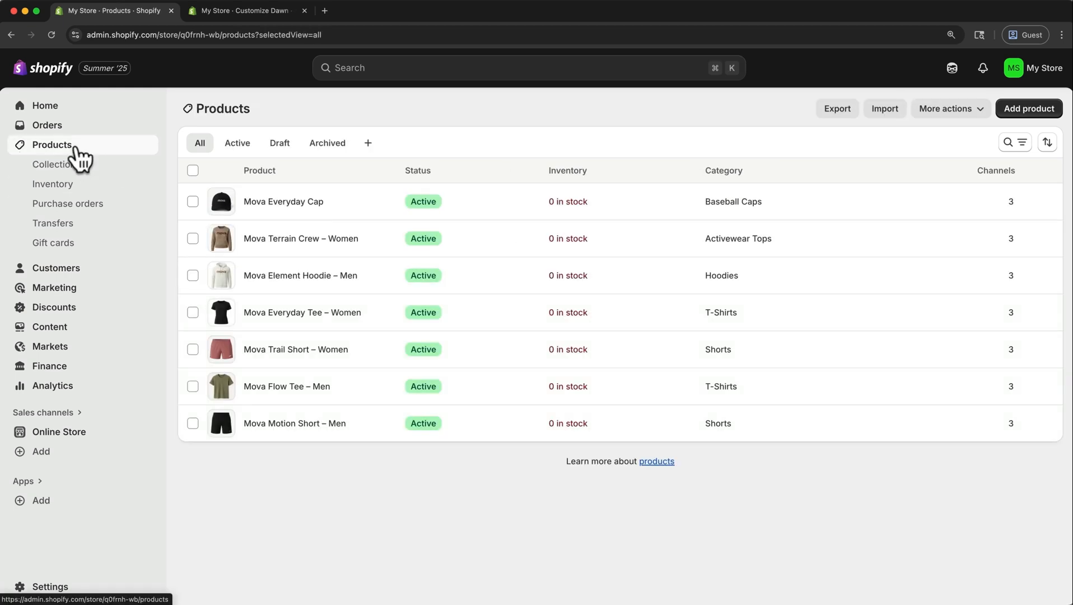
{"action": "left_click", "coordinate": [192, 202]}
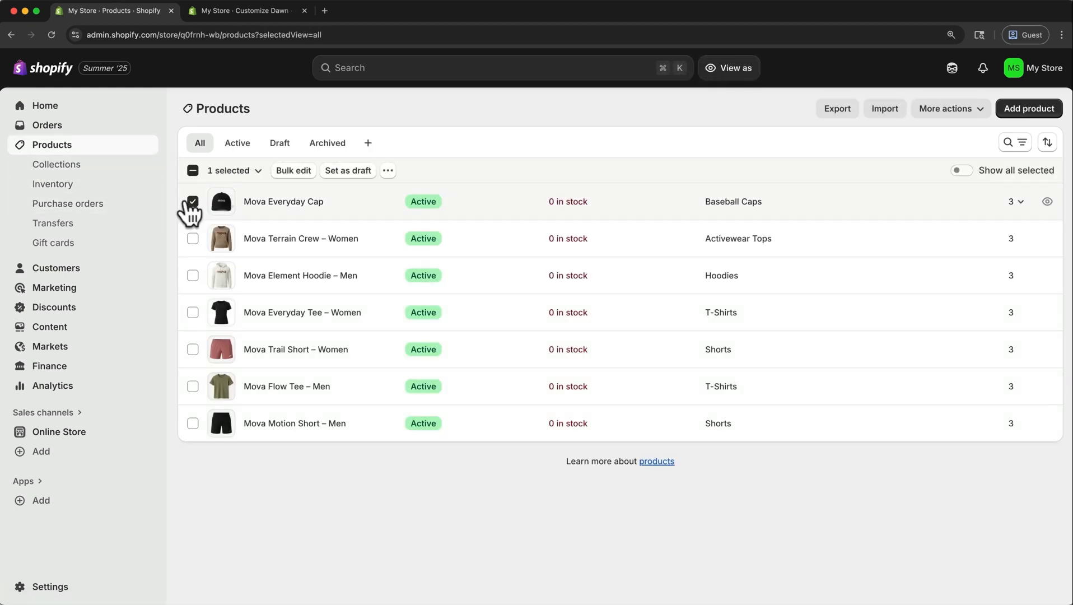
{"action": "left_click", "coordinate": [387, 172]}
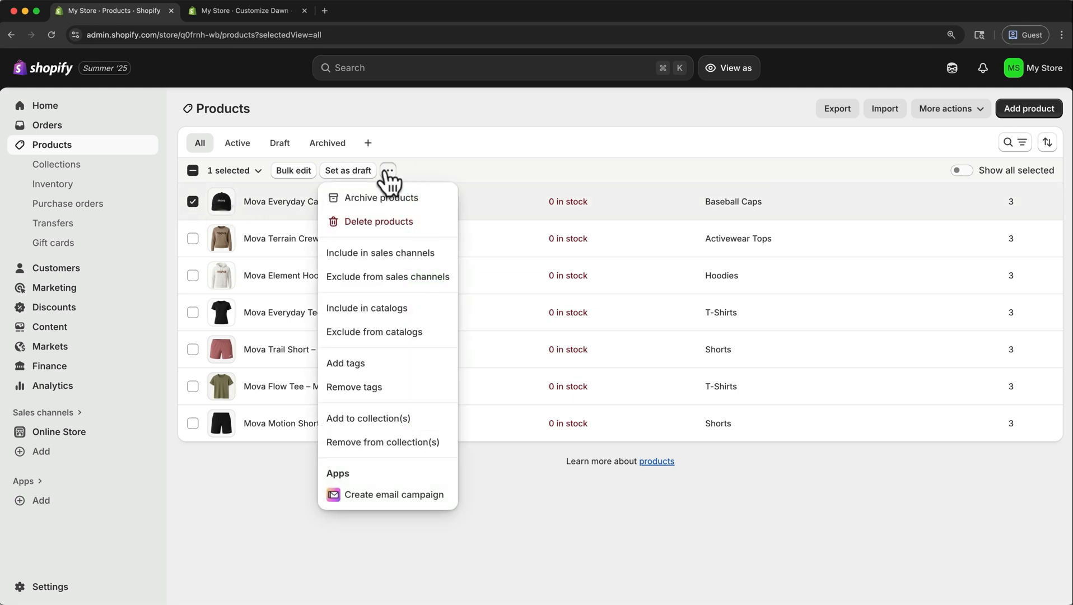
{"action": "left_click", "coordinate": [404, 421]}
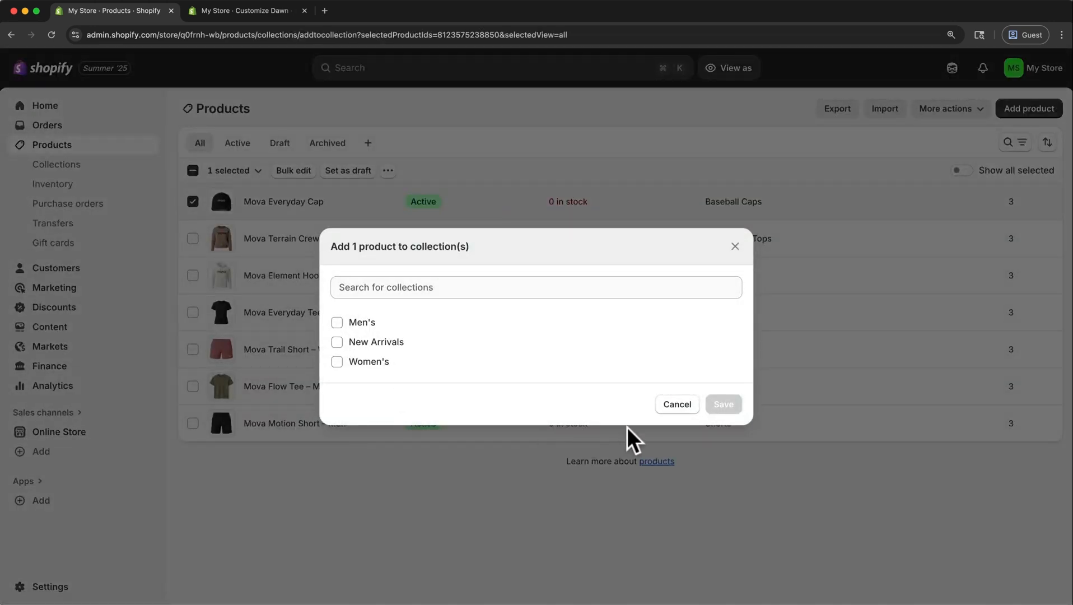
{"action": "left_click", "coordinate": [677, 405]}
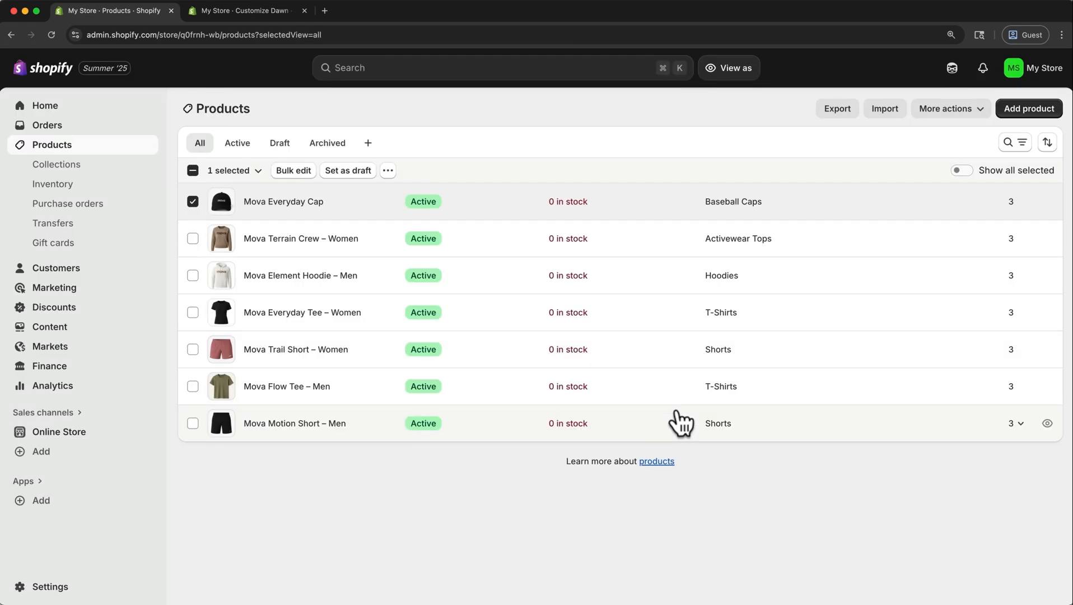
{"action": "left_click", "coordinate": [194, 200]}
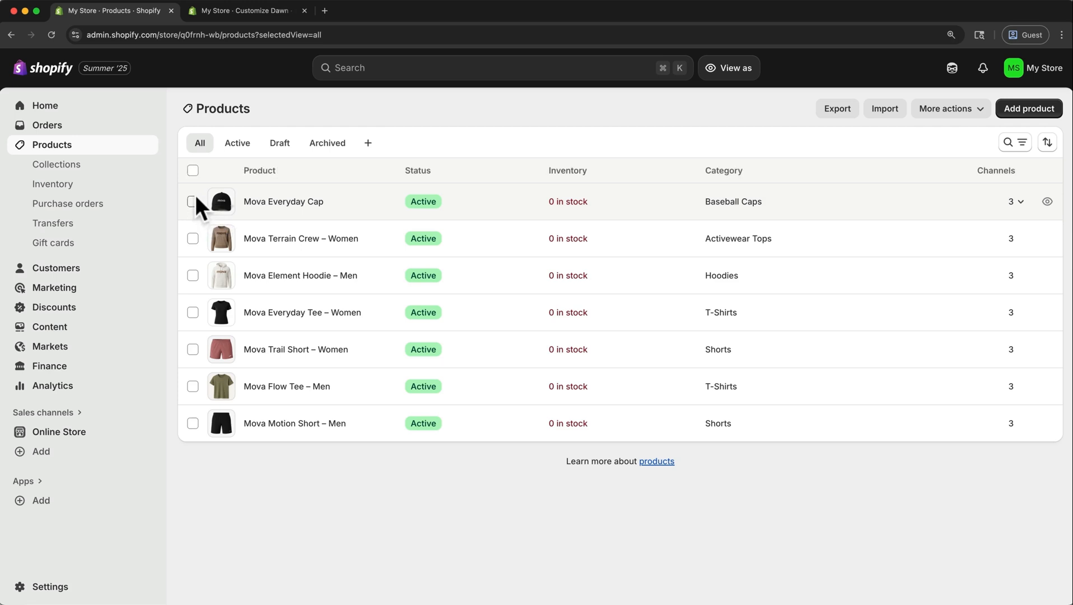
Switch to the Dawn theme editor and replace the featured collection section's collection with New Arrivals.
{"action": "left_click", "coordinate": [253, 10]}
{"action": "left_click", "coordinate": [48, 106]}
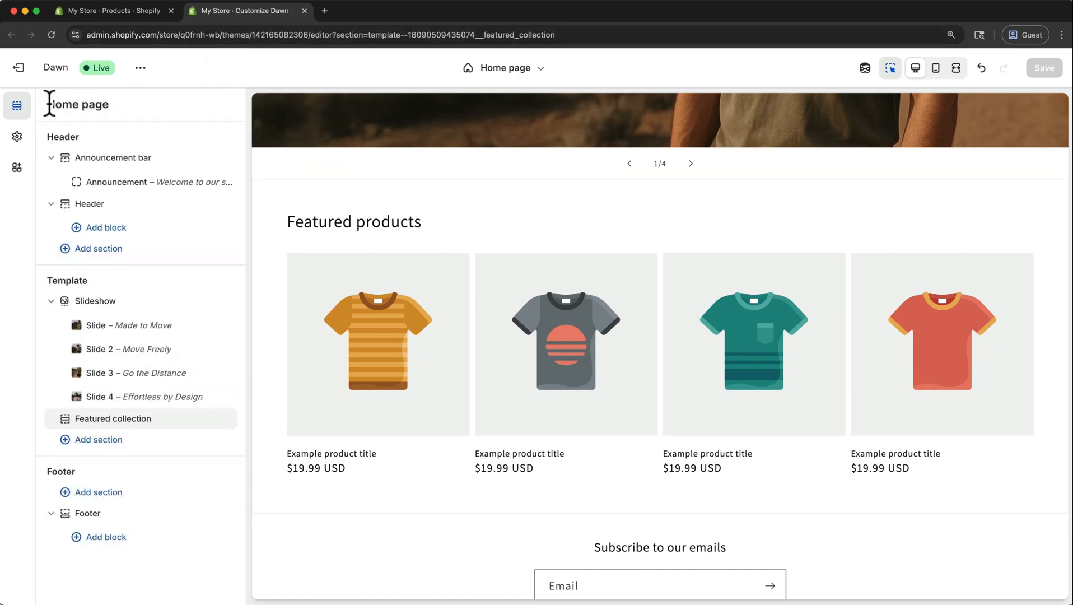
{"action": "left_click", "coordinate": [143, 421]}
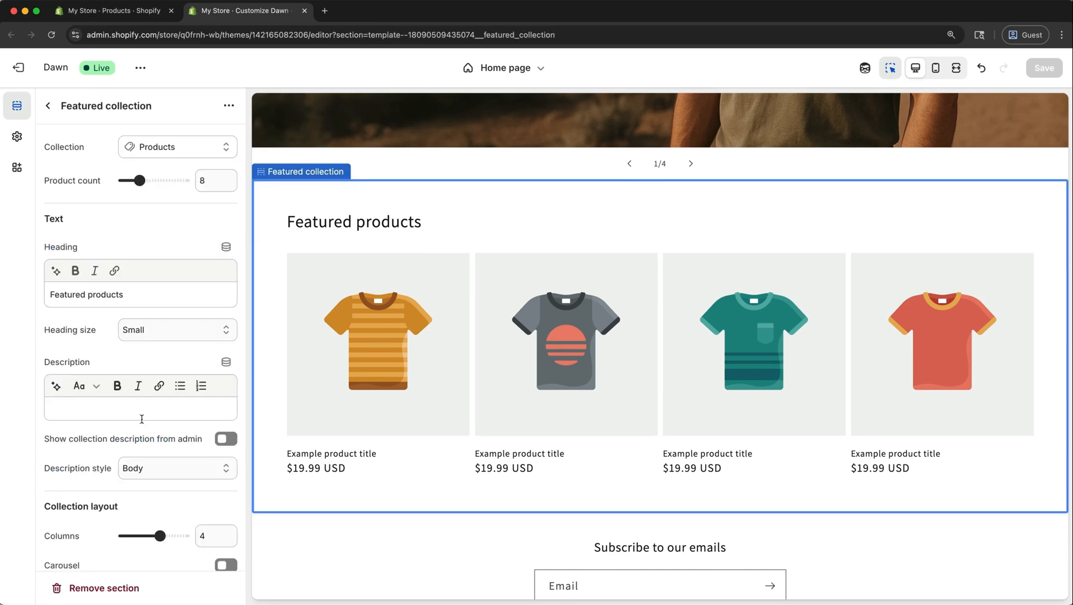
{"action": "left_click", "coordinate": [192, 155]}
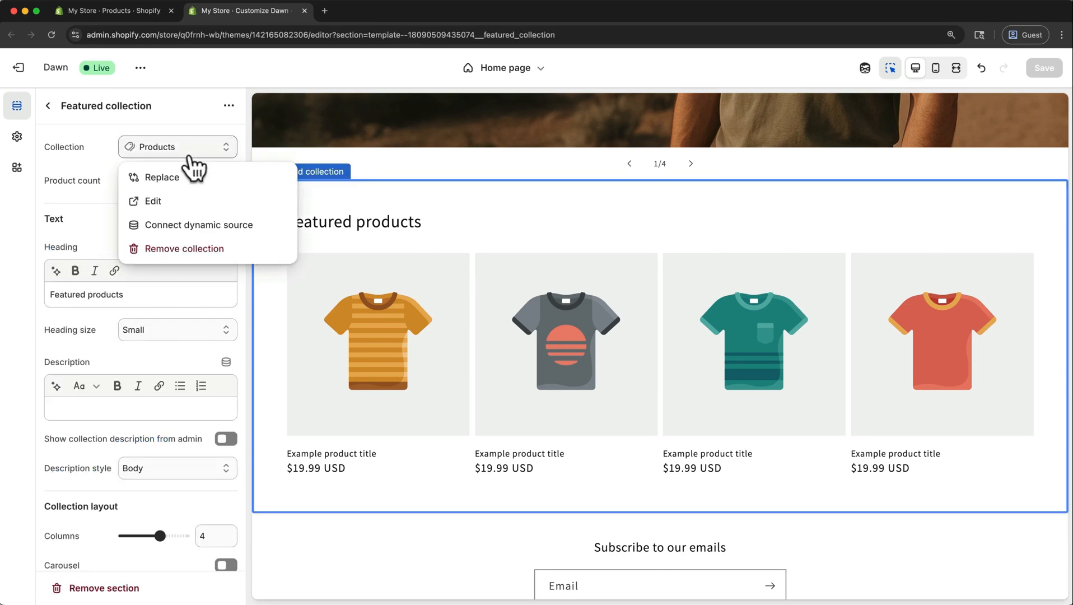
{"action": "left_click", "coordinate": [168, 177]}
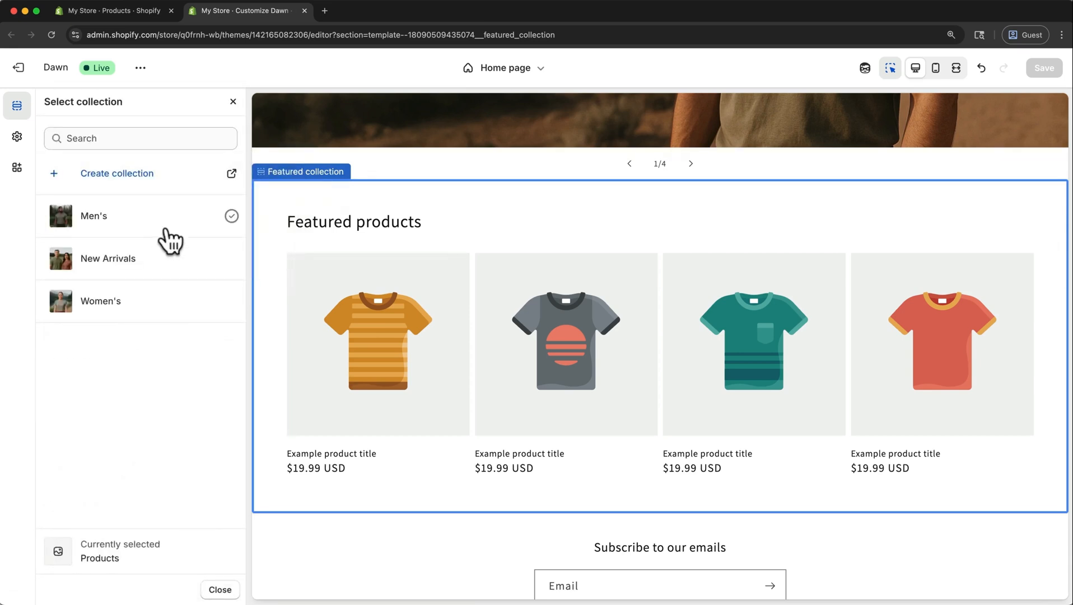
{"action": "left_click", "coordinate": [168, 258]}
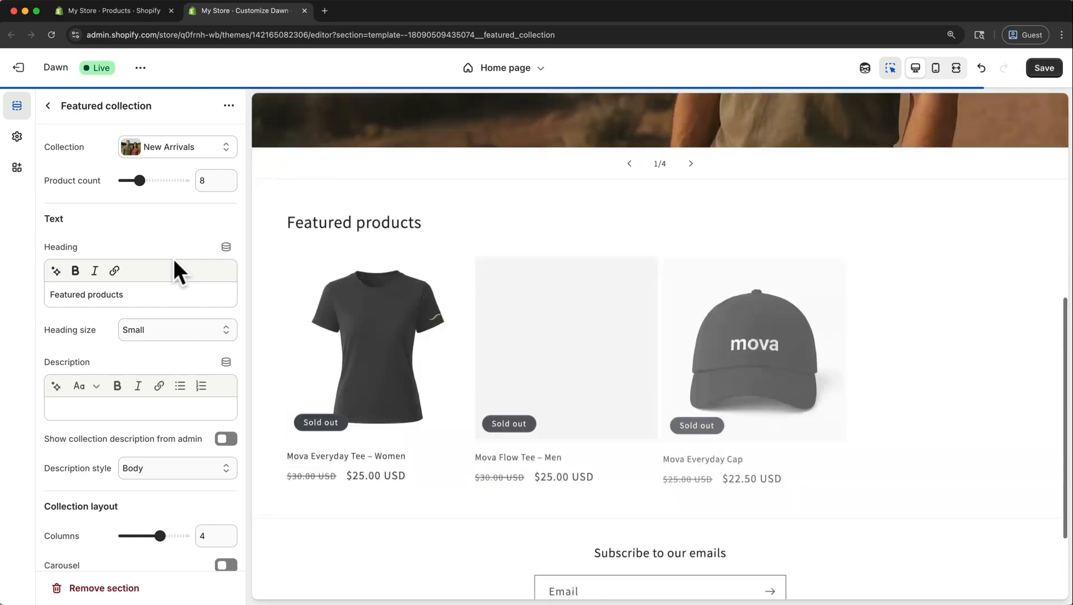
Change the featured collection section's heading to "New Arrivals" and set its layout to 3 columns.
{"action": "left_click_drag", "start_coordinate": [167, 291], "coordinate": [31, 303]}
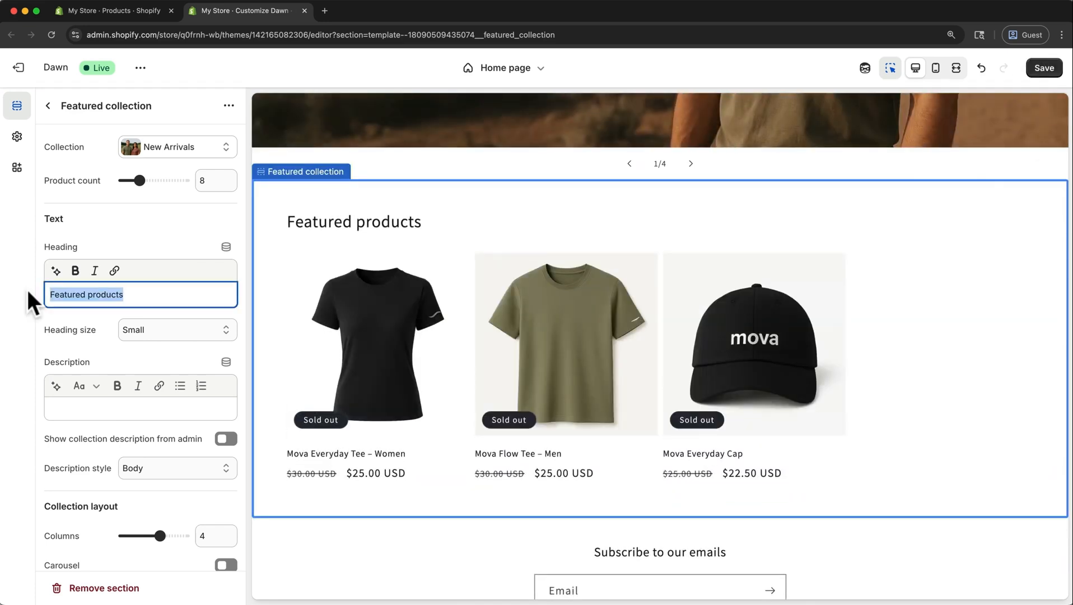
{"action": "type", "text": "New Arrivals"}
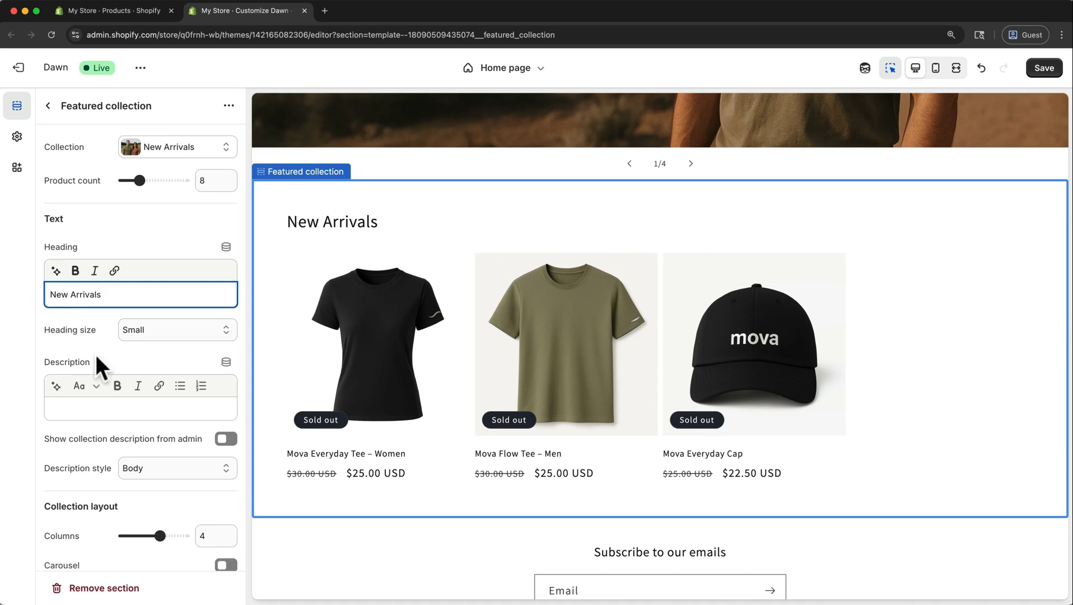
{"action": "scroll", "coordinate": [95, 353], "scroll_direction": "down", "scroll_amount": 3}
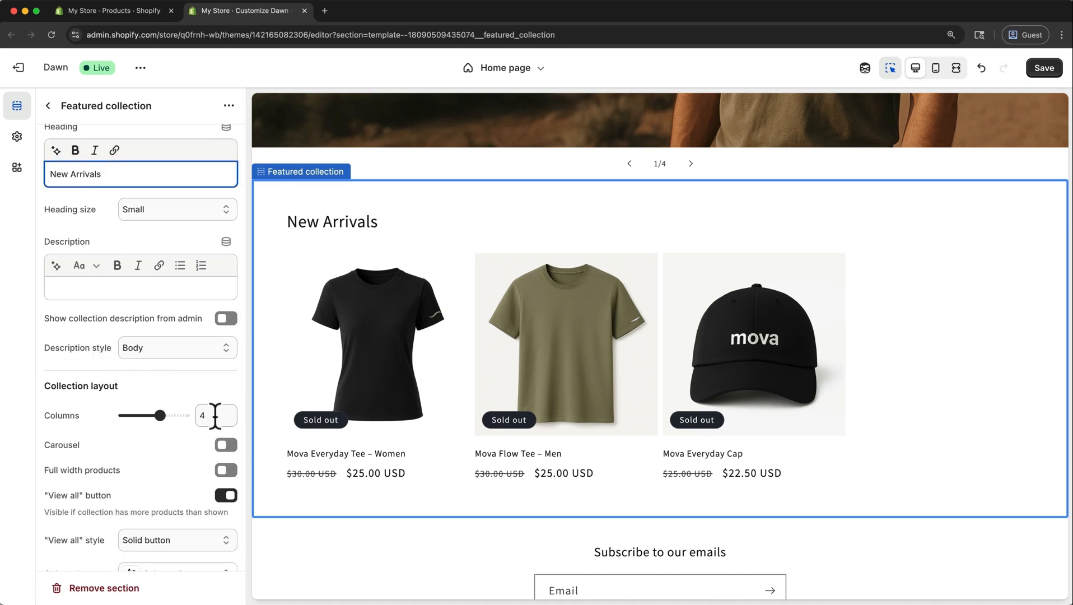
{"action": "left_click_drag", "start_coordinate": [161, 413], "coordinate": [151, 413]}
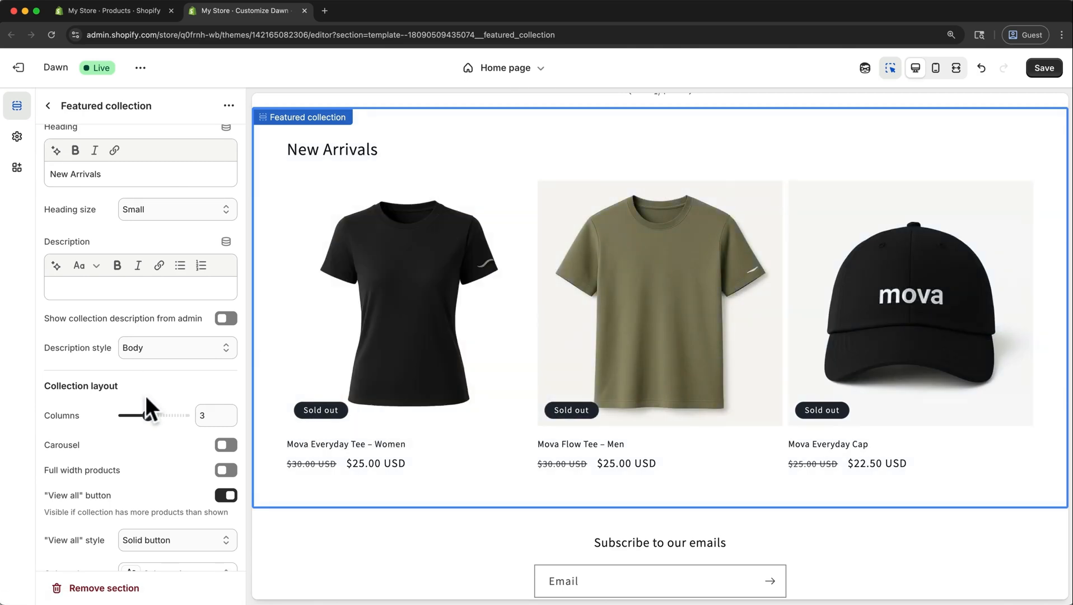
Add the description "Fresh summer 2025 looks" to the featured collection section, save, and return to the home page section list.
{"action": "left_click", "coordinate": [77, 290]}
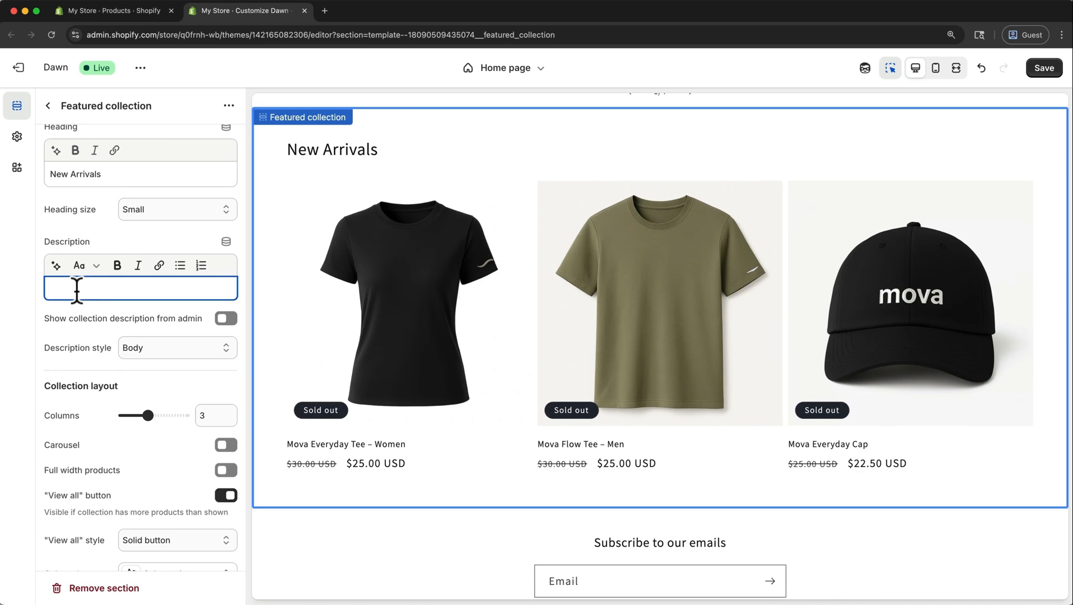
{"action": "type", "text": "Fresh summer 2025 looks"}
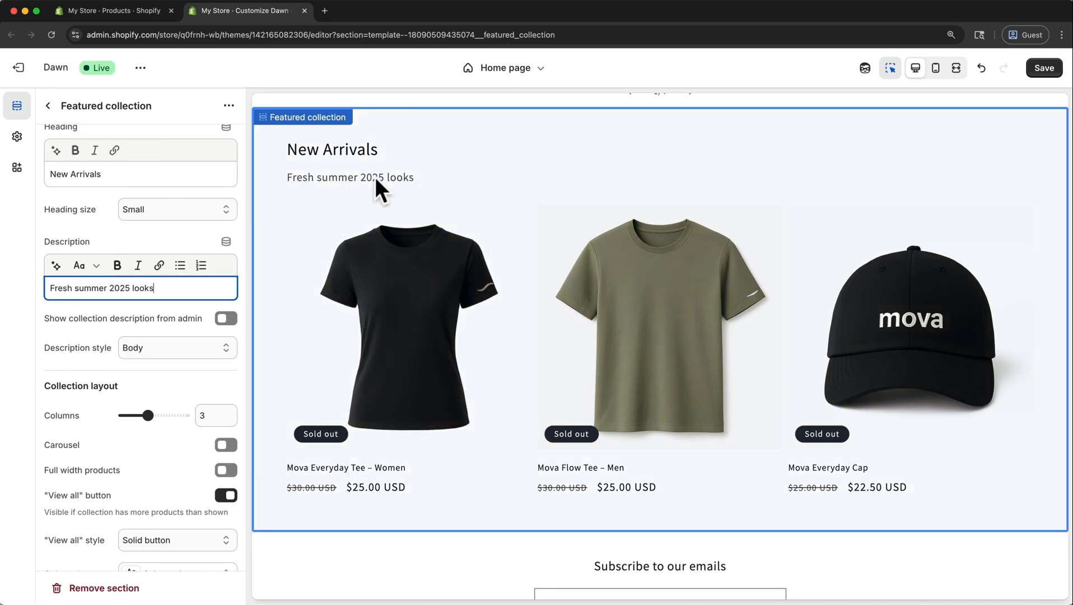
{"action": "left_click", "coordinate": [1042, 69]}
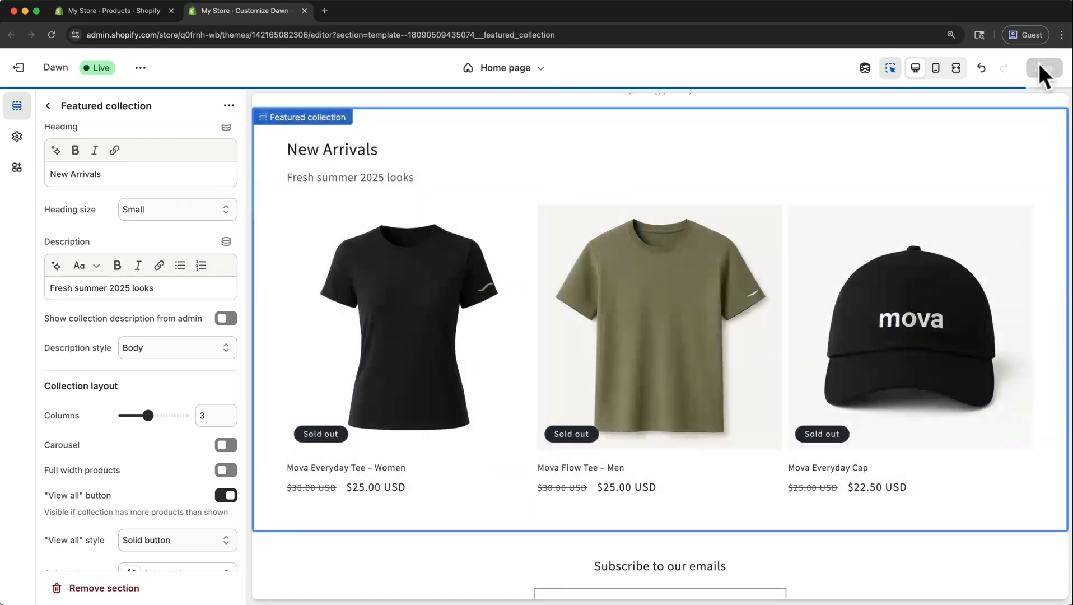
{"action": "left_click", "coordinate": [48, 105]}
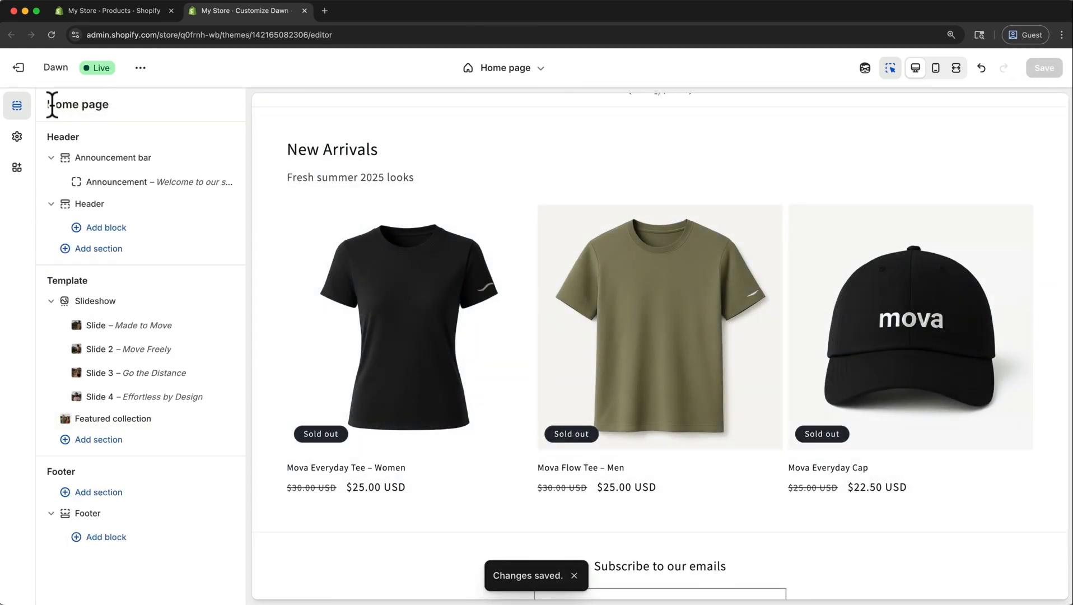
Add a Collection list section below the featured collection in the template and set it to 2 columns.
{"action": "left_click", "coordinate": [50, 301]}
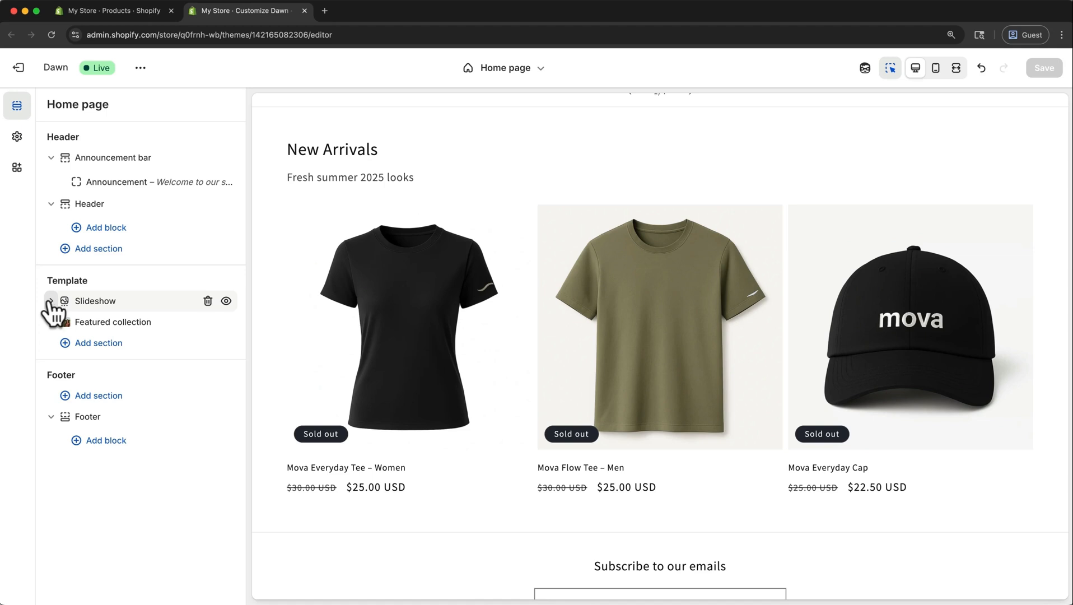
{"action": "left_click", "coordinate": [68, 343]}
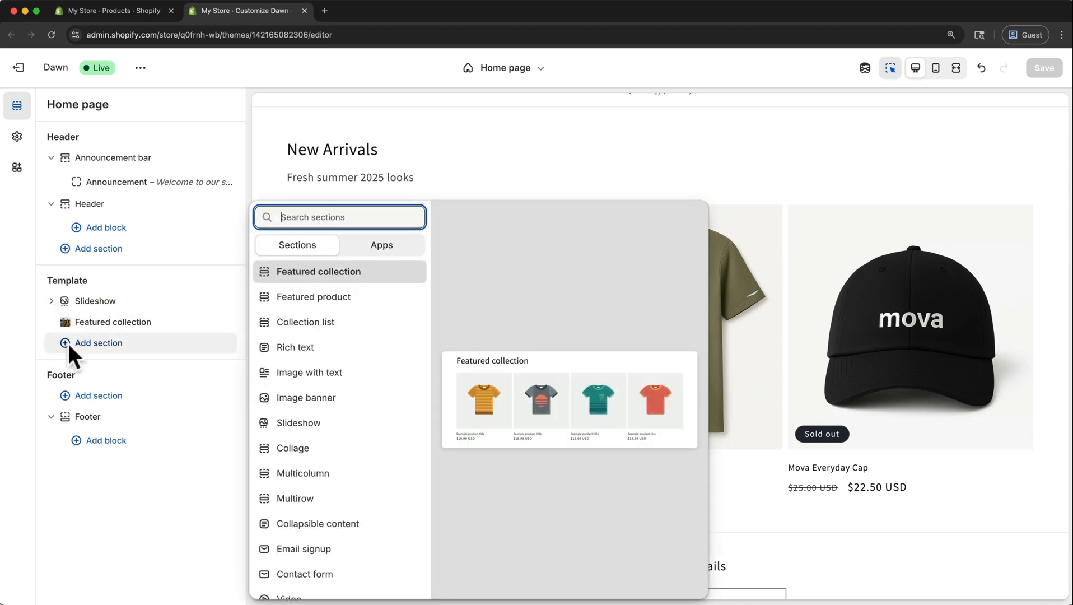
{"action": "left_click", "coordinate": [303, 329]}
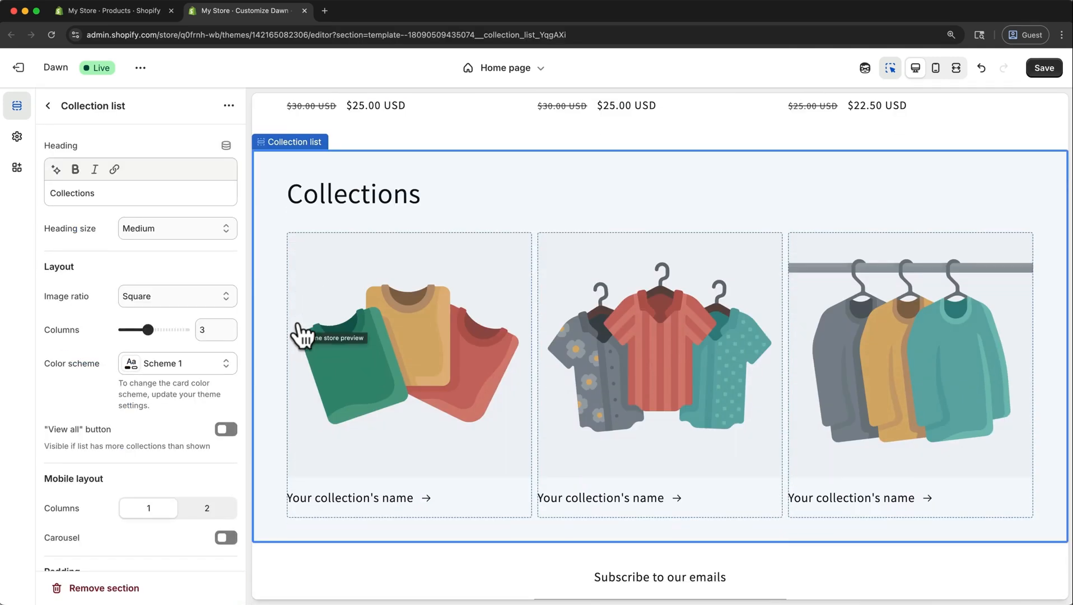
{"action": "left_click", "coordinate": [229, 329]}
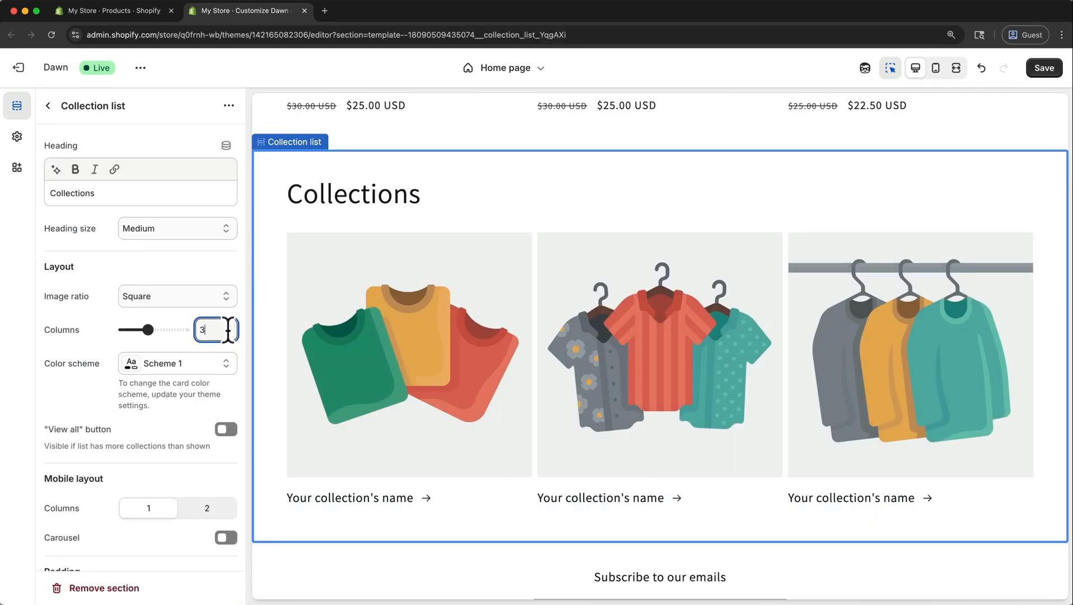
{"action": "key", "text": "BackSpace"}
{"action": "type", "text": "2"}
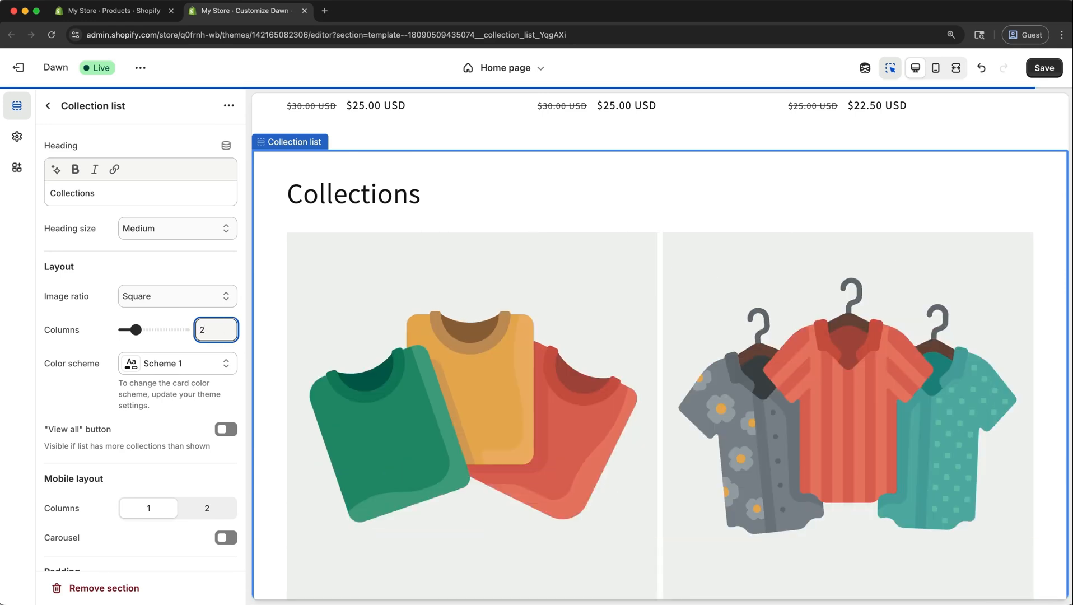
Clear the collection list section's heading and set its color scheme to Scheme 2.
{"action": "left_click", "coordinate": [159, 191]}
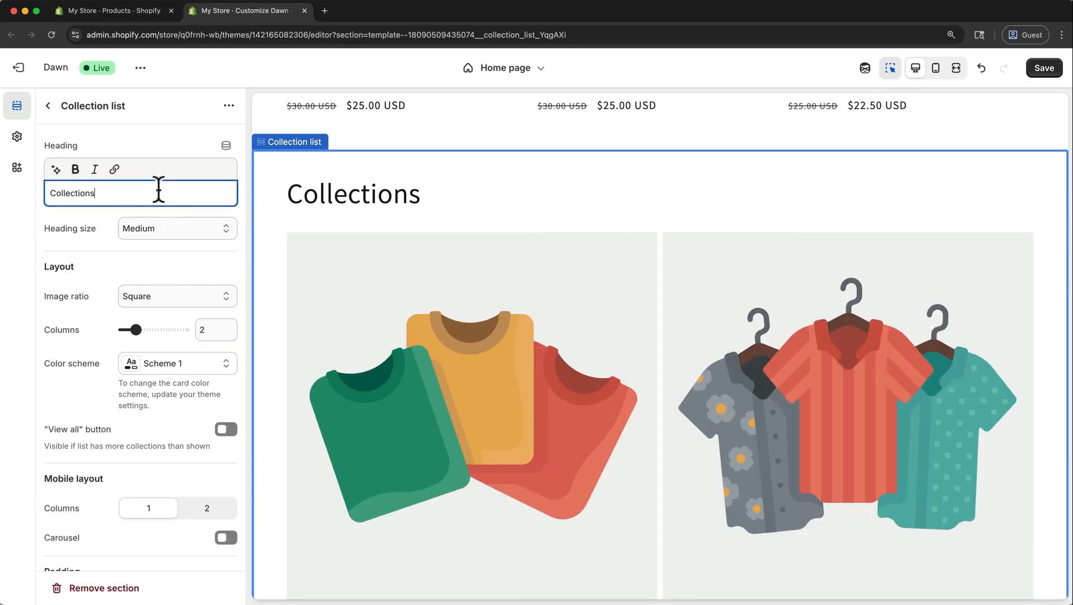
{"action": "left_click_drag", "start_coordinate": [159, 190], "coordinate": [42, 189]}
{"action": "key", "text": "BackSpace"}
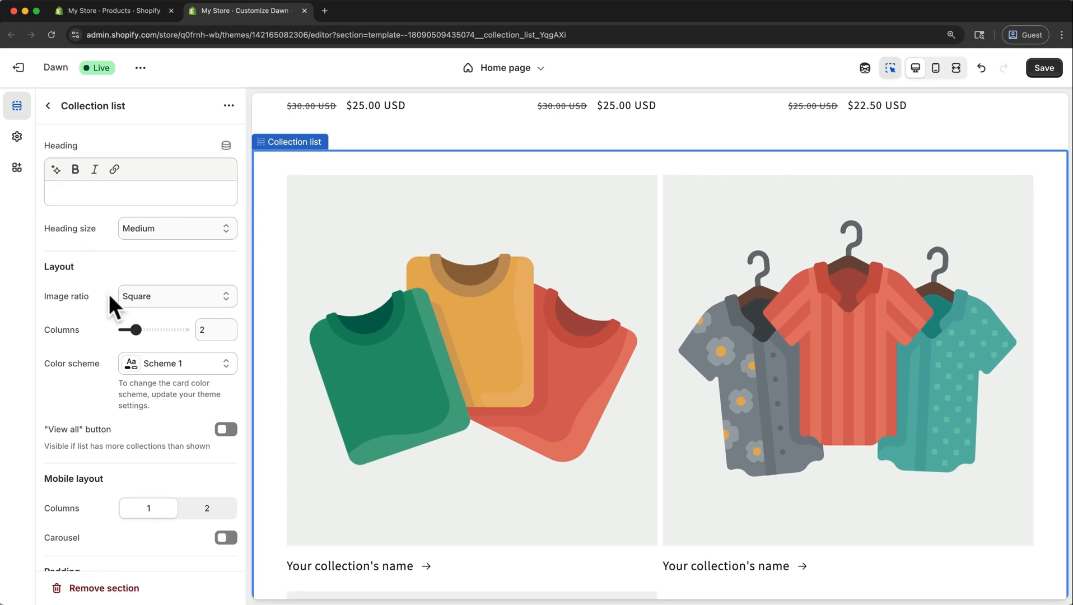
{"action": "left_click", "coordinate": [160, 367]}
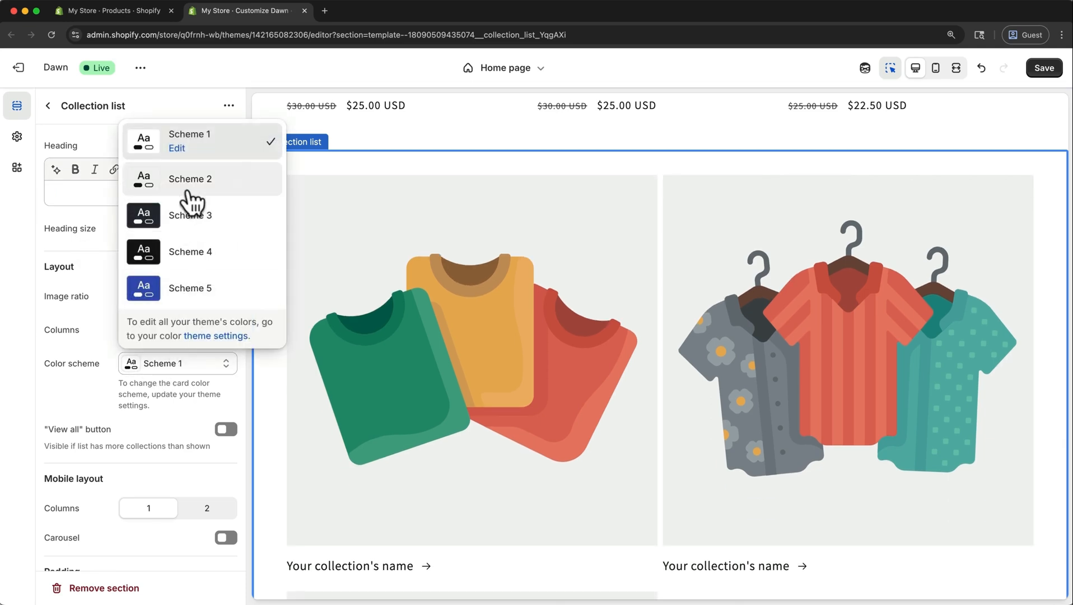
{"action": "left_click", "coordinate": [156, 186]}
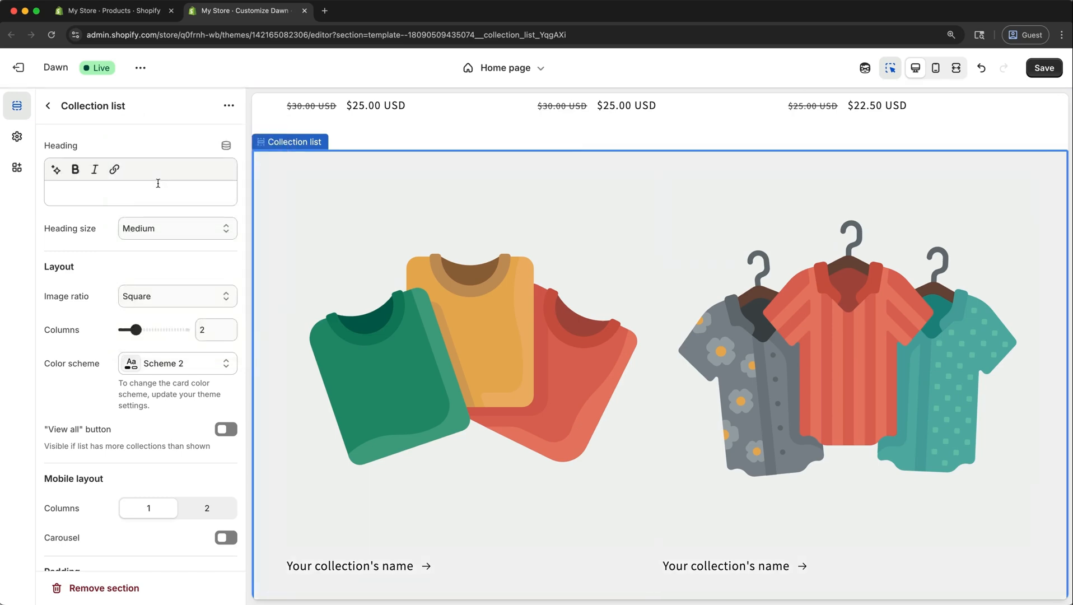
{"action": "scroll", "coordinate": [353, 199], "scroll_direction": "up", "scroll_amount": 6}
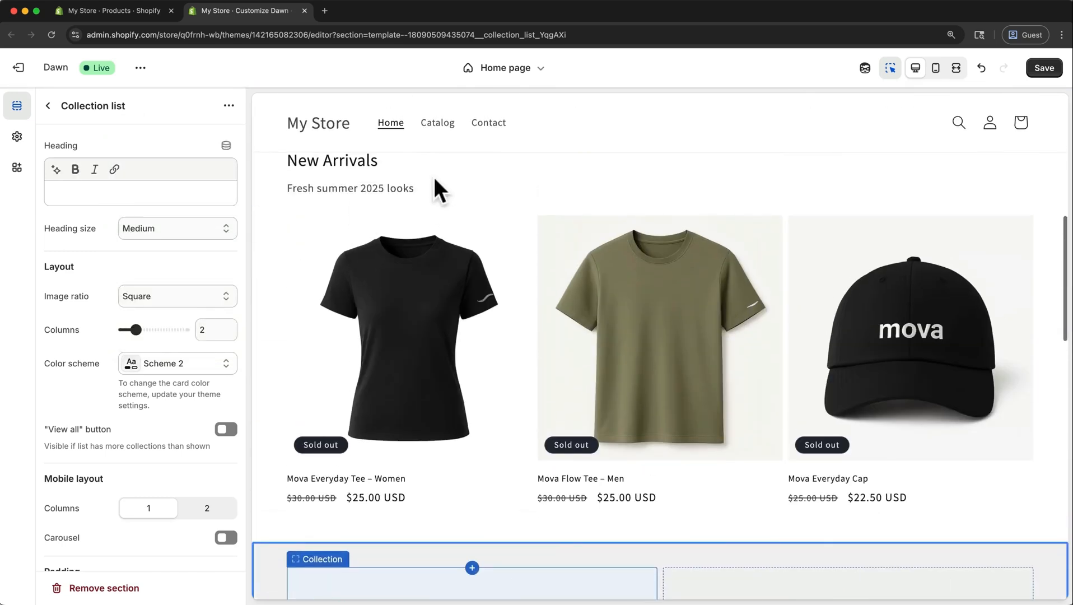
{"action": "scroll", "coordinate": [413, 289], "scroll_direction": "down", "scroll_amount": 7}
{"action": "scroll", "coordinate": [413, 289], "scroll_direction": "down", "scroll_amount": 1}
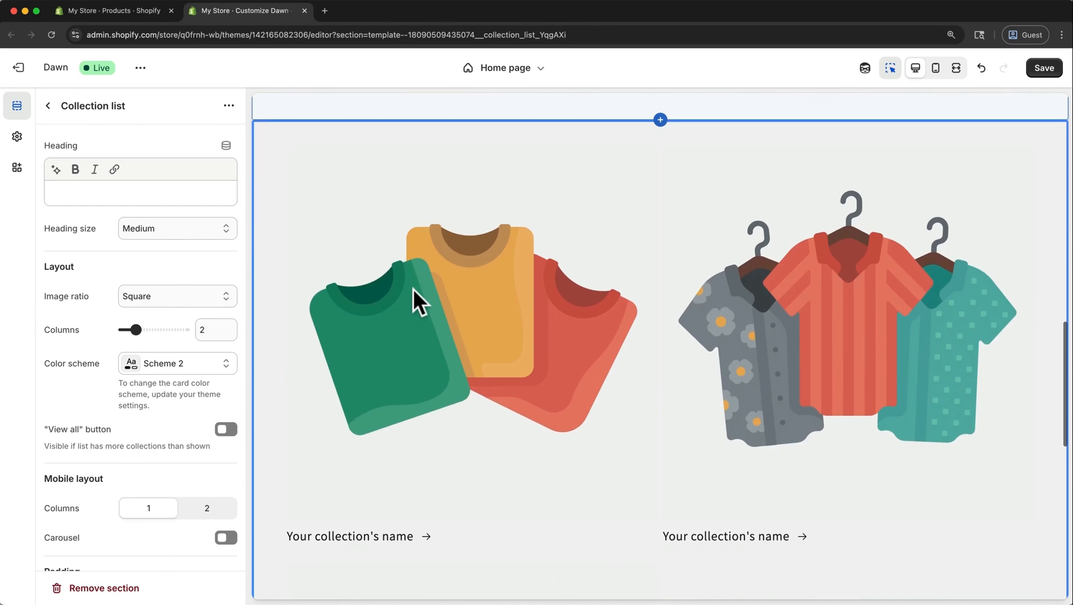
Assign the Men's collection to the collection list's first block and Women's to its second block.
{"action": "left_click", "coordinate": [501, 287]}
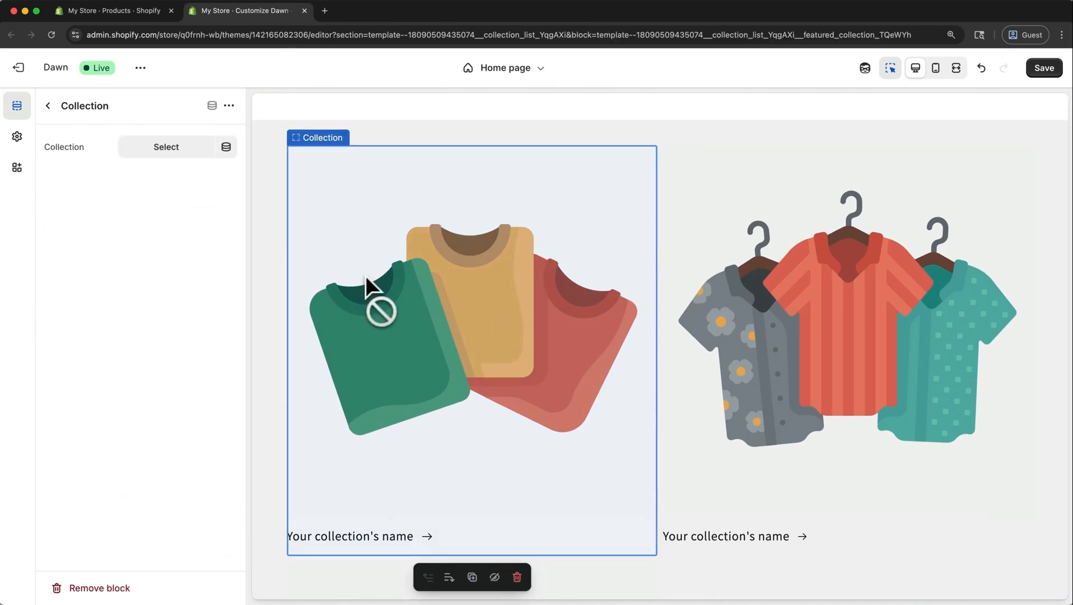
{"action": "left_click", "coordinate": [189, 151]}
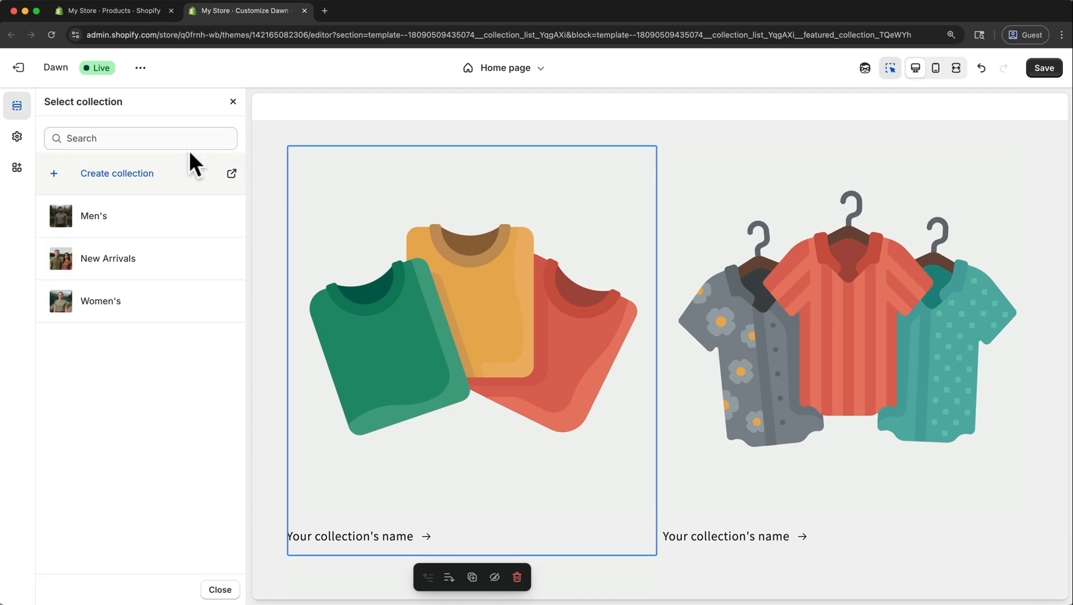
{"action": "left_click", "coordinate": [112, 214]}
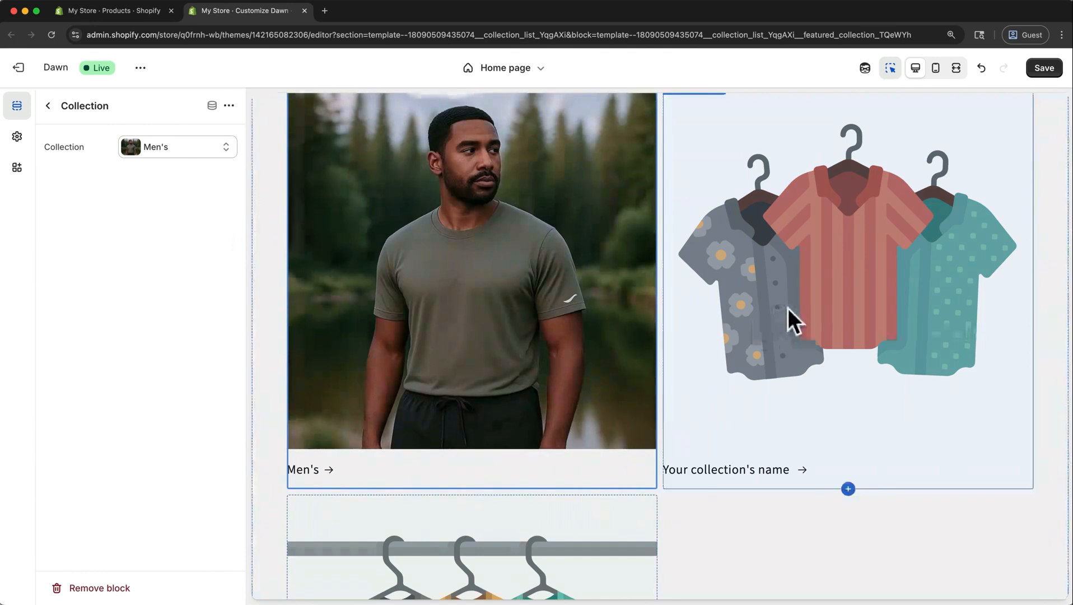
{"action": "left_click", "coordinate": [794, 321]}
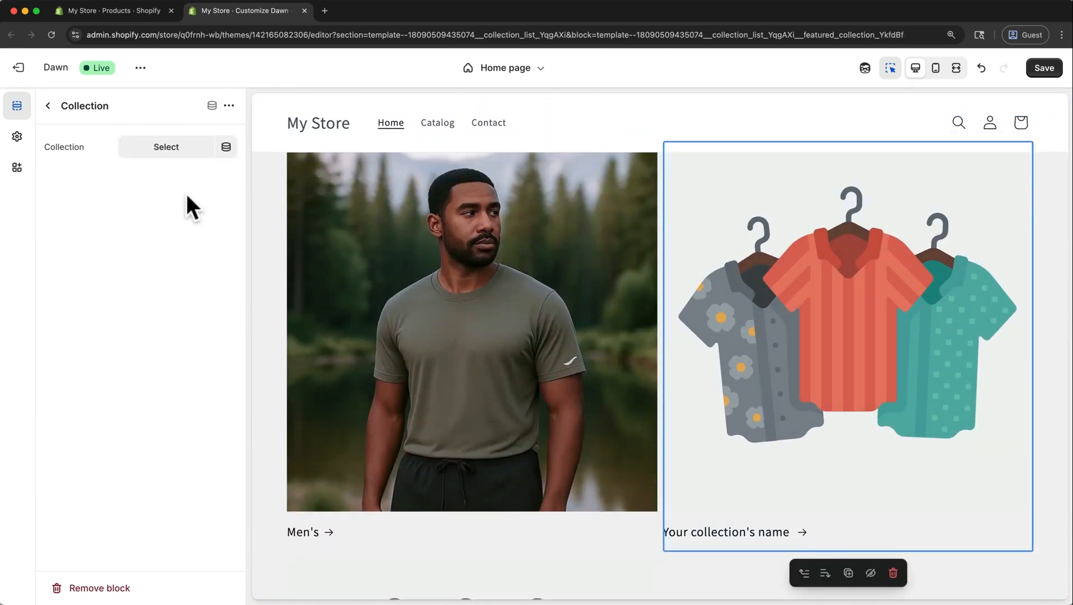
{"action": "left_click", "coordinate": [159, 147]}
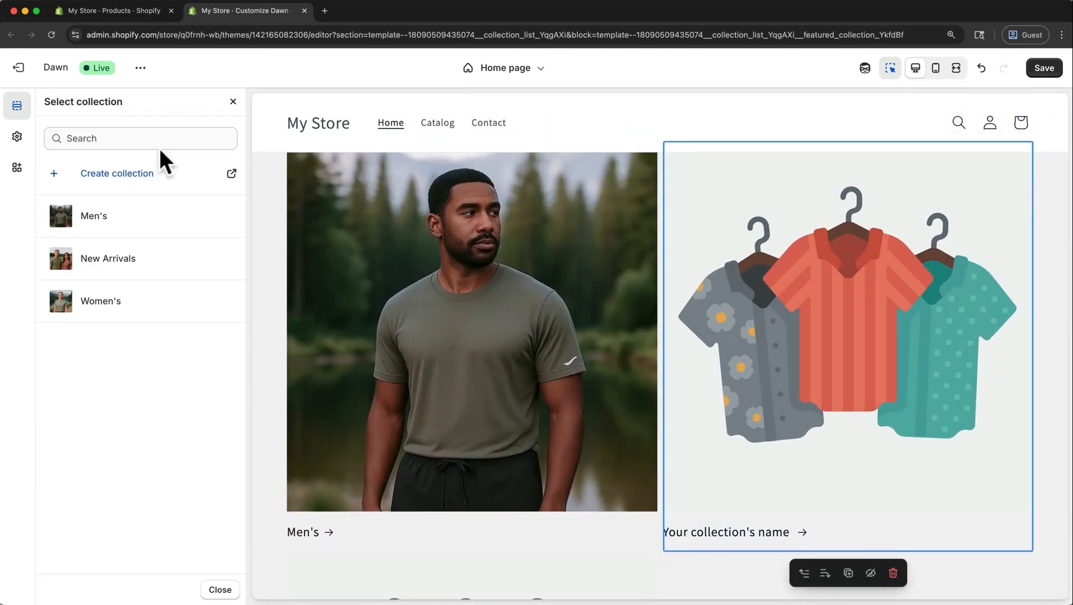
{"action": "left_click", "coordinate": [115, 297]}
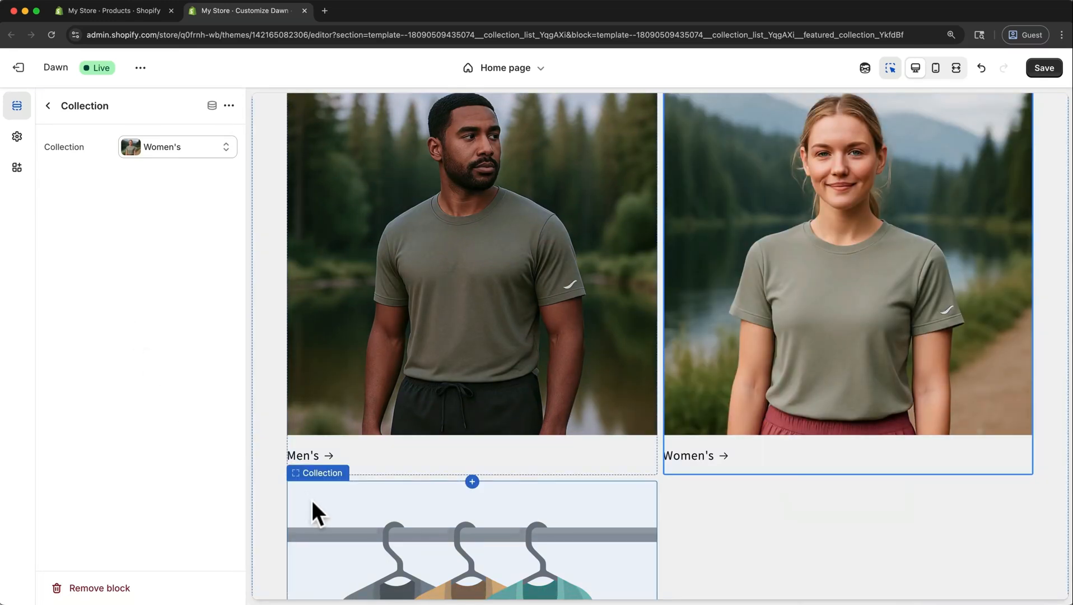
Delete the empty third block from the collection list, collapse the section, and save the home page.
{"action": "scroll", "coordinate": [312, 504], "scroll_direction": "down", "scroll_amount": 10}
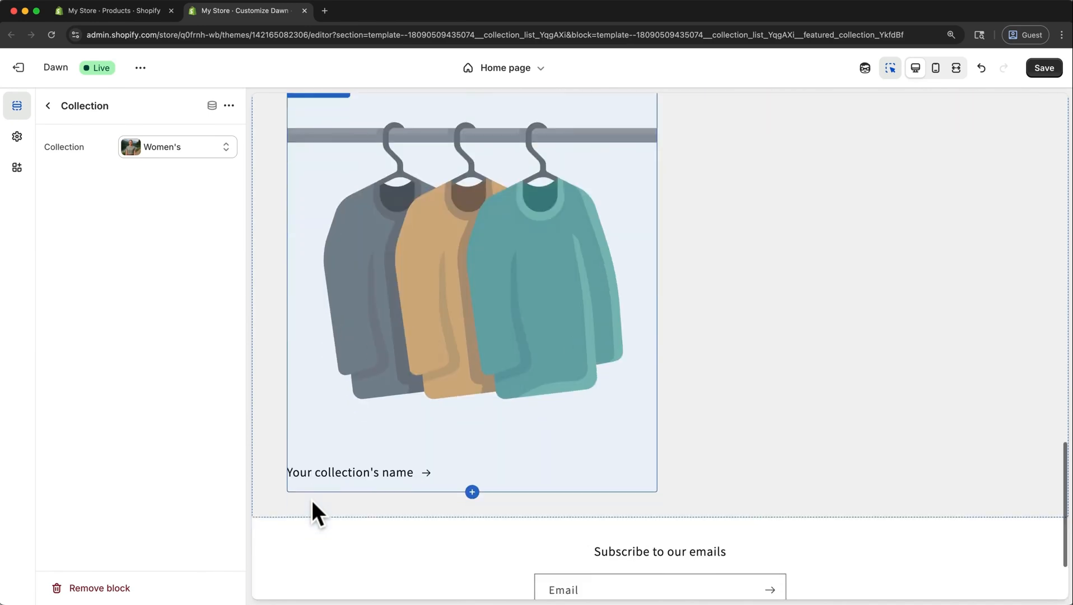
{"action": "left_click", "coordinate": [421, 412]}
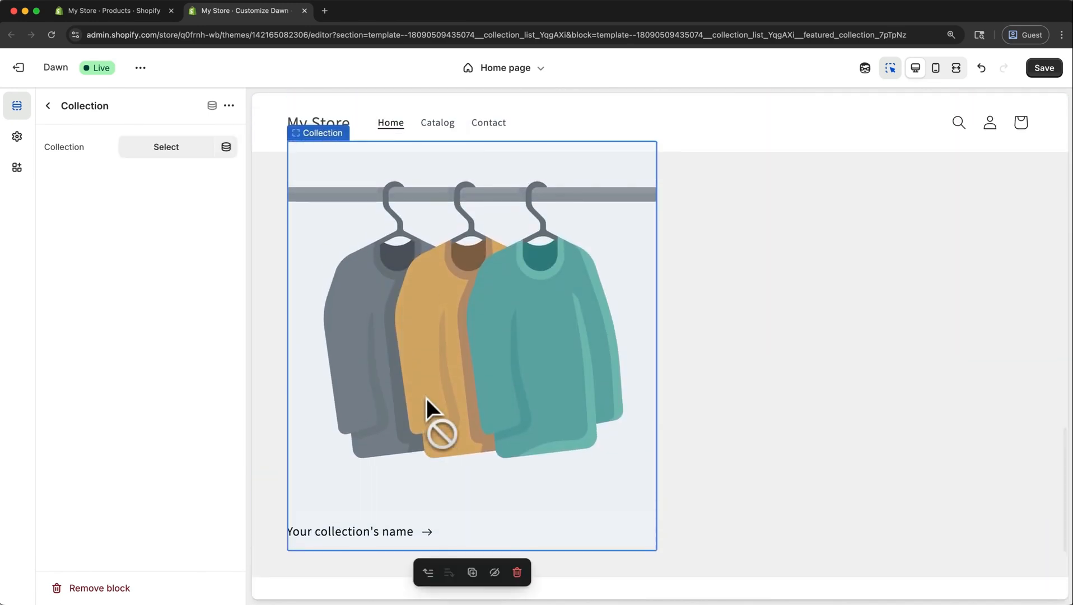
{"action": "left_click", "coordinate": [517, 572]}
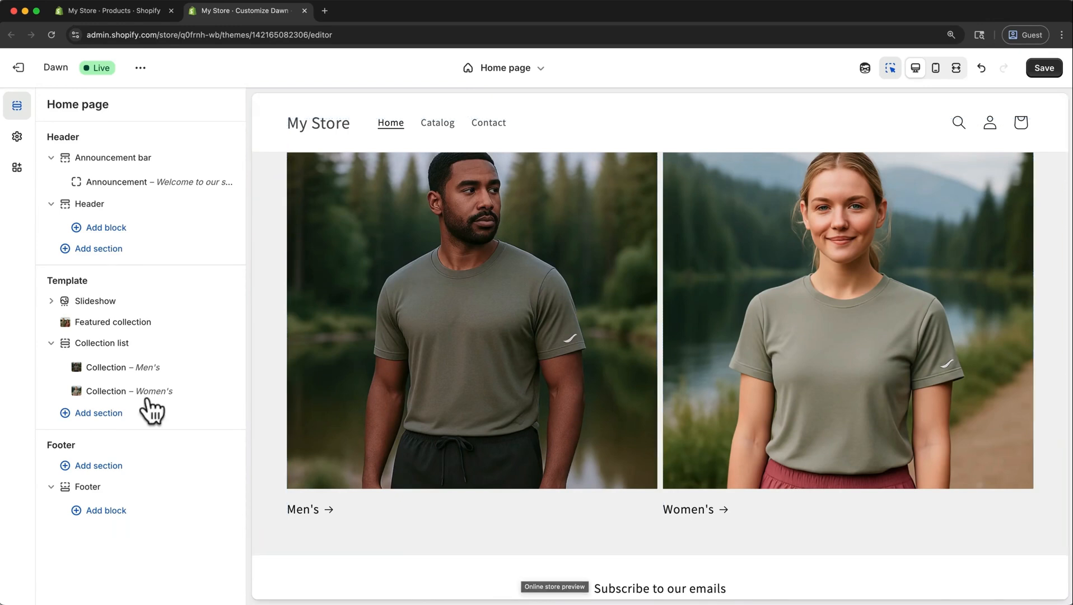
{"action": "left_click", "coordinate": [51, 343]}
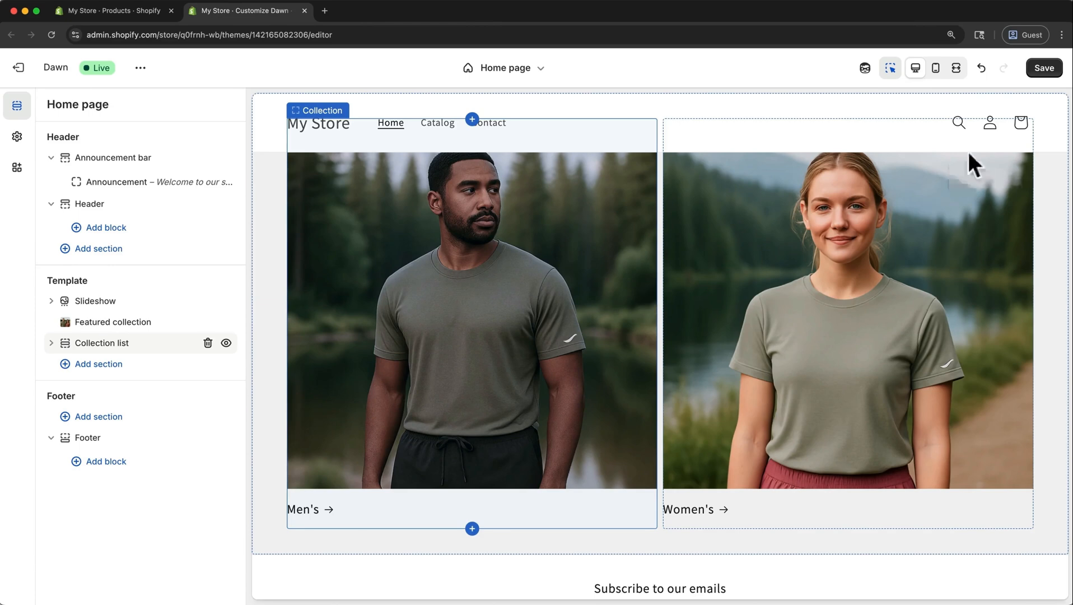
{"action": "left_click", "coordinate": [1055, 68]}
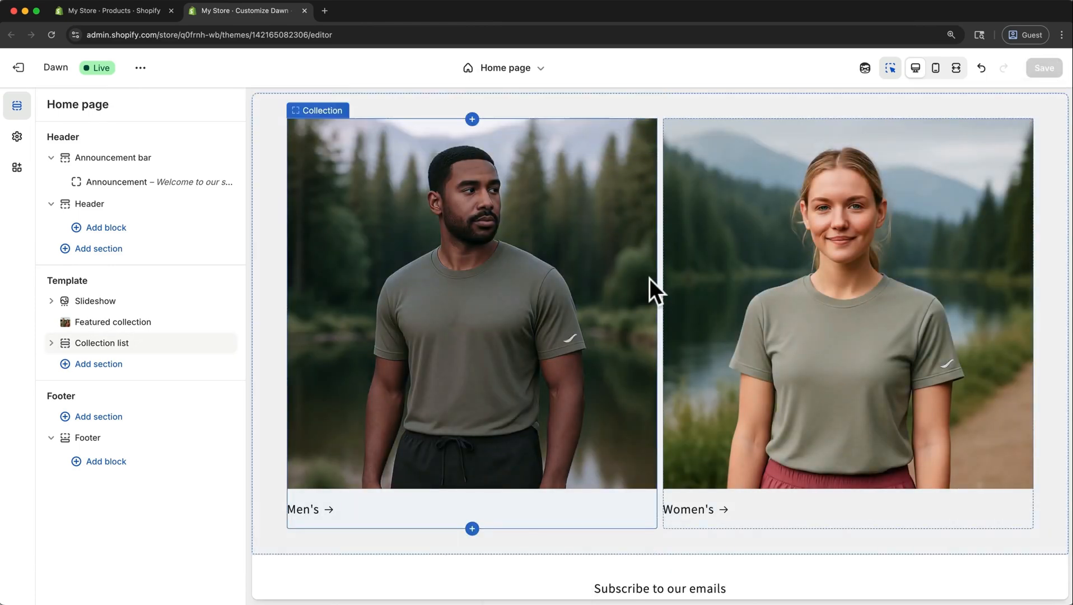
{"action": "scroll", "coordinate": [649, 279], "scroll_direction": "up", "scroll_amount": 7}
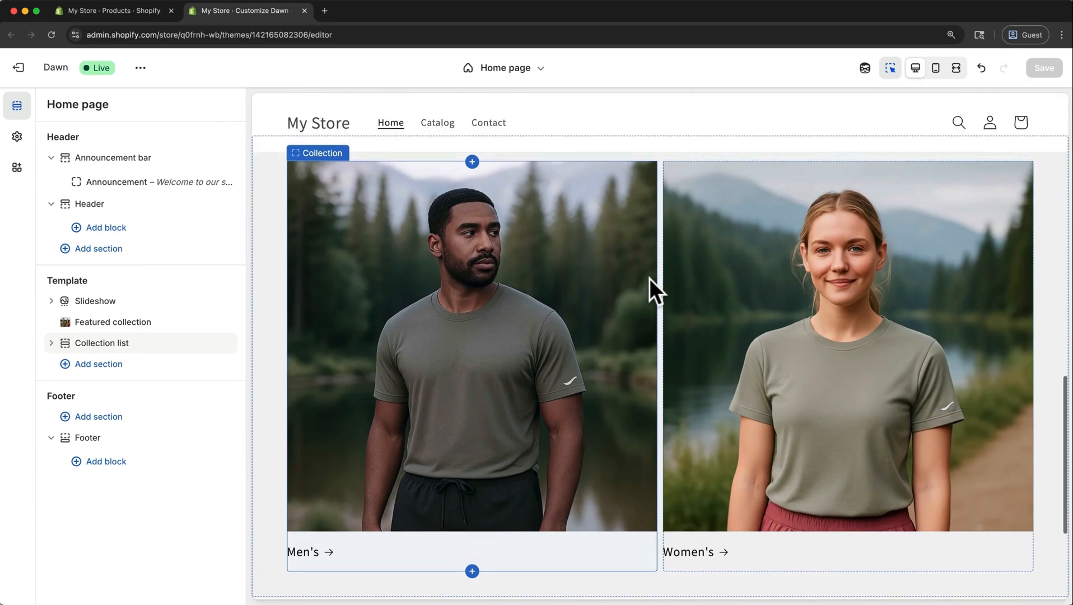
Delete the "Welcome to our store" announcement and remove the Announcement bar section from the home page header.
{"action": "scroll", "coordinate": [650, 279], "scroll_direction": "up", "scroll_amount": 7}
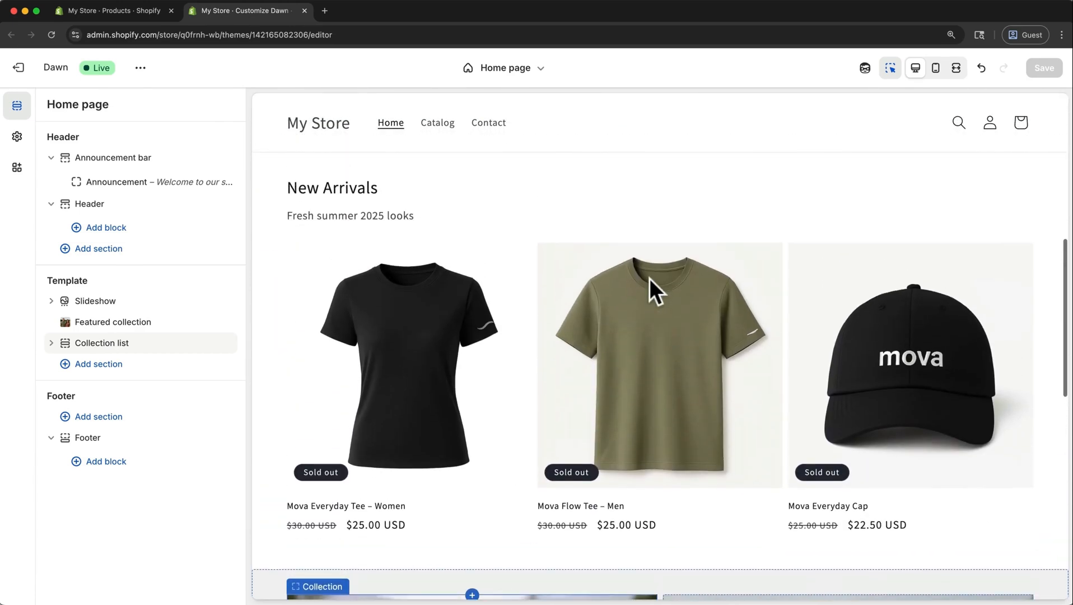
{"action": "scroll", "coordinate": [649, 279], "scroll_direction": "up", "scroll_amount": 1}
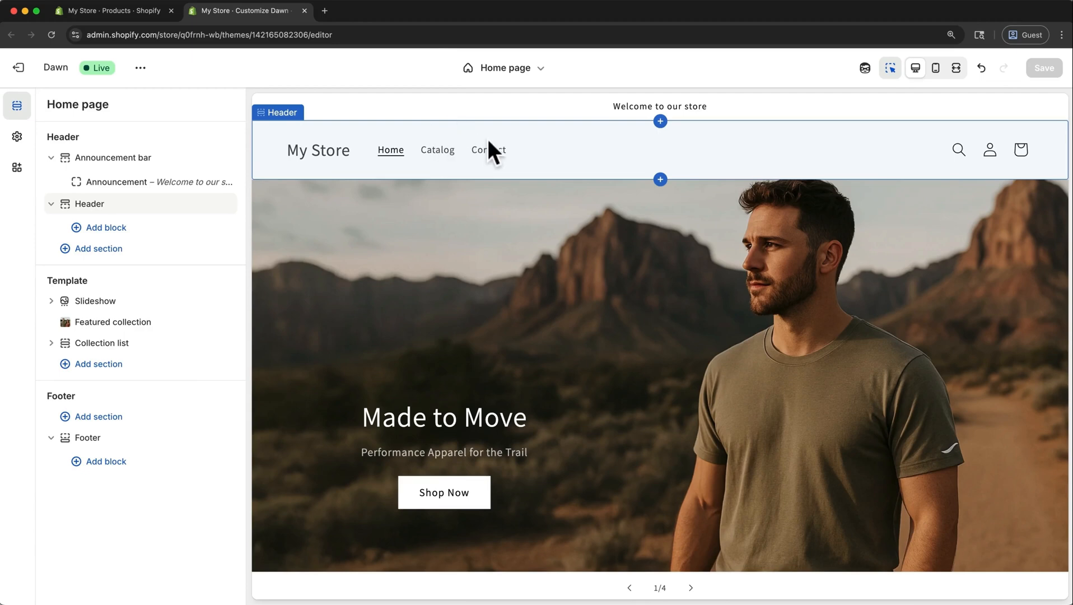
{"action": "scroll", "coordinate": [488, 140], "scroll_direction": "down", "scroll_amount": 15}
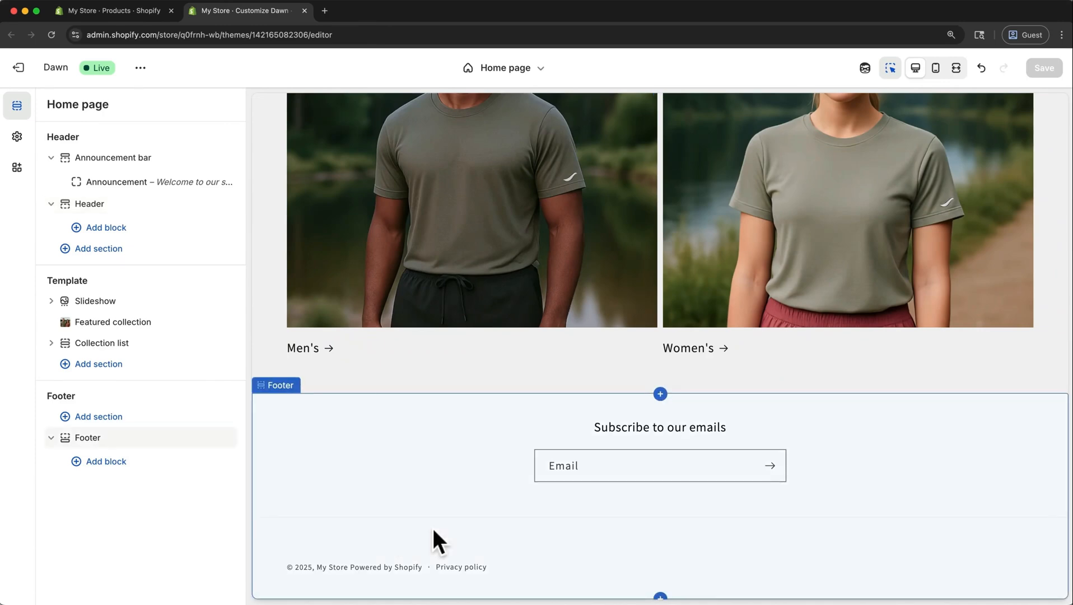
{"action": "scroll", "coordinate": [433, 530], "scroll_direction": "up", "scroll_amount": 15}
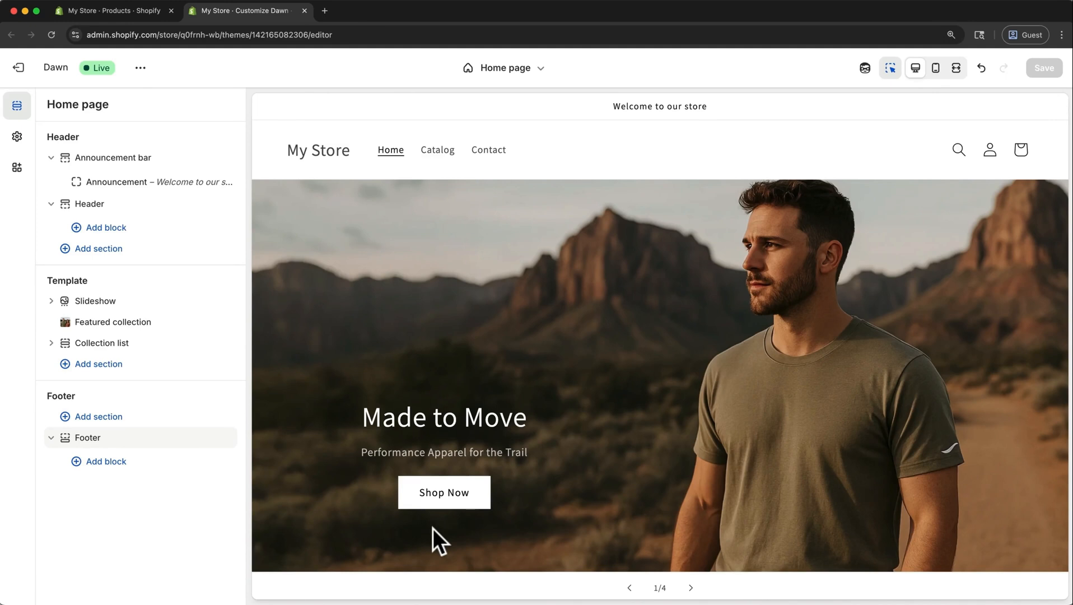
{"action": "left_click", "coordinate": [140, 160]}
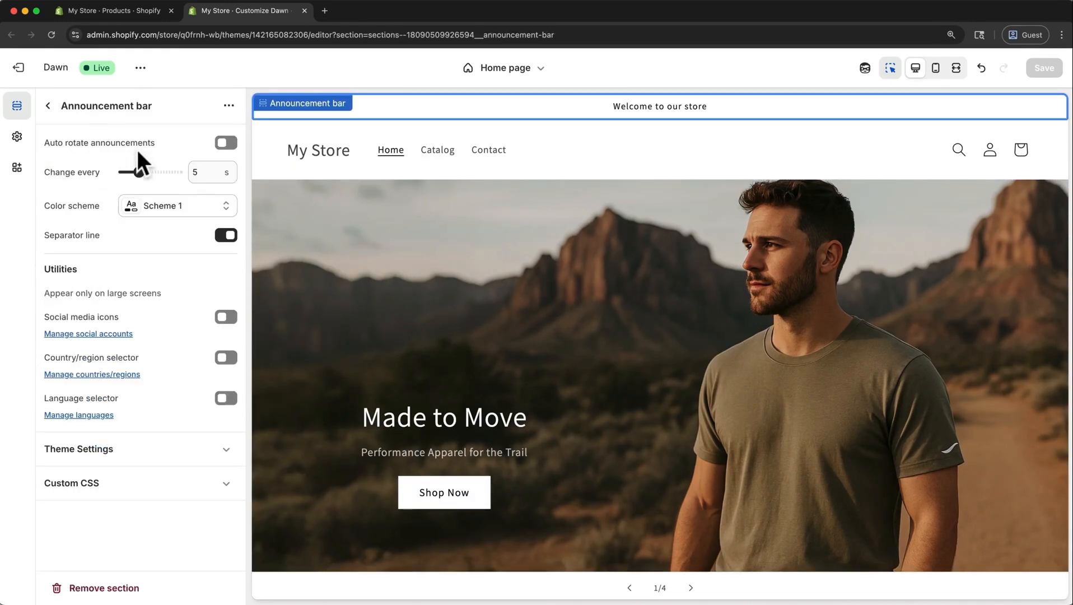
{"action": "left_click", "coordinate": [488, 110]}
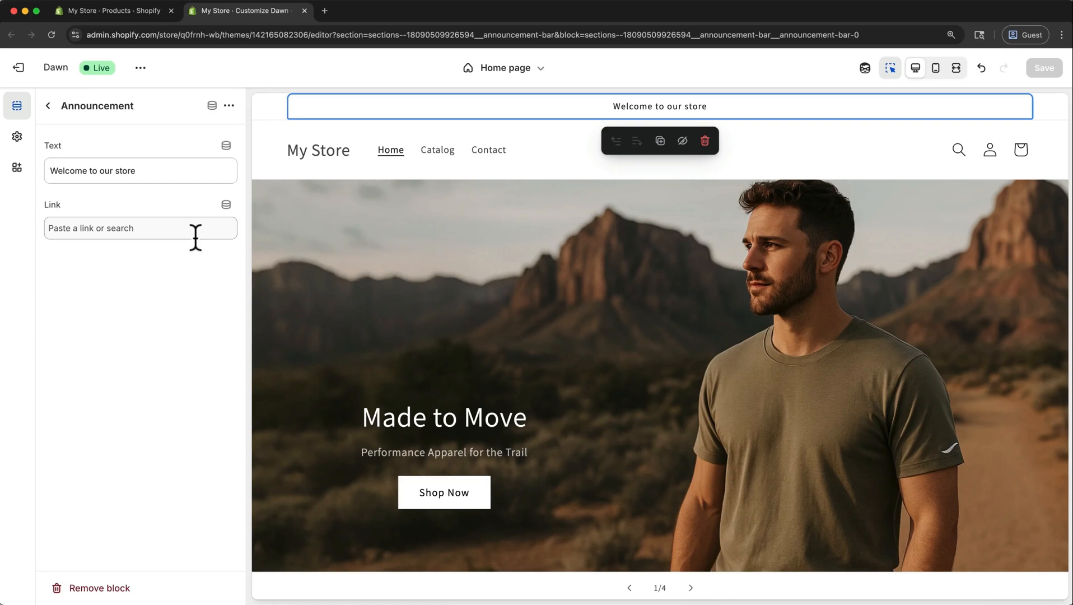
{"action": "left_click", "coordinate": [705, 141]}
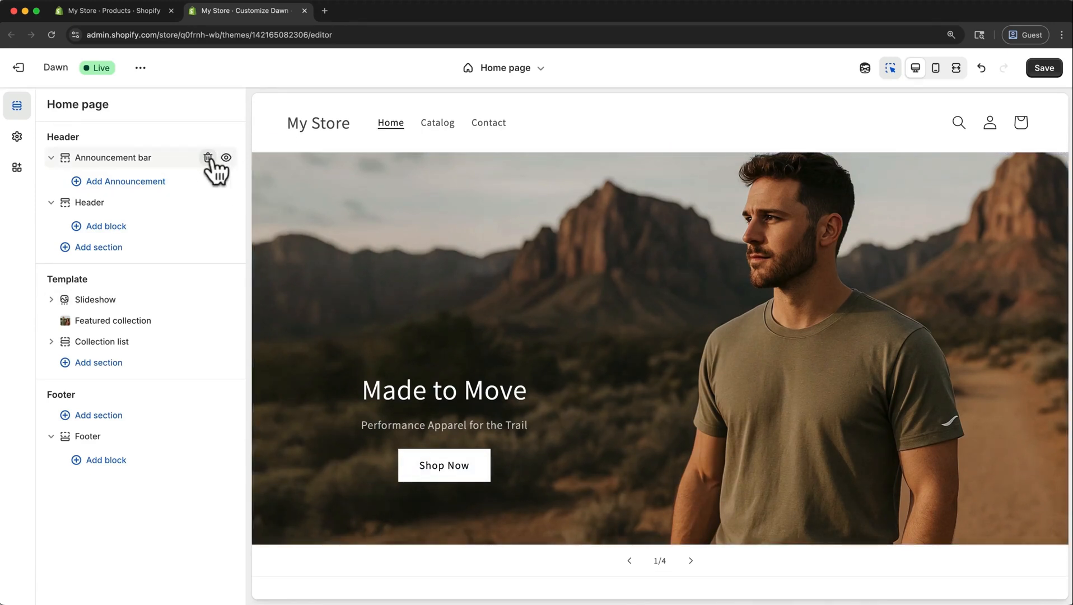
{"action": "left_click", "coordinate": [207, 158]}
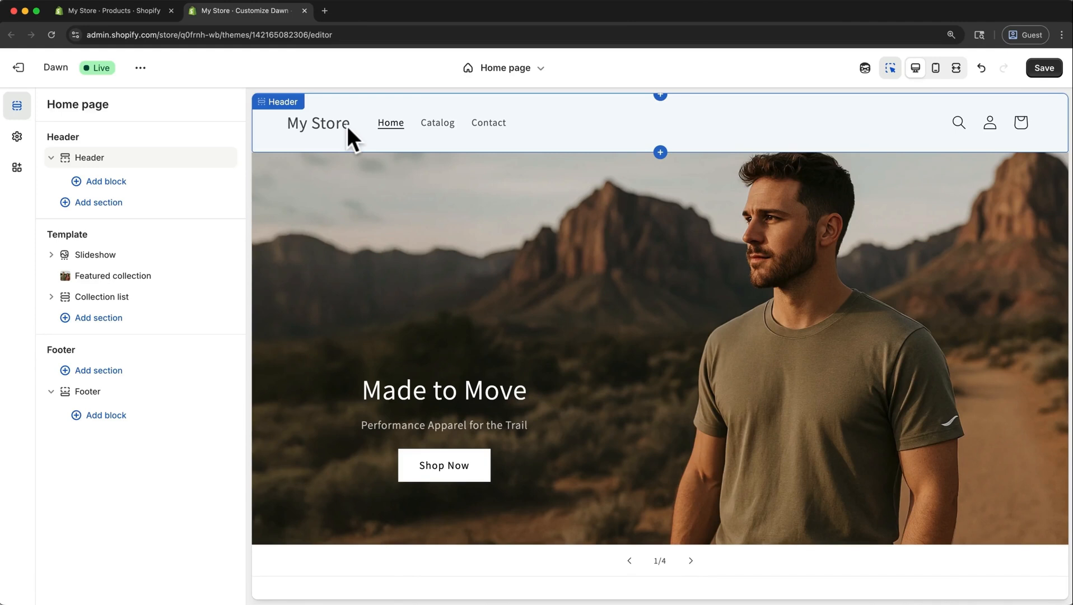
Upload wordmark_brown.png from the Logo folder and apply it as the header's logo through the theme settings.
{"action": "left_click", "coordinate": [116, 157]}
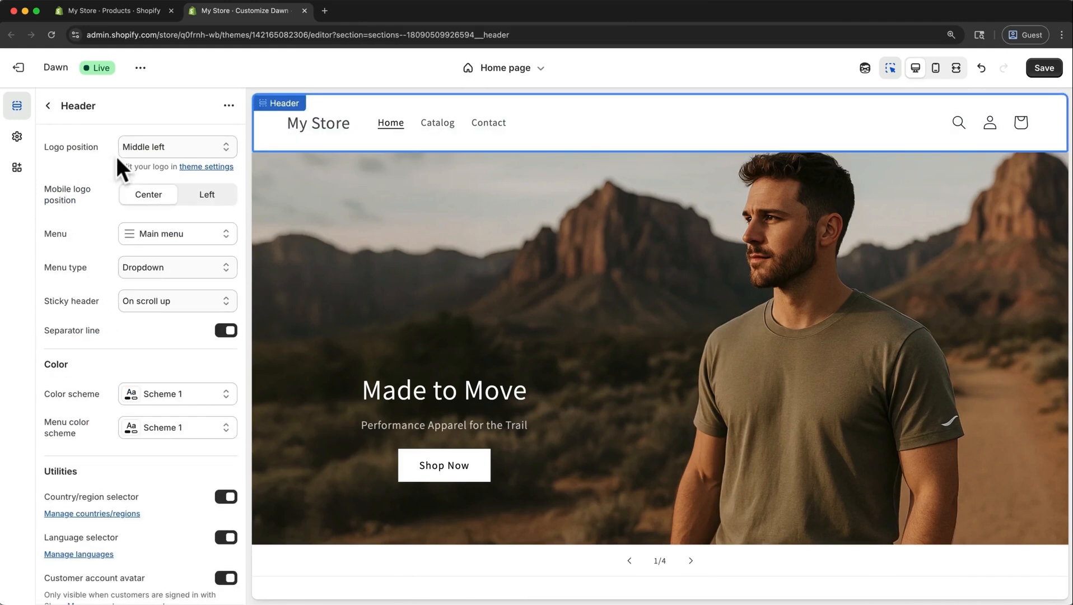
{"action": "scroll", "coordinate": [117, 158], "scroll_direction": "down", "scroll_amount": 10}
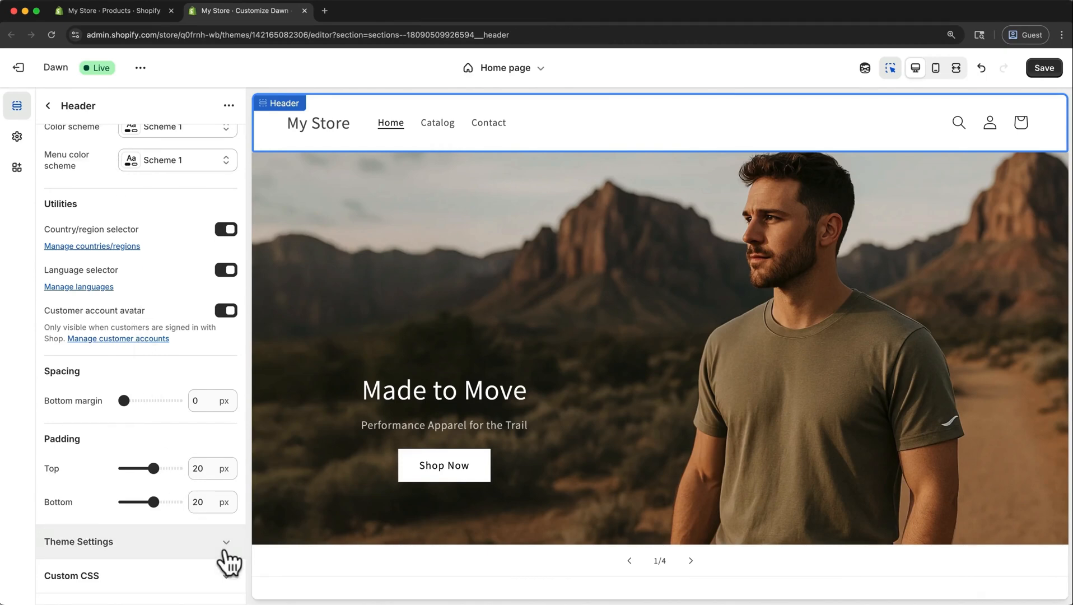
{"action": "left_click", "coordinate": [222, 553]}
{"action": "scroll", "coordinate": [221, 552], "scroll_direction": "down", "scroll_amount": 10}
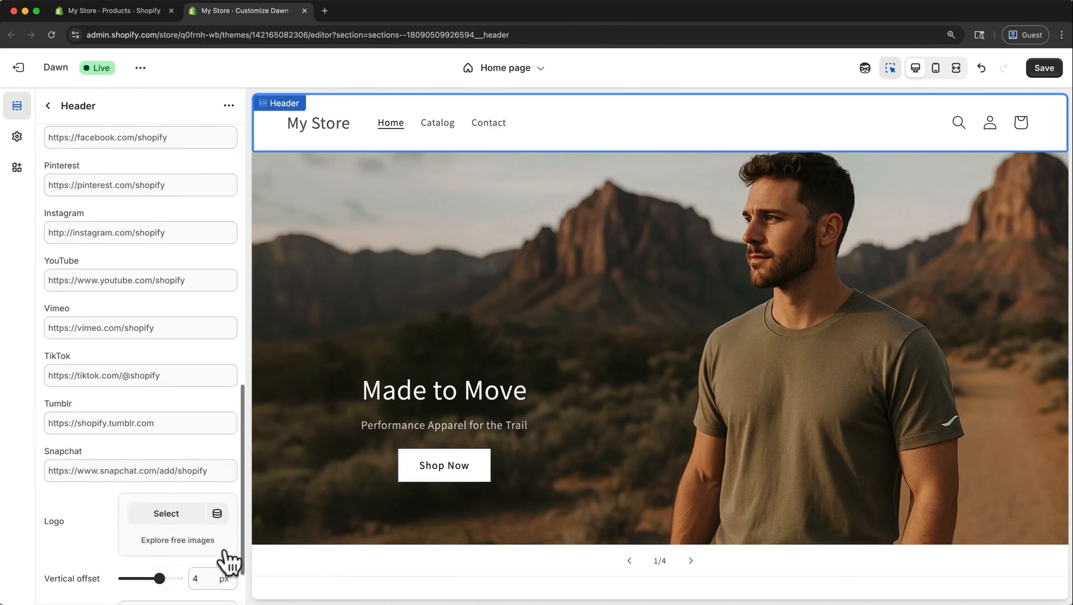
{"action": "scroll", "coordinate": [222, 563], "scroll_direction": "down", "scroll_amount": 3}
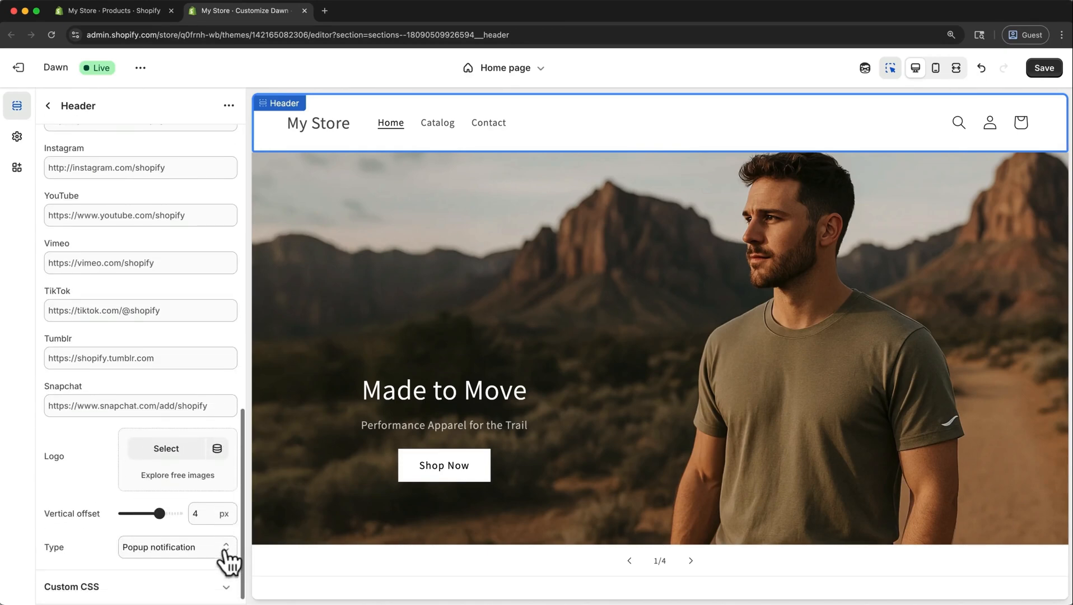
{"action": "left_click", "coordinate": [167, 439]}
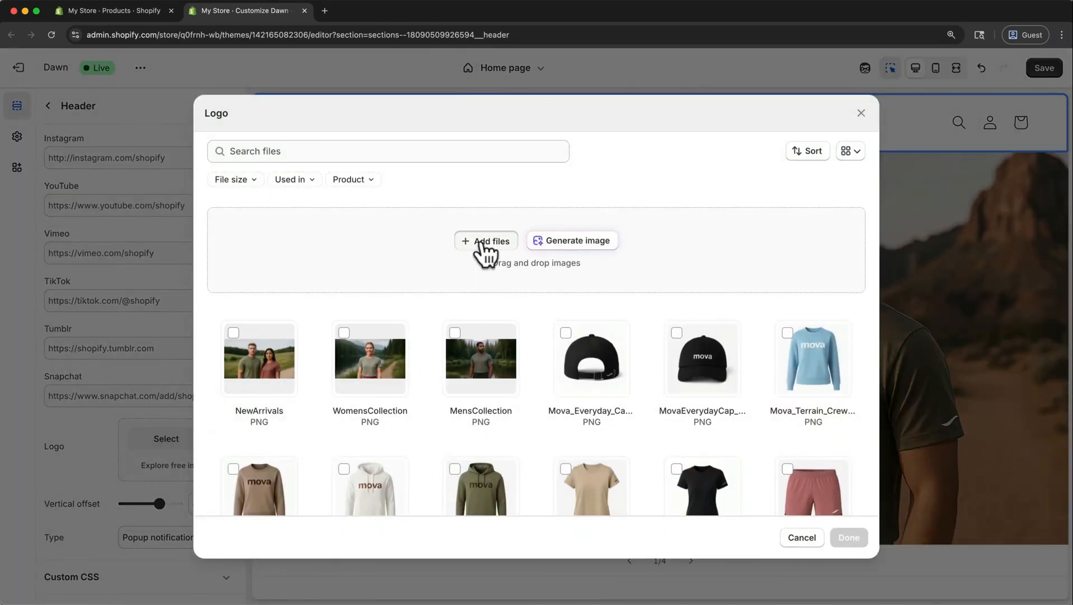
{"action": "left_click", "coordinate": [483, 242]}
{"action": "key", "text": "super+Up"}
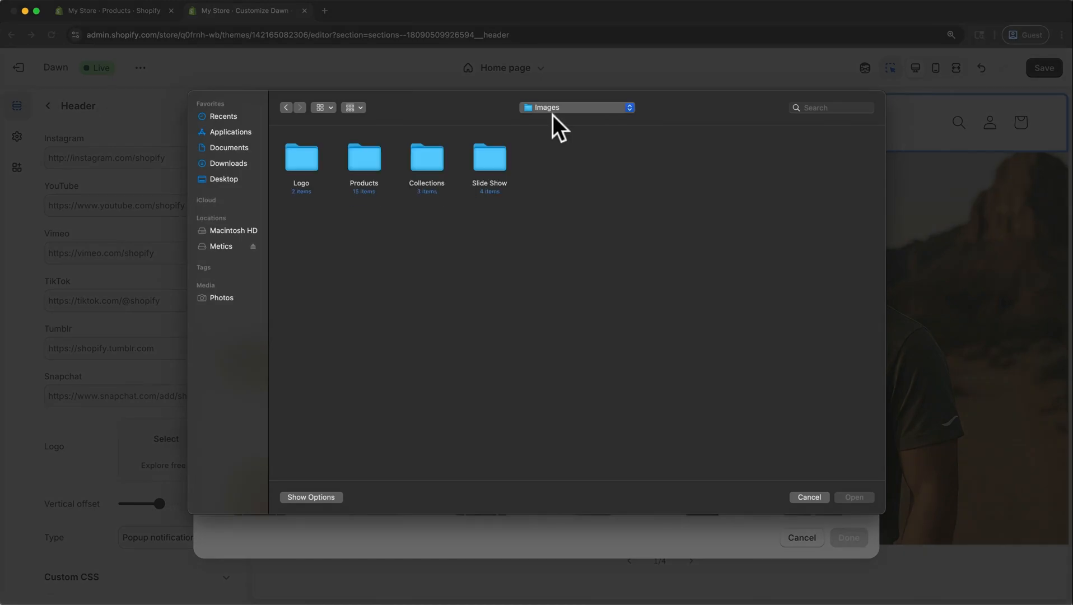
{"action": "double_click", "coordinate": [301, 159]}
{"action": "left_click", "coordinate": [299, 162]}
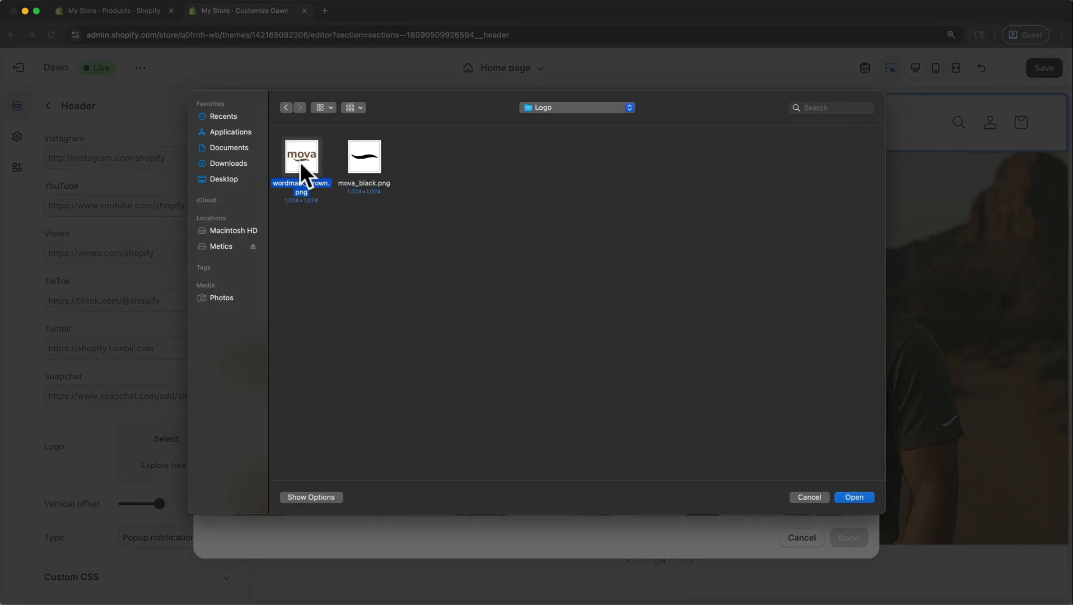
{"action": "left_click", "coordinate": [864, 497]}
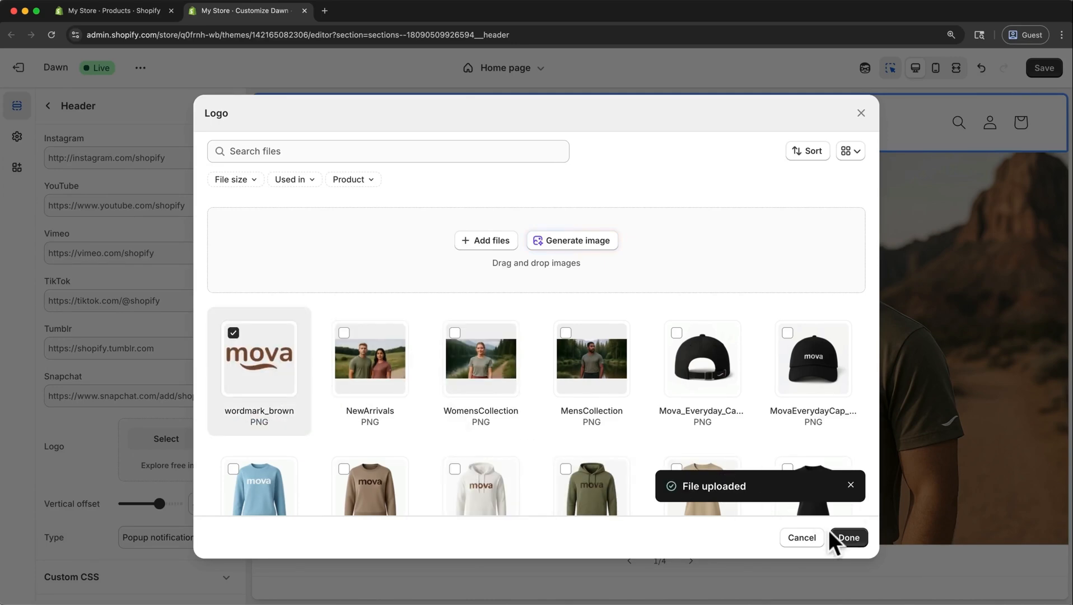
{"action": "left_click", "coordinate": [845, 537]}
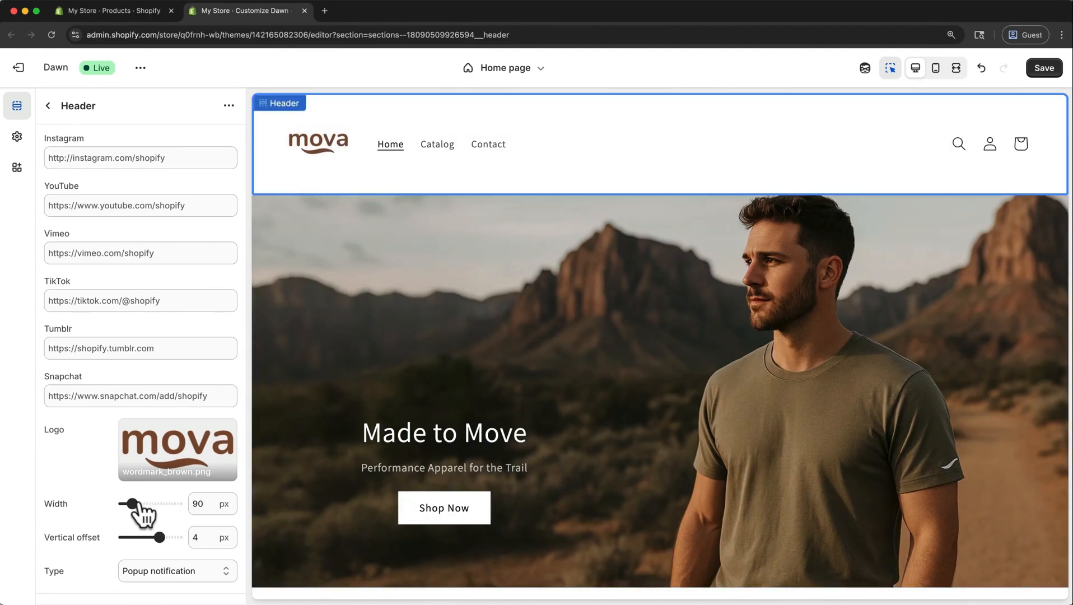
{"action": "left_click_drag", "start_coordinate": [135, 505], "coordinate": [133, 508]}
{"action": "left_click", "coordinate": [159, 537]}
{"action": "left_click_drag", "start_coordinate": [159, 538], "coordinate": [159, 538]}
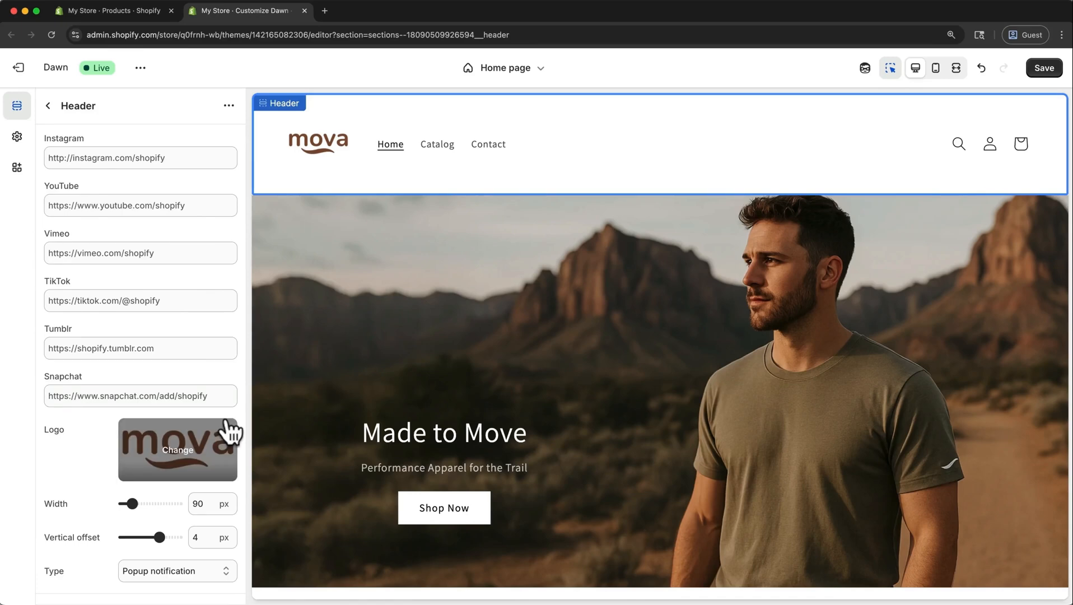
Crop the logo image freeform to about 1024 × 730 px, trimming empty space above and below the wordmark, and save it.
{"action": "left_click", "coordinate": [227, 434]}
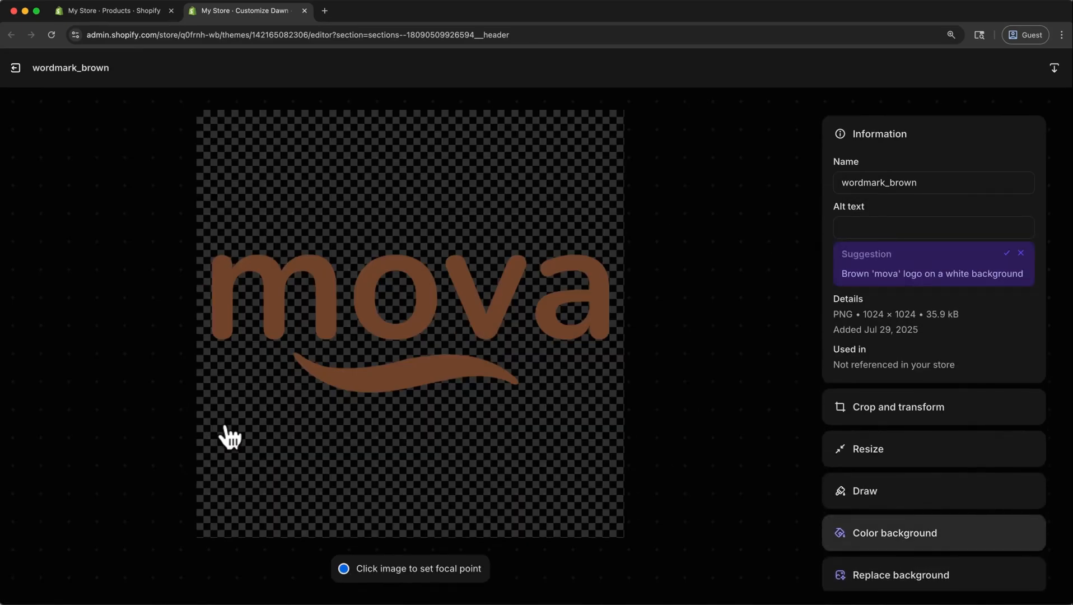
{"action": "left_click", "coordinate": [856, 421]}
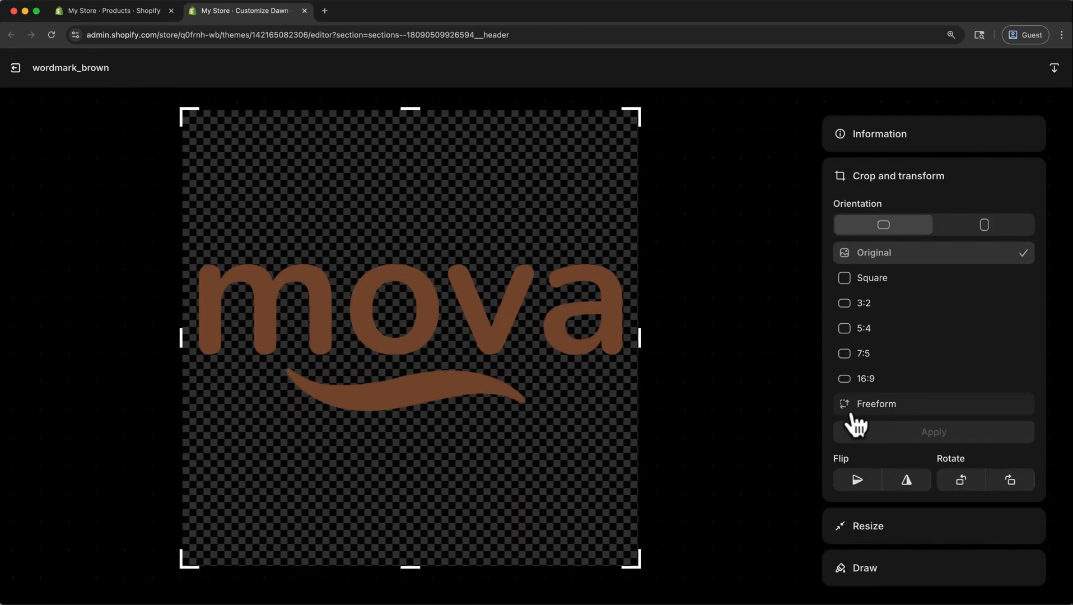
{"action": "left_click", "coordinate": [880, 404]}
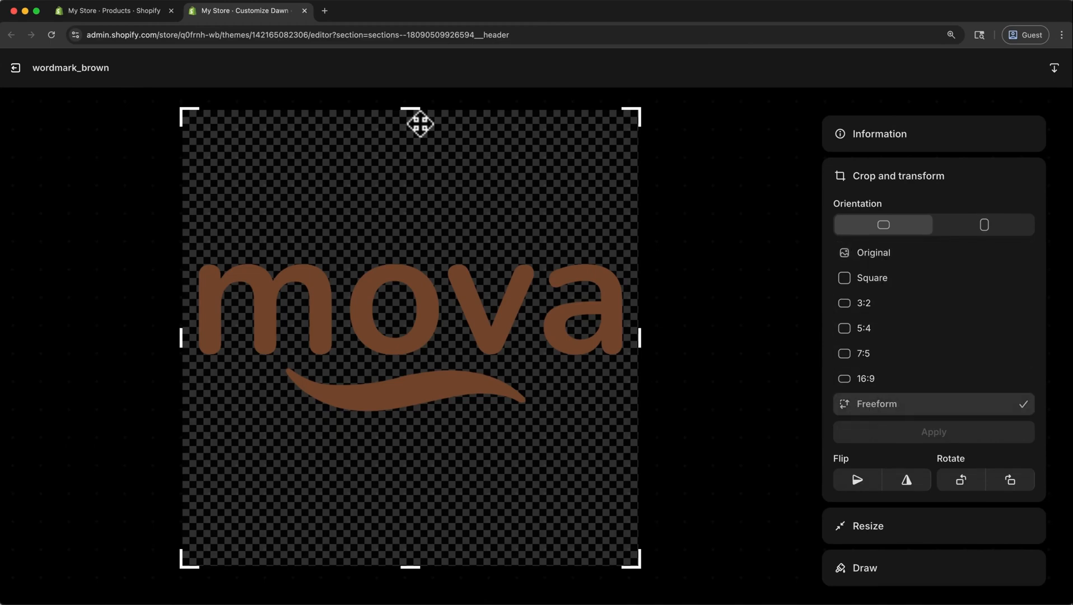
{"action": "left_click_drag", "start_coordinate": [407, 108], "coordinate": [409, 216]}
{"action": "left_click_drag", "start_coordinate": [412, 567], "coordinate": [414, 499]}
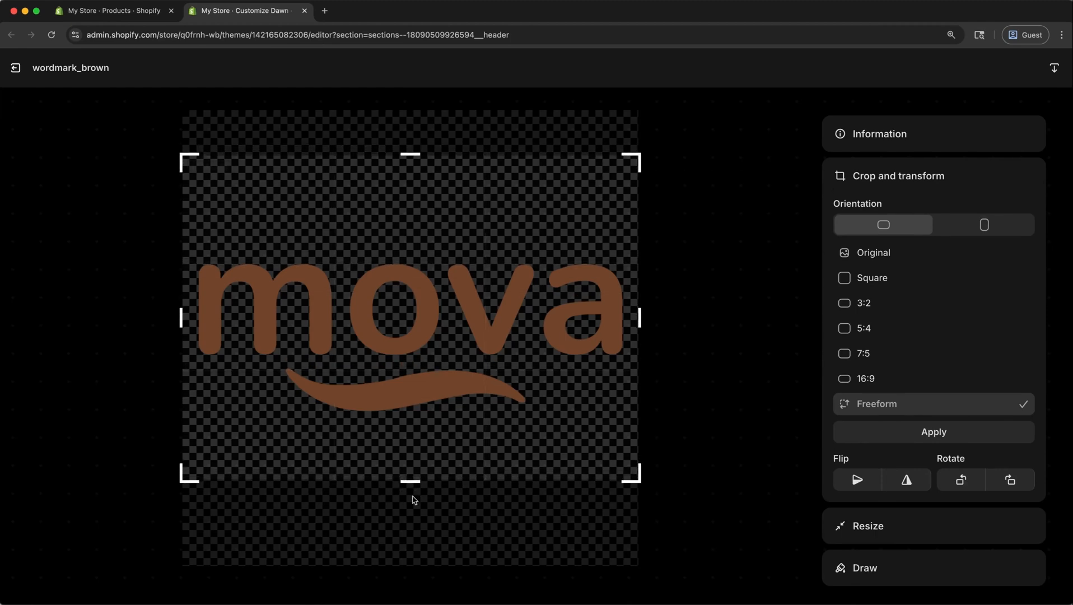
{"action": "left_click", "coordinate": [849, 433]}
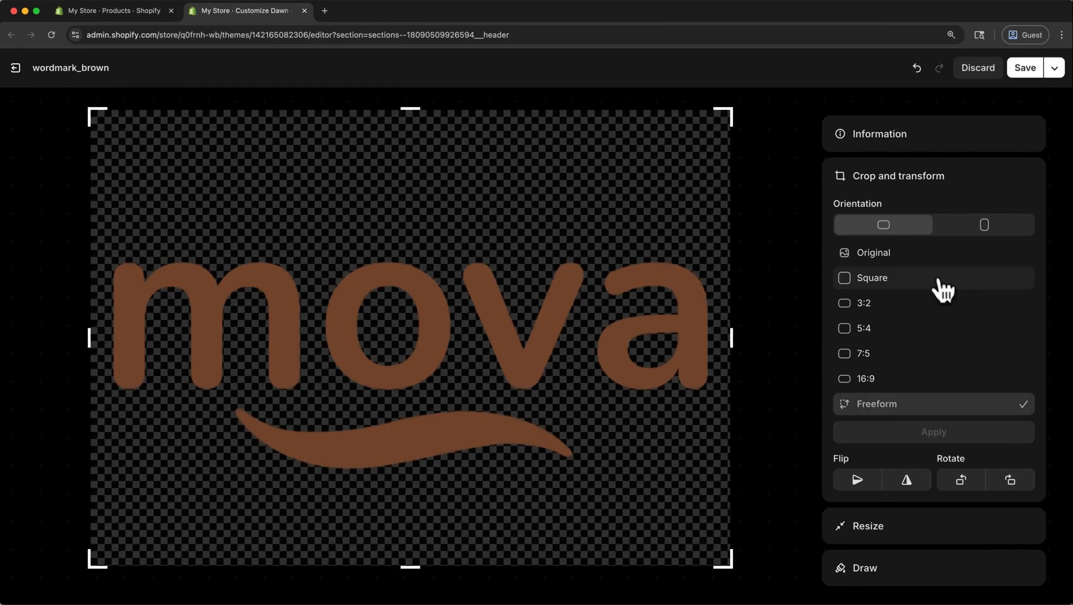
{"action": "left_click", "coordinate": [1024, 67]}
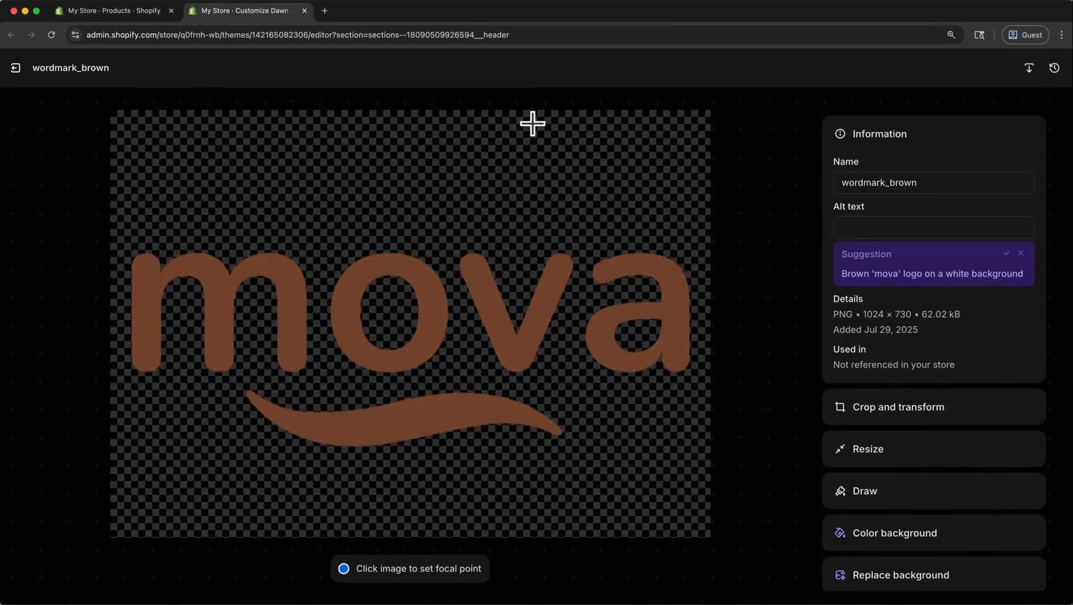
{"action": "left_click", "coordinate": [16, 68]}
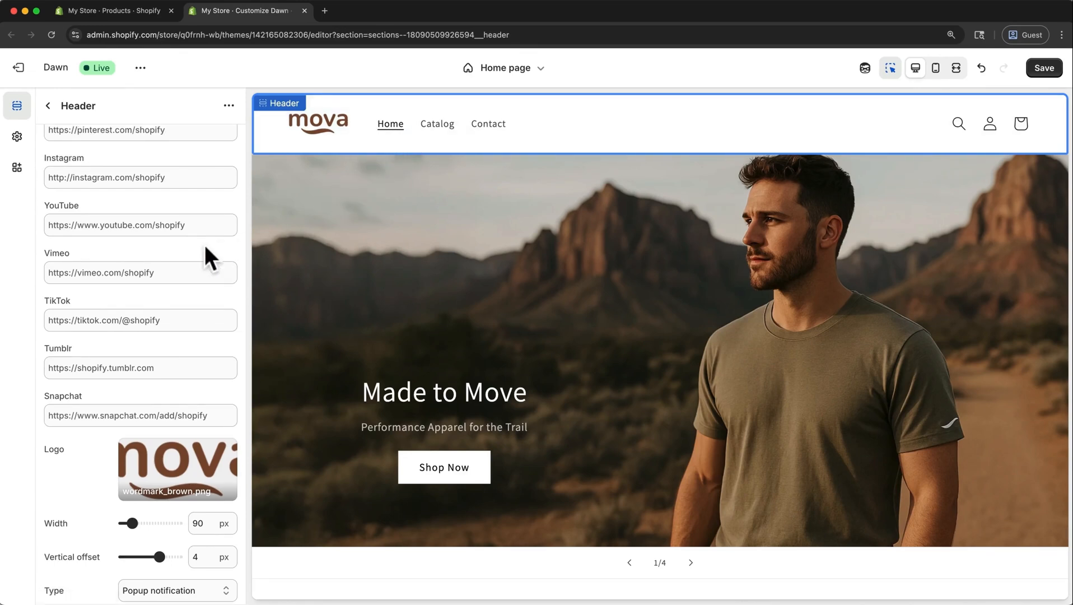
Preview the Top center logo position in the header and settle on Middle center.
{"action": "scroll", "coordinate": [203, 246], "scroll_direction": "up", "scroll_amount": 5}
{"action": "scroll", "coordinate": [202, 245], "scroll_direction": "up", "scroll_amount": 10}
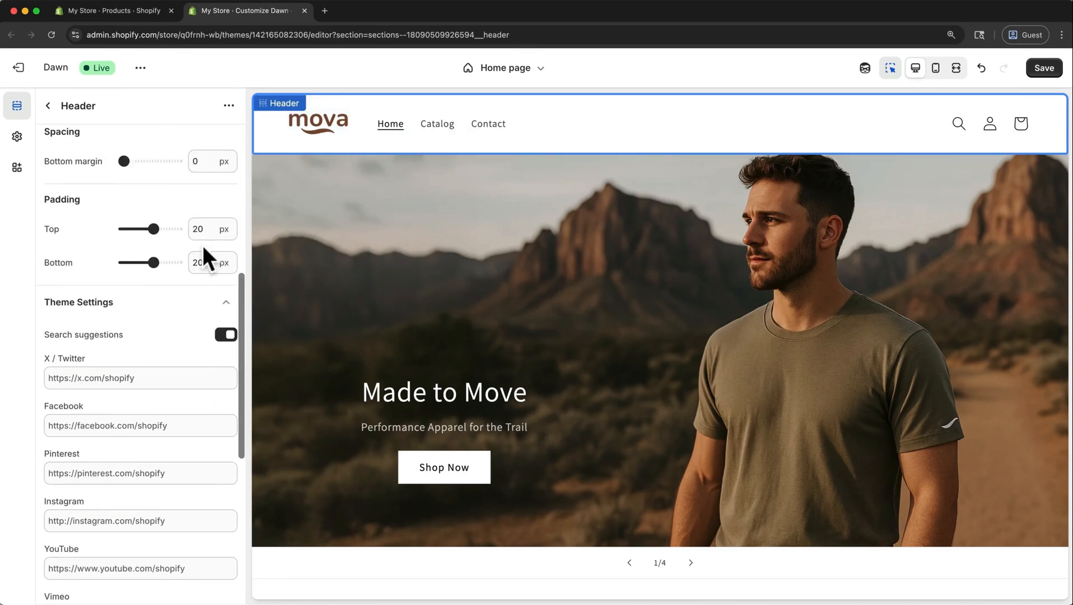
{"action": "scroll", "coordinate": [202, 244], "scroll_direction": "up", "scroll_amount": 10}
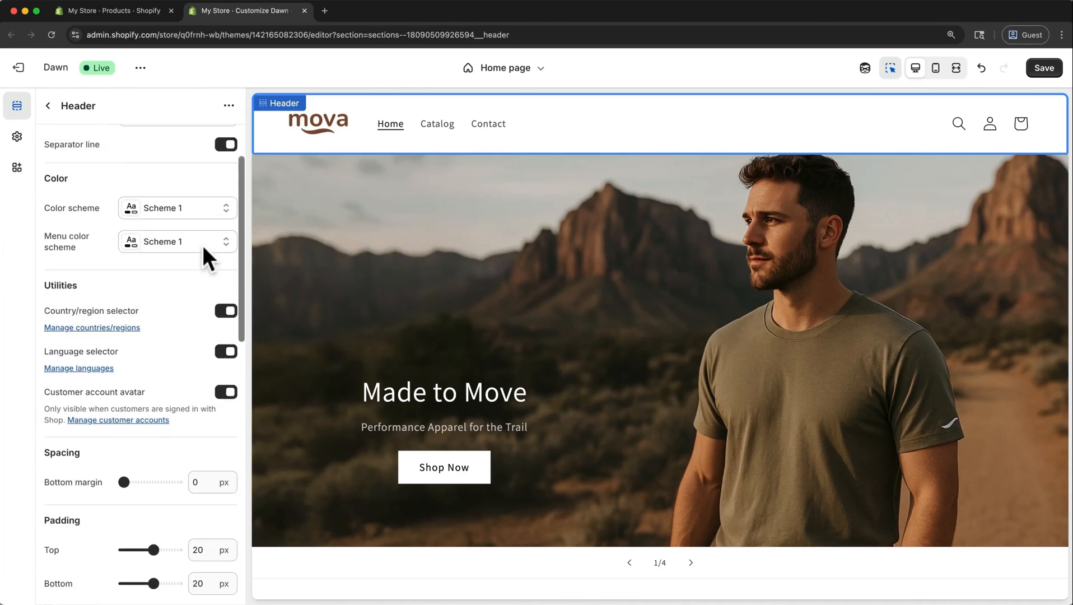
{"action": "left_click", "coordinate": [209, 133]}
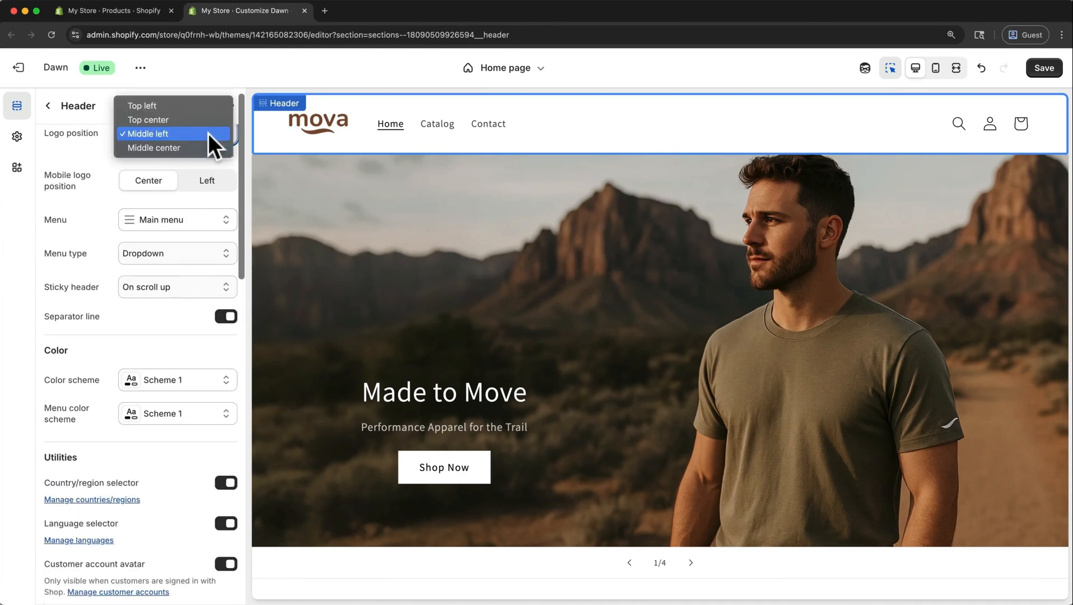
{"action": "left_click", "coordinate": [196, 121]}
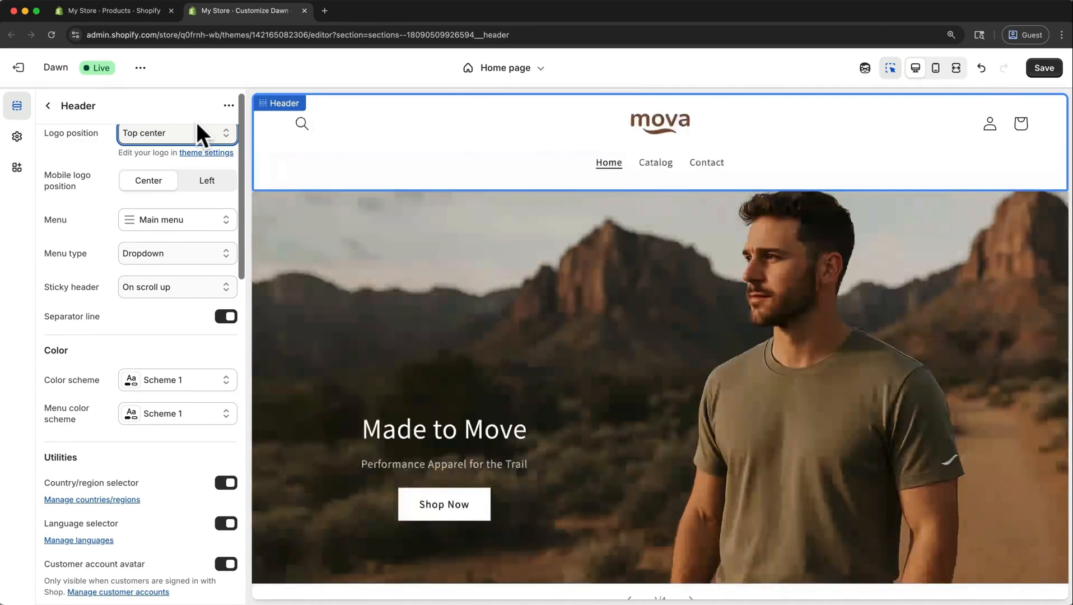
{"action": "left_click", "coordinate": [194, 127]}
{"action": "left_click", "coordinate": [191, 162]}
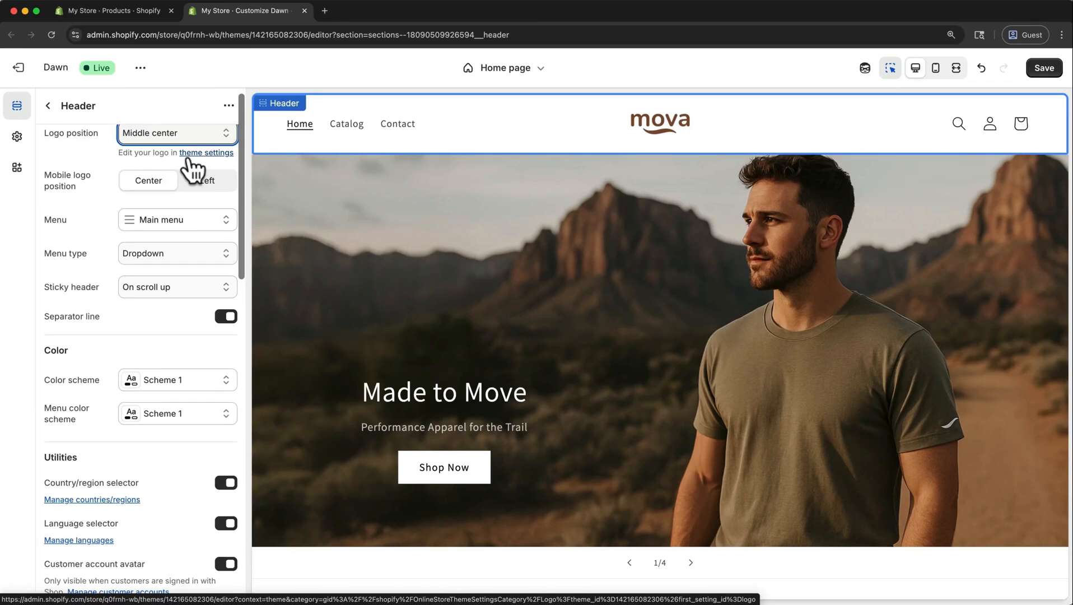
Try the Drawer menu type for the header and set it back to Dropdown.
{"action": "left_click", "coordinate": [211, 255]}
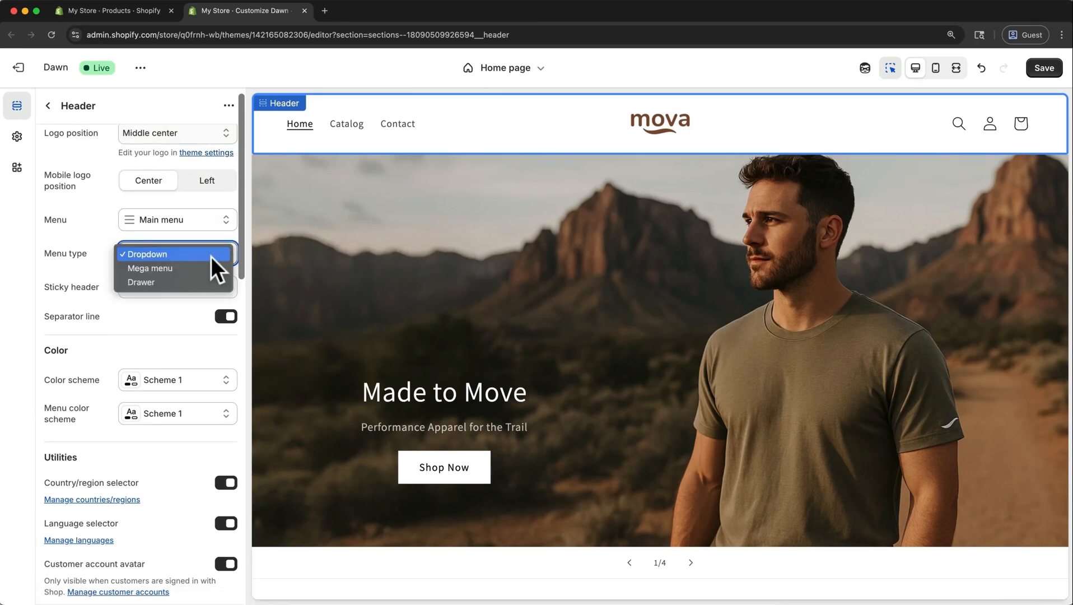
{"action": "left_click", "coordinate": [175, 281]}
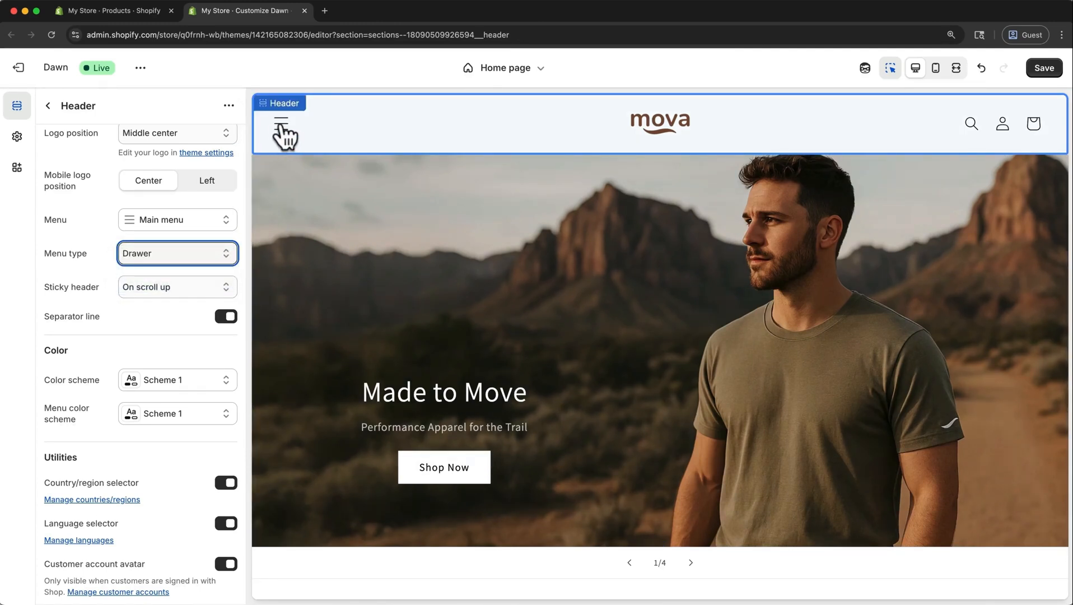
{"action": "left_click", "coordinate": [224, 255]}
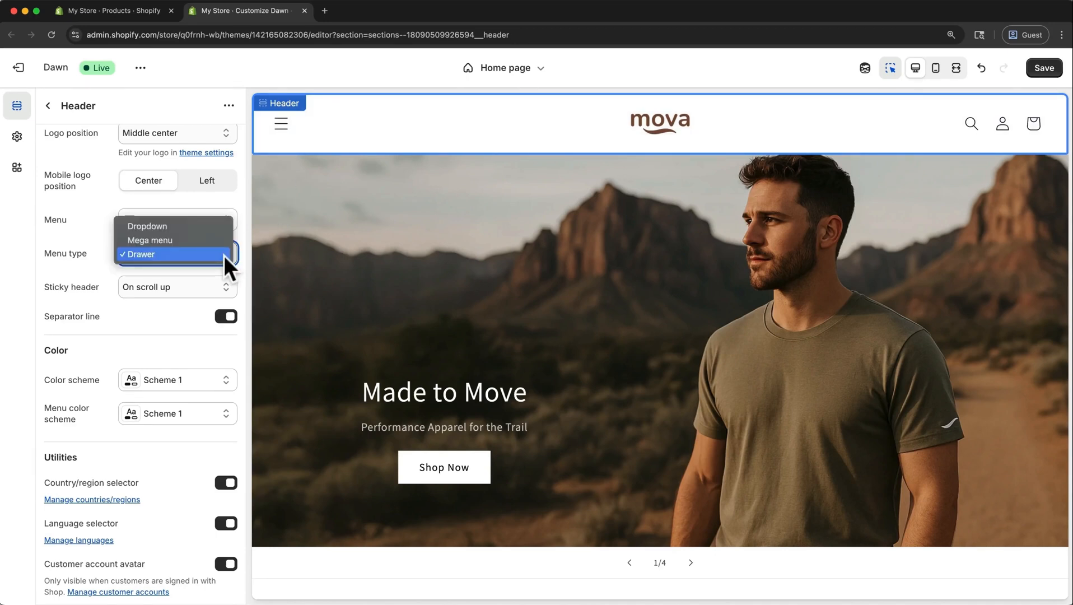
{"action": "left_click", "coordinate": [222, 226]}
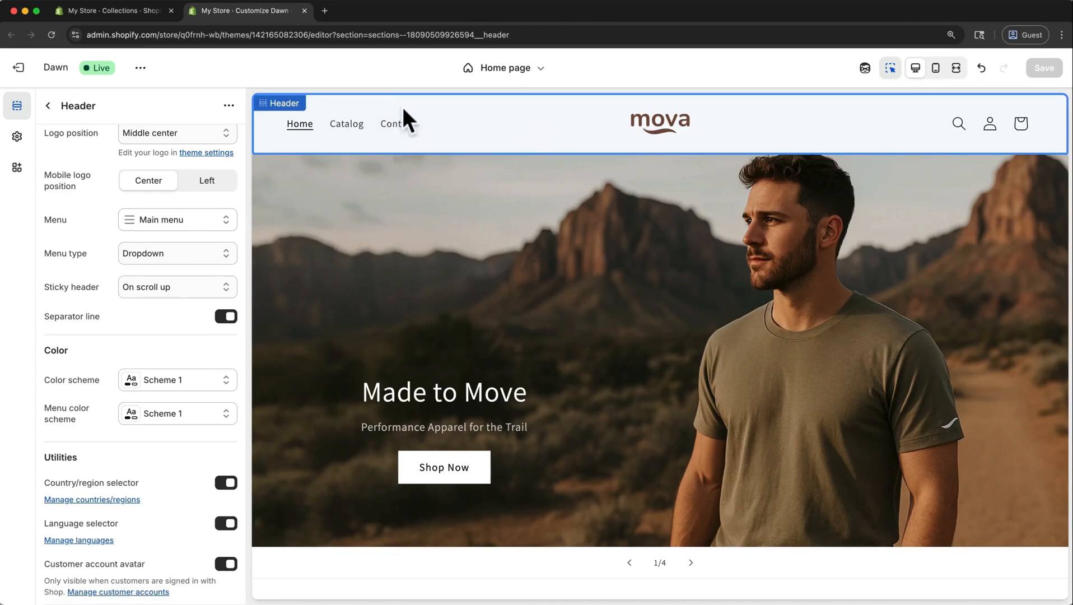
Open the Main menu in the store admin's content menus, move Catalog below Contact, and remove the Catalog item.
{"action": "left_click", "coordinate": [108, 11]}
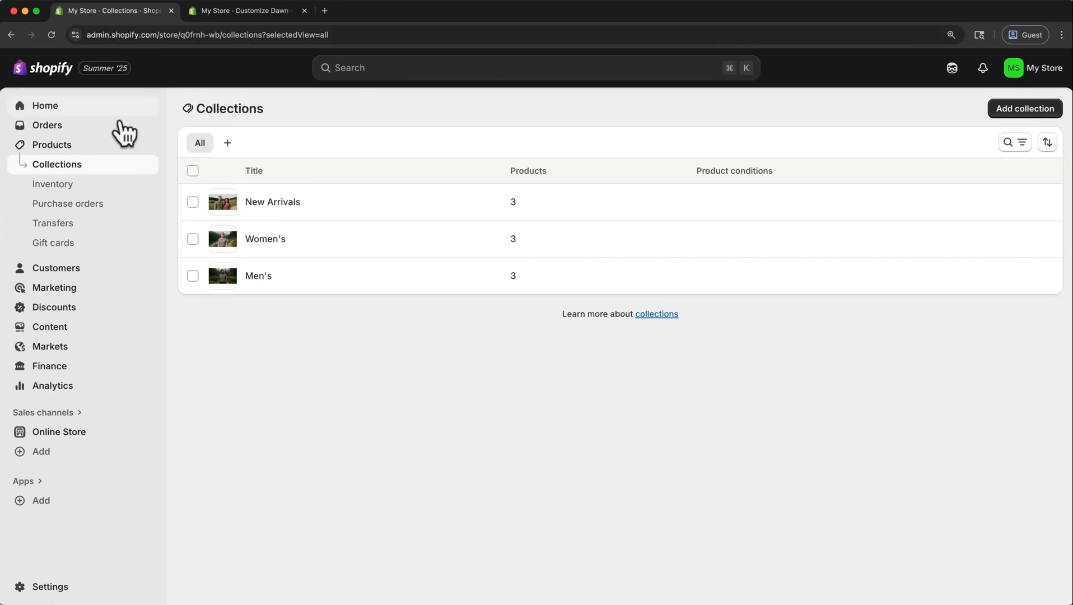
{"action": "left_click", "coordinate": [63, 327]}
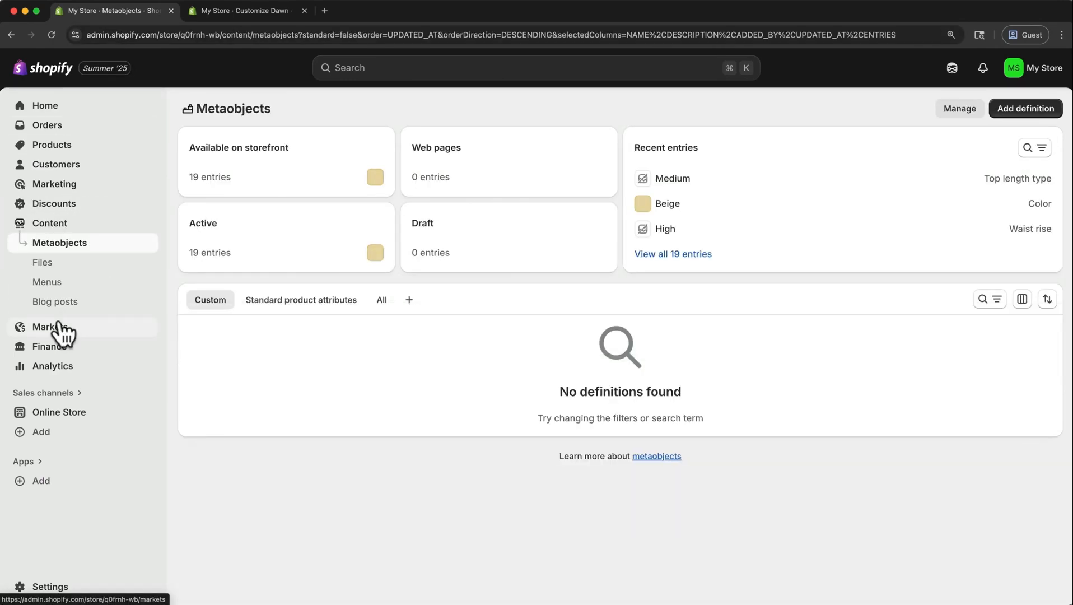
{"action": "left_click", "coordinate": [49, 284]}
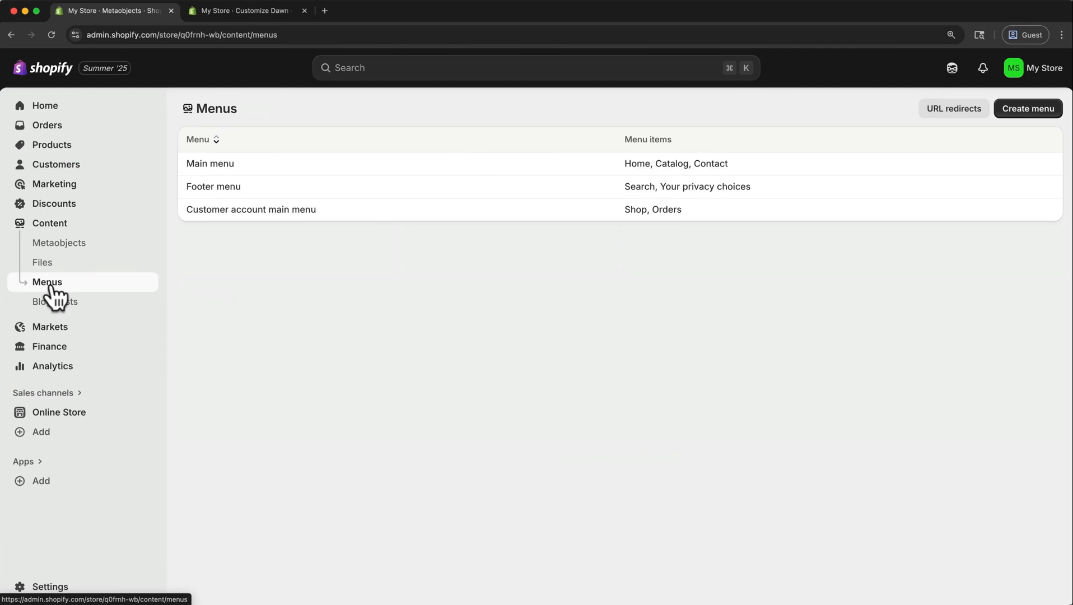
{"action": "left_click", "coordinate": [206, 163]}
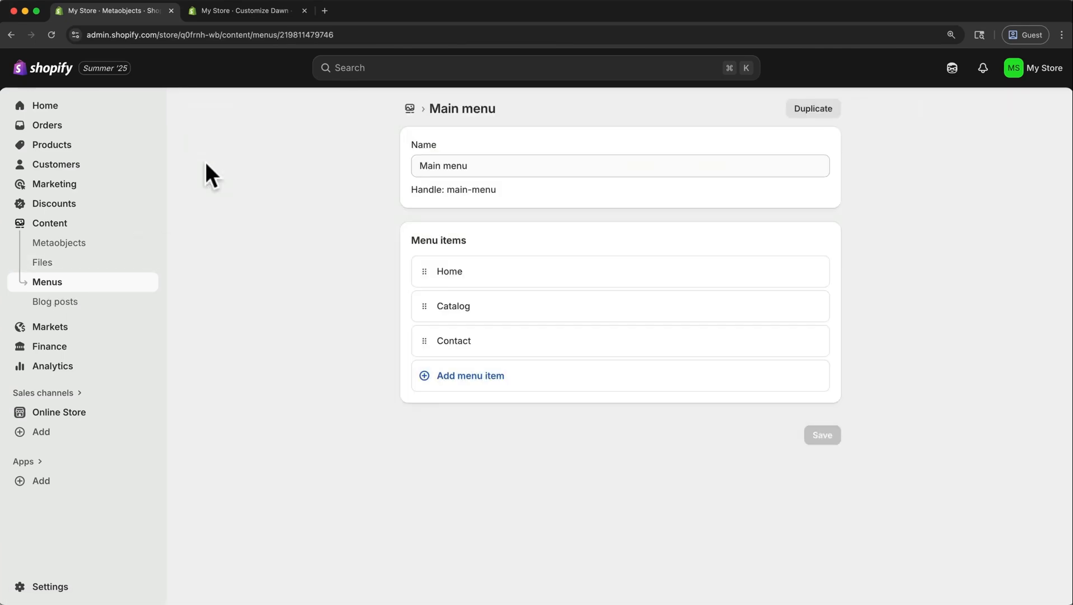
{"action": "left_click_drag", "start_coordinate": [421, 298], "coordinate": [424, 336]}
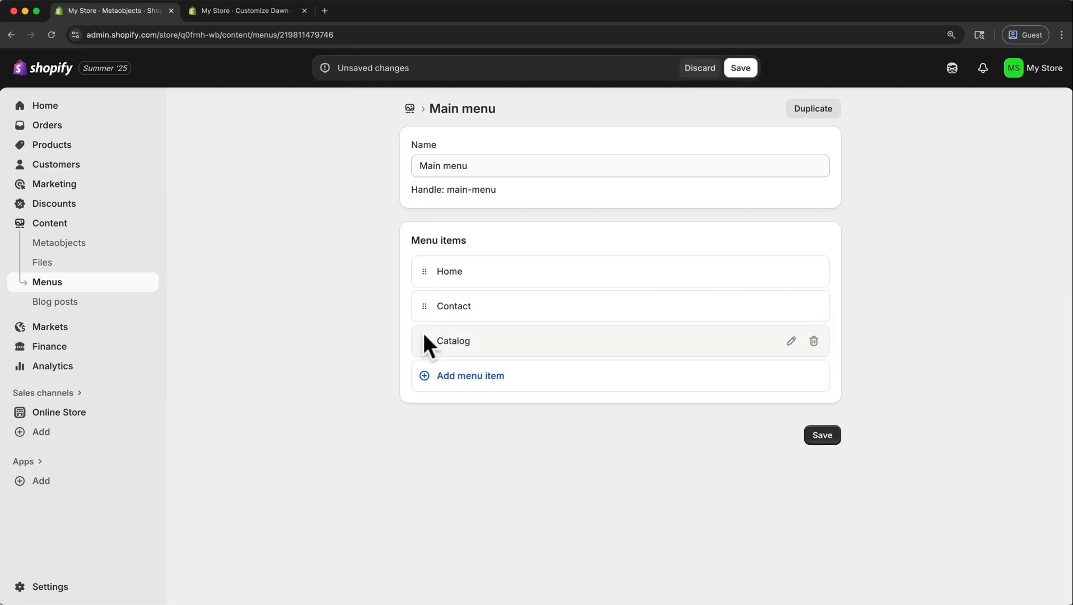
{"action": "left_click", "coordinate": [814, 341]}
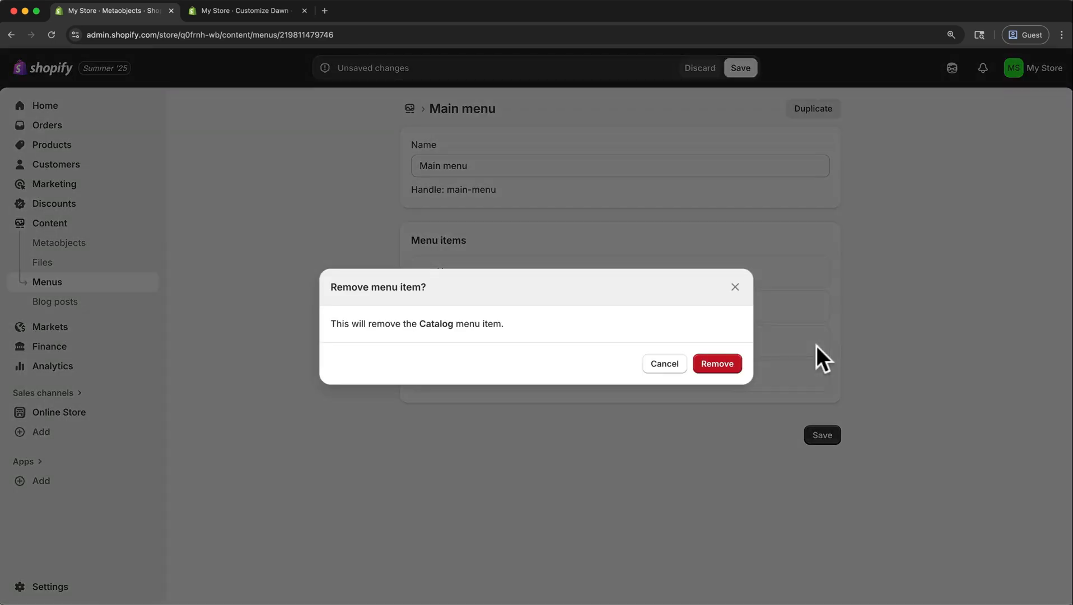
{"action": "left_click", "coordinate": [729, 365]}
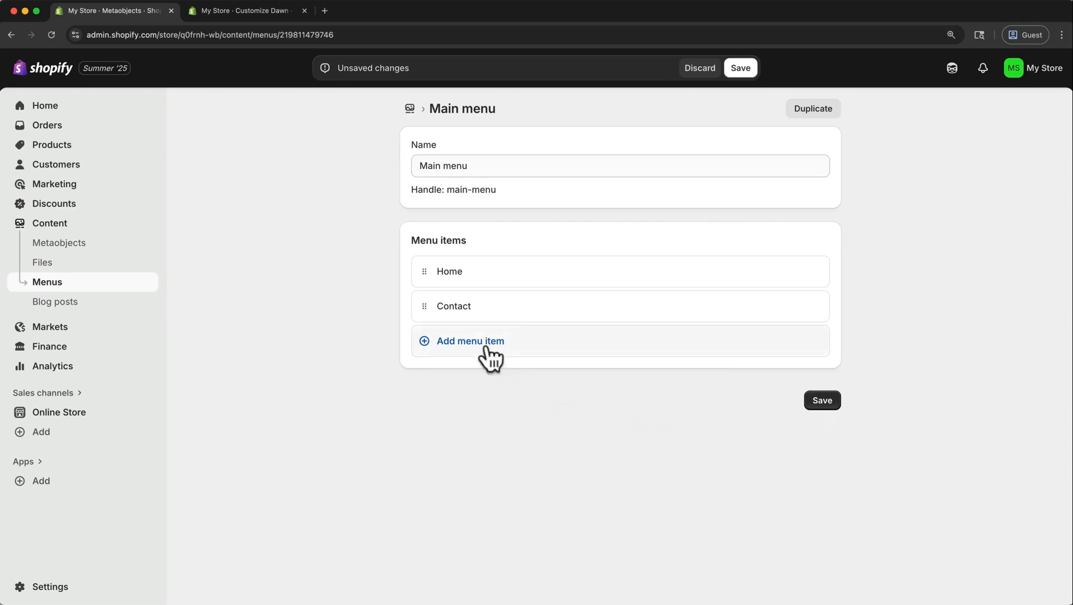
Add a menu item labelled Men's to the Main menu and link it to the Men's collection.
{"action": "left_click", "coordinate": [486, 342]}
{"action": "type", "text": "Men's"}
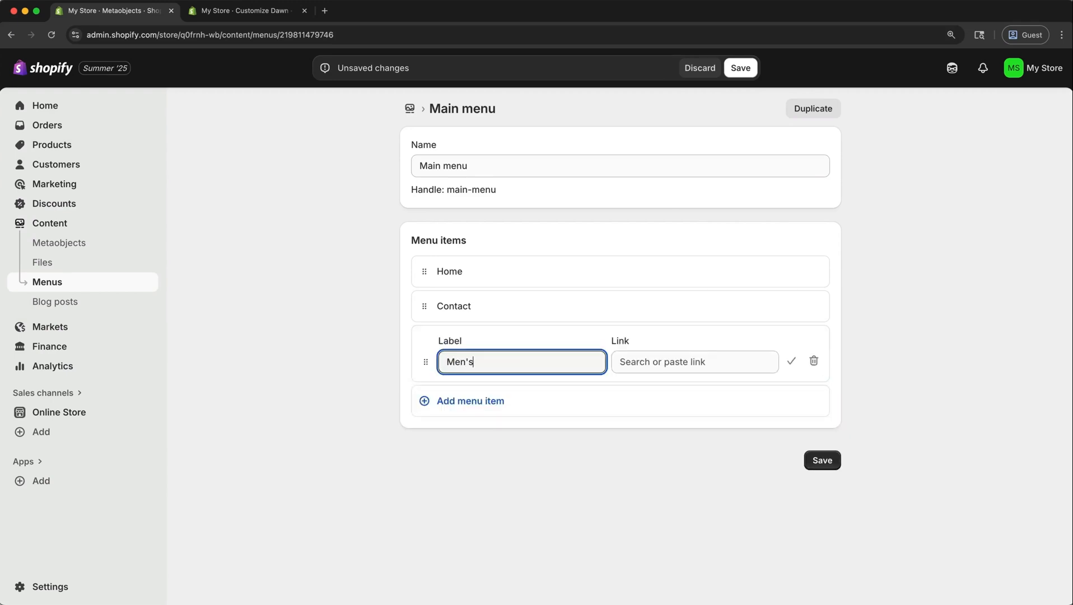
{"action": "left_click", "coordinate": [681, 362]}
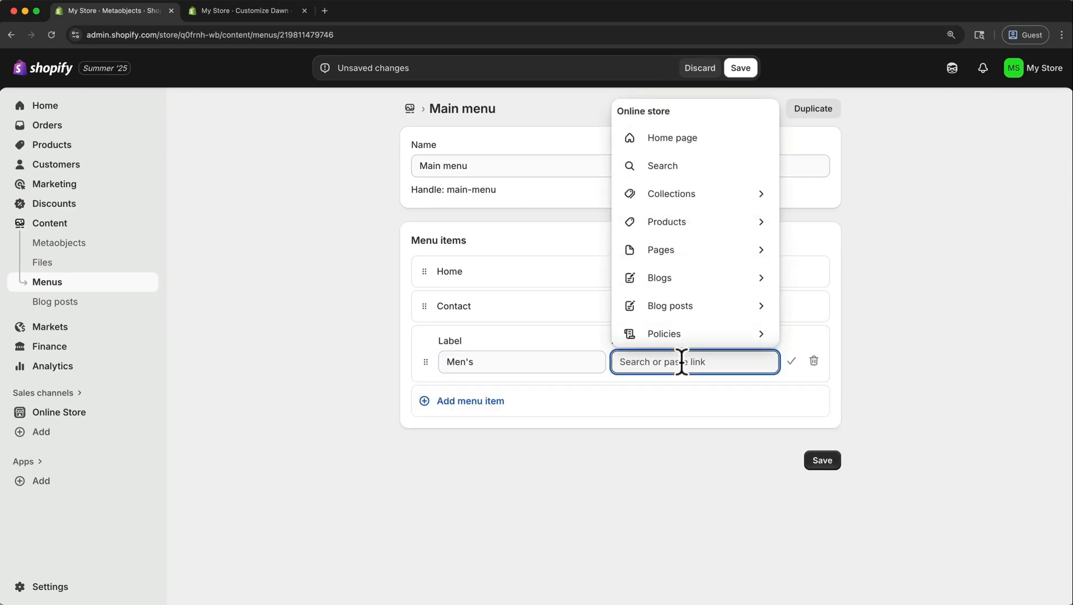
{"action": "left_click", "coordinate": [686, 193]}
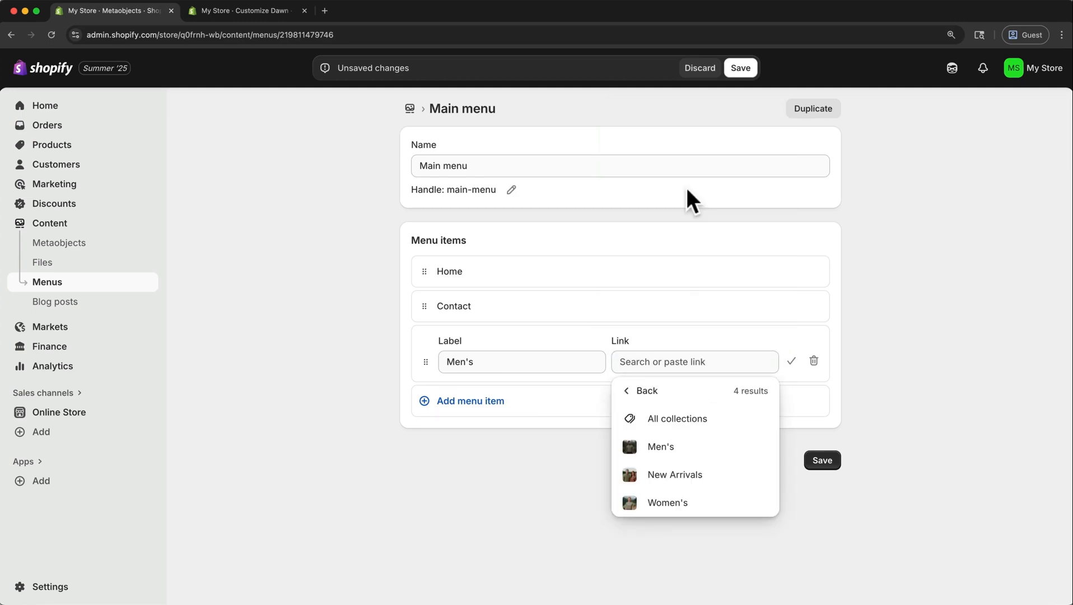
{"action": "left_click", "coordinate": [672, 446]}
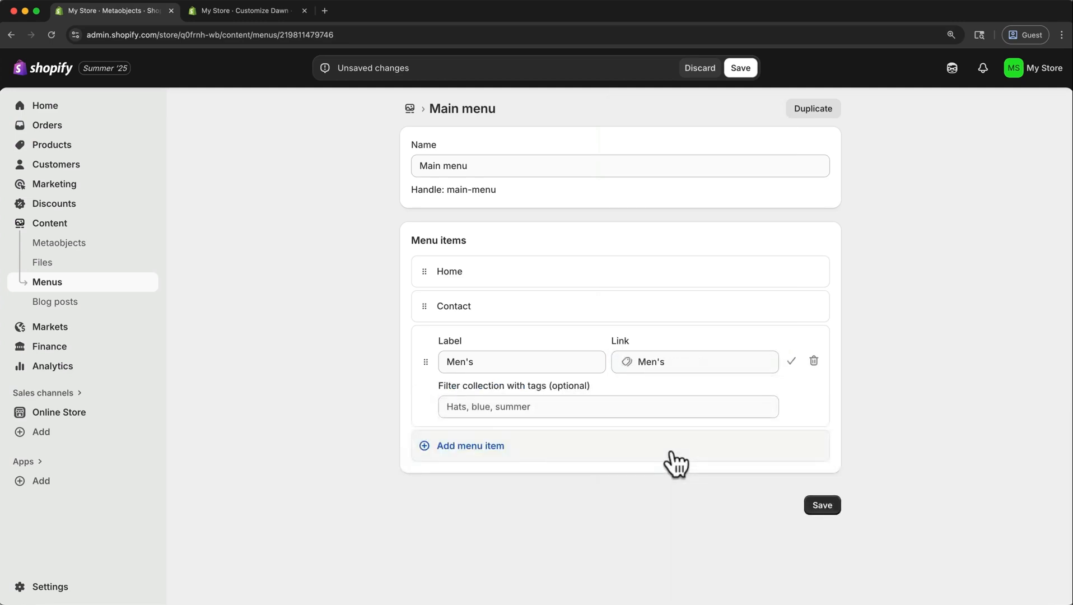
Add a Women's menu item linked to the Women's collection and save the Main menu.
{"action": "left_click", "coordinate": [461, 446]}
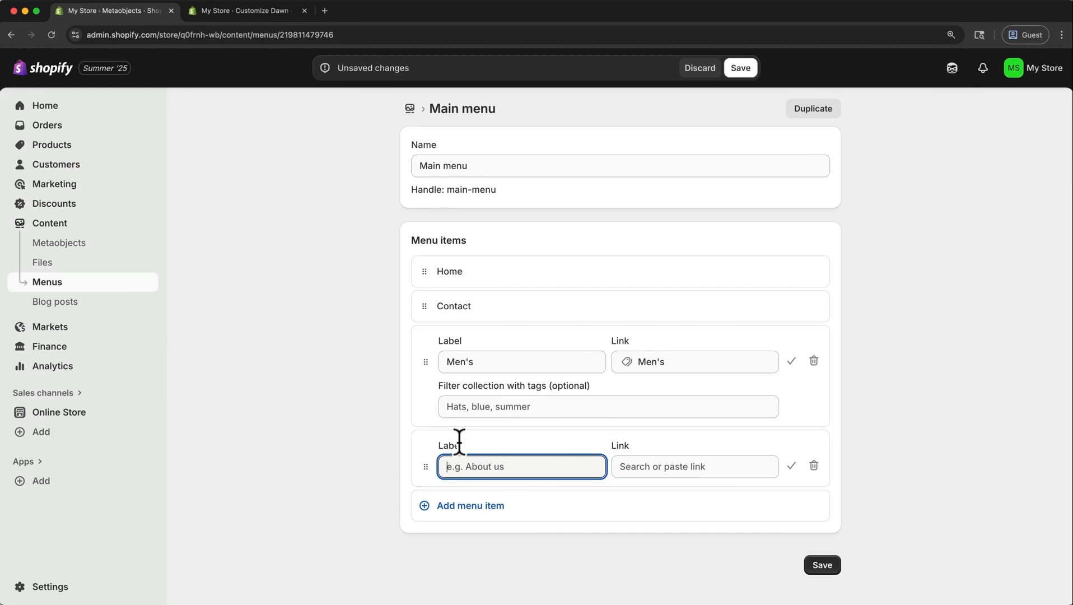
{"action": "type", "text": "Women's"}
{"action": "left_click", "coordinate": [653, 463]}
{"action": "left_click", "coordinate": [700, 196]}
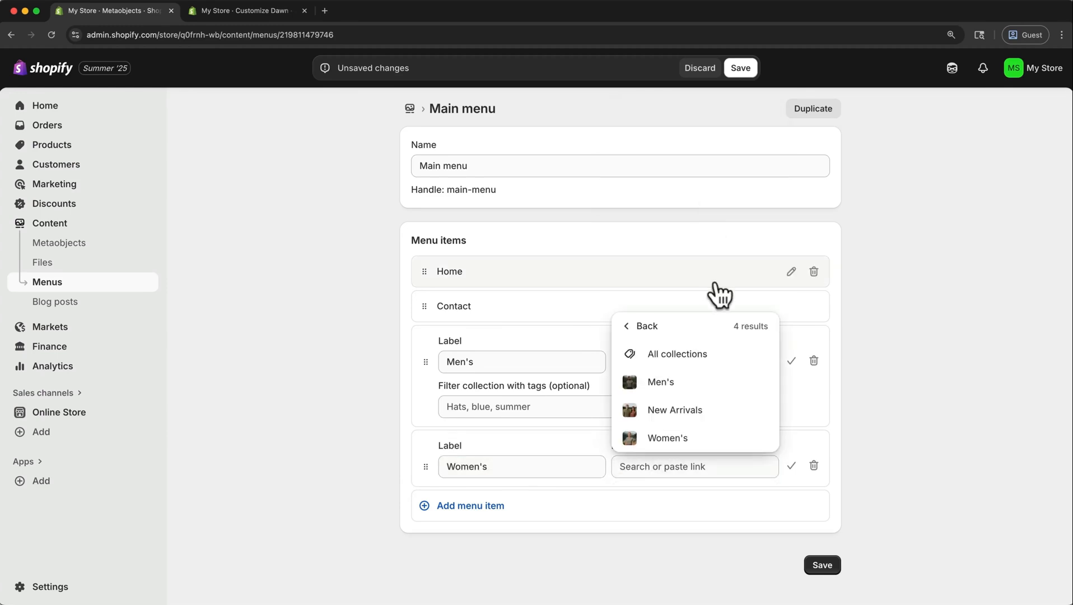
{"action": "left_click", "coordinate": [694, 430]}
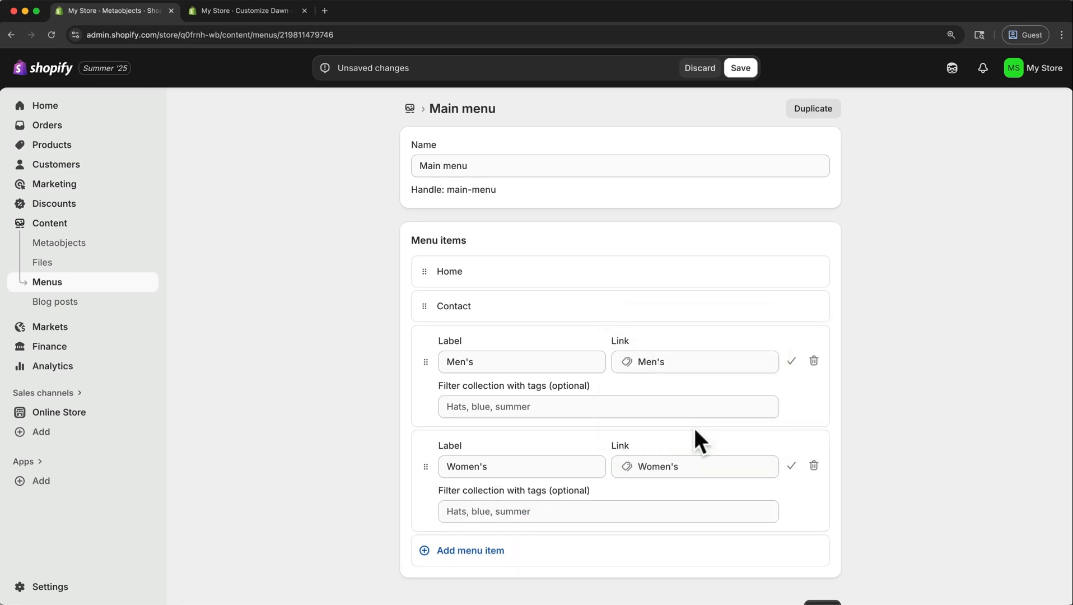
{"action": "scroll", "coordinate": [694, 429], "scroll_direction": "down", "scroll_amount": 1}
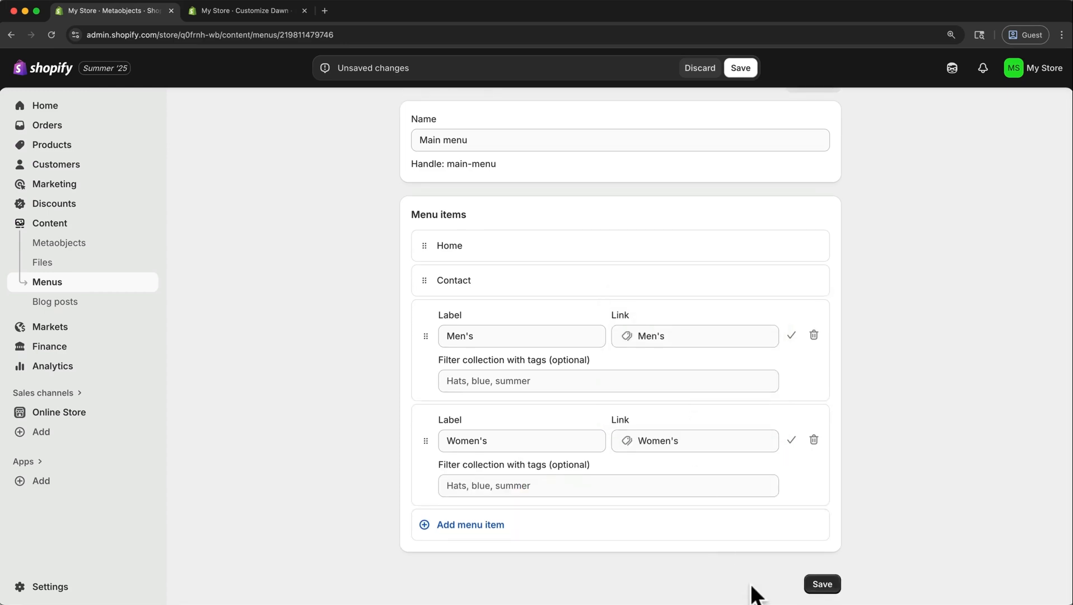
{"action": "left_click", "coordinate": [821, 585]}
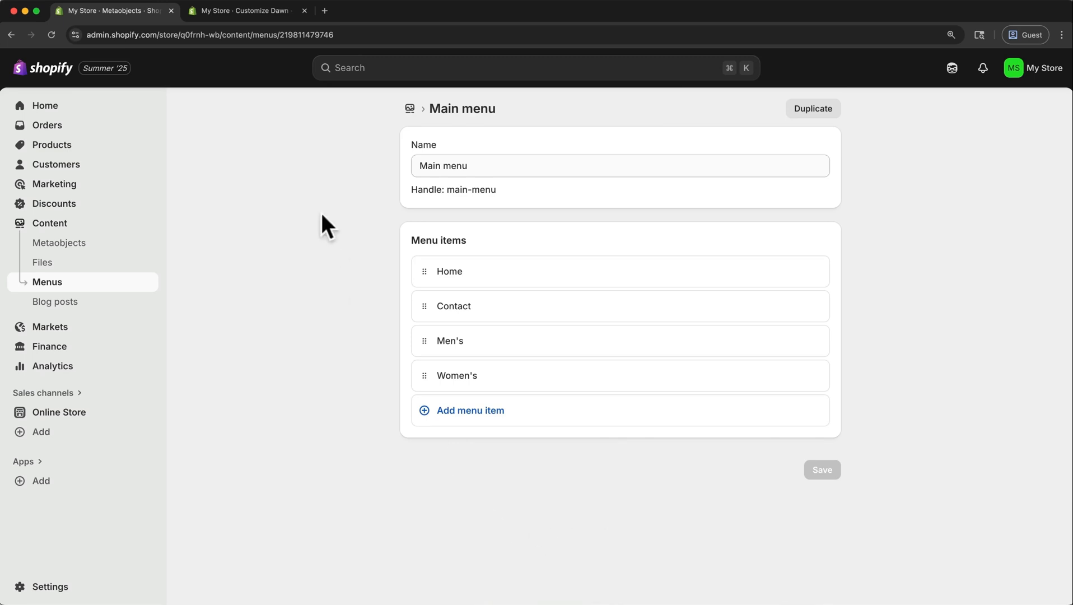
Return to the theme editor, reload it, and check the menu assigned to the header through its edit link.
{"action": "left_click", "coordinate": [256, 5]}
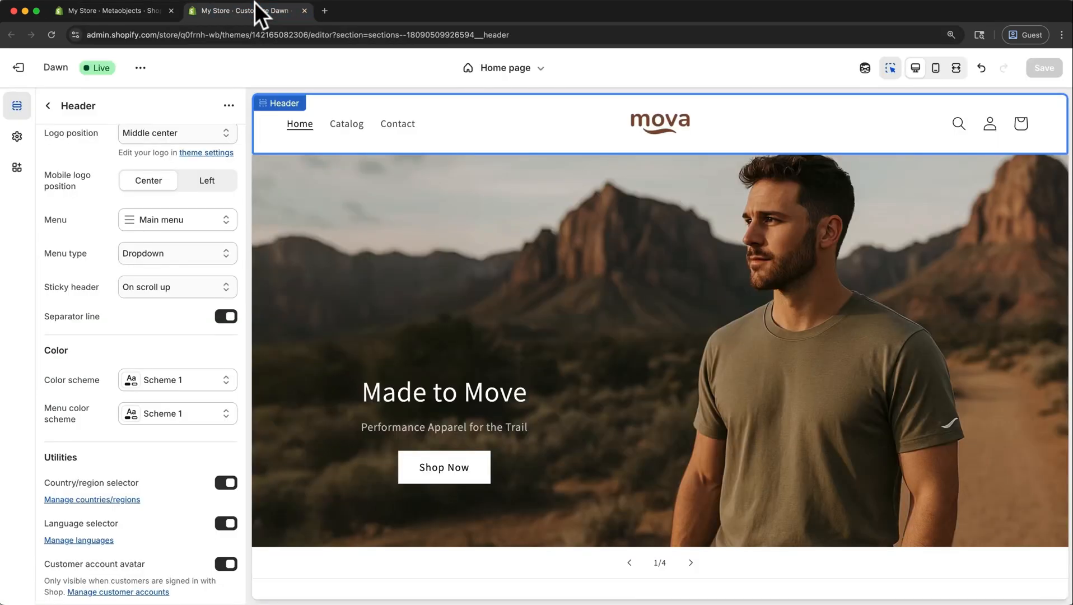
{"action": "key", "text": "super+r"}
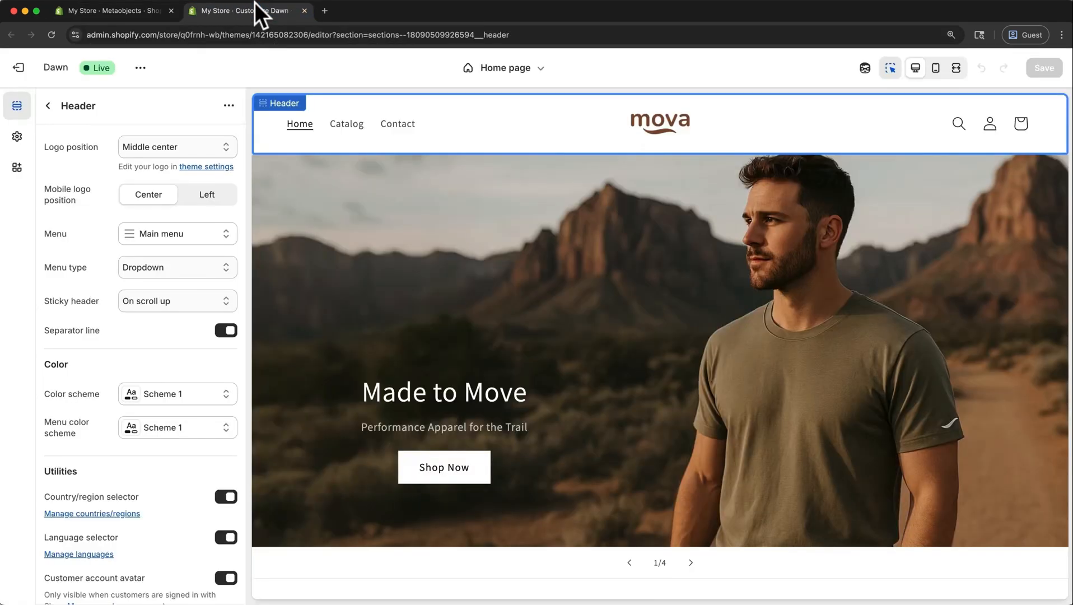
{"action": "left_click", "coordinate": [180, 235]}
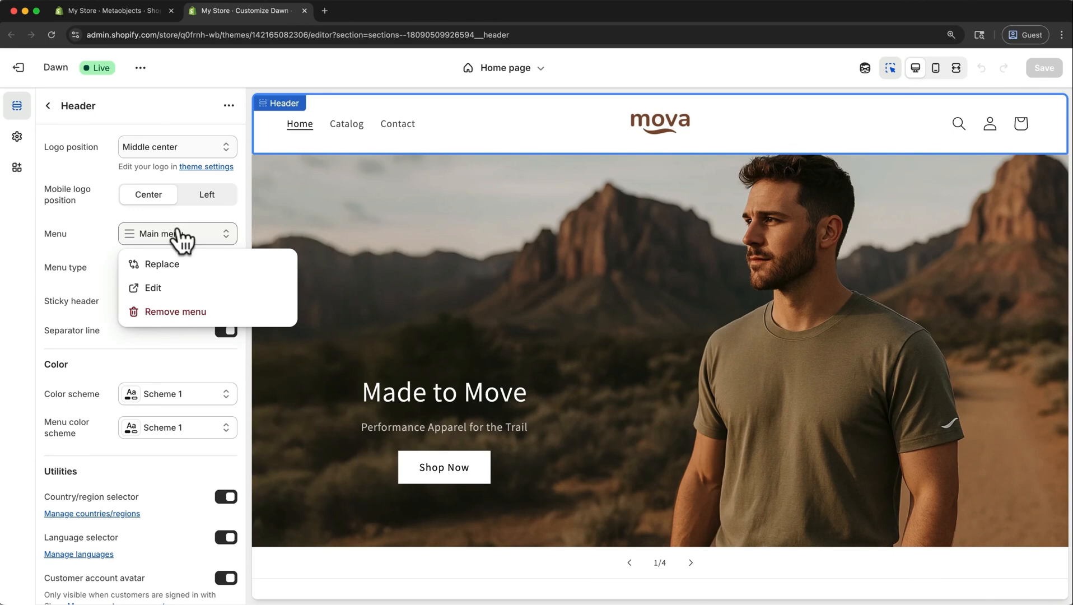
{"action": "left_click", "coordinate": [172, 288]}
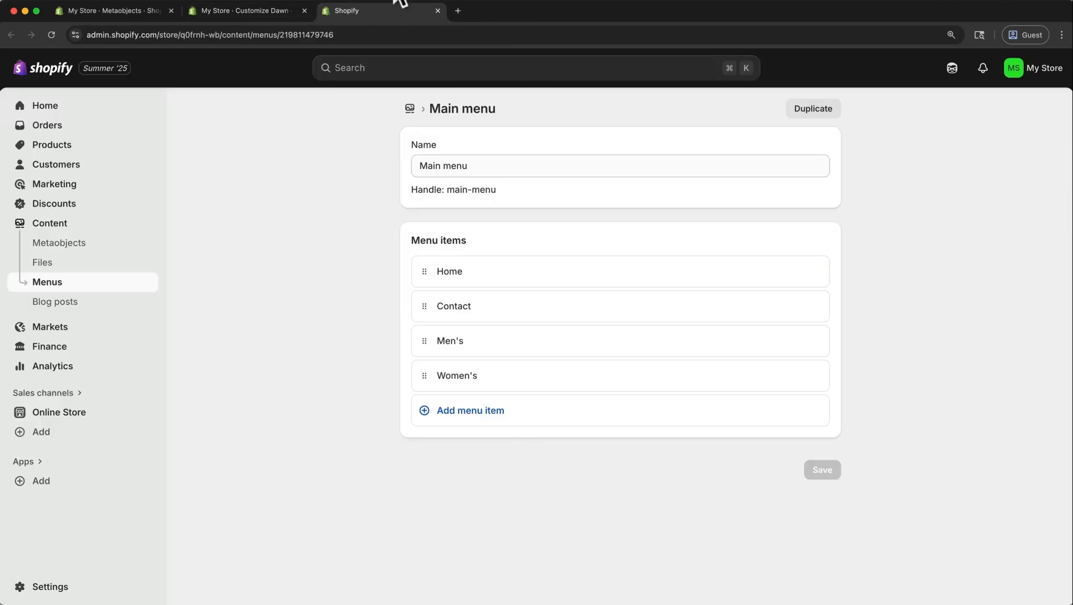
{"action": "left_click", "coordinate": [438, 9]}
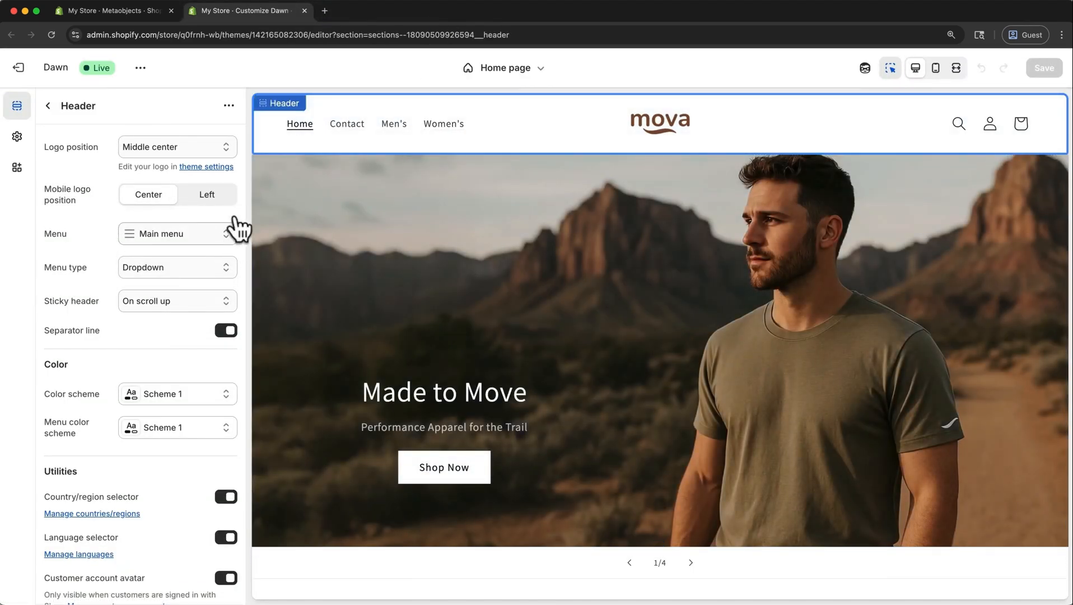
Open the Footer section's settings and turn off Email signup.
{"action": "left_click", "coordinate": [49, 106]}
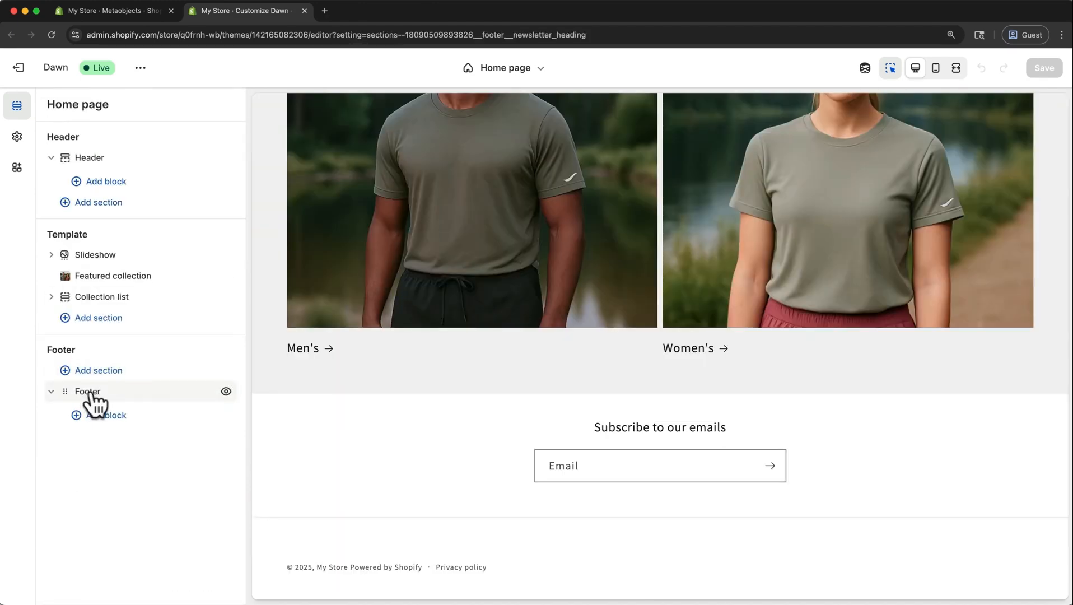
{"action": "left_click", "coordinate": [89, 391]}
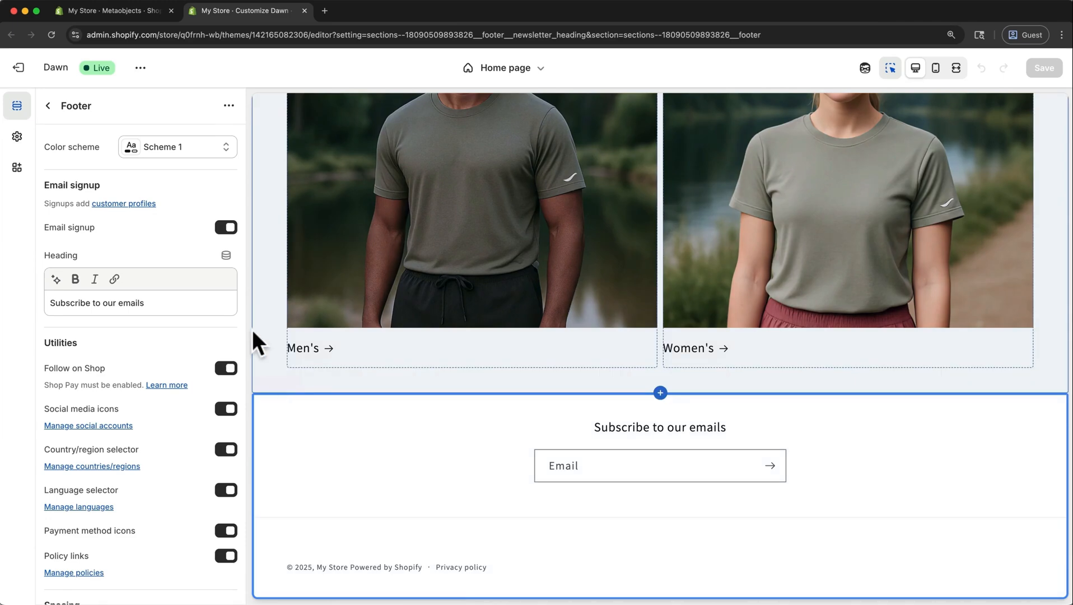
{"action": "left_click", "coordinate": [227, 228]}
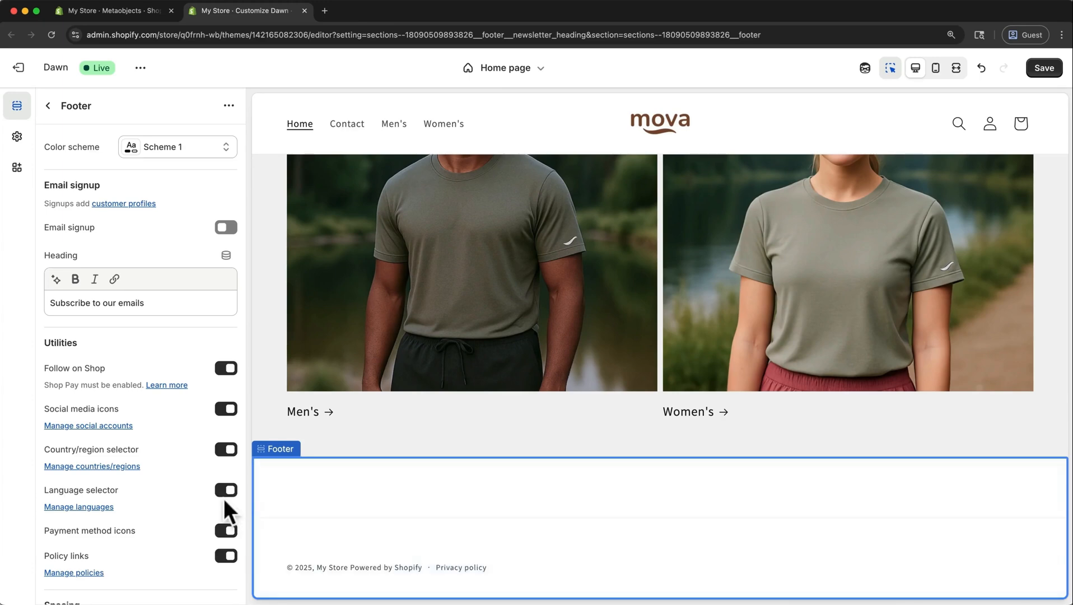
Set the theme's social media links to facebook.com, instagram.com, youtube.com, tiktok.com and x.com.
{"action": "left_click", "coordinate": [125, 427]}
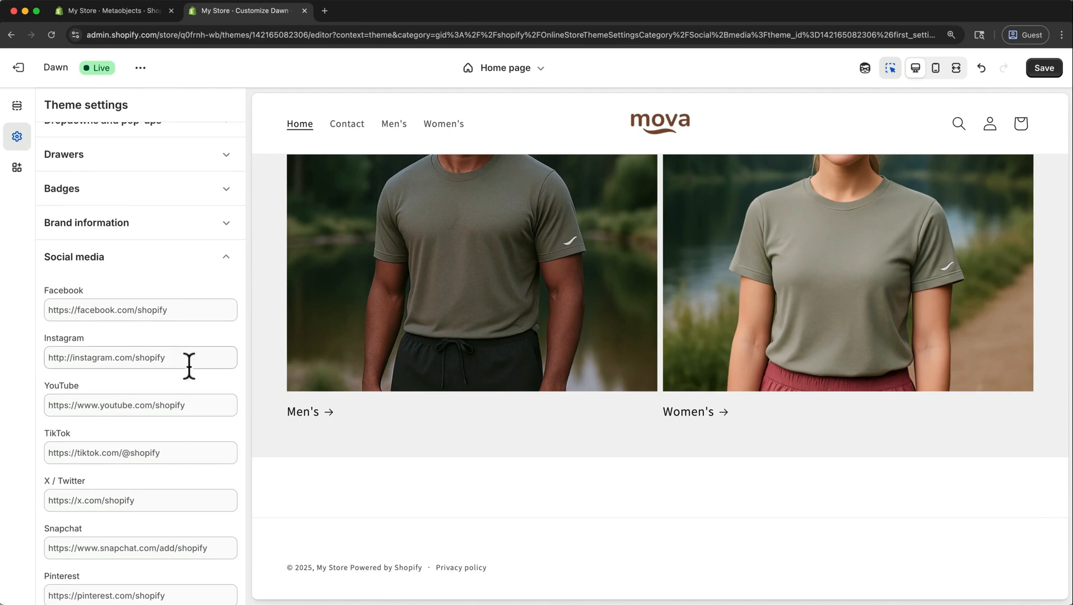
{"action": "scroll", "coordinate": [107, 442], "scroll_direction": "down", "scroll_amount": 3}
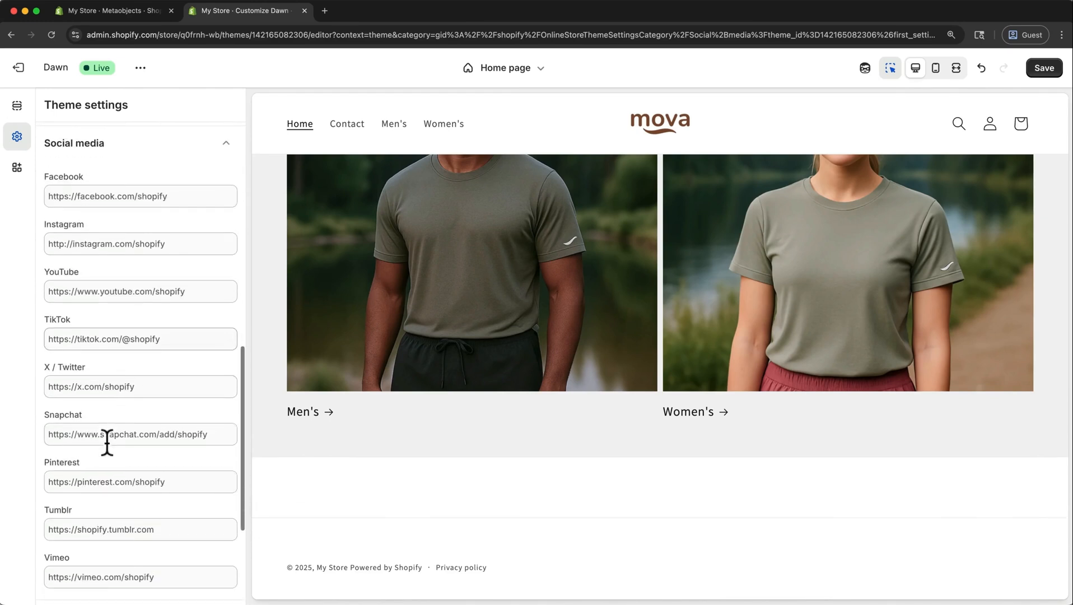
{"action": "left_click", "coordinate": [195, 186]}
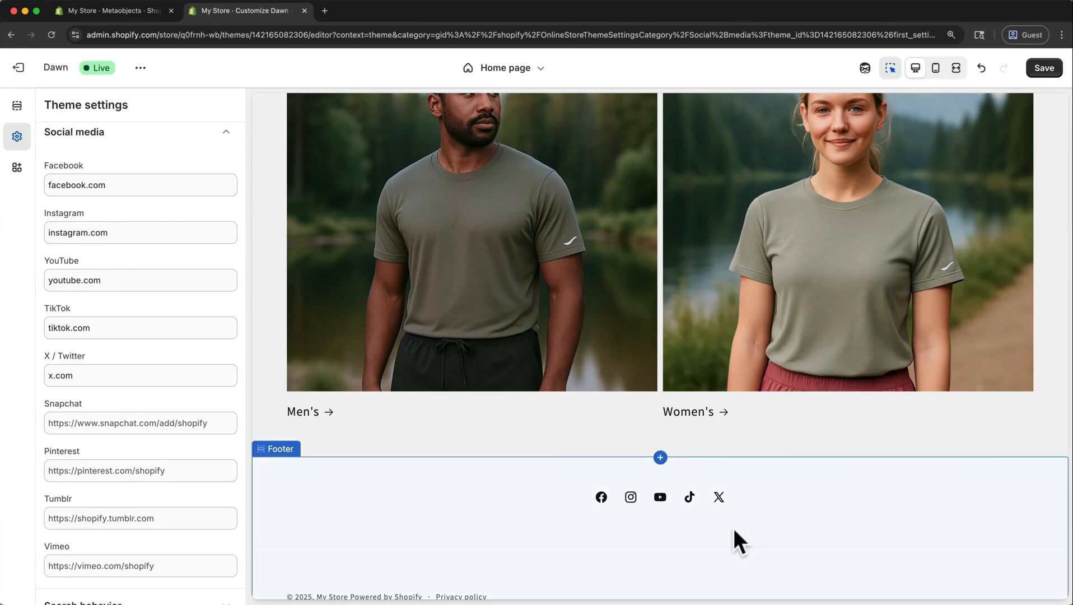
Try hiding the footer's social media icons and payment method icons, turning each back on.
{"action": "left_click", "coordinate": [400, 497]}
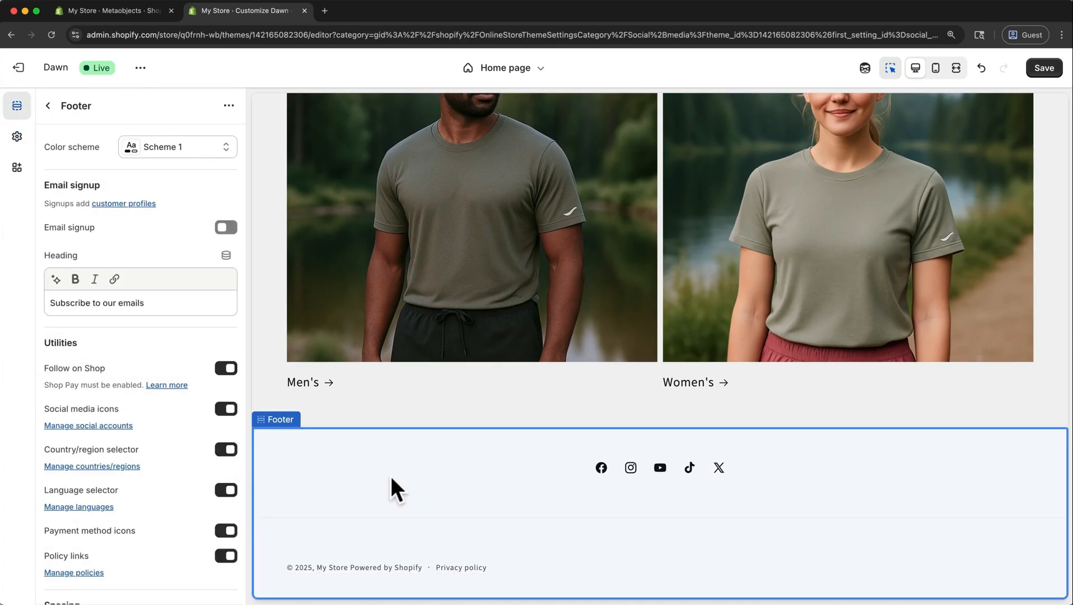
{"action": "left_click", "coordinate": [226, 409]}
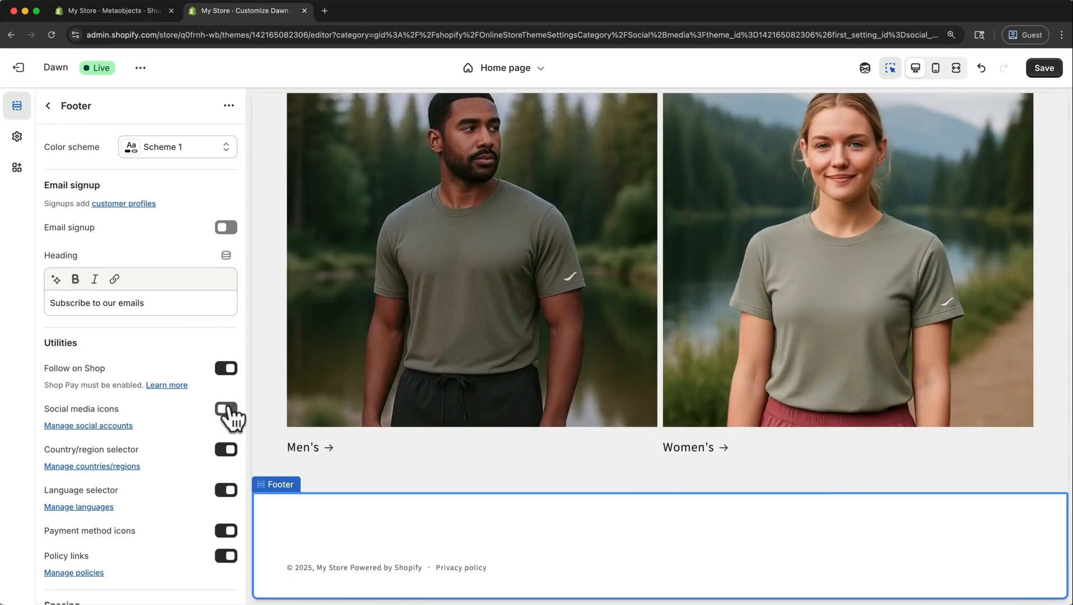
{"action": "left_click", "coordinate": [227, 409]}
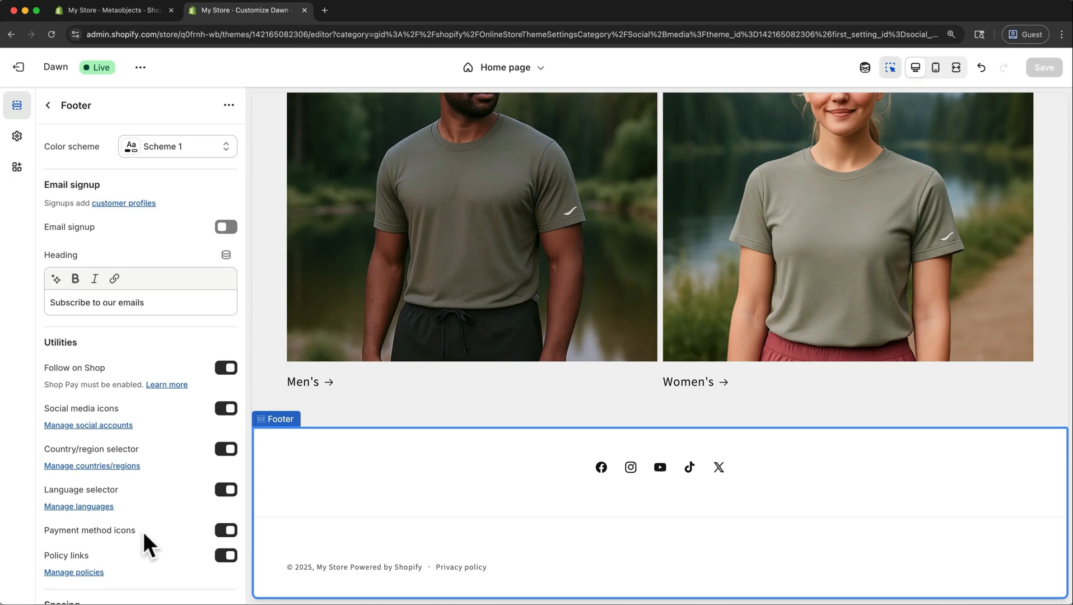
{"action": "left_click", "coordinate": [225, 530]}
{"action": "left_click", "coordinate": [225, 530]}
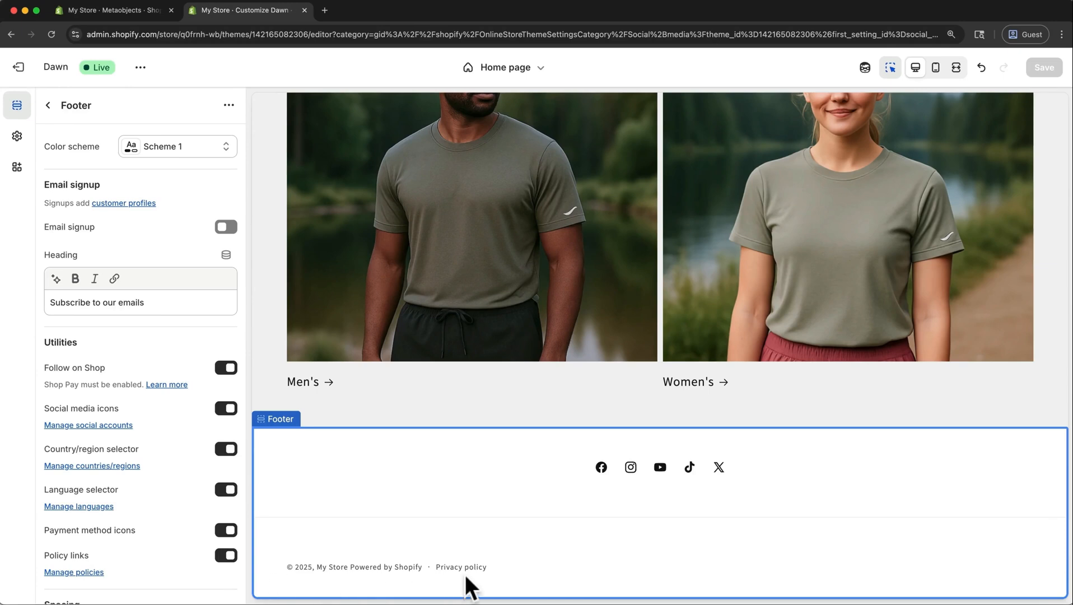
Try hiding the footer's policy links, turning them back on.
{"action": "left_click", "coordinate": [219, 554]}
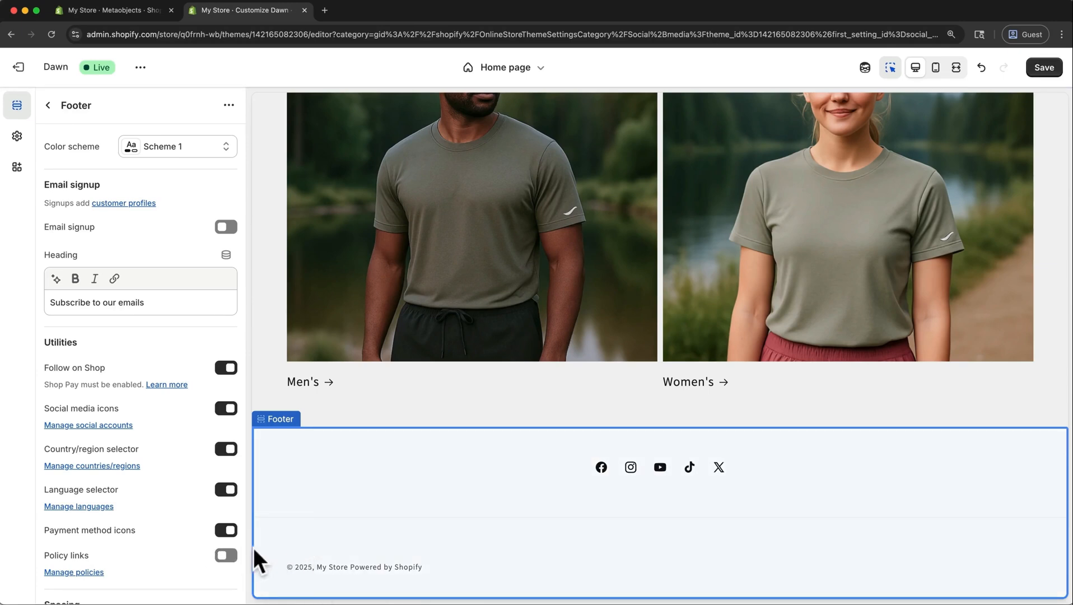
{"action": "left_click", "coordinate": [229, 557]}
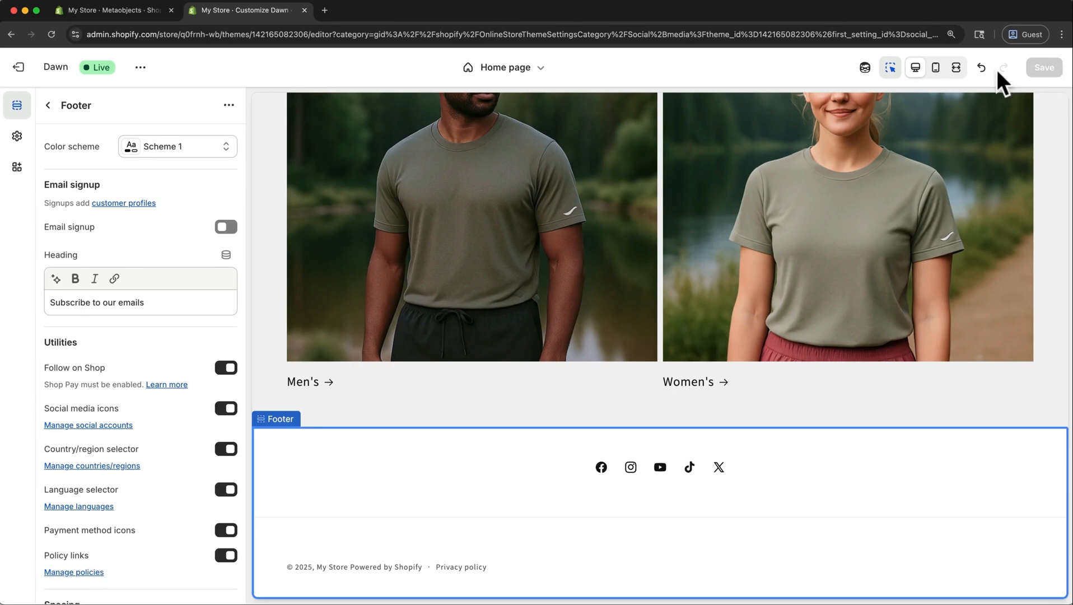
Open the store's policy settings in the admin and publish a return and refund policy from the template.
{"action": "left_click", "coordinate": [144, 12]}
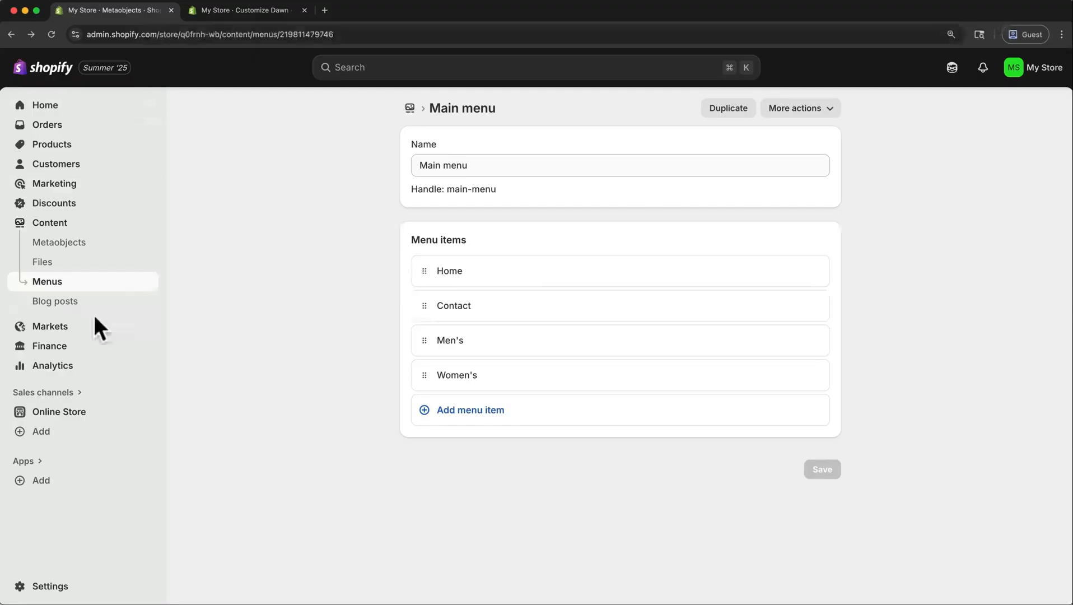
{"action": "left_click", "coordinate": [52, 586]}
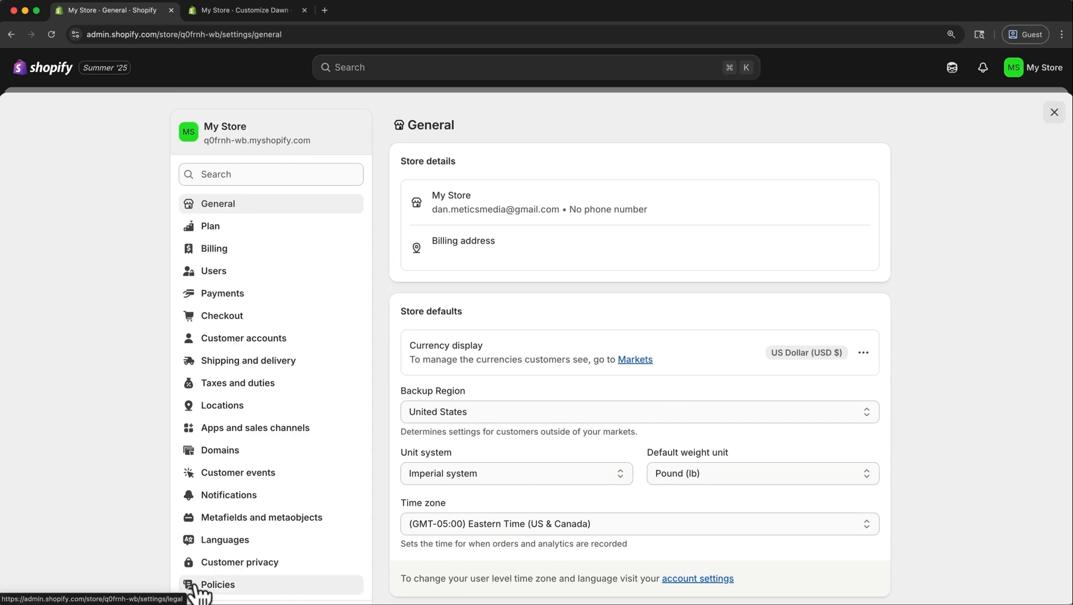
{"action": "left_click", "coordinate": [196, 587]}
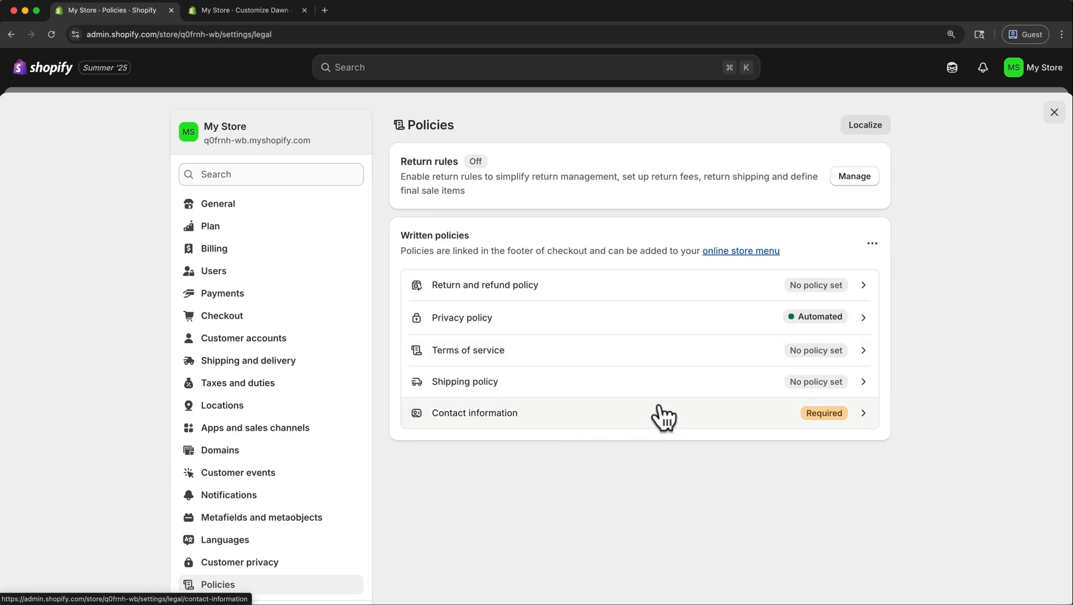
{"action": "left_click", "coordinate": [729, 301]}
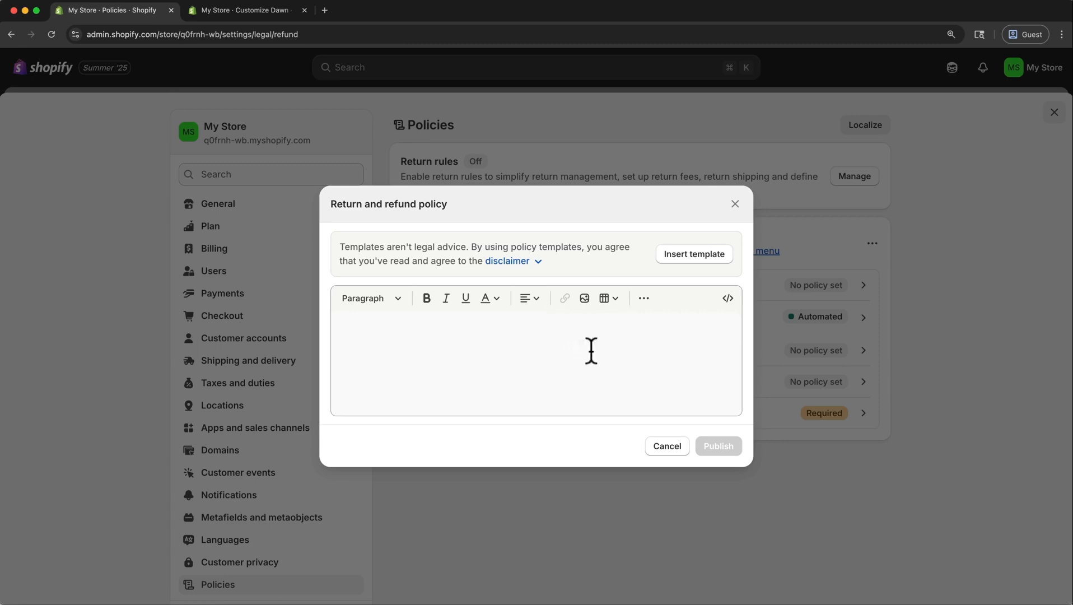
{"action": "left_click", "coordinate": [676, 253]}
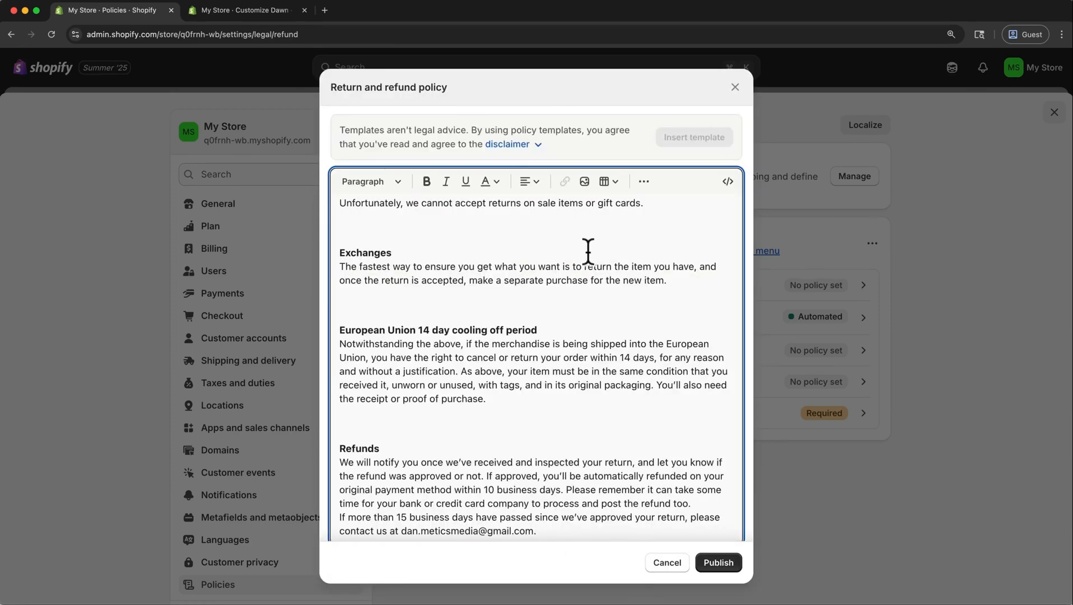
{"action": "scroll", "coordinate": [588, 252], "scroll_direction": "down", "scroll_amount": 1}
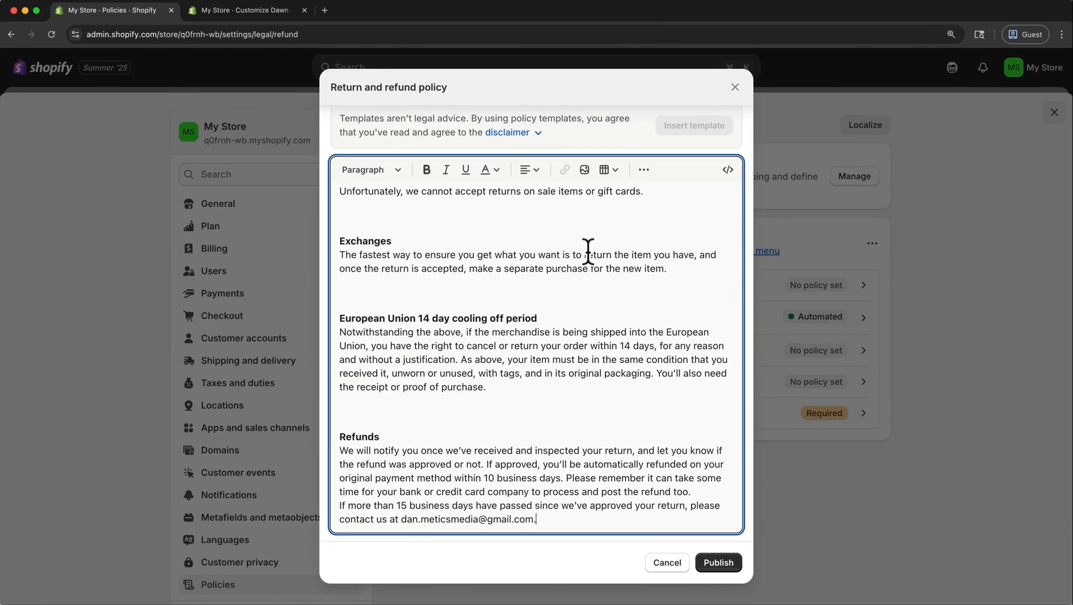
{"action": "left_click", "coordinate": [712, 563]}
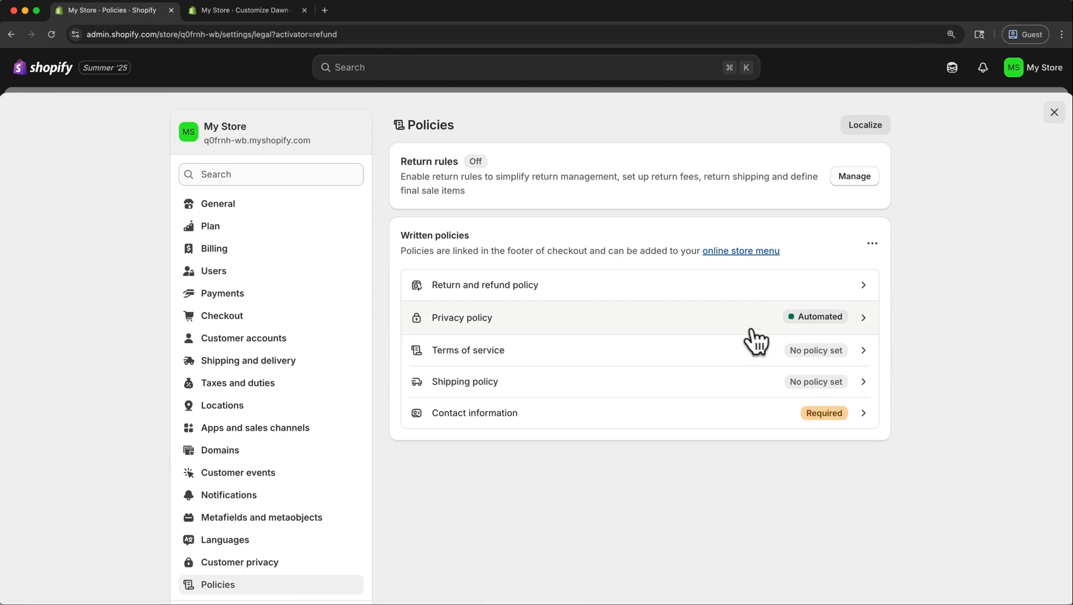
Review the automated privacy policy without changing it, and publish the terms of service from the template.
{"action": "left_click", "coordinate": [752, 329]}
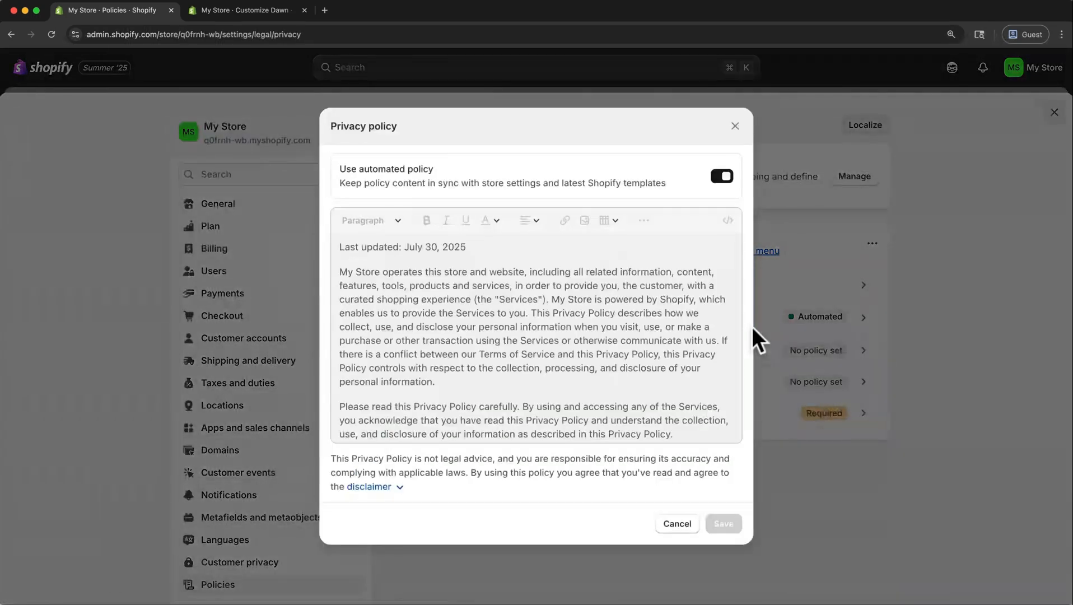
{"action": "left_click", "coordinate": [677, 532]}
{"action": "left_click", "coordinate": [669, 353]}
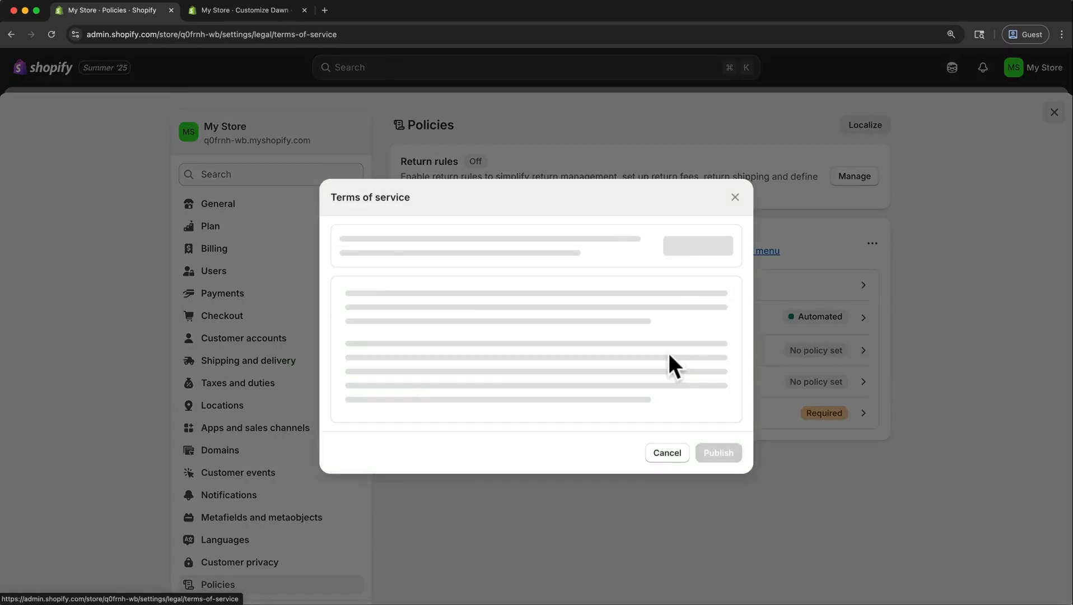
{"action": "left_click", "coordinate": [698, 249]}
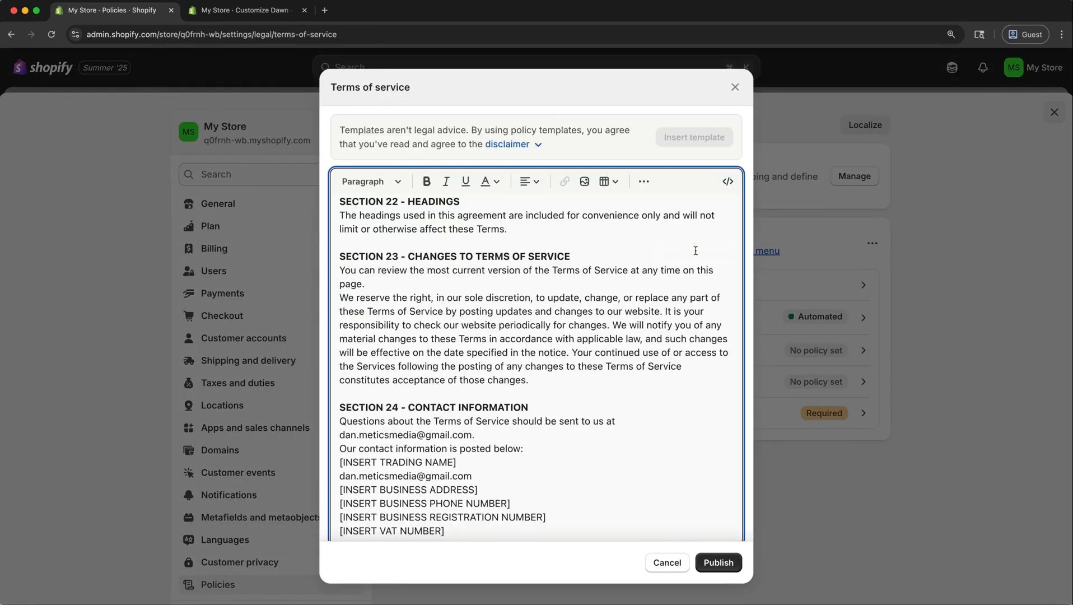
{"action": "left_click", "coordinate": [714, 563]}
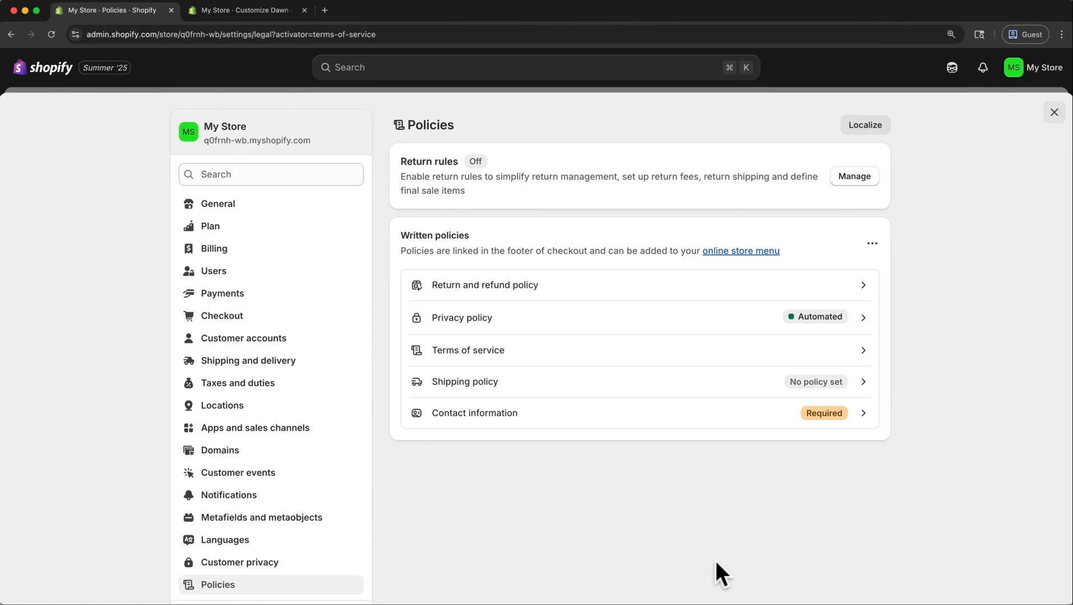
Publish a shipping policy with the text "Your shipping details.".
{"action": "left_click", "coordinate": [732, 384]}
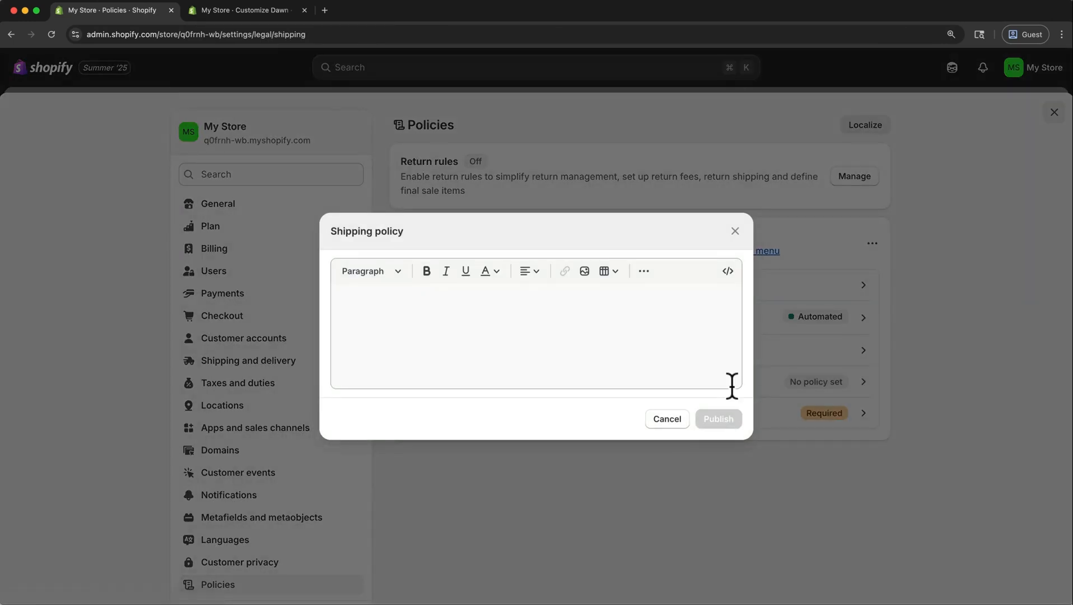
{"action": "left_click", "coordinate": [677, 342]}
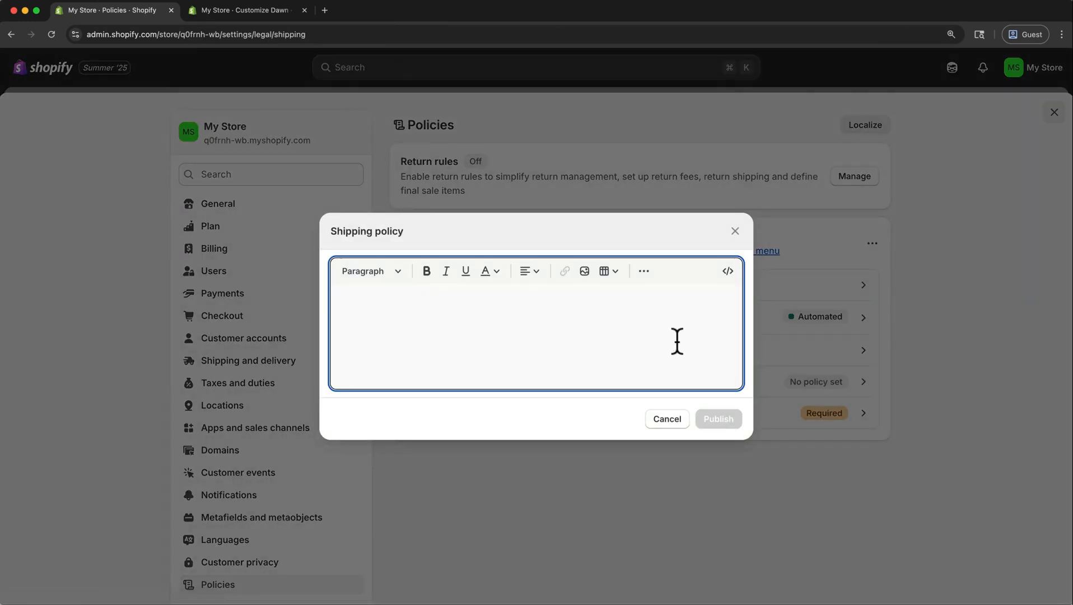
{"action": "type", "text": "Your shipping details."}
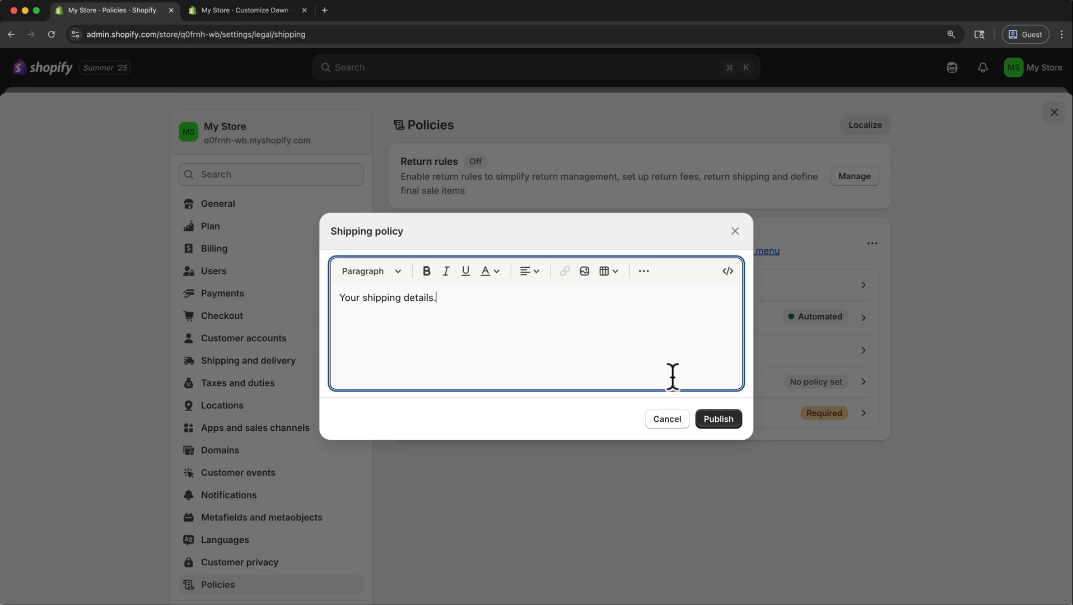
{"action": "left_click", "coordinate": [718, 419]}
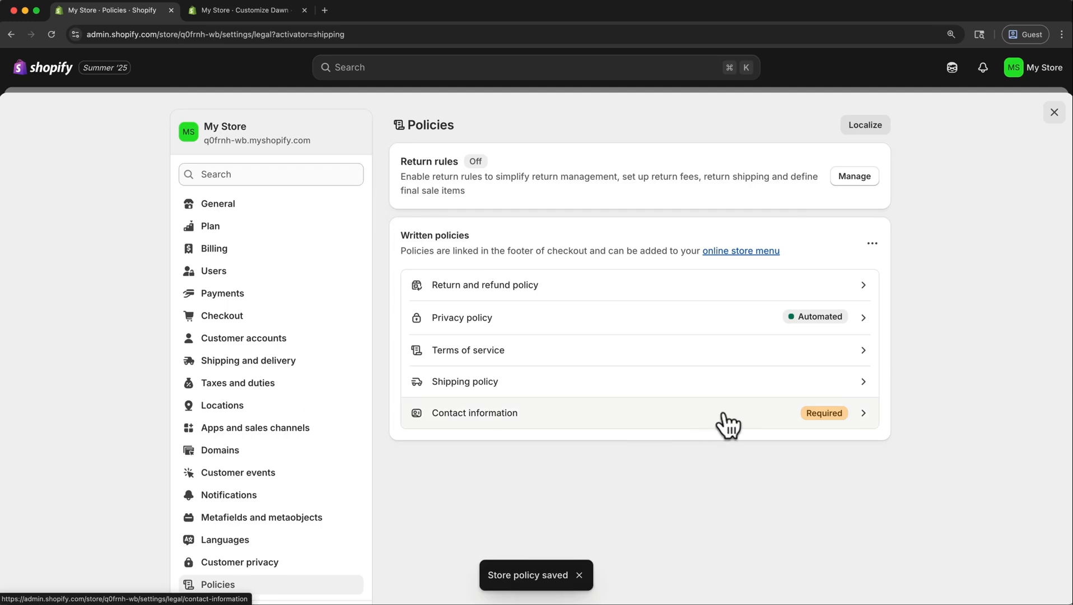
Insert the template into the Contact information policy and publish it.
{"action": "left_click", "coordinate": [727, 426]}
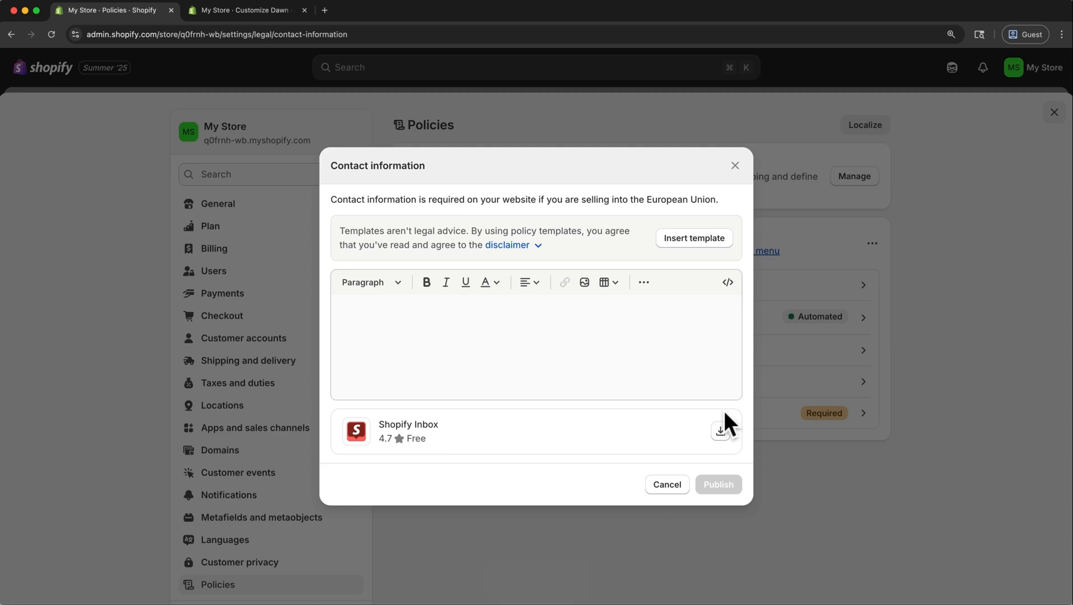
{"action": "left_click", "coordinate": [726, 237]}
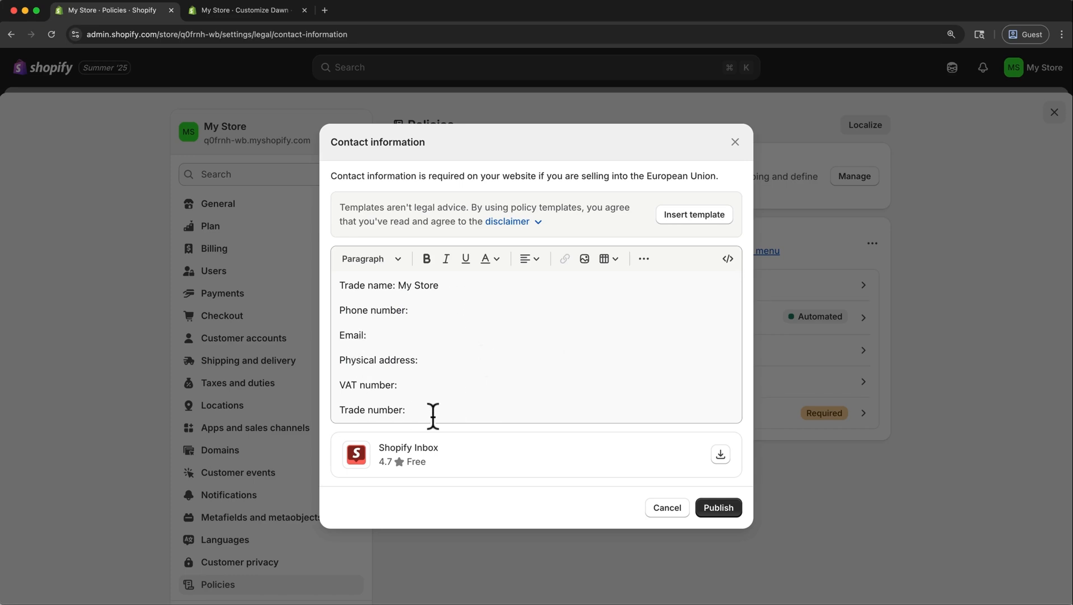
{"action": "left_click", "coordinate": [705, 513]}
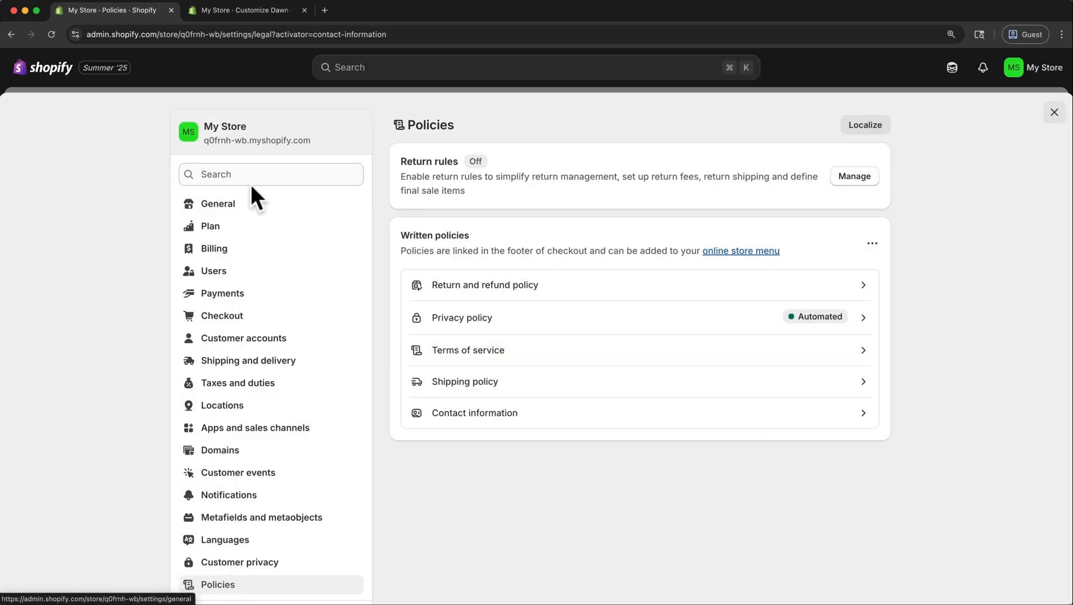
Return to the theme editor, reload it, turn off the footer's policy links and save the theme.
{"action": "left_click", "coordinate": [236, 14]}
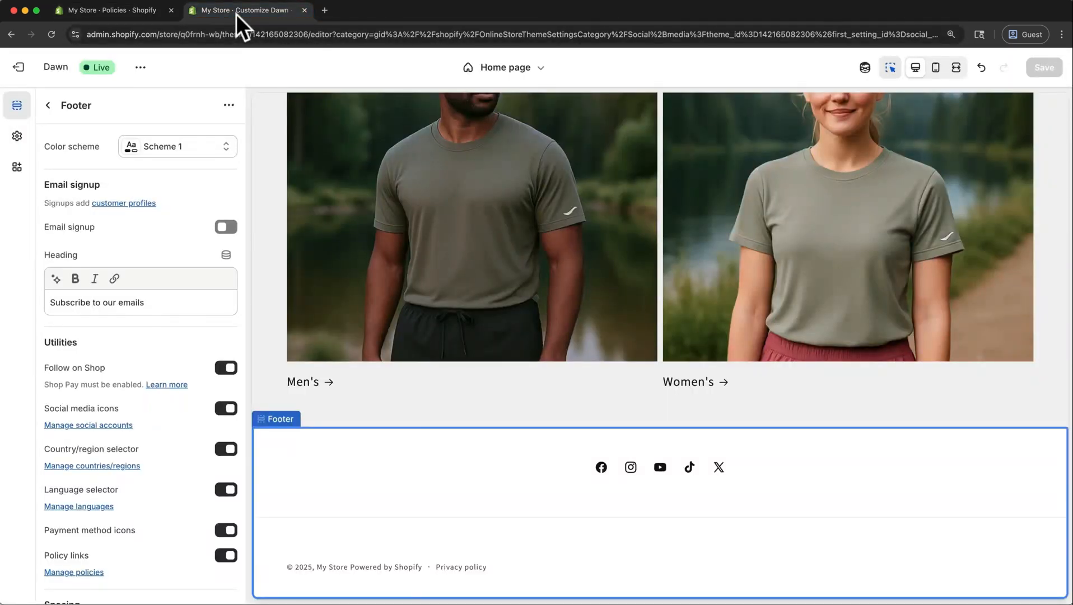
{"action": "key", "text": "super+r"}
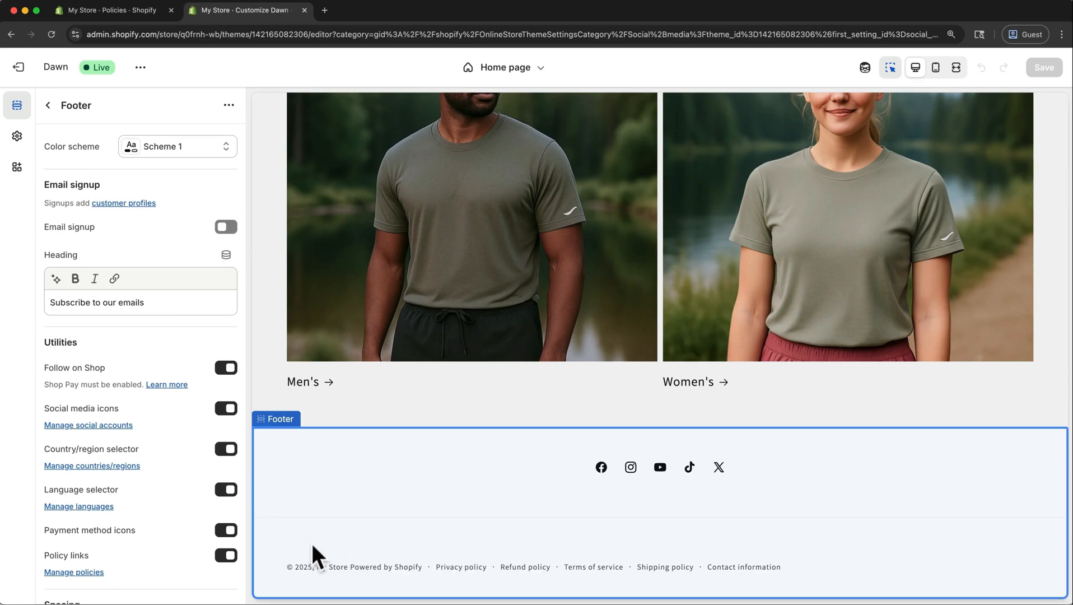
{"action": "left_click", "coordinate": [225, 555]}
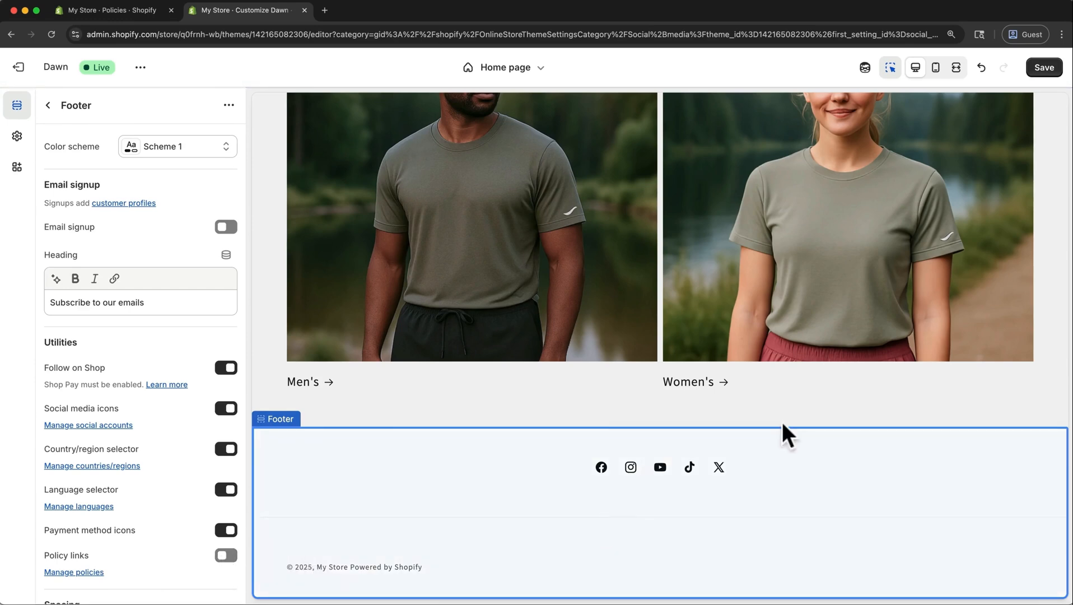
{"action": "left_click", "coordinate": [1036, 71]}
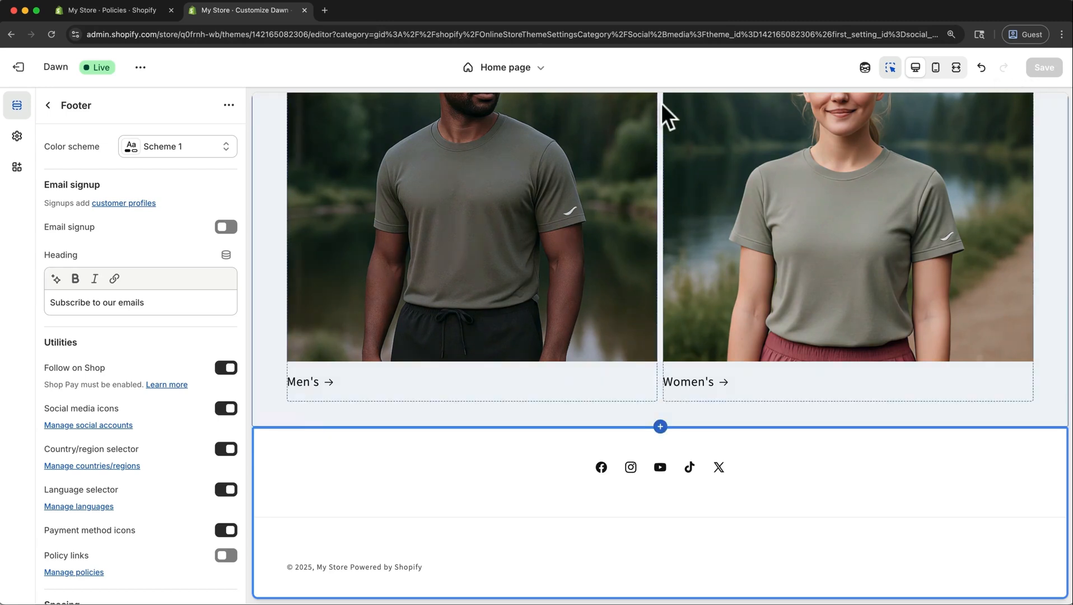
Open the Footer menu in the store admin and remove its "Your privacy choices" and "Search" items.
{"action": "left_click", "coordinate": [139, 12]}
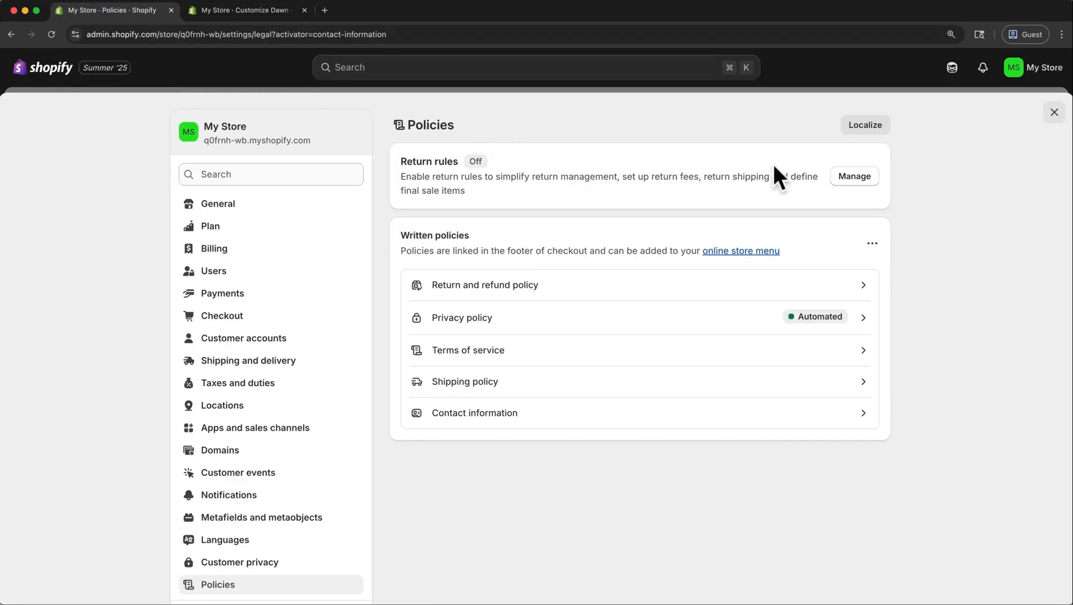
{"action": "left_click", "coordinate": [1053, 113]}
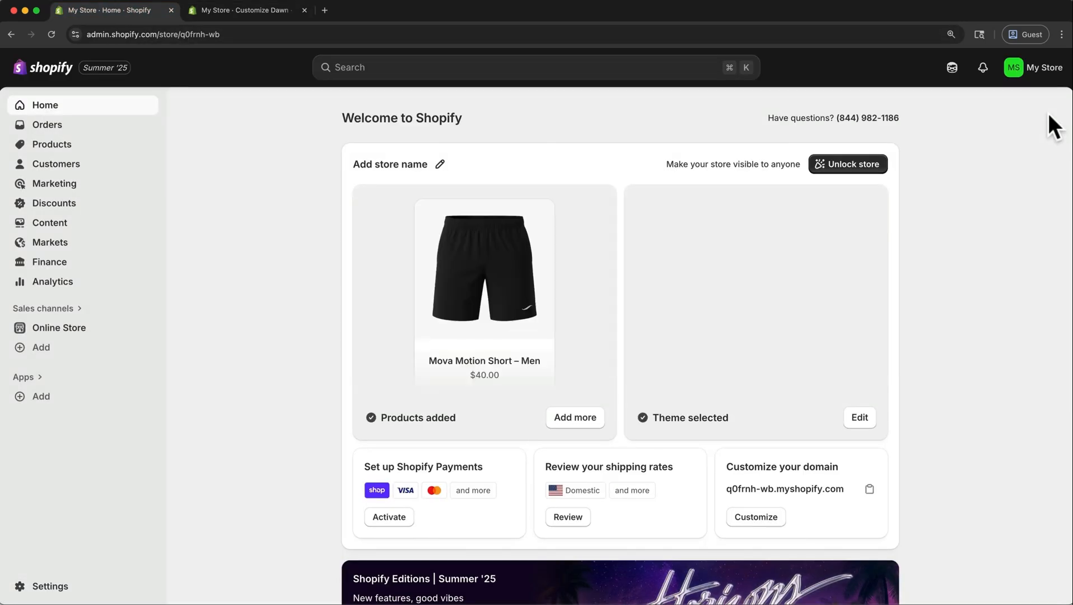
{"action": "left_click", "coordinate": [77, 224]}
{"action": "left_click", "coordinate": [67, 282]}
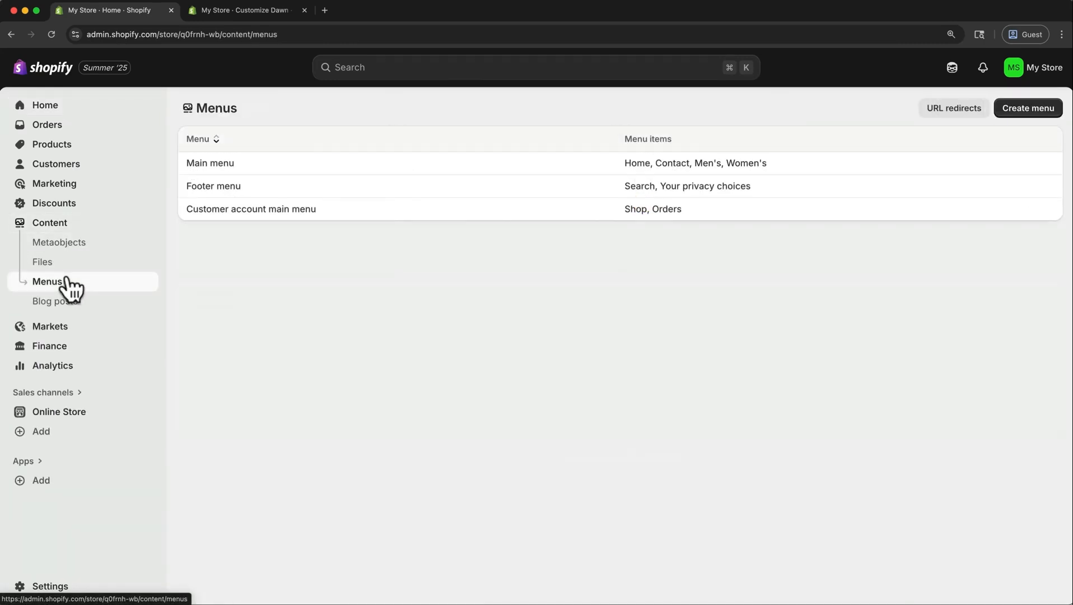
{"action": "left_click", "coordinate": [225, 189]}
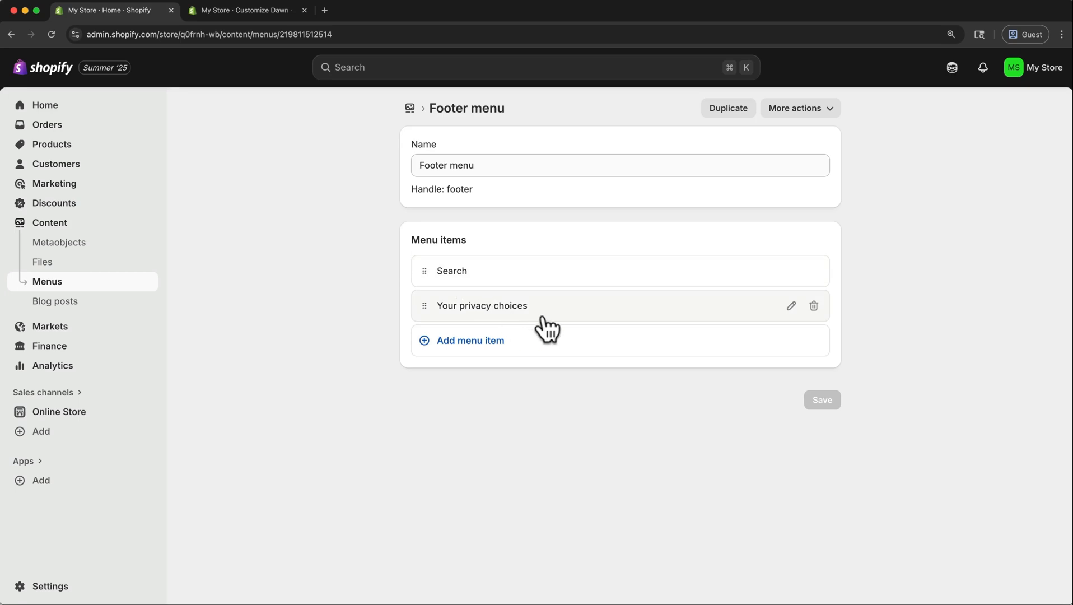
{"action": "left_click", "coordinate": [814, 306]}
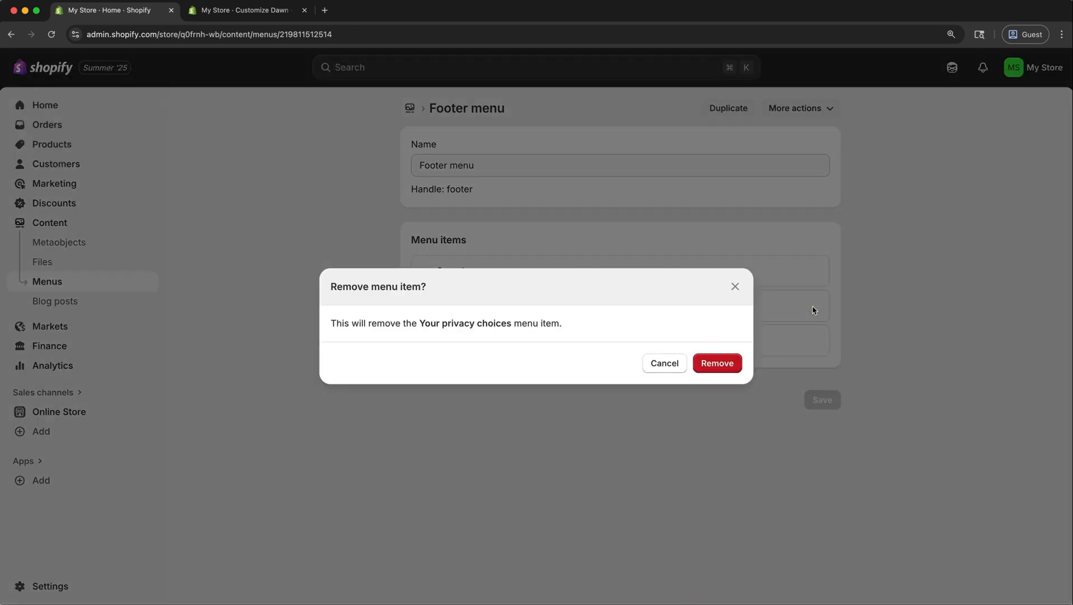
{"action": "left_click", "coordinate": [728, 365]}
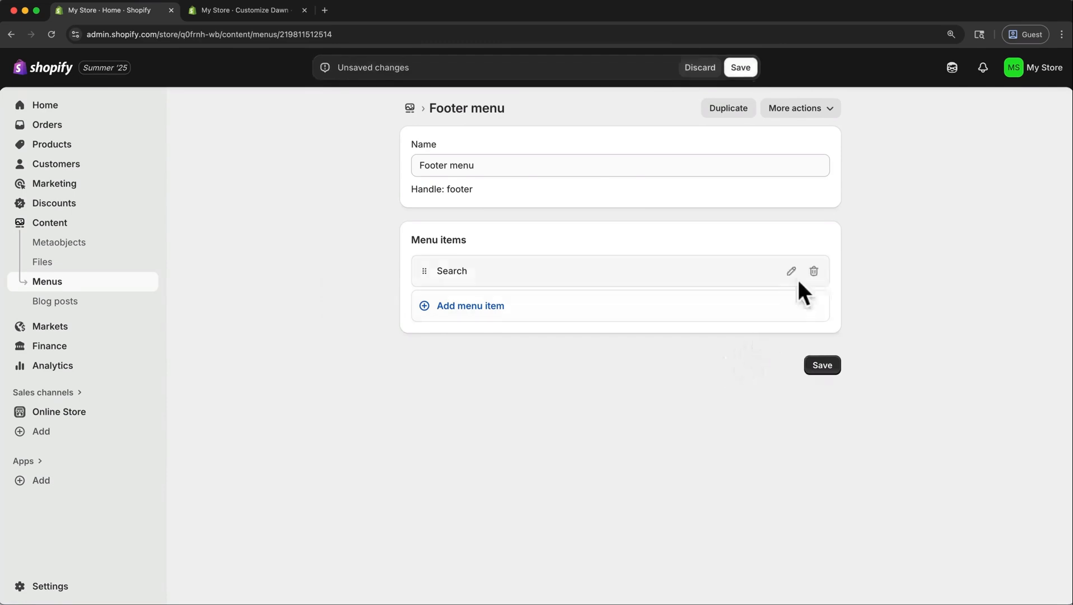
{"action": "left_click", "coordinate": [814, 272]}
{"action": "left_click", "coordinate": [729, 364]}
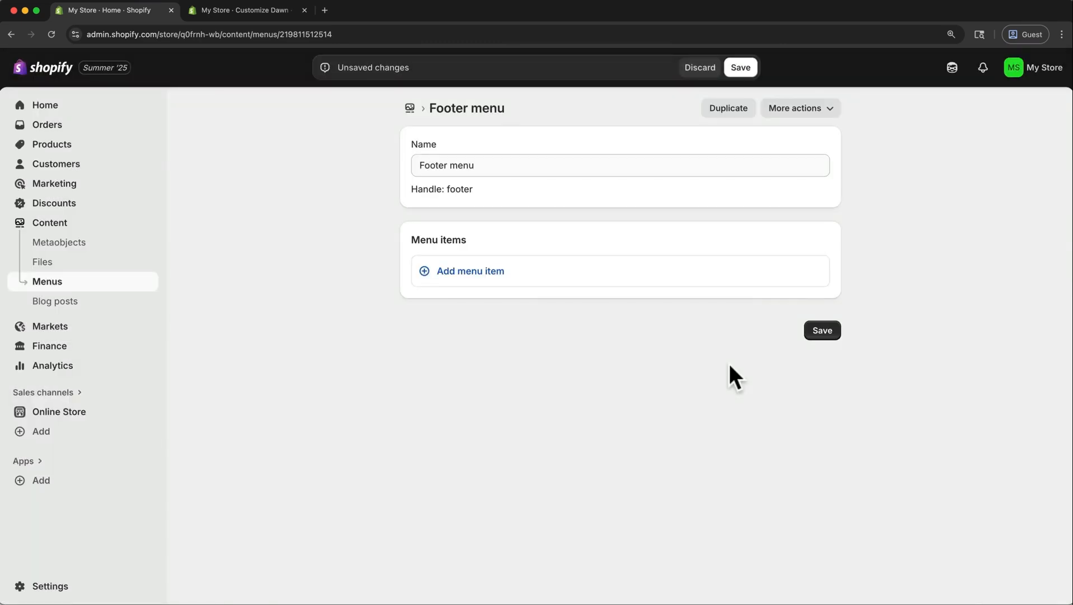
Add a Footer menu item linked to the Refund Policy.
{"action": "left_click", "coordinate": [471, 272]}
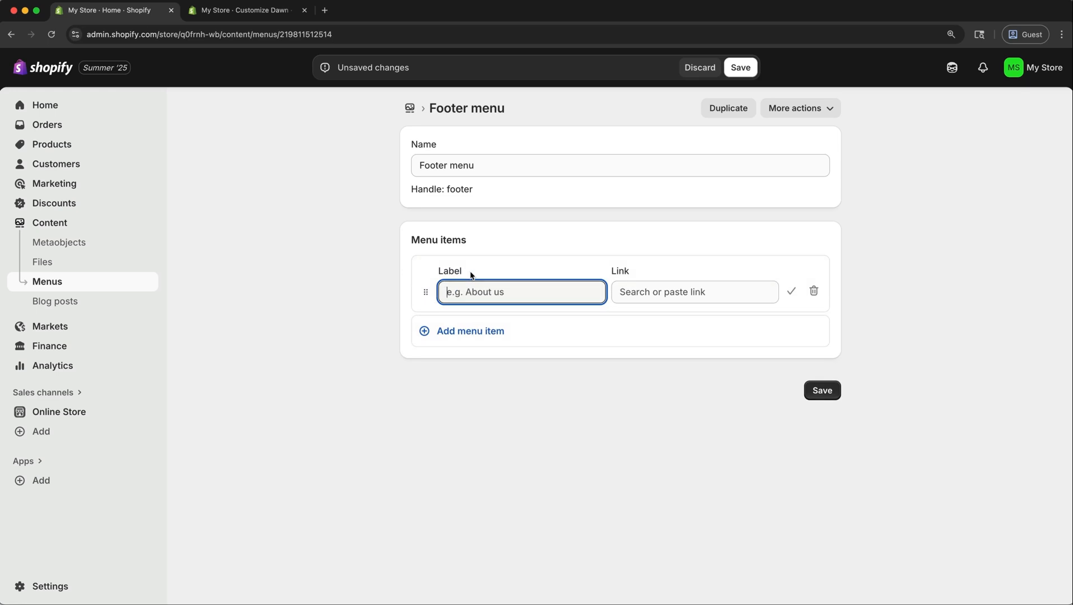
{"action": "left_click", "coordinate": [637, 292]}
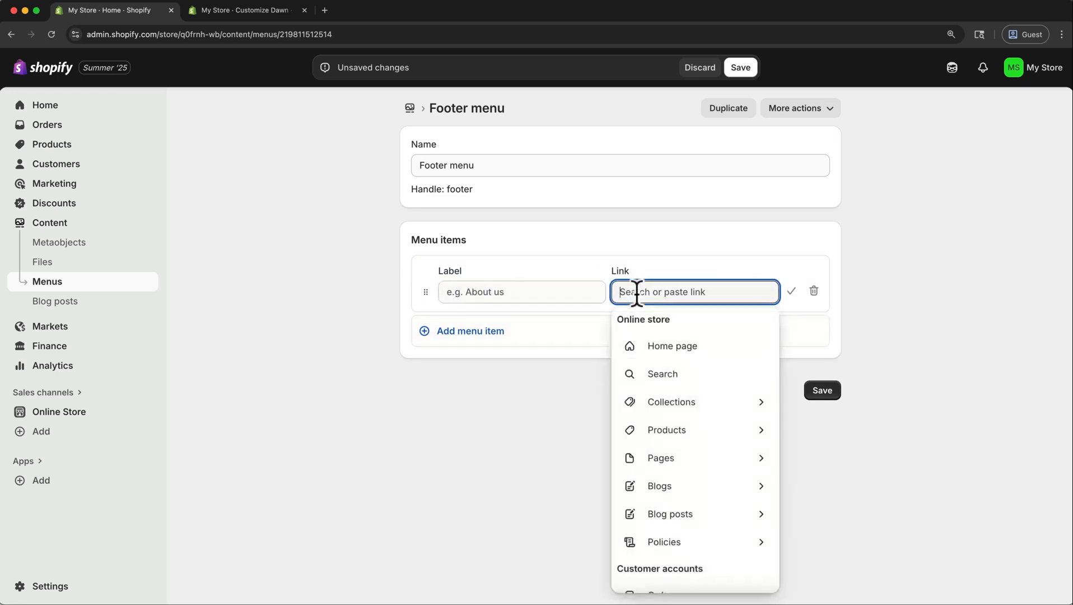
{"action": "left_click", "coordinate": [688, 547]}
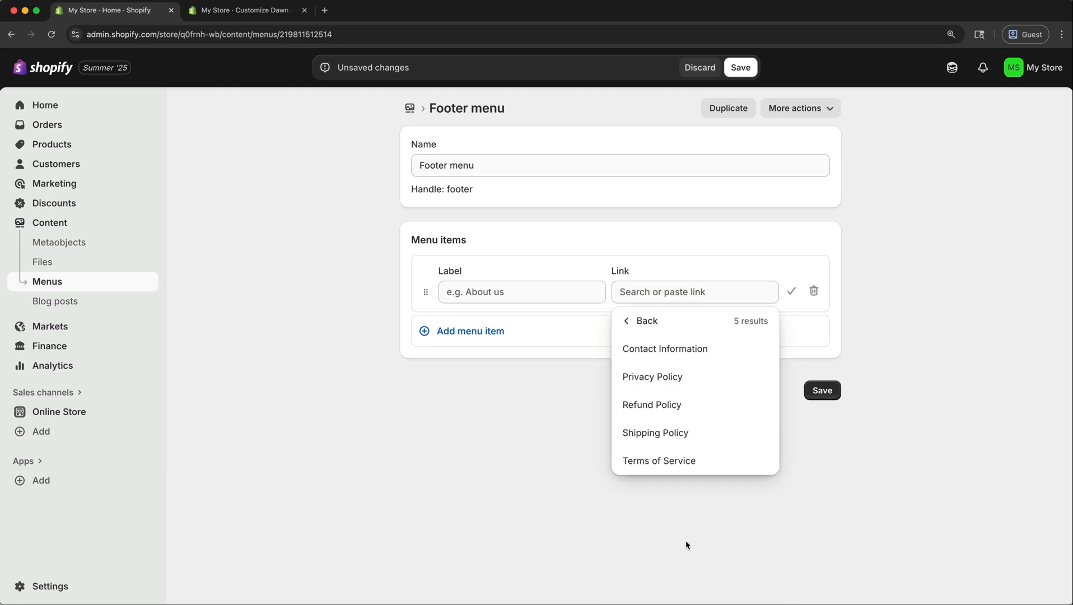
{"action": "left_click", "coordinate": [676, 412]}
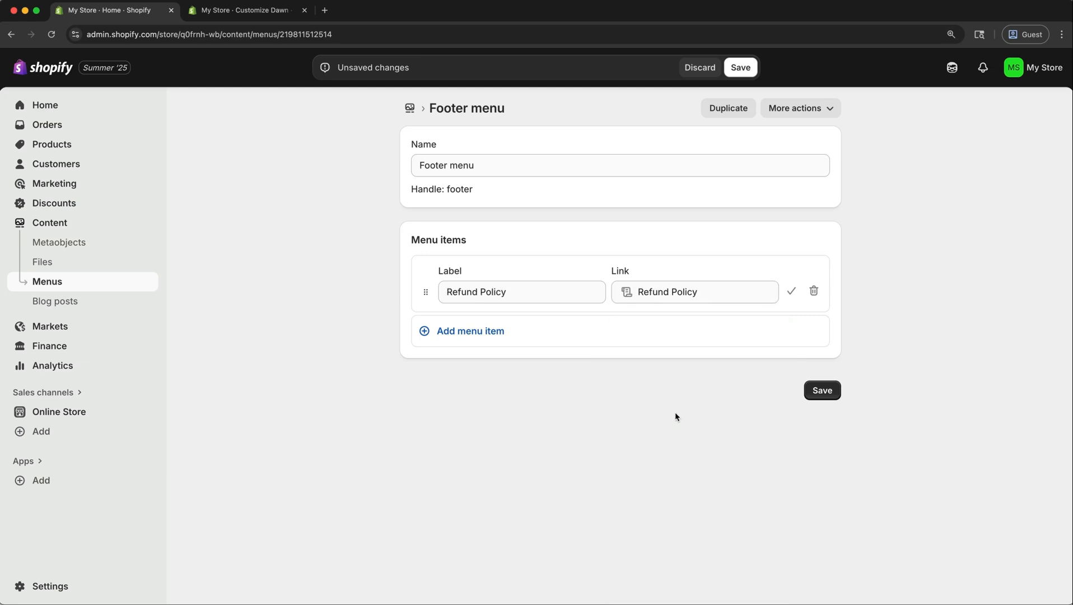
Add Privacy Policy, Terms of Service, Shipping Policy and Contact Information links below Refund Policy in the Footer menu and save it.
{"action": "left_click", "coordinate": [792, 292]}
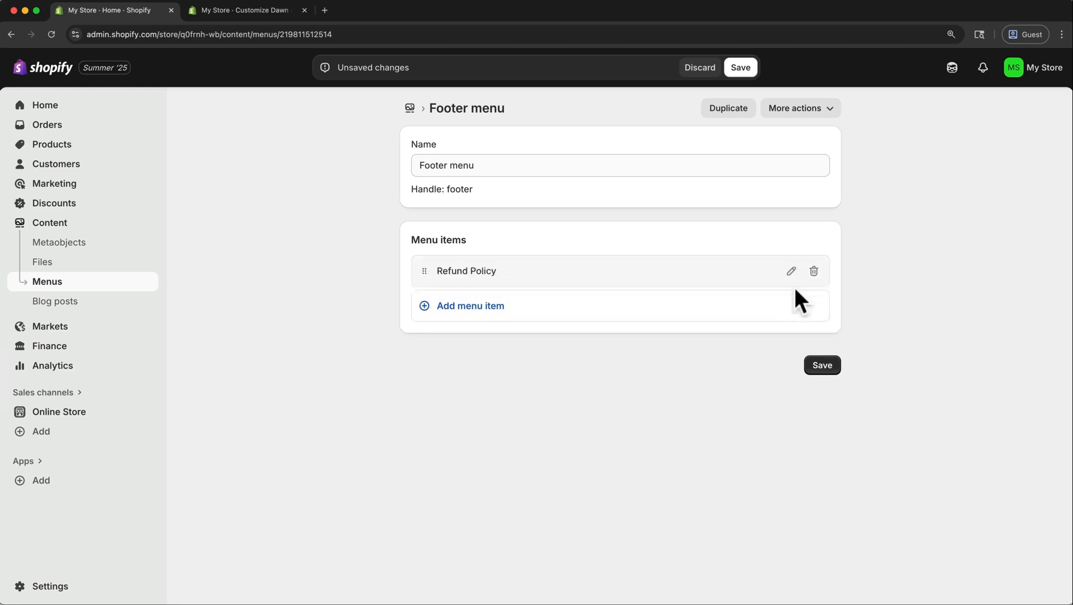
{"action": "left_click", "coordinate": [604, 312]}
{"action": "left_click", "coordinate": [638, 325]}
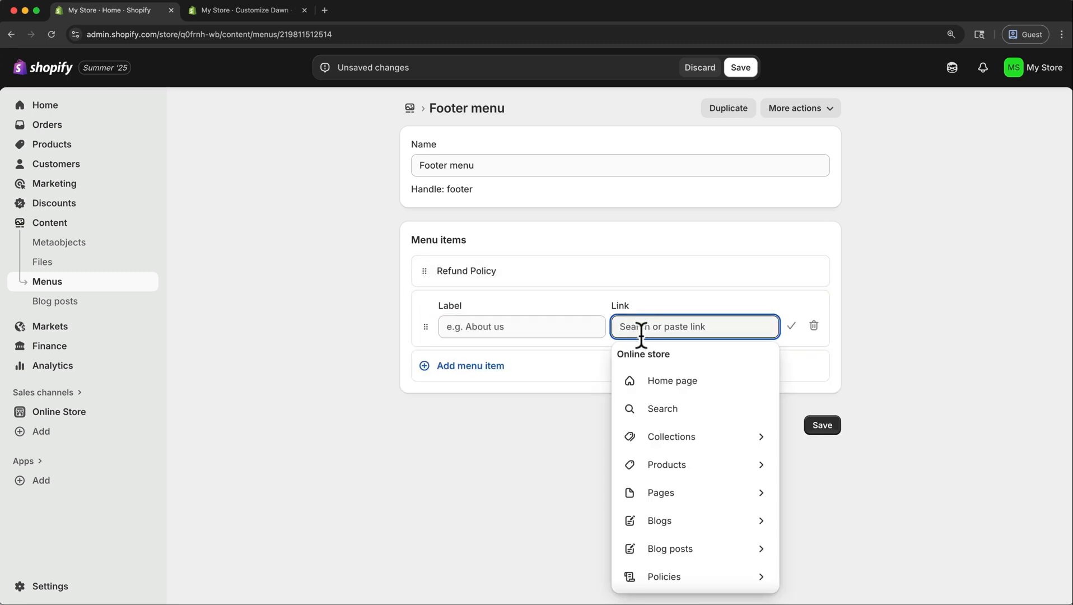
{"action": "left_click", "coordinate": [669, 568]}
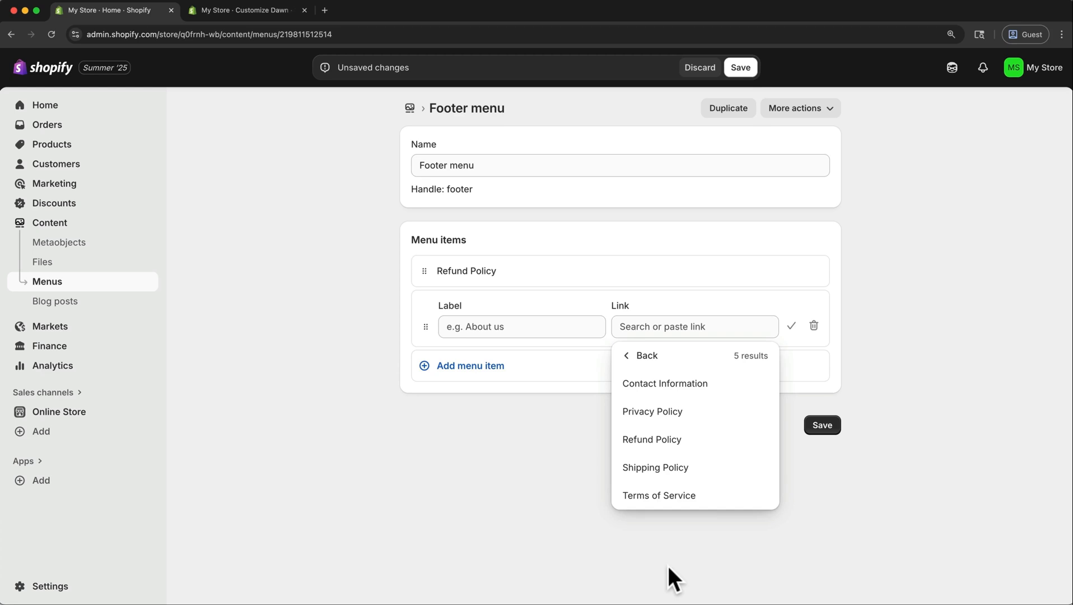
{"action": "left_click", "coordinate": [674, 415]}
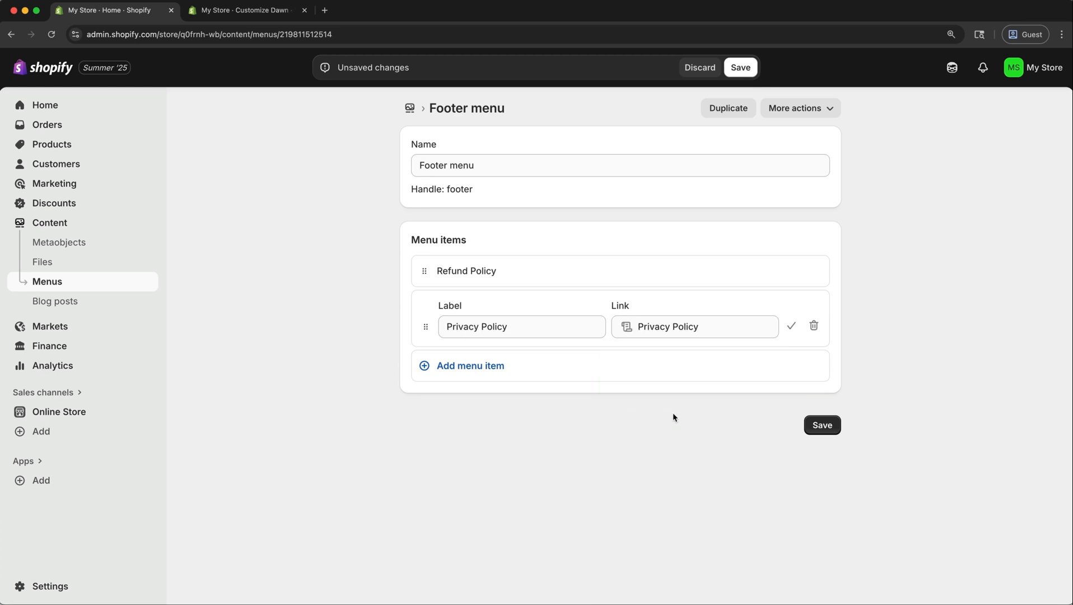
{"action": "left_click", "coordinate": [791, 325]}
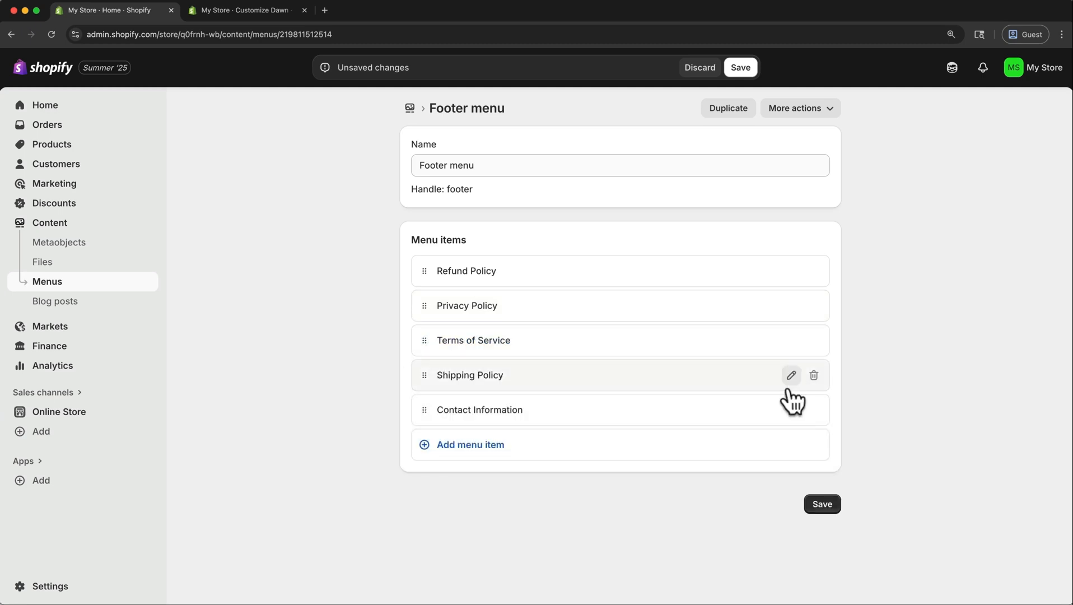
{"action": "left_click", "coordinate": [828, 507]}
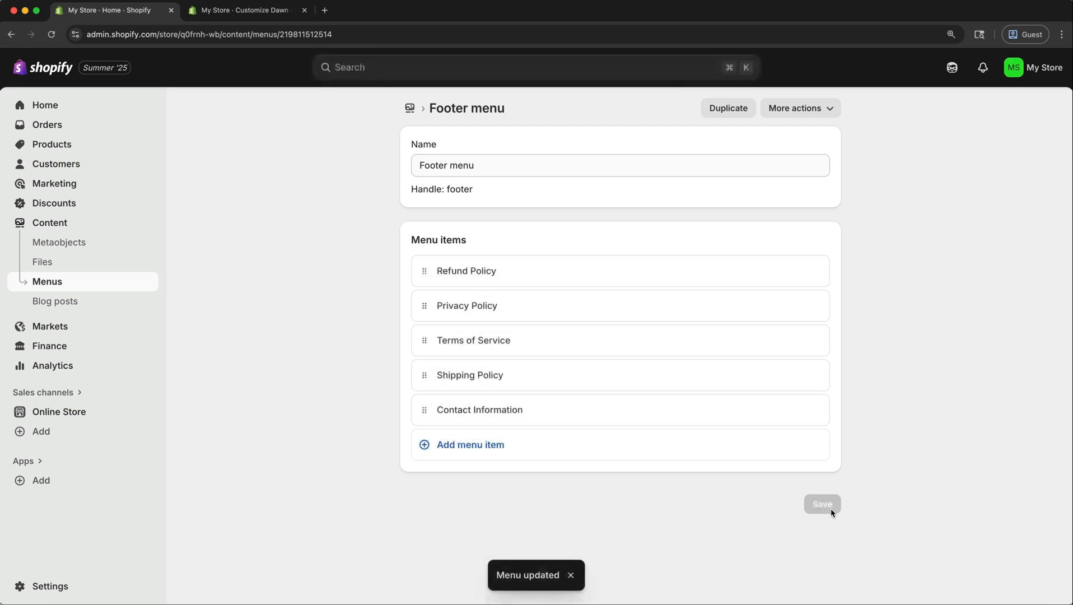
{"action": "left_click", "coordinate": [569, 566]}
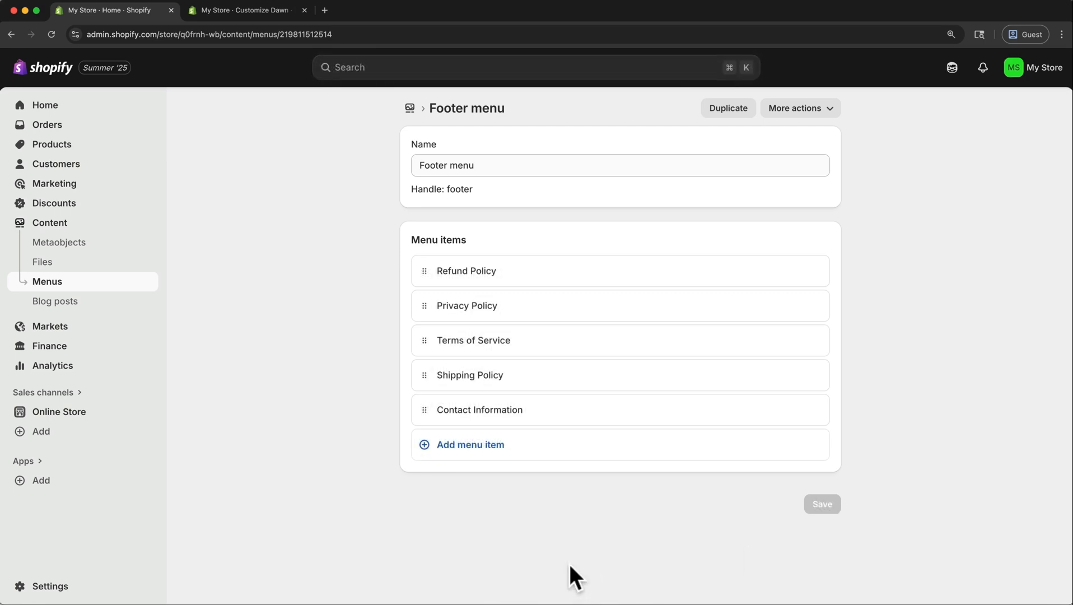
Return to the theme editor and add a Menu block to the Footer section.
{"action": "left_click", "coordinate": [258, 15]}
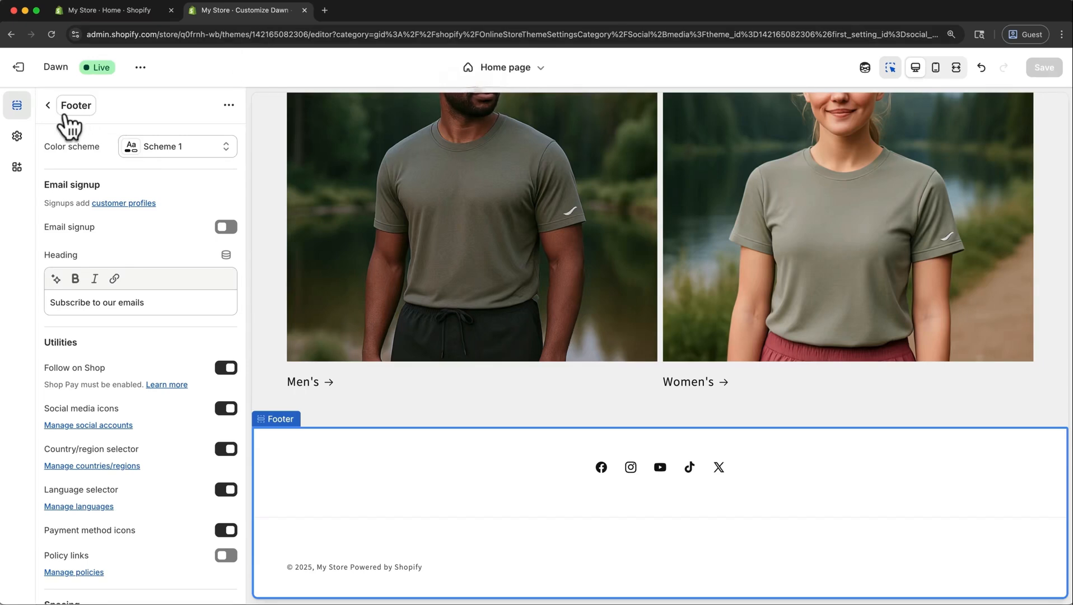
{"action": "left_click", "coordinate": [49, 105]}
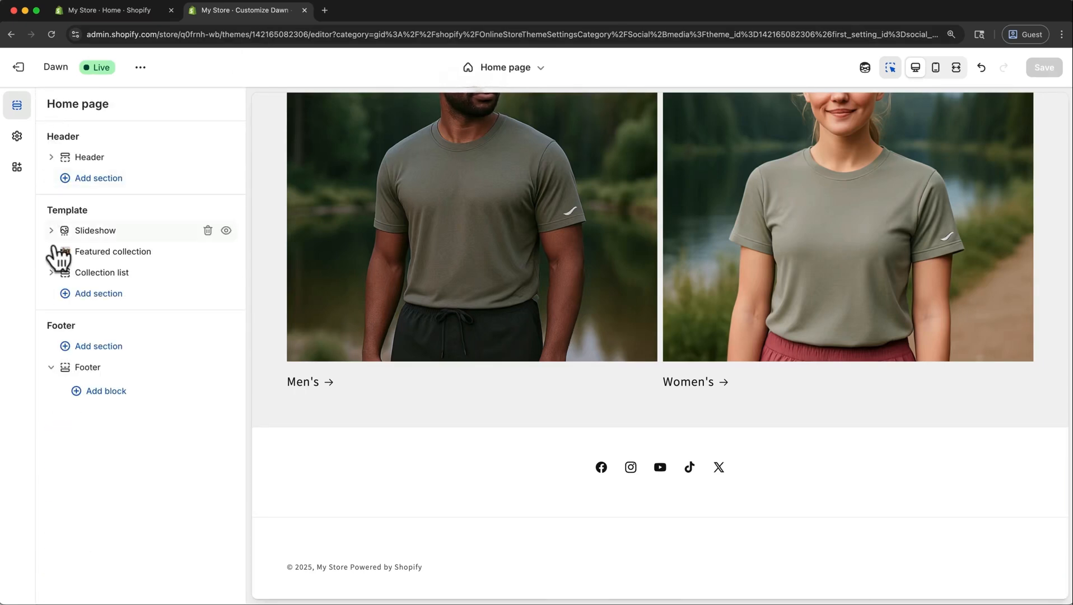
{"action": "left_click", "coordinate": [95, 391]}
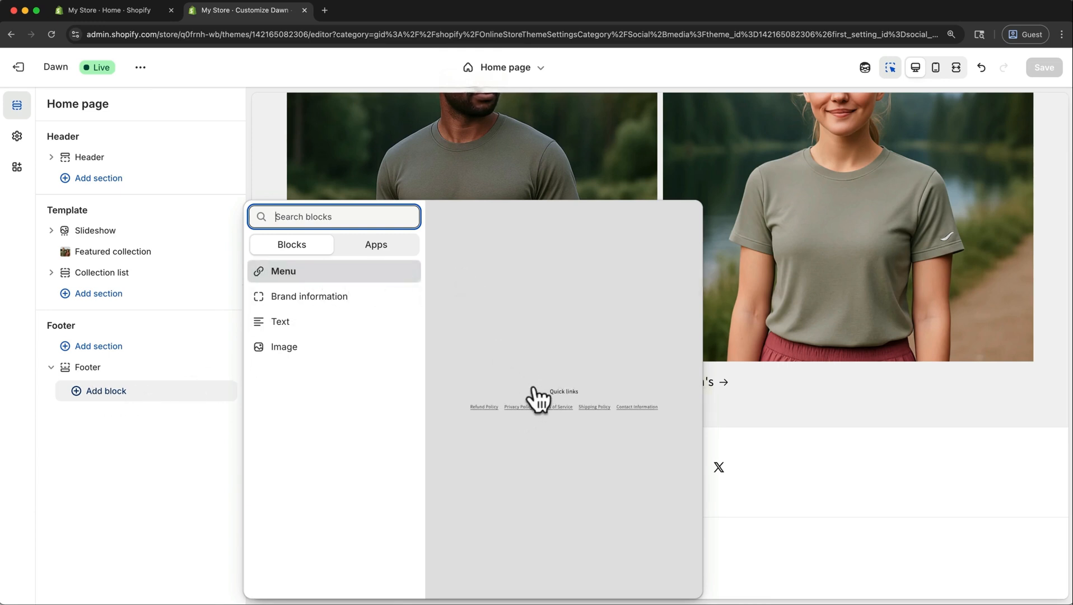
{"action": "left_click", "coordinate": [312, 275]}
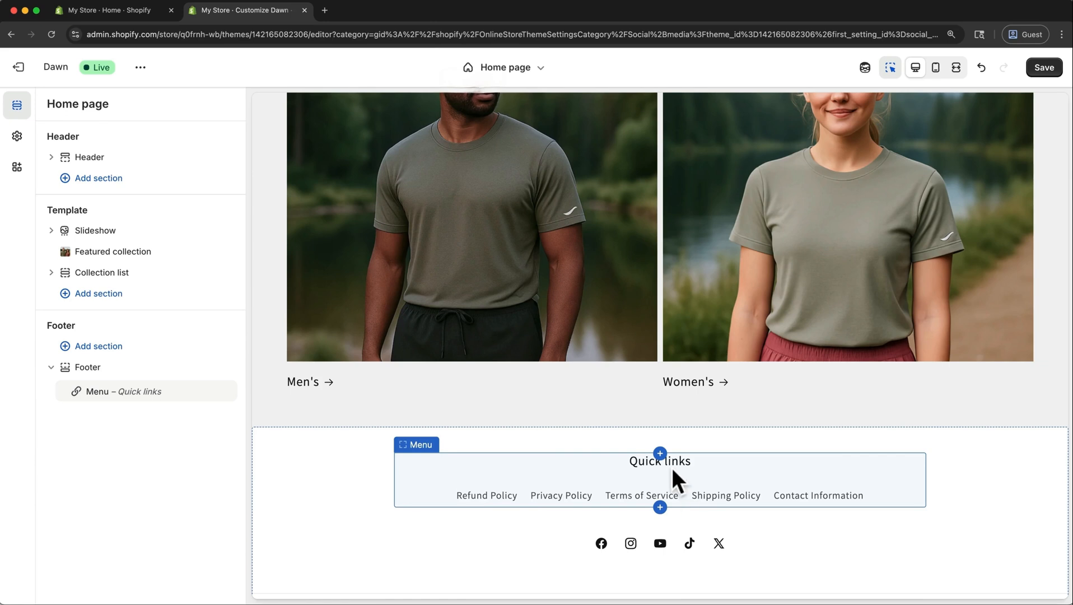
Clear the "Quick links" heading of the footer's Menu block and save the theme.
{"action": "left_click", "coordinate": [699, 470]}
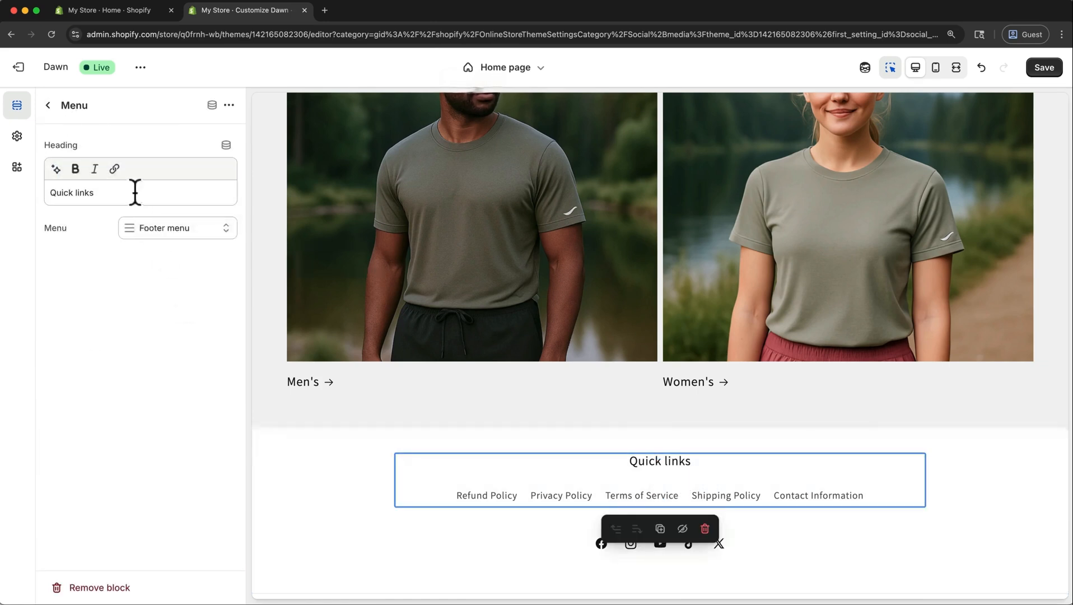
{"action": "left_click_drag", "start_coordinate": [133, 192], "coordinate": [50, 192]}
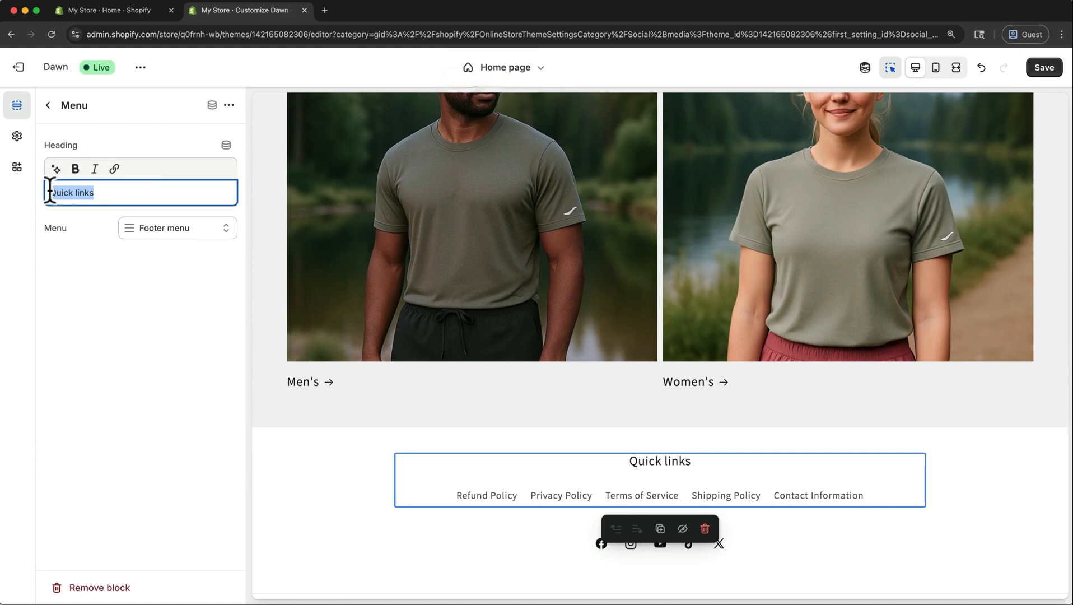
{"action": "key", "text": "BackSpace"}
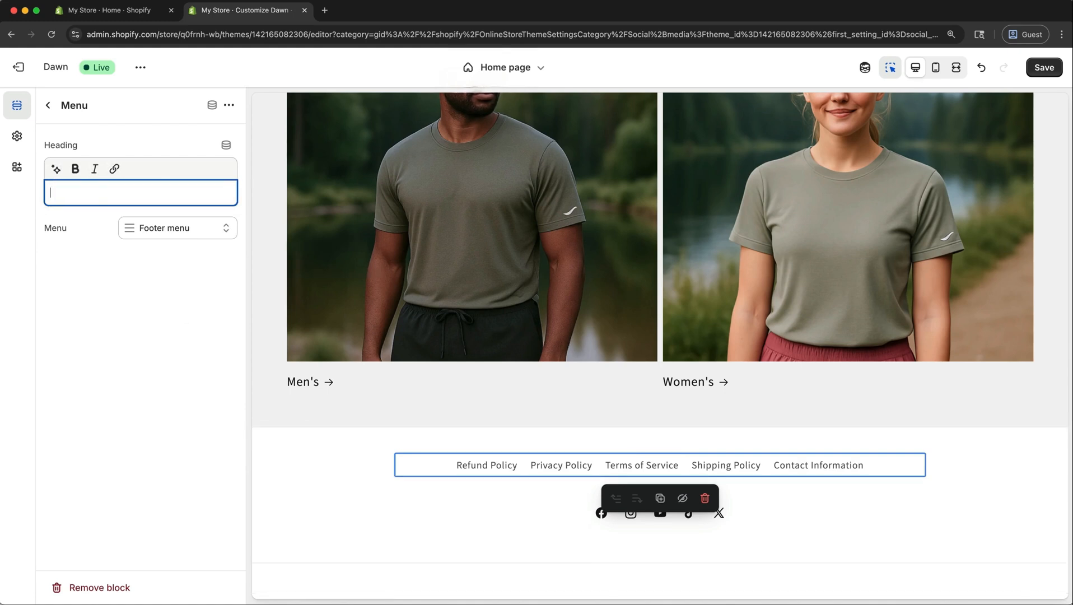
{"action": "scroll", "coordinate": [303, 448], "scroll_direction": "down", "scroll_amount": 2}
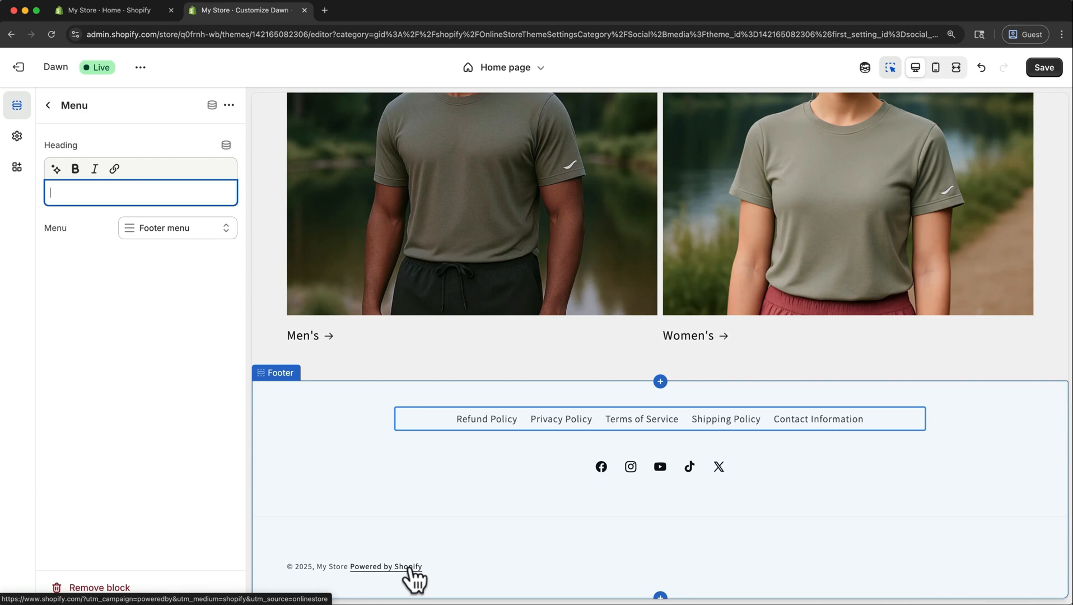
{"action": "left_click", "coordinate": [838, 420]}
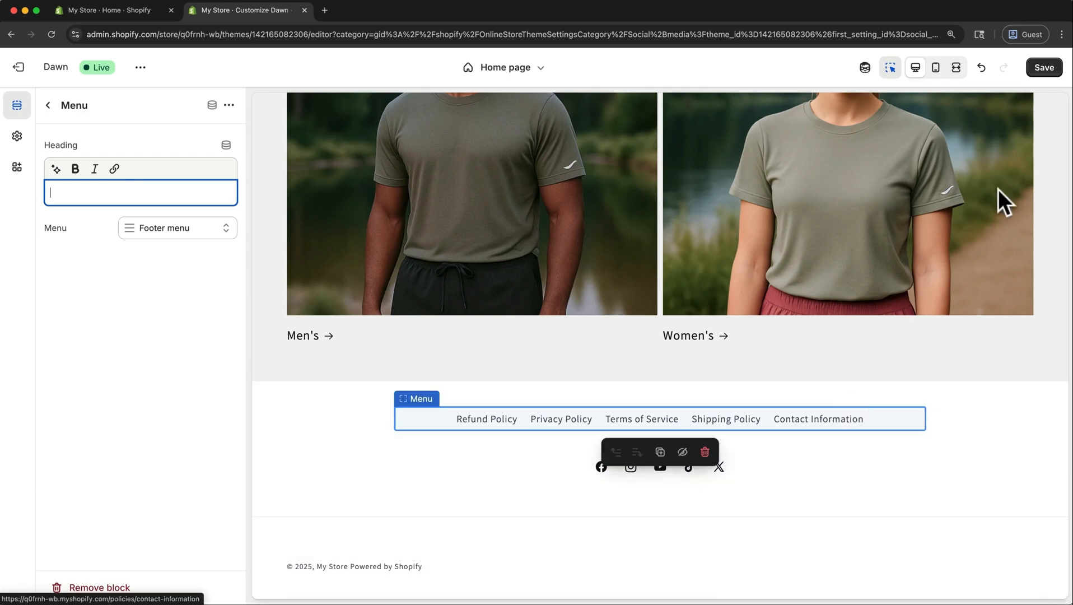
{"action": "left_click", "coordinate": [1044, 68]}
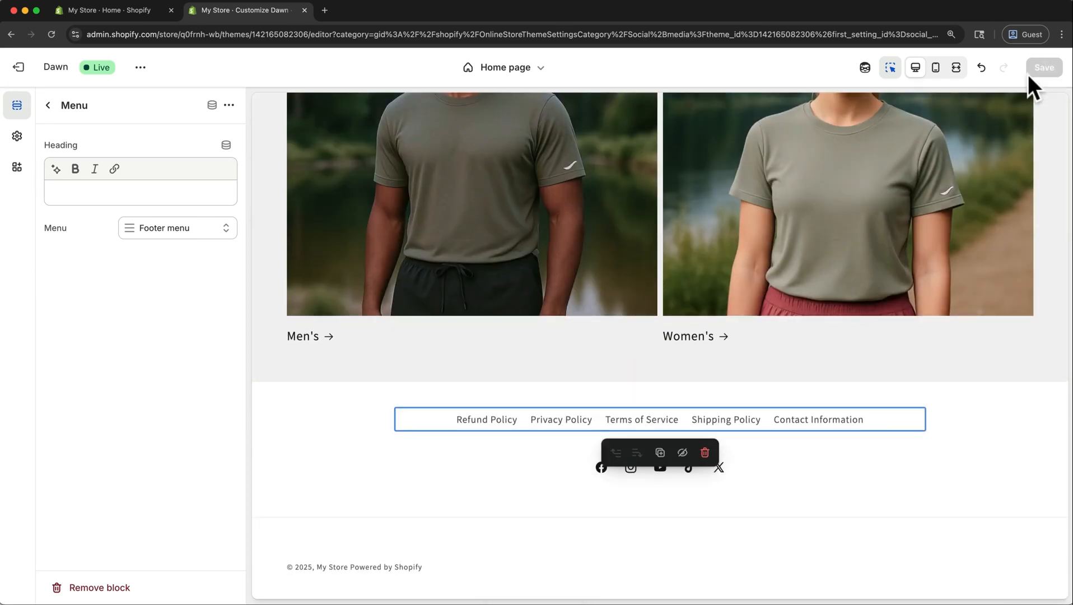
Switch to the store admin and open the Dawn theme's default theme content for editing.
{"action": "left_click", "coordinate": [143, 14]}
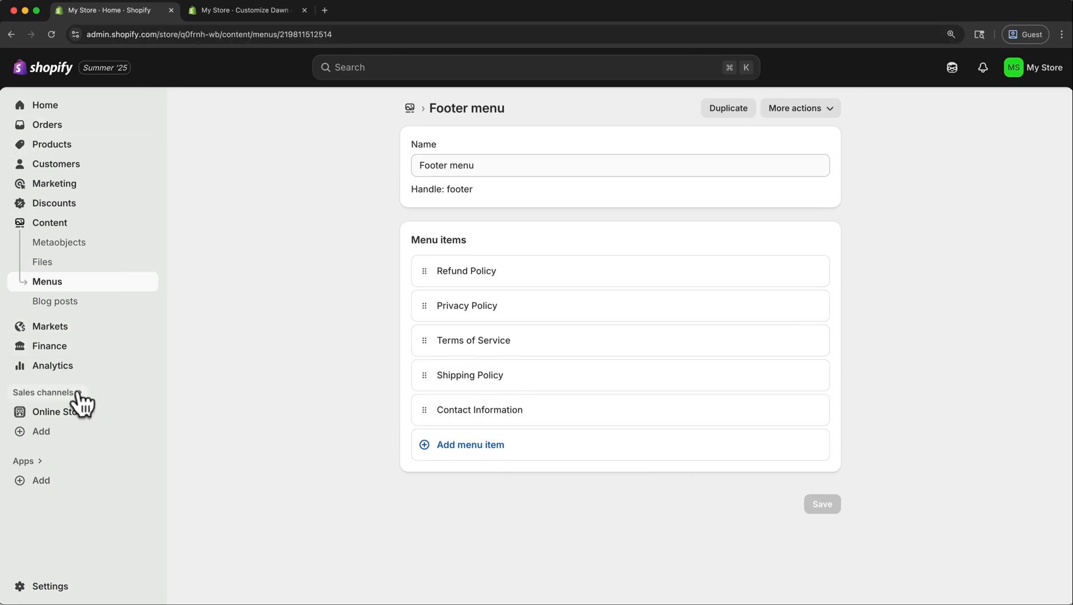
{"action": "left_click", "coordinate": [73, 421]}
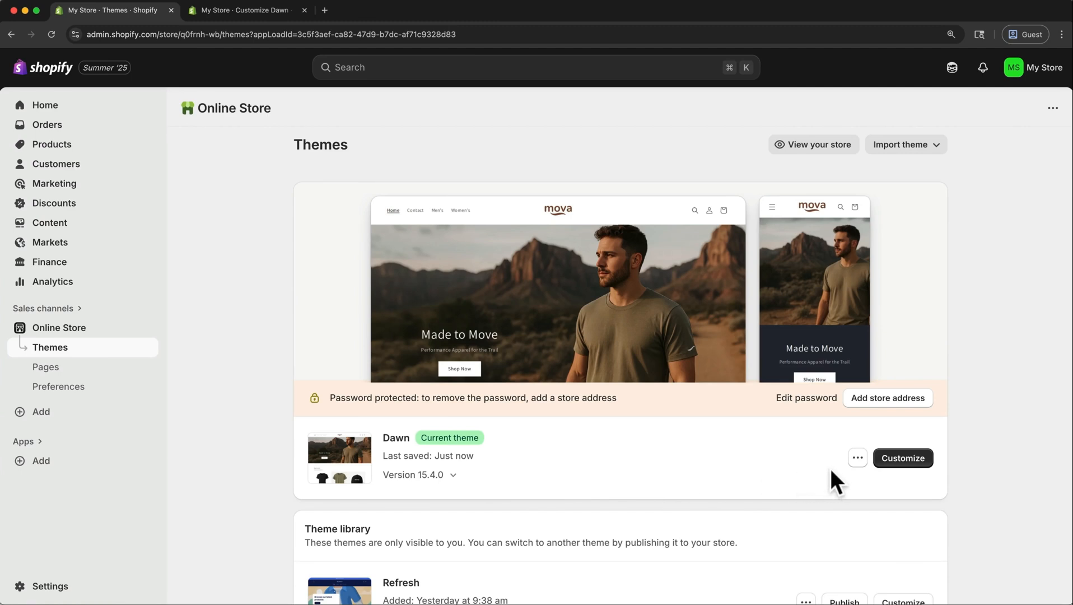
{"action": "left_click", "coordinate": [856, 458]}
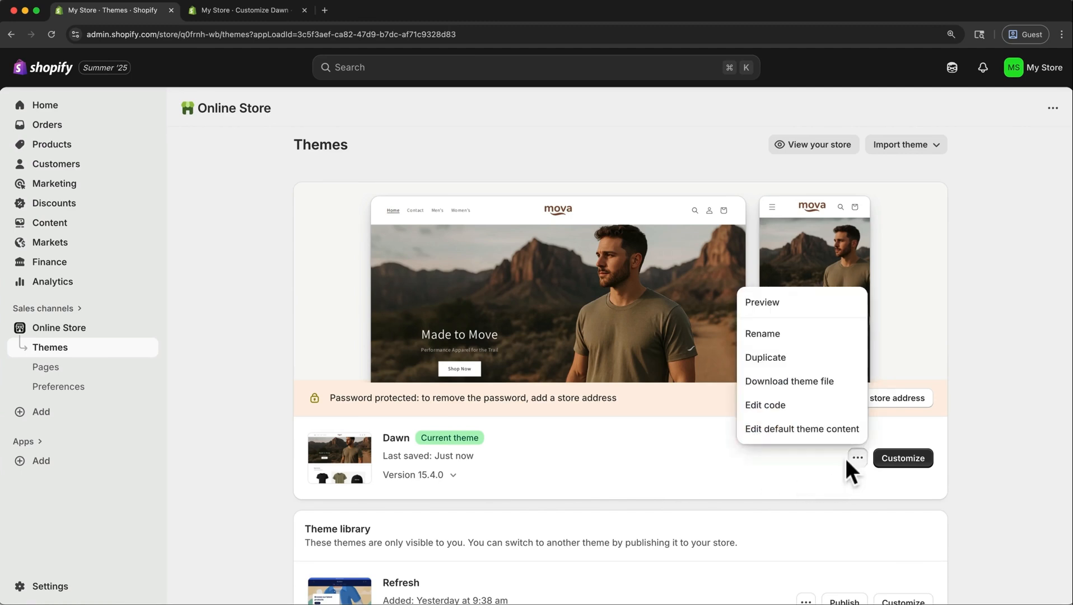
{"action": "left_click", "coordinate": [833, 429]}
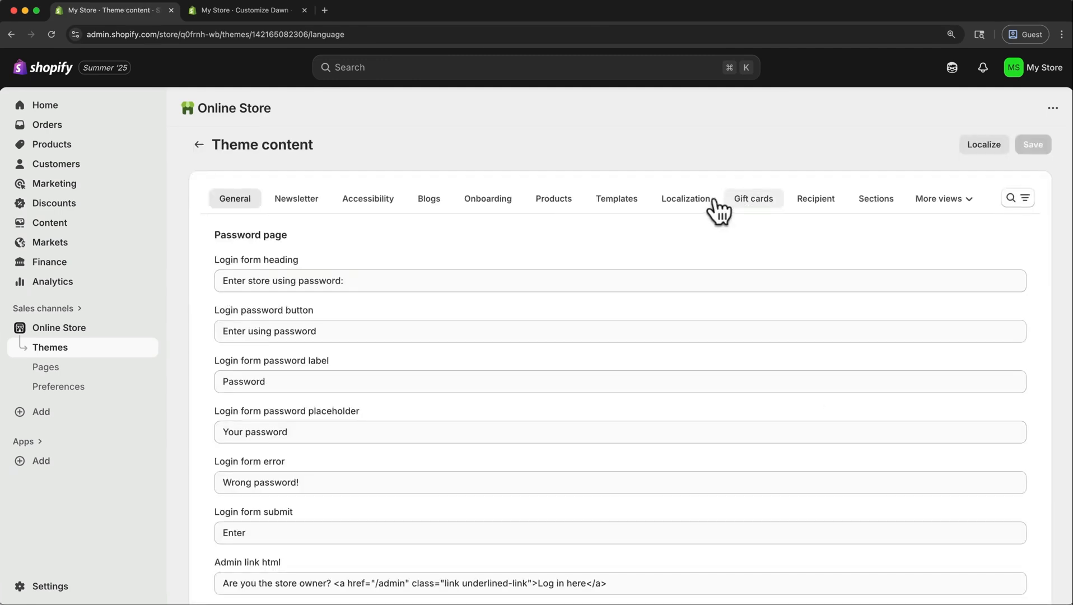
Search the theme content for "links", clear and save the "Powered by shopify" text, and reload the theme editor.
{"action": "left_click", "coordinate": [1017, 199]}
{"action": "type", "text": "links"}
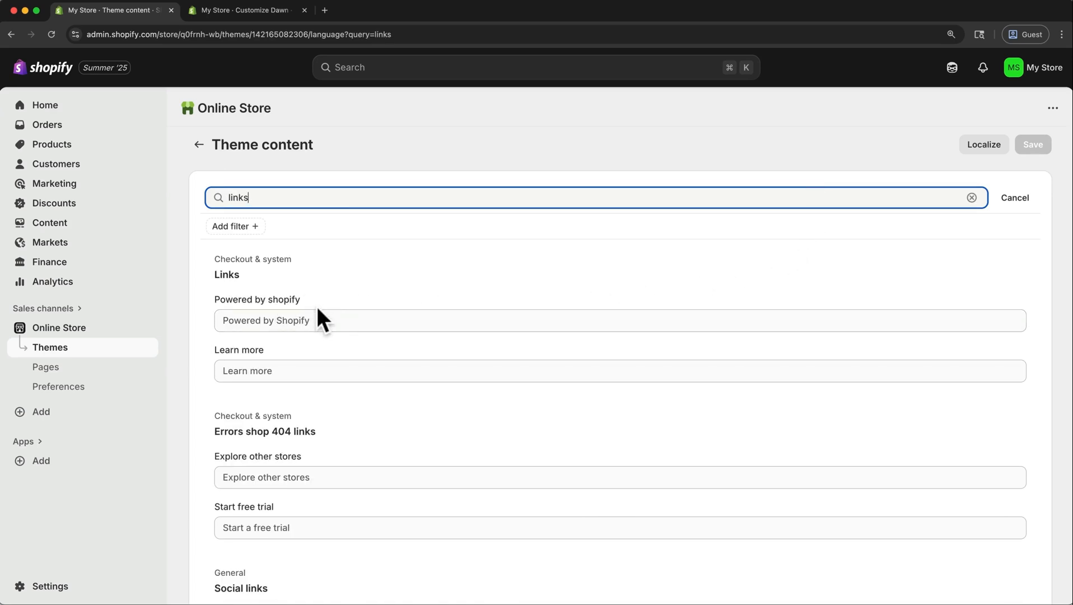
{"action": "left_click", "coordinate": [281, 321]}
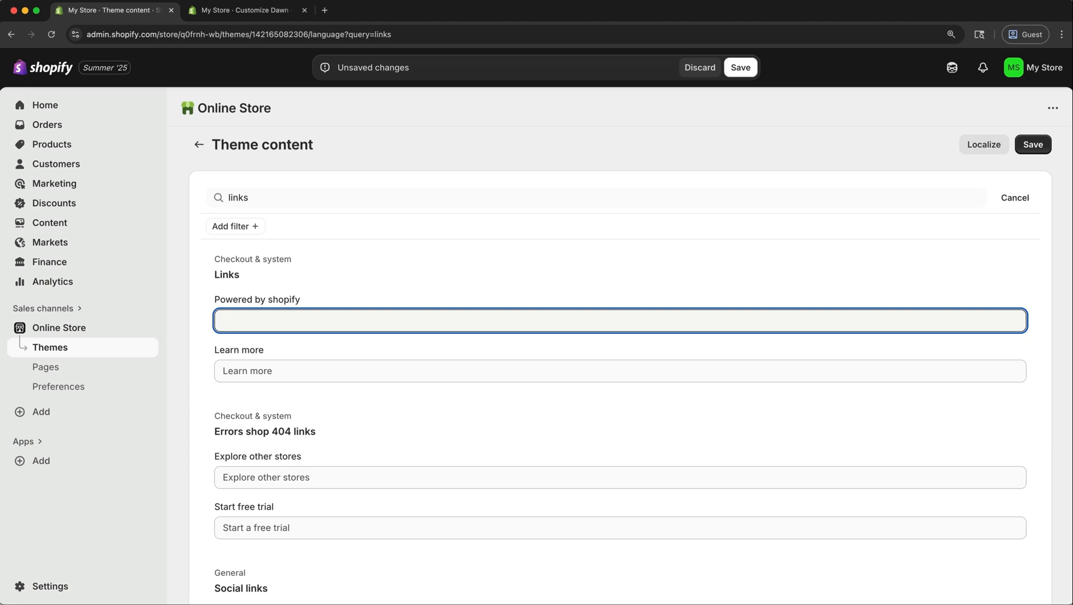
{"action": "left_click", "coordinate": [1040, 146]}
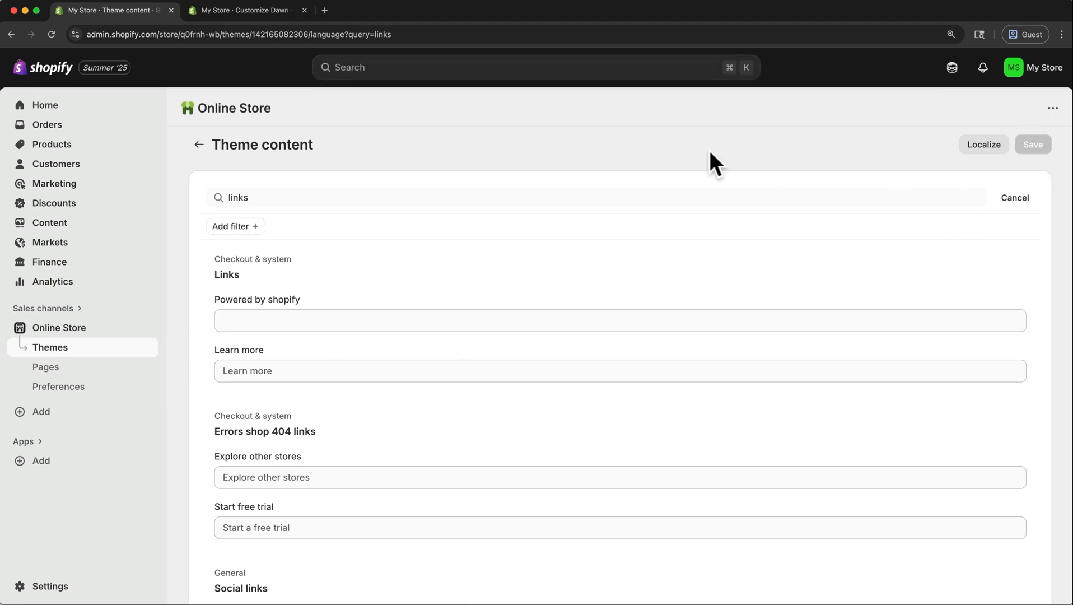
{"action": "left_click", "coordinate": [268, 15]}
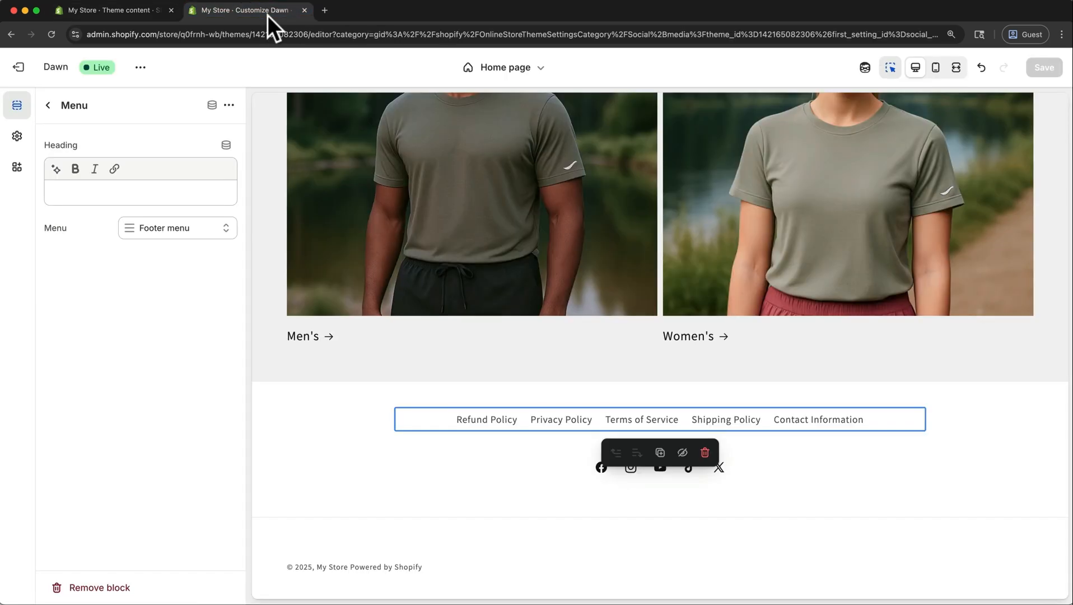
{"action": "key", "text": "super+r"}
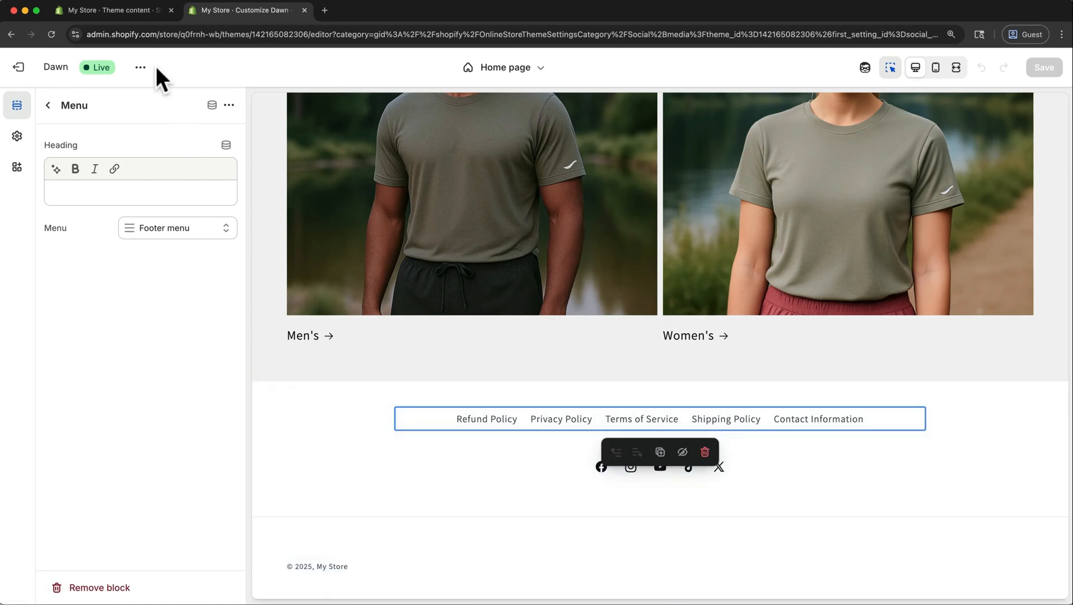
Set the store name to "mova" in the store admin's general settings and save it.
{"action": "left_click", "coordinate": [131, 14]}
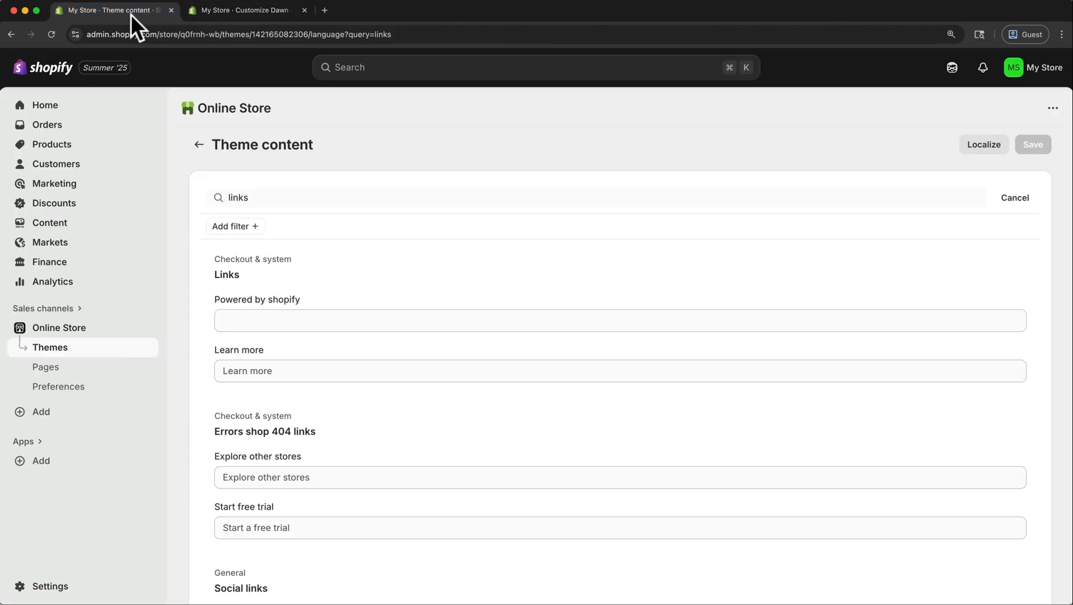
{"action": "left_click", "coordinate": [49, 588]}
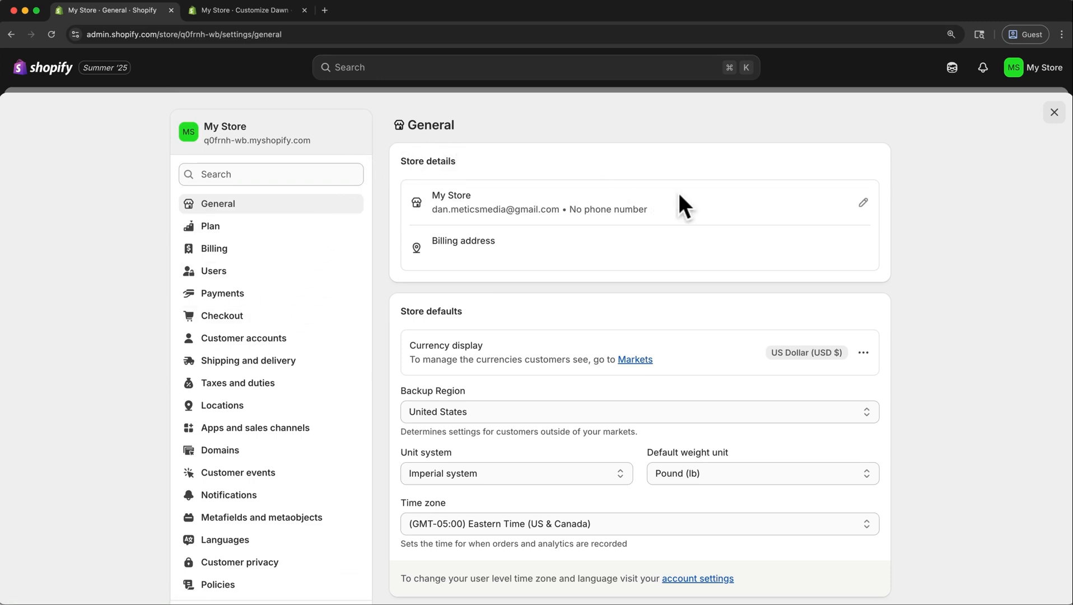
{"action": "left_click", "coordinate": [859, 204]}
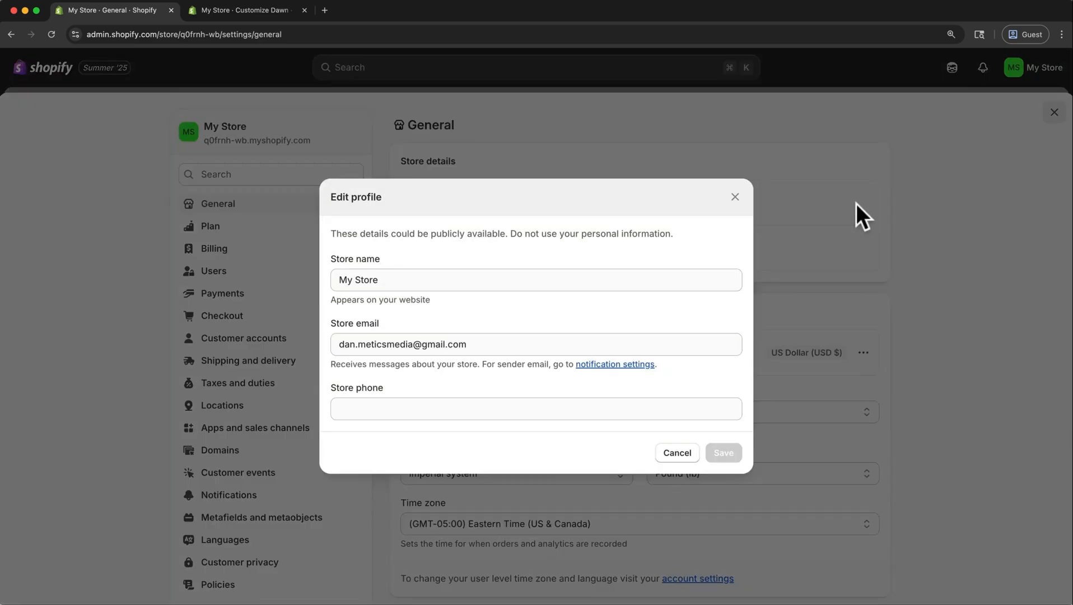
{"action": "triple_click", "coordinate": [672, 278]}
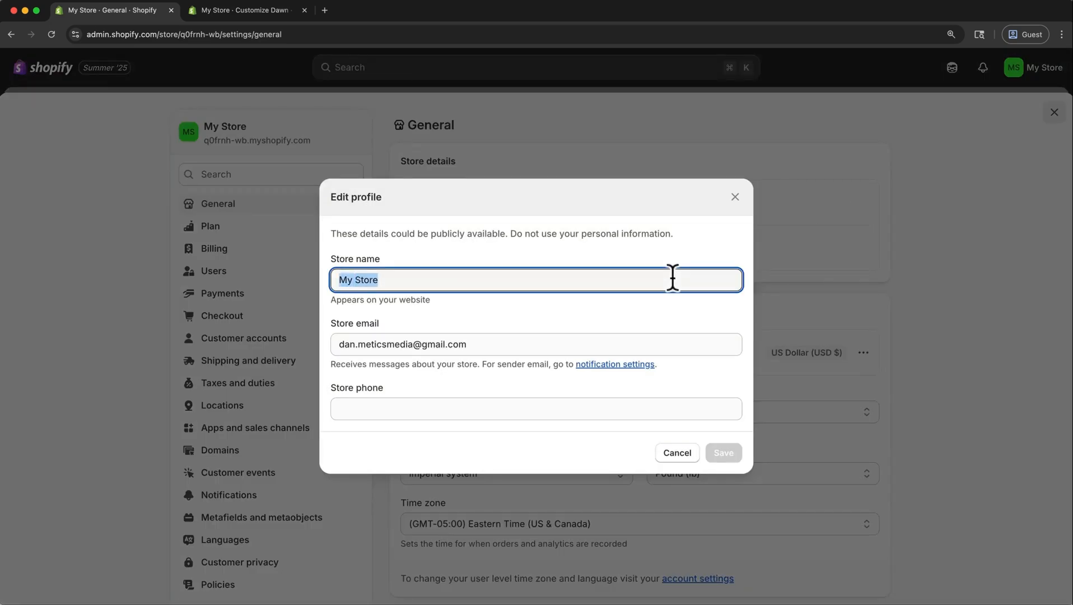
{"action": "type", "text": "mova"}
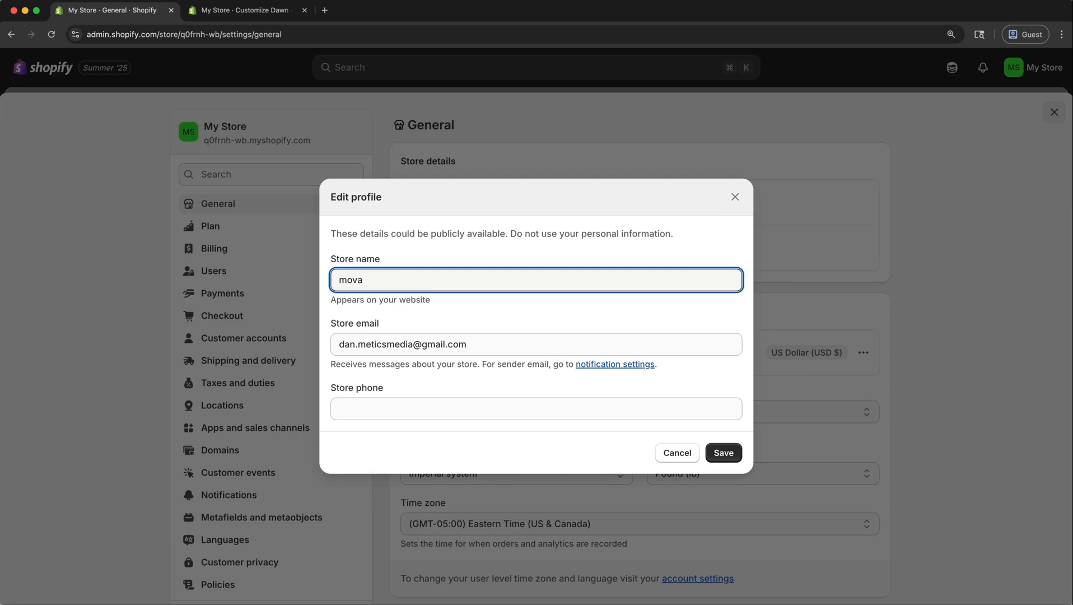
{"action": "left_click", "coordinate": [716, 451]}
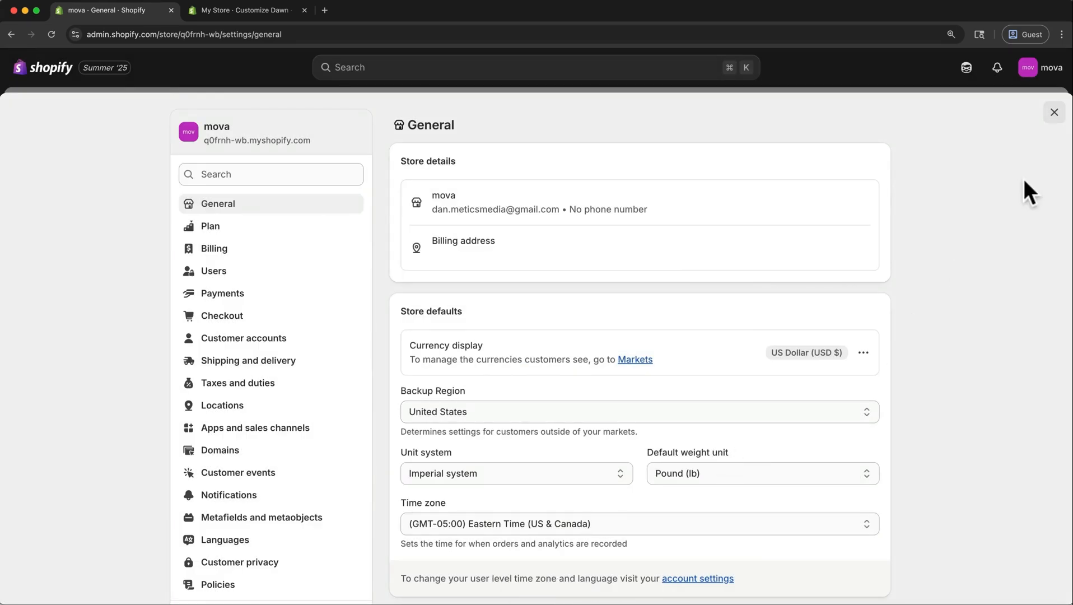
{"action": "left_click", "coordinate": [1052, 116]}
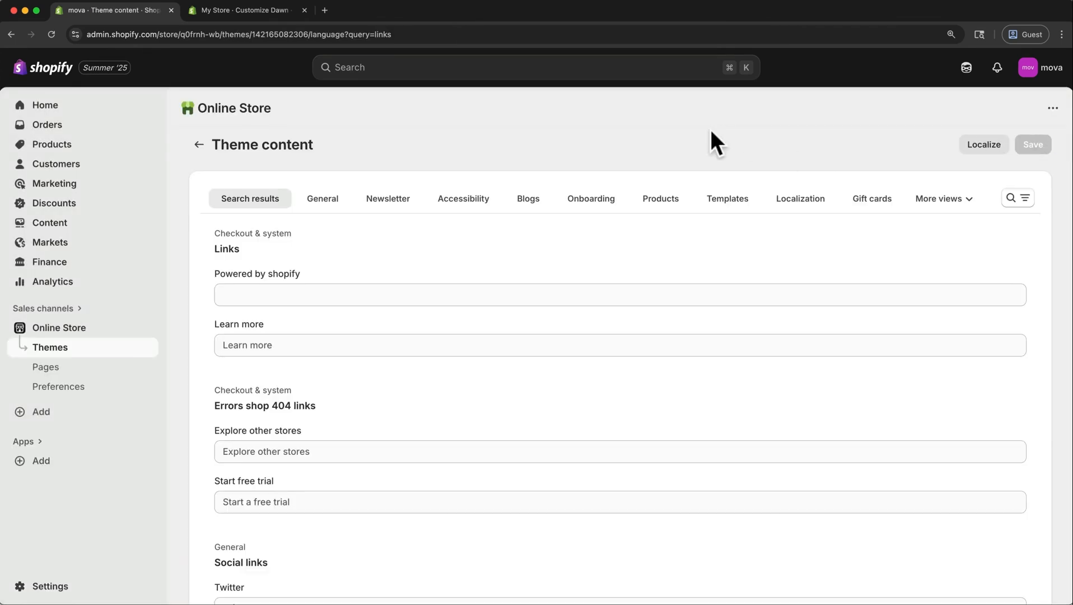
Switch to the Dawn theme editor and open the logo options in the theme settings.
{"action": "left_click", "coordinate": [267, 15]}
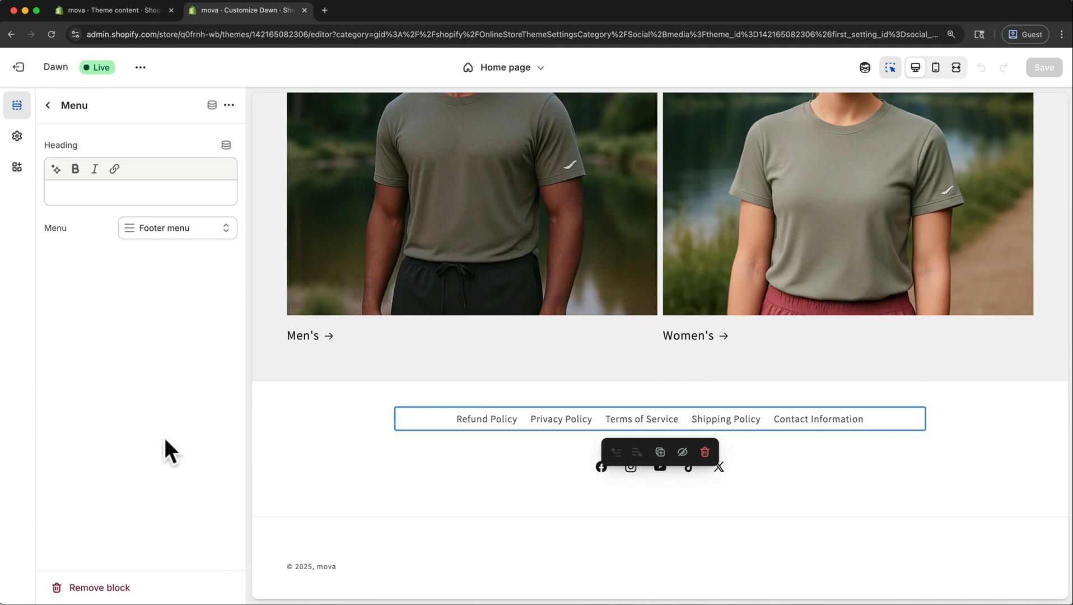
{"action": "left_click", "coordinate": [17, 136]}
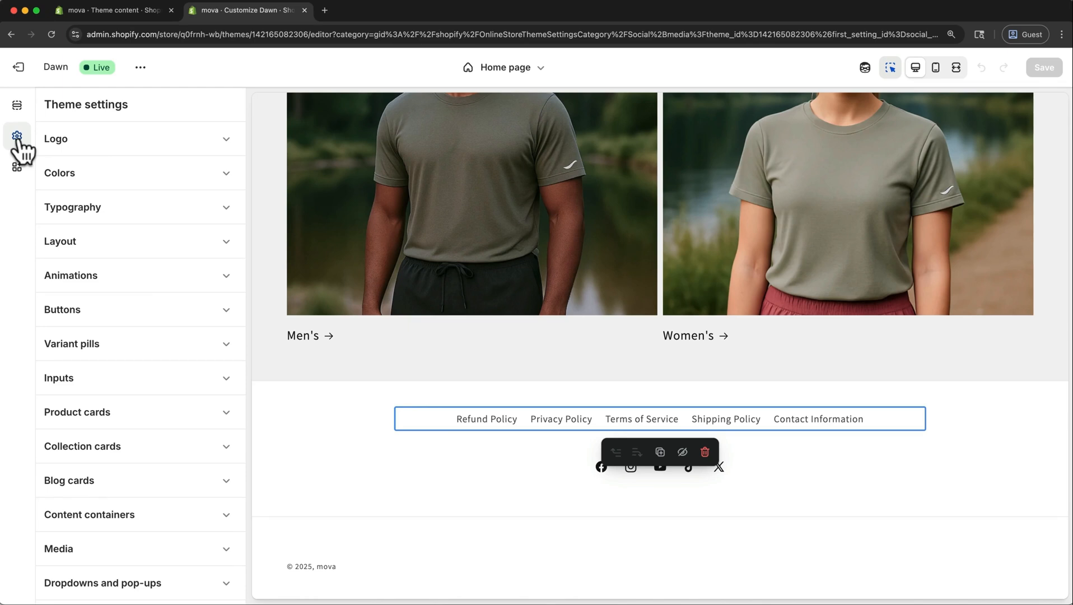
{"action": "left_click", "coordinate": [180, 140]}
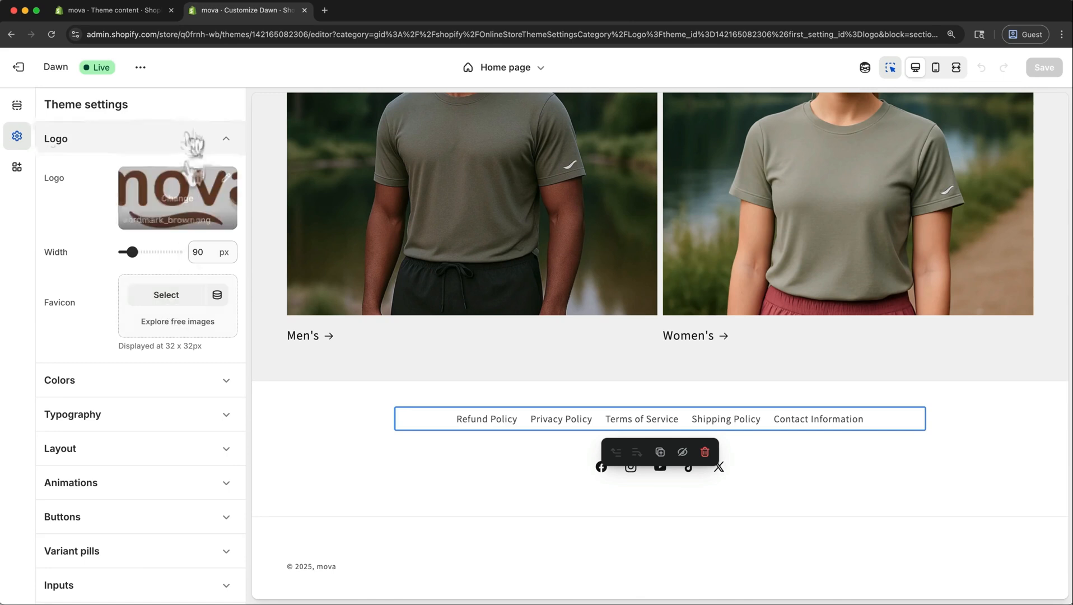
View the live storefront in a new tab to check its tab icon, and return to the theme editor.
{"action": "left_click", "coordinate": [140, 69]}
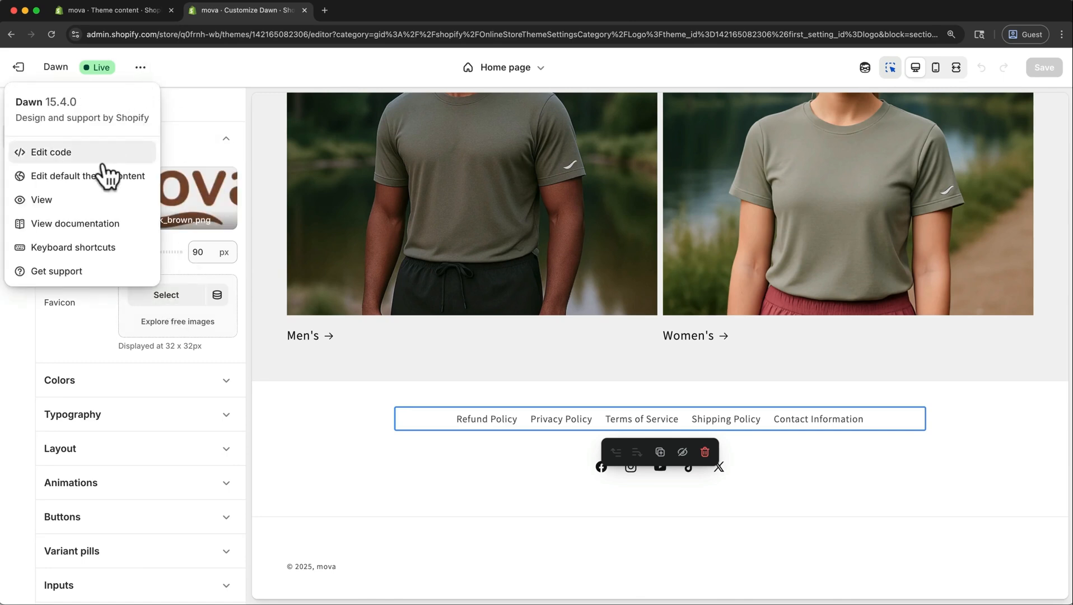
{"action": "left_click", "coordinate": [60, 199]}
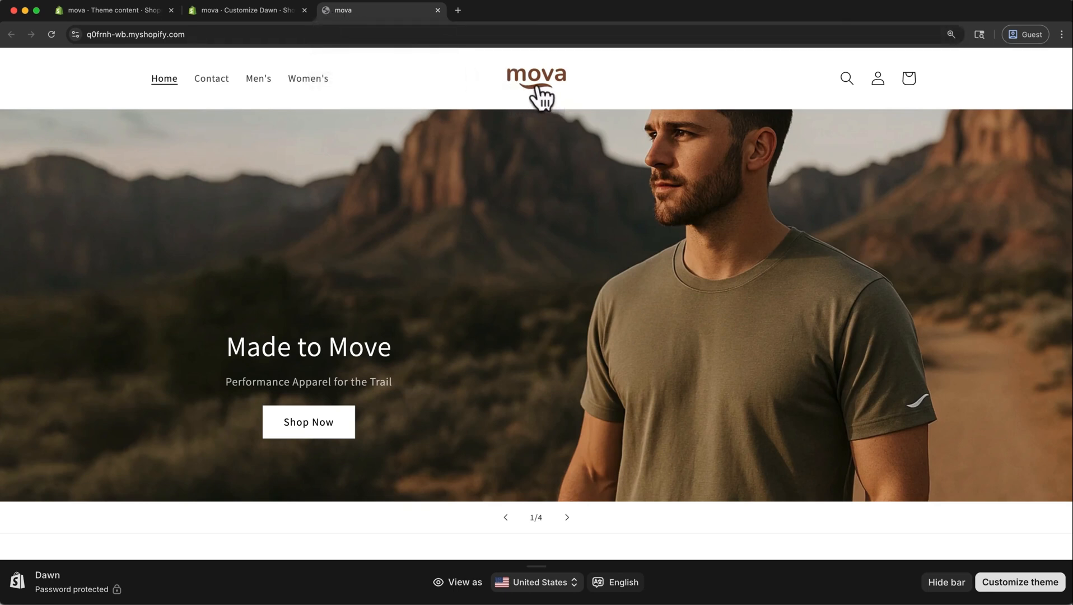
{"action": "left_click", "coordinate": [243, 5]}
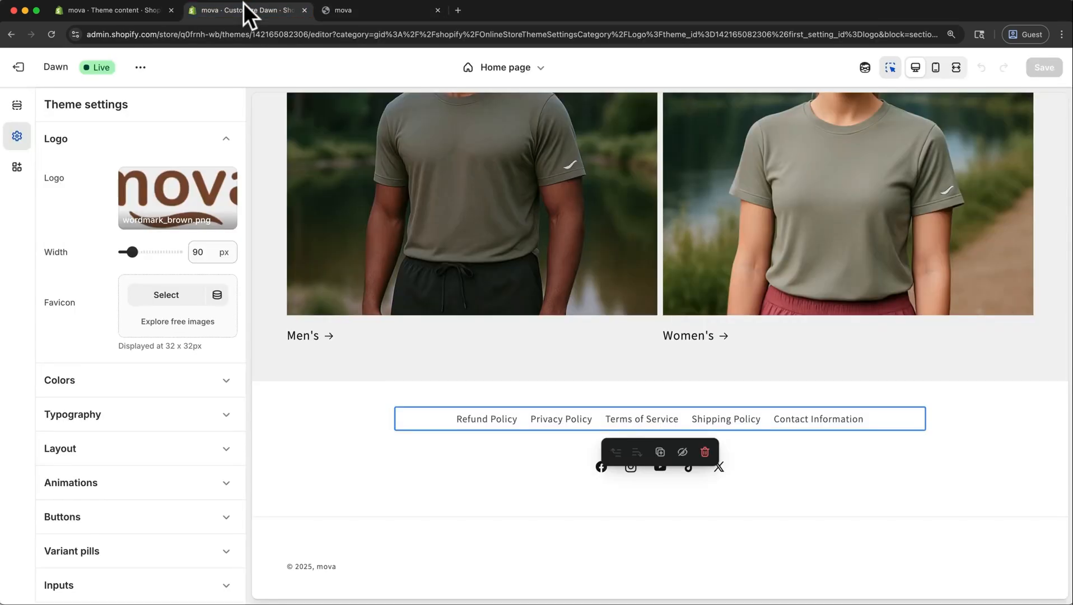
Upload mova_black.png as the store's favicon and save the theme.
{"action": "left_click", "coordinate": [160, 299]}
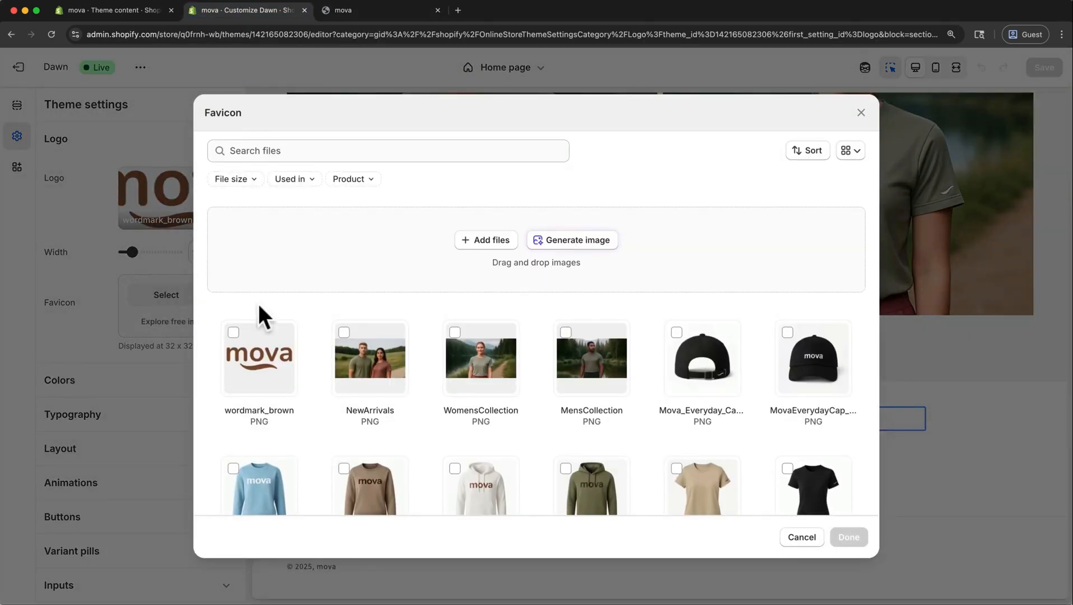
{"action": "left_click", "coordinate": [474, 243]}
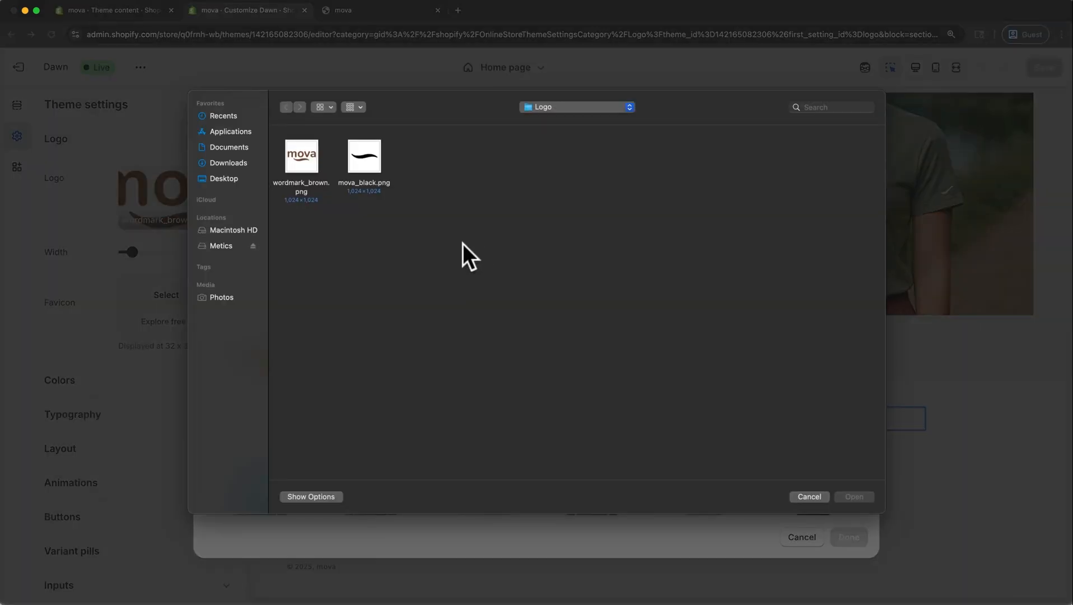
{"action": "left_click", "coordinate": [359, 169]}
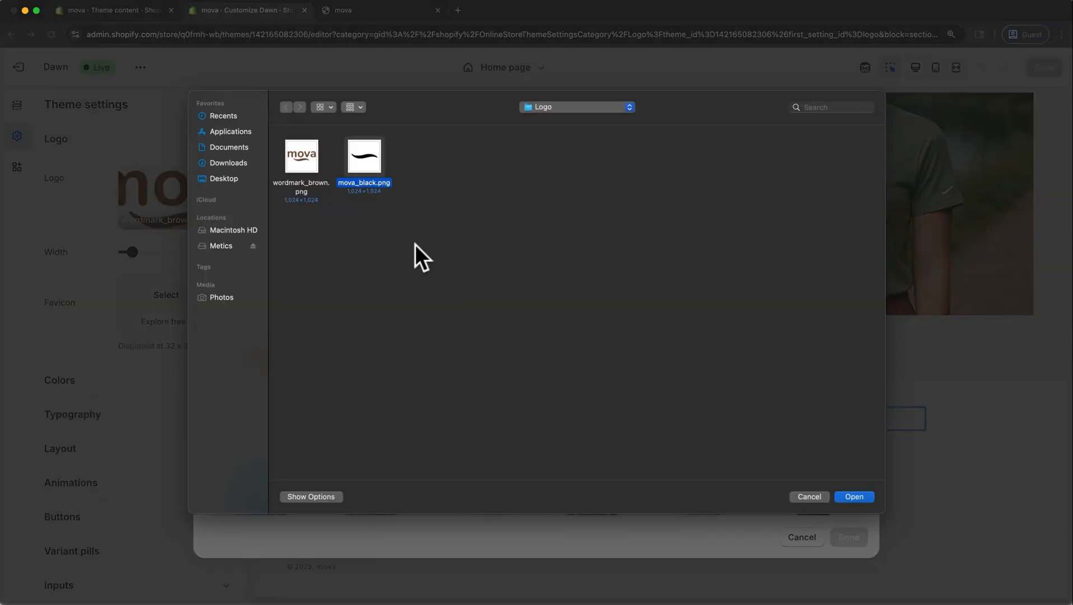
{"action": "left_click", "coordinate": [858, 493]}
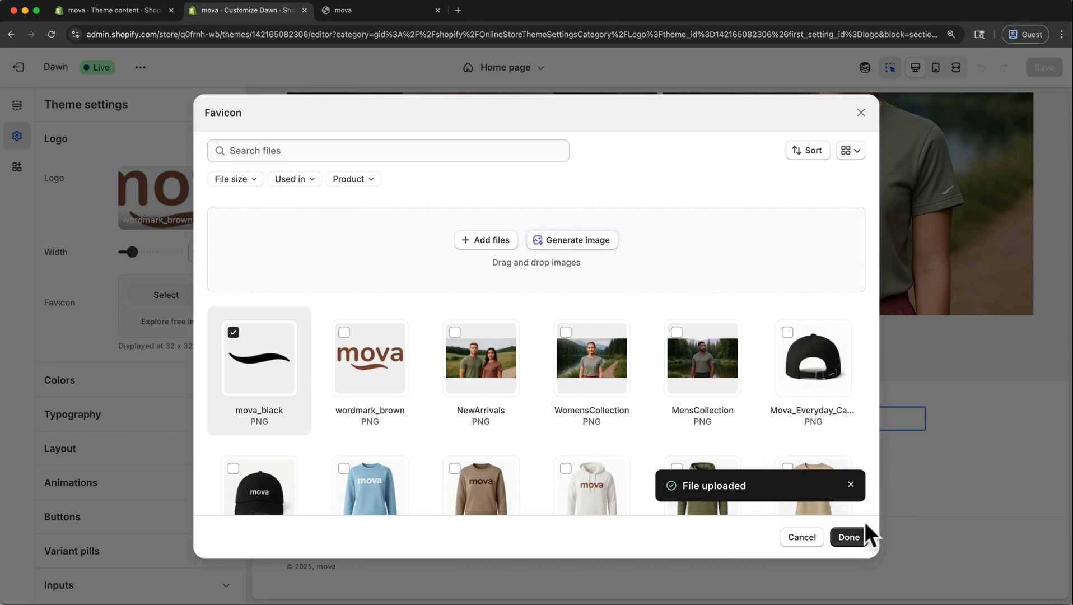
{"action": "left_click", "coordinate": [850, 537]}
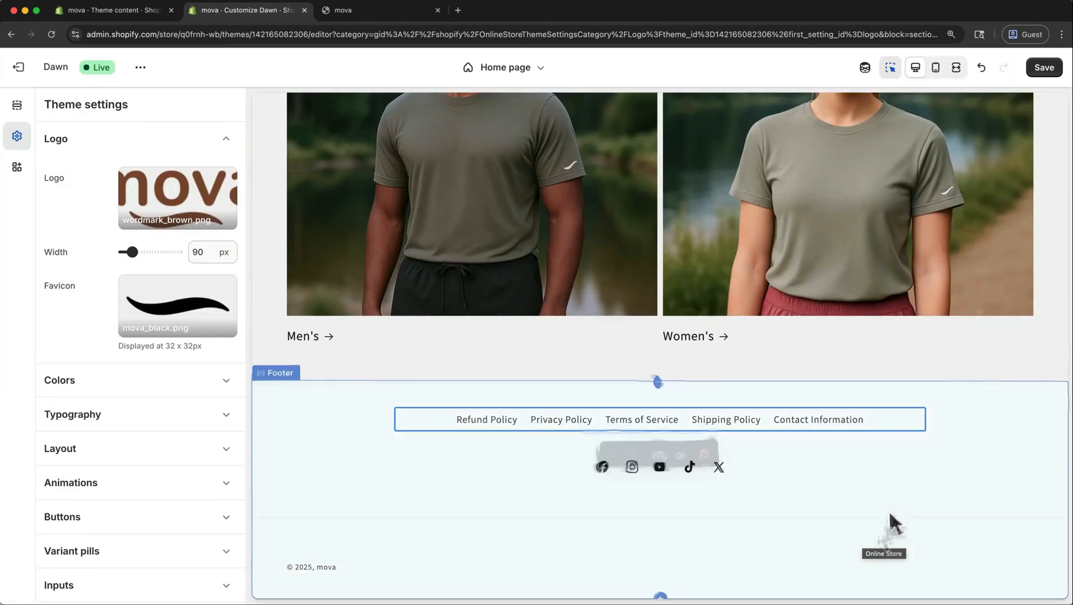
{"action": "left_click", "coordinate": [1044, 66]}
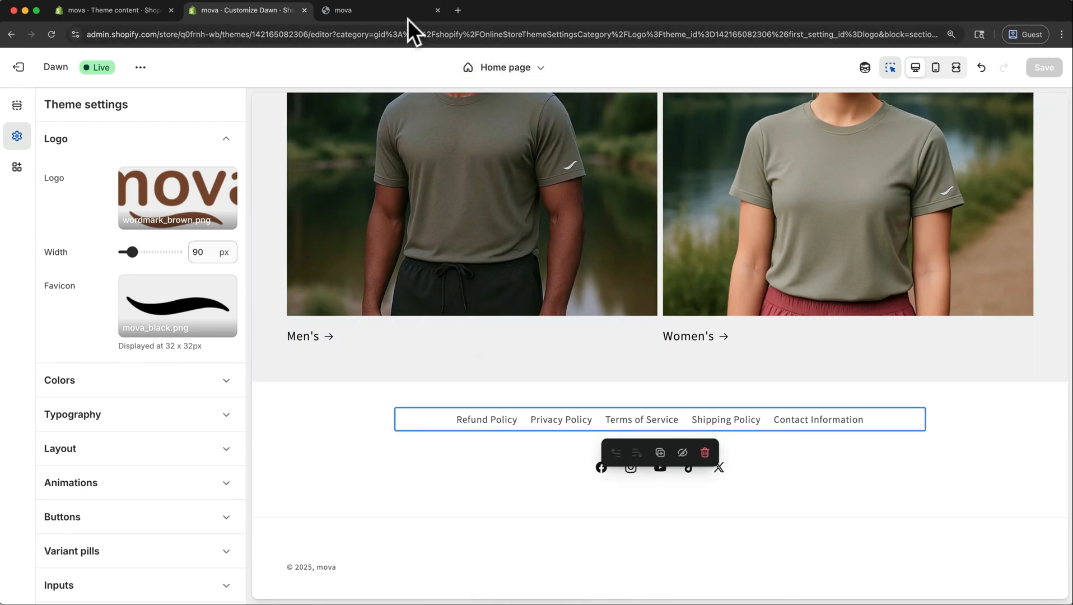
Reload the storefront preview to check the favicon, and close the preview.
{"action": "left_click", "coordinate": [404, 17]}
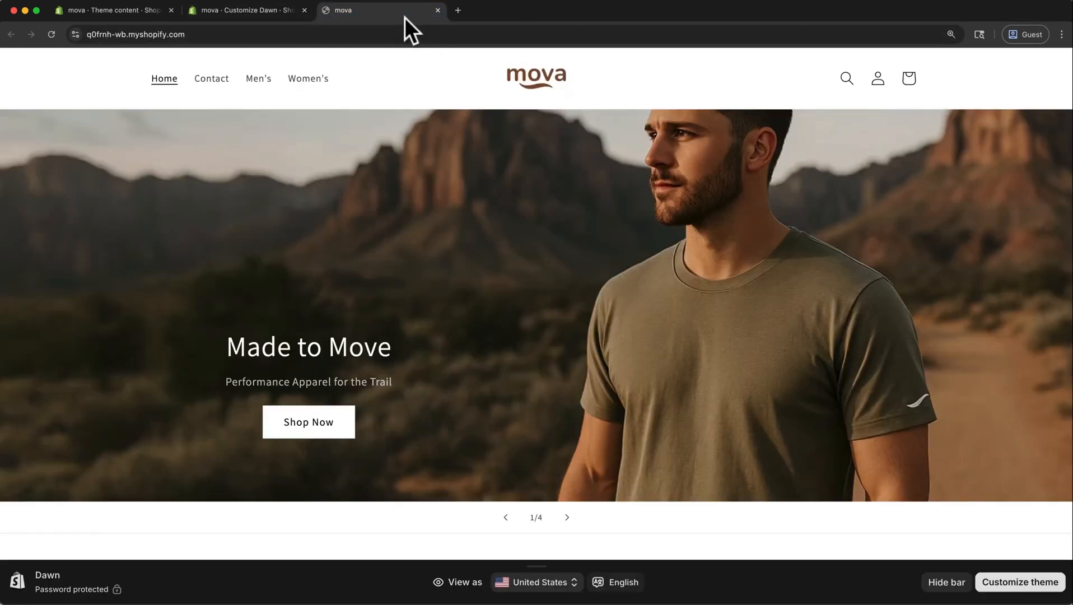
{"action": "key", "text": "super+r"}
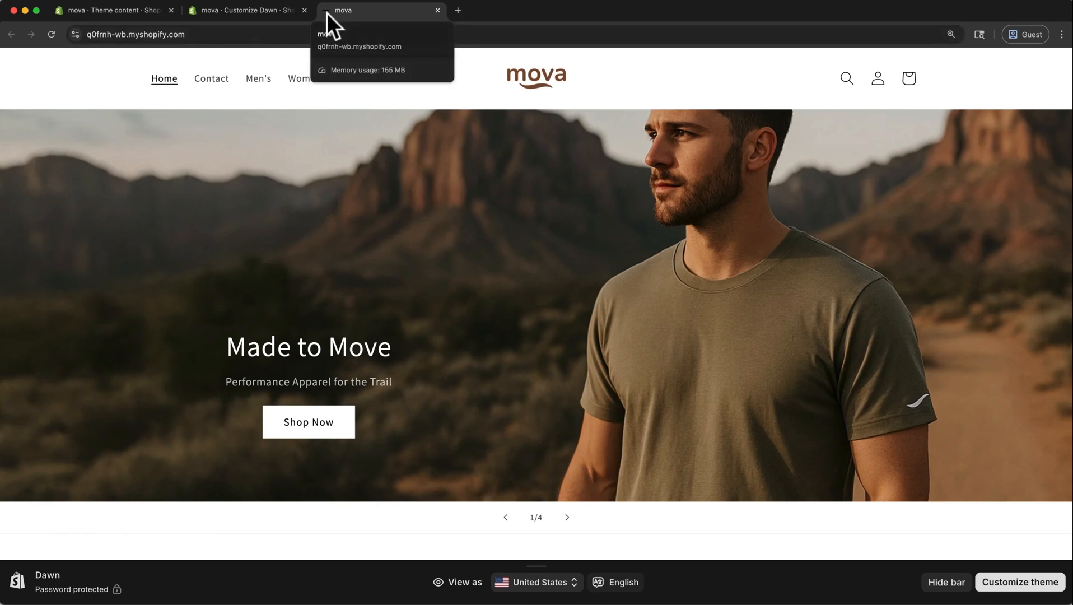
{"action": "left_click", "coordinate": [437, 11]}
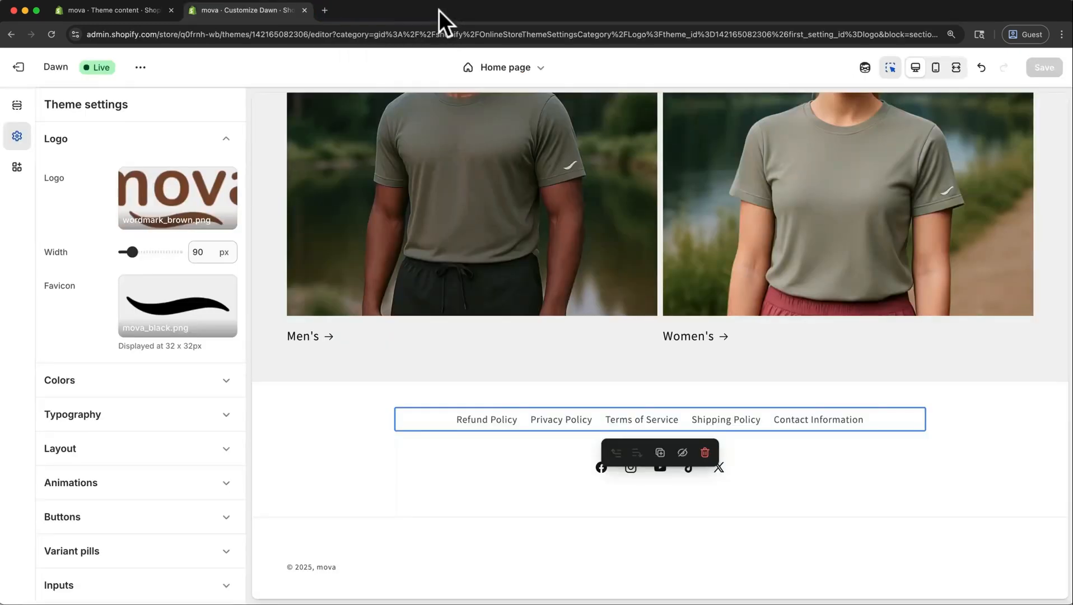
Review the theme-wide color schemes, including Scheme 2, plus the typography and animation settings.
{"action": "left_click", "coordinate": [196, 381]}
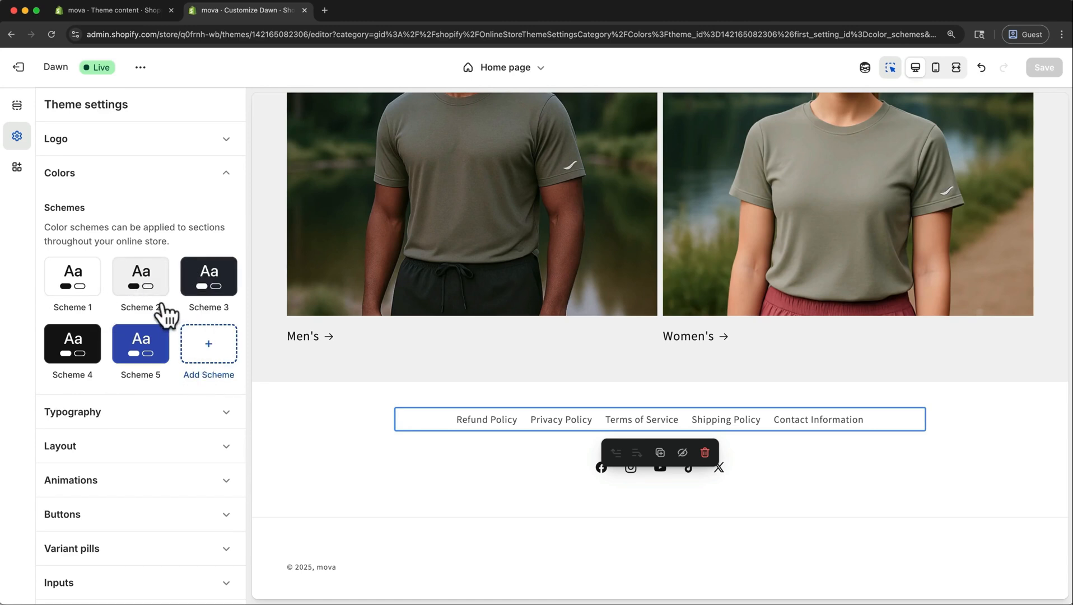
{"action": "left_click", "coordinate": [146, 283]}
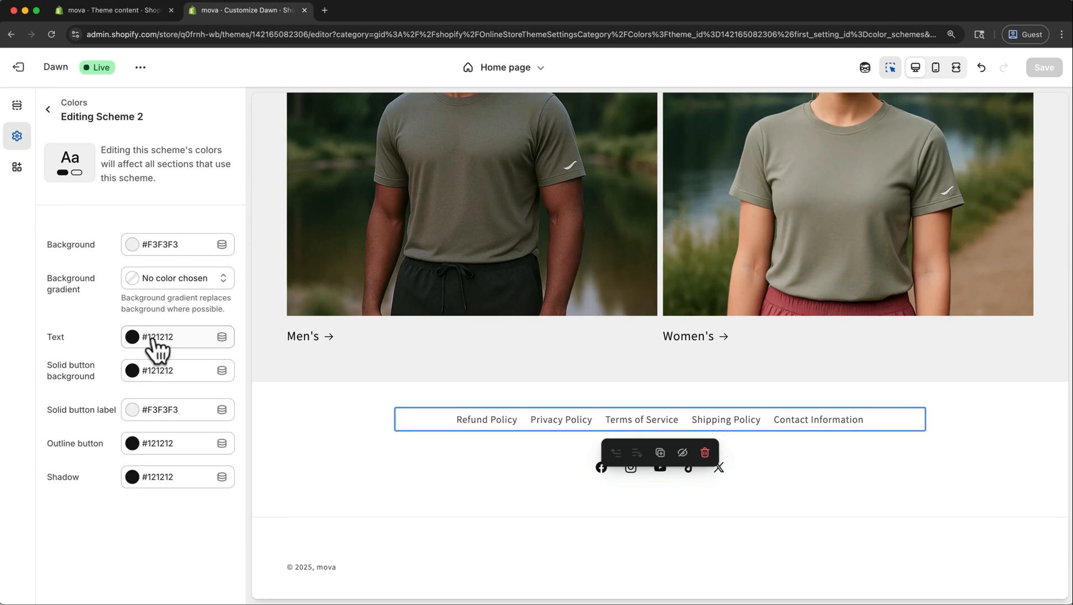
{"action": "left_click", "coordinate": [48, 110]}
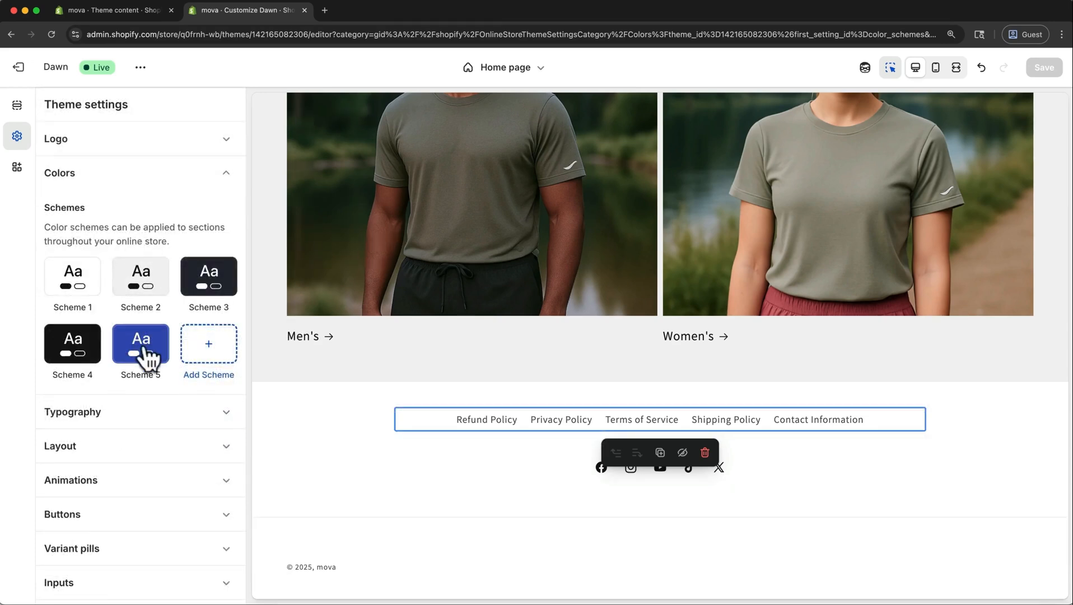
{"action": "left_click", "coordinate": [138, 415]}
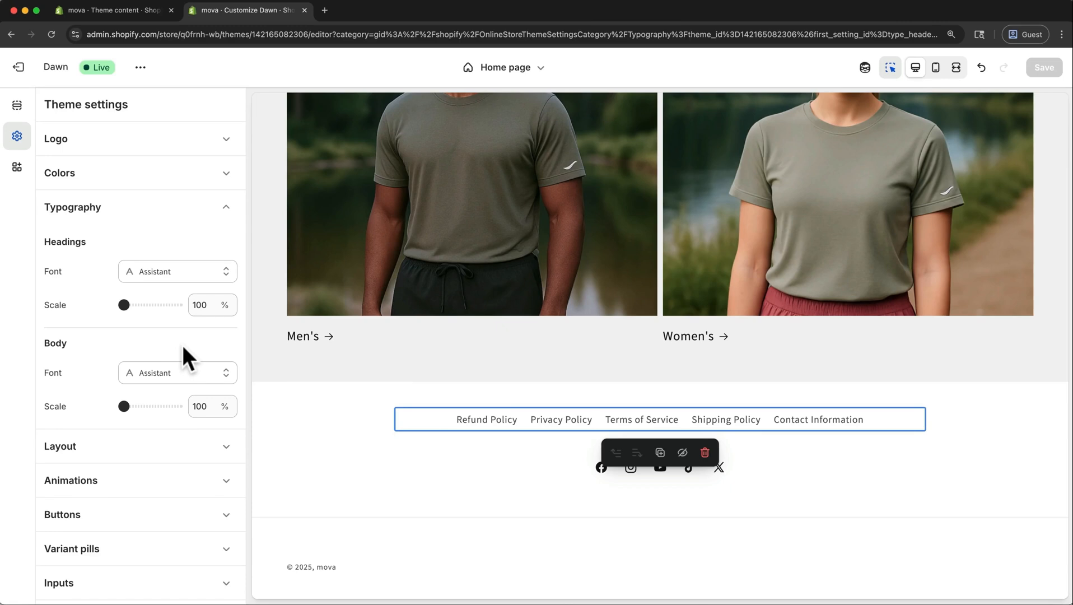
{"action": "left_click", "coordinate": [187, 480]}
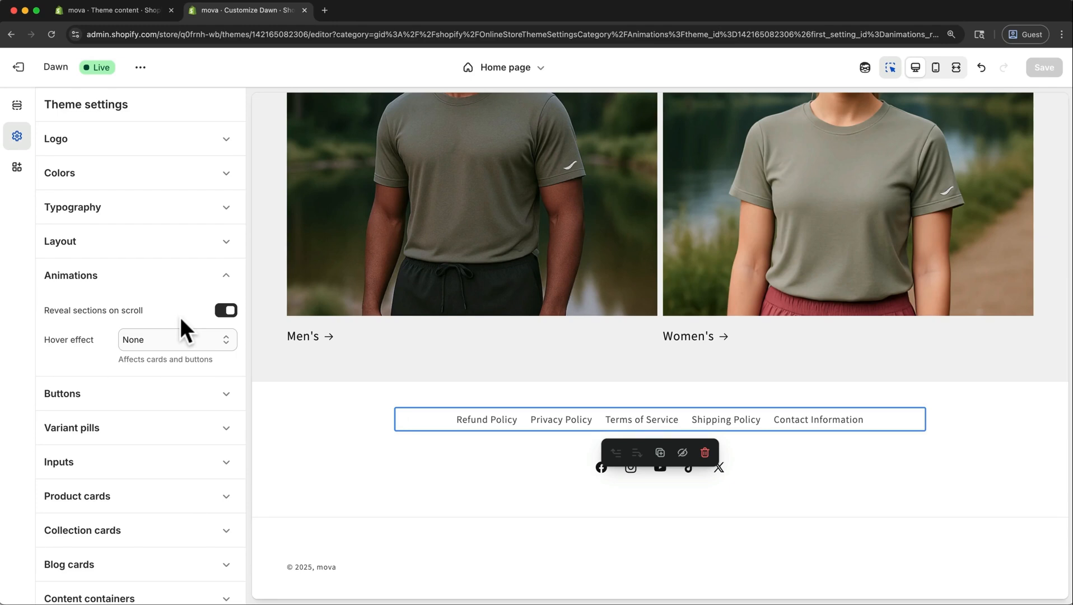
{"action": "scroll", "coordinate": [180, 319], "scroll_direction": "down", "scroll_amount": 5}
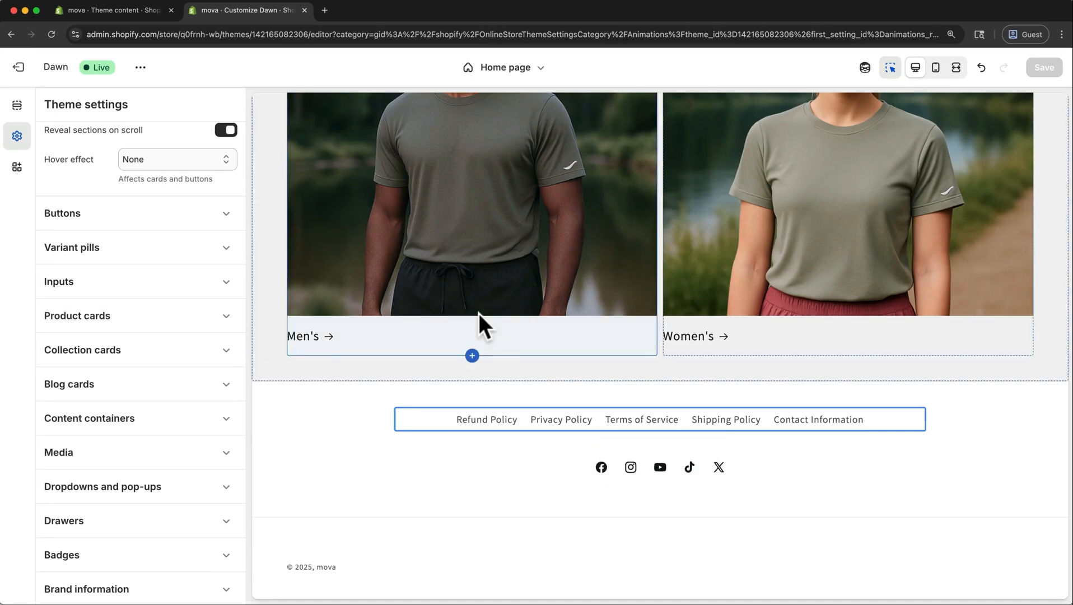
Preview the home page in the mobile layout and examine it from the collections up to the slideshow.
{"action": "left_click", "coordinate": [935, 69]}
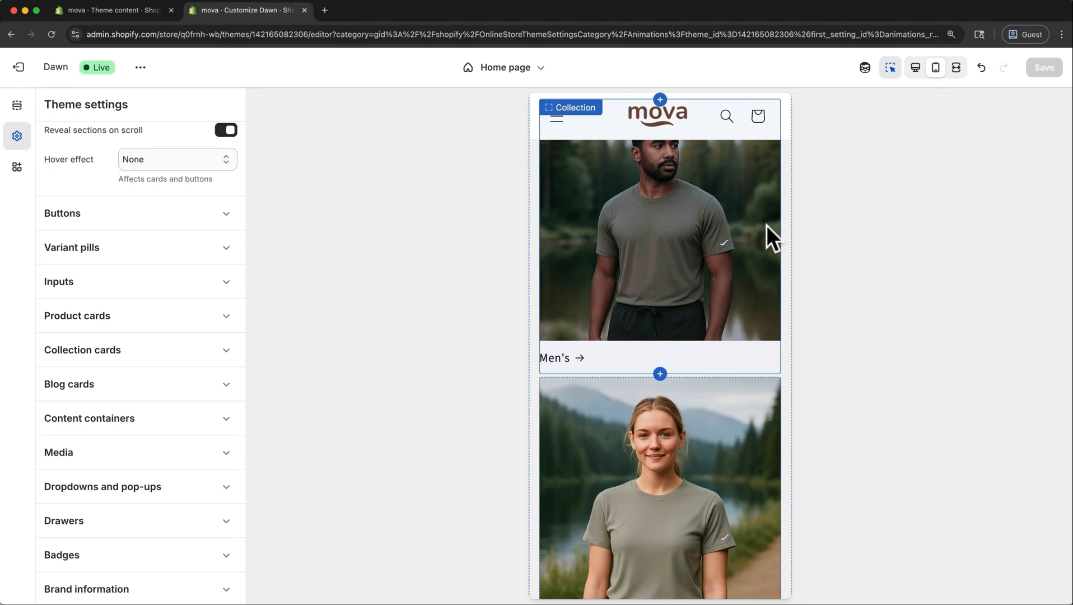
{"action": "scroll", "coordinate": [766, 226], "scroll_direction": "up", "scroll_amount": 6}
{"action": "scroll", "coordinate": [766, 226], "scroll_direction": "up", "scroll_amount": 10}
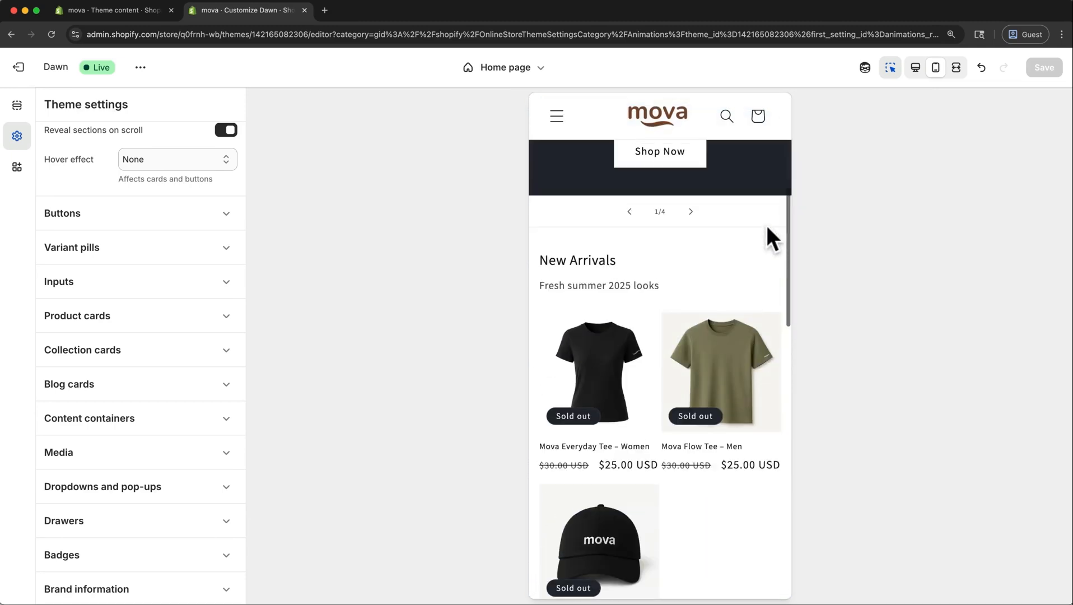
{"action": "scroll", "coordinate": [766, 226], "scroll_direction": "up", "scroll_amount": 2}
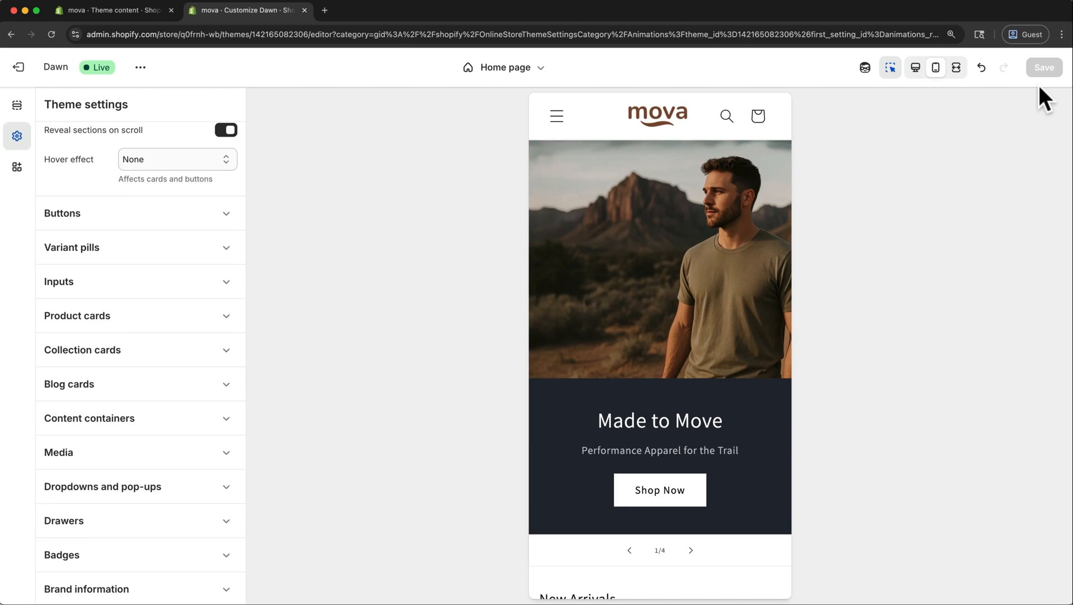
Switch to the store admin's payment settings and activate Shopify Payments.
{"action": "left_click", "coordinate": [145, 15]}
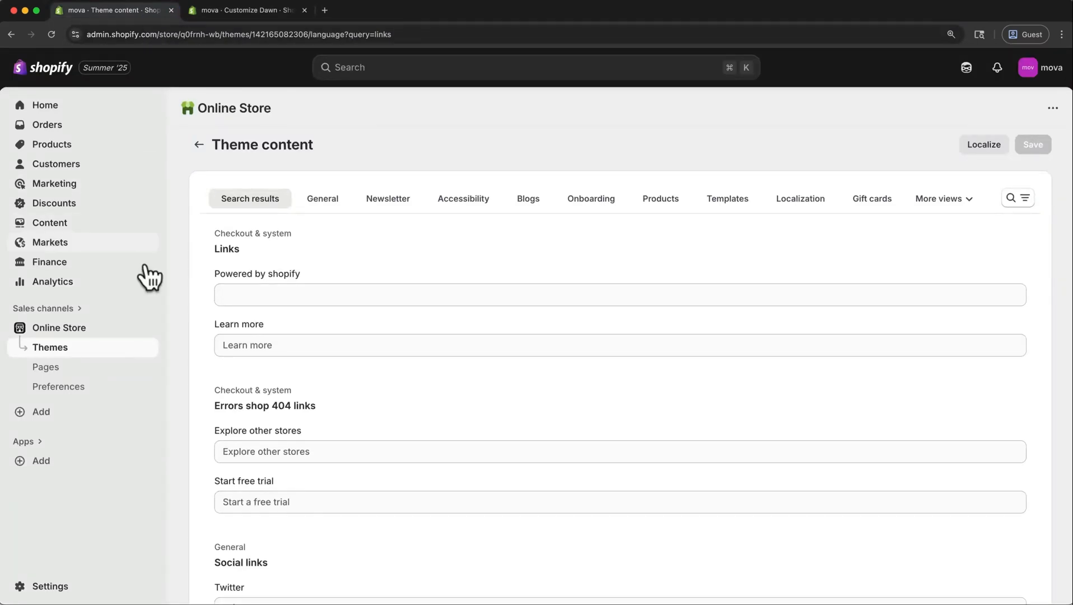
{"action": "left_click", "coordinate": [61, 588]}
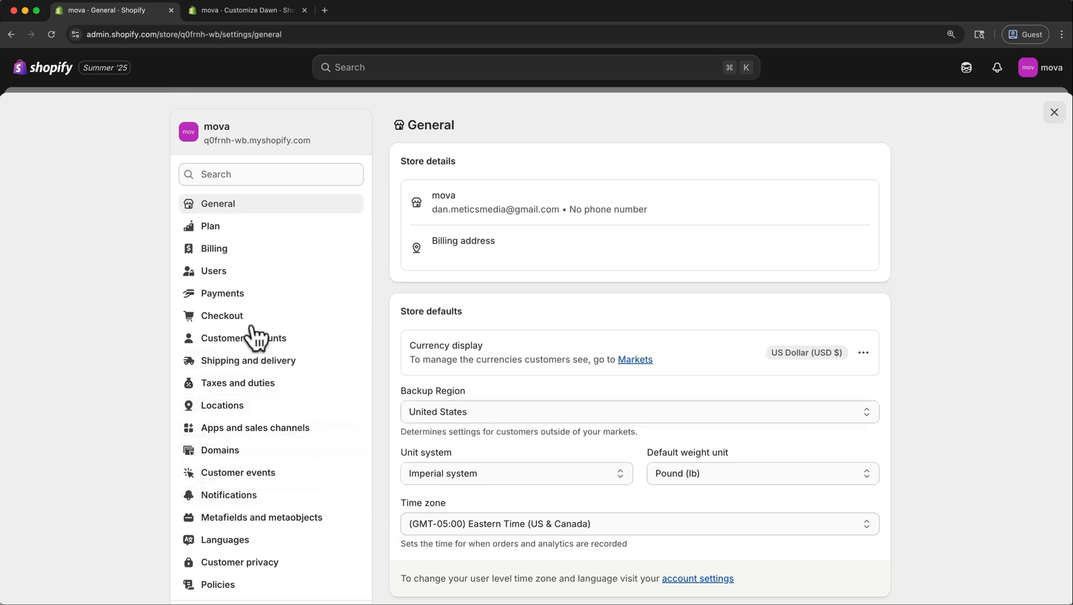
{"action": "left_click", "coordinate": [250, 302]}
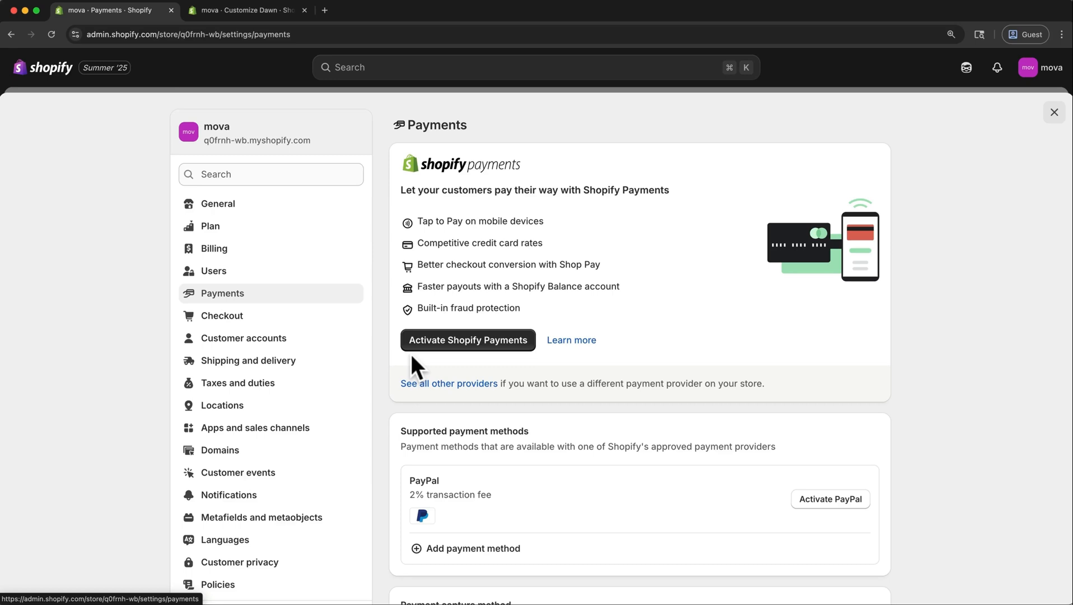
{"action": "left_click", "coordinate": [435, 340]}
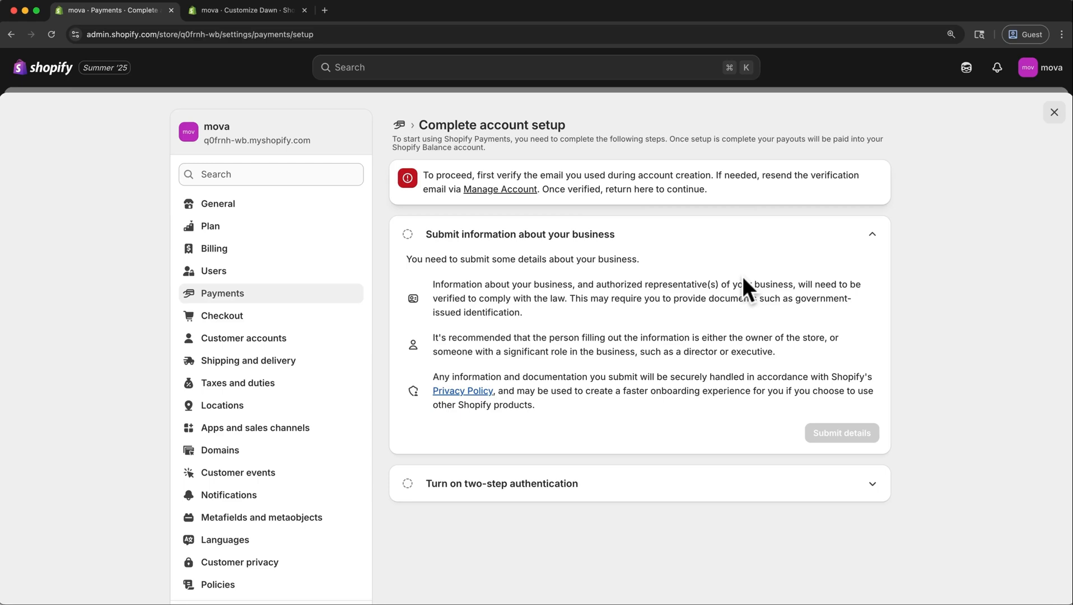
Return to the payment settings overview and review the payment methods, capture method, gift card expiration and Apple Wallet options.
{"action": "left_click", "coordinate": [341, 311]}
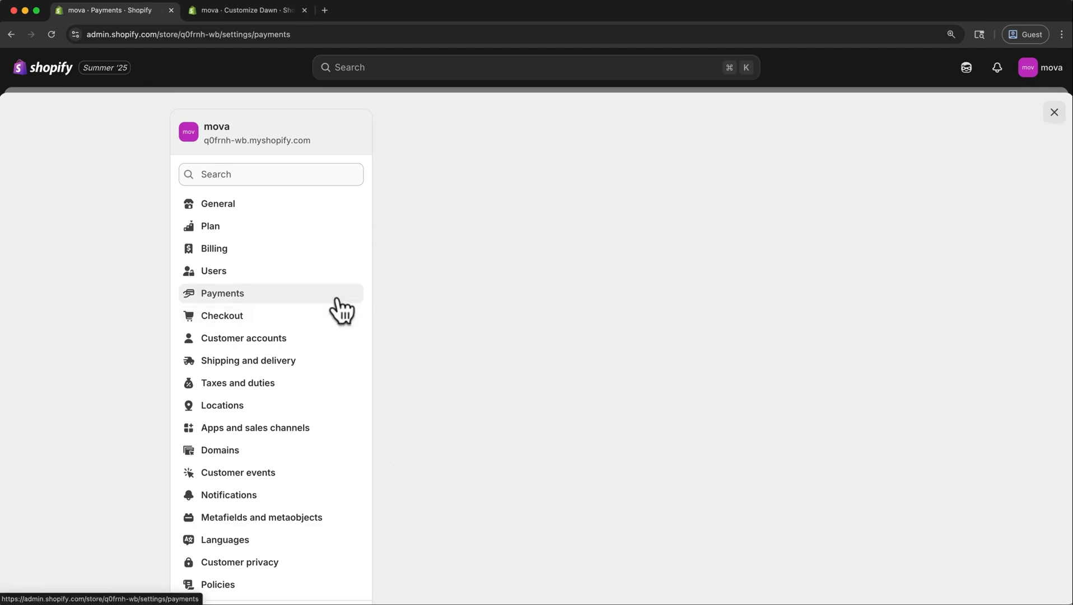
{"action": "scroll", "coordinate": [375, 303], "scroll_direction": "down", "scroll_amount": 5}
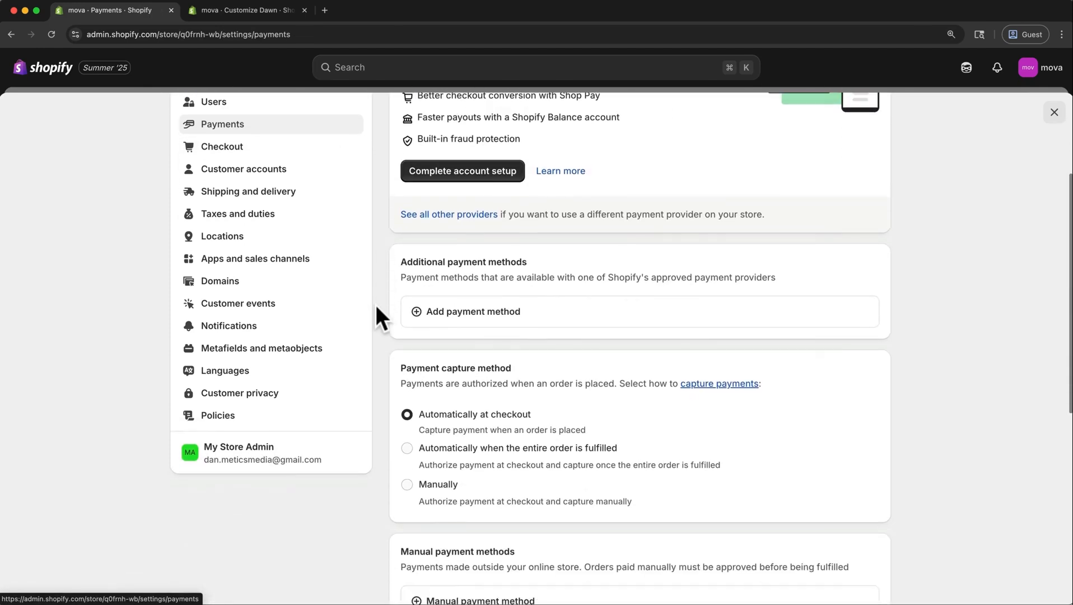
{"action": "scroll", "coordinate": [376, 307], "scroll_direction": "down", "scroll_amount": 5}
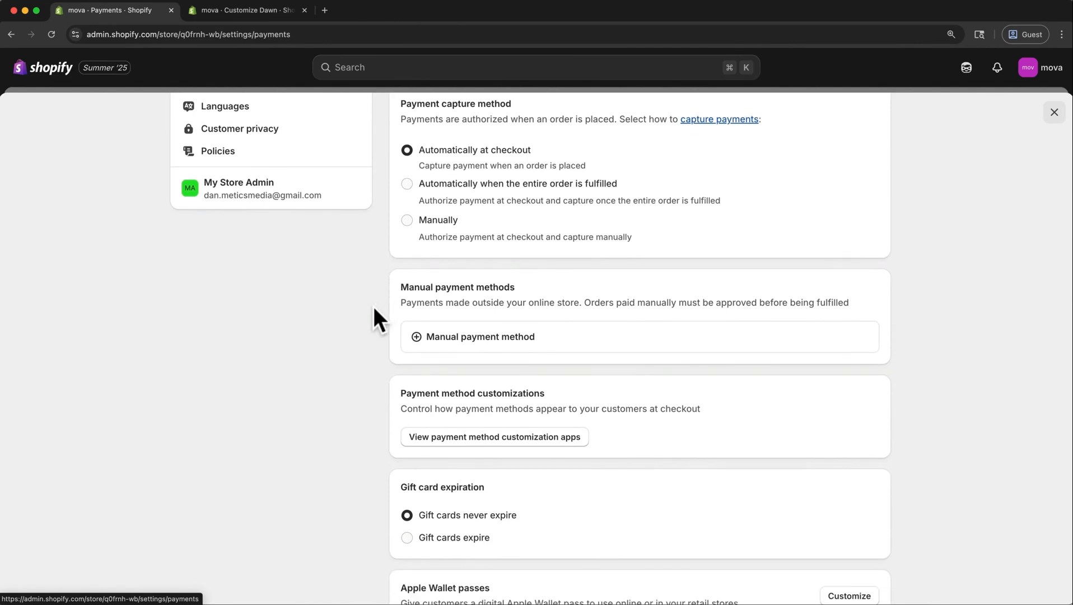
{"action": "scroll", "coordinate": [377, 488], "scroll_direction": "down", "scroll_amount": 3}
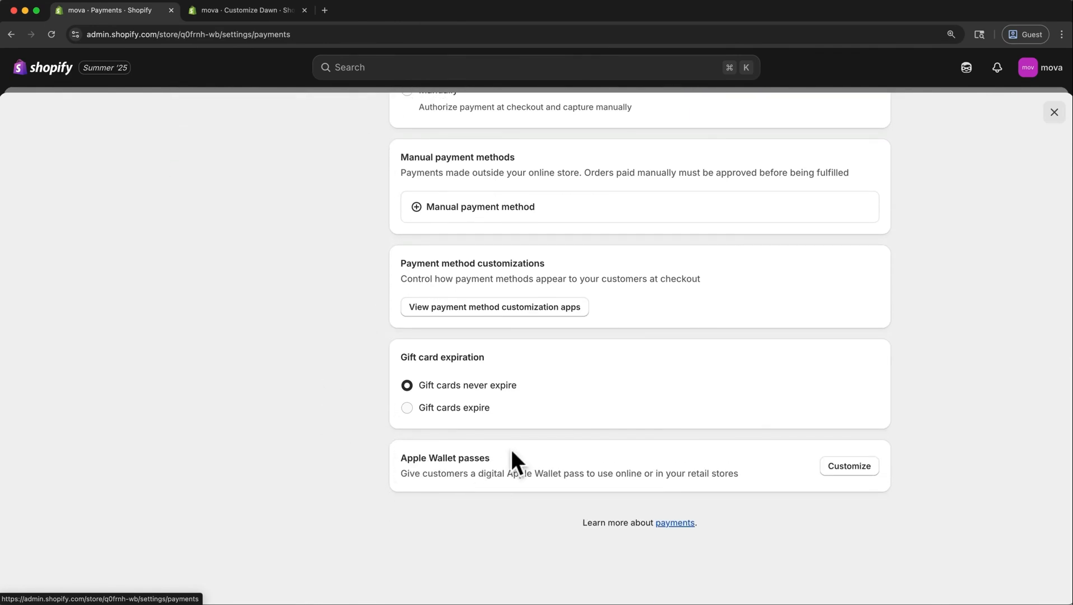
{"action": "scroll", "coordinate": [511, 451], "scroll_direction": "up", "scroll_amount": 12}
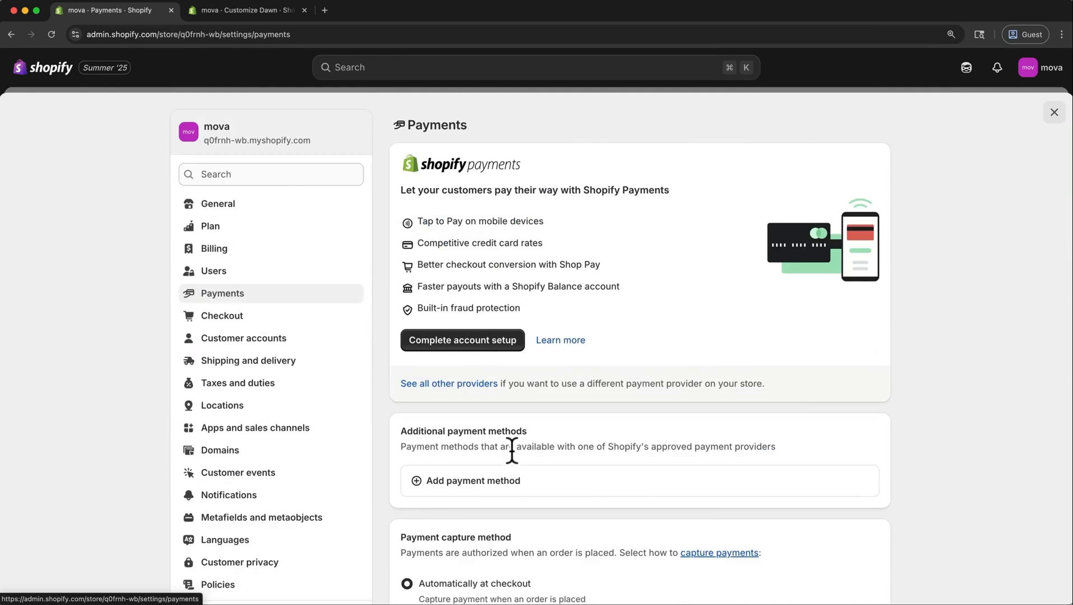
Review the general shipping profile's domestic and international zones and rates, plus the store's tax service and tax regions.
{"action": "left_click", "coordinate": [323, 369]}
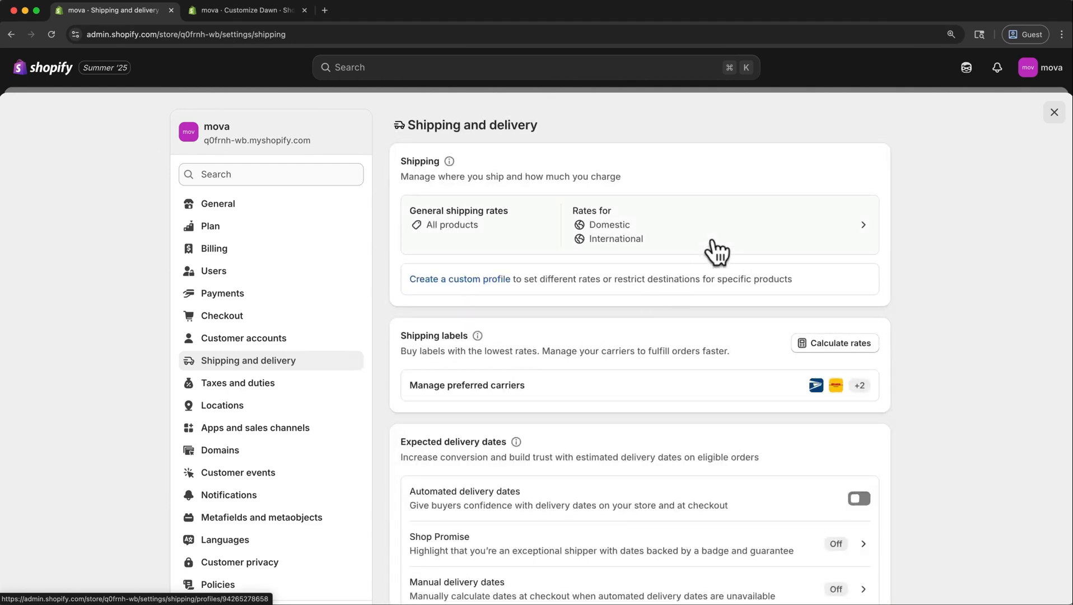
{"action": "left_click", "coordinate": [731, 238]}
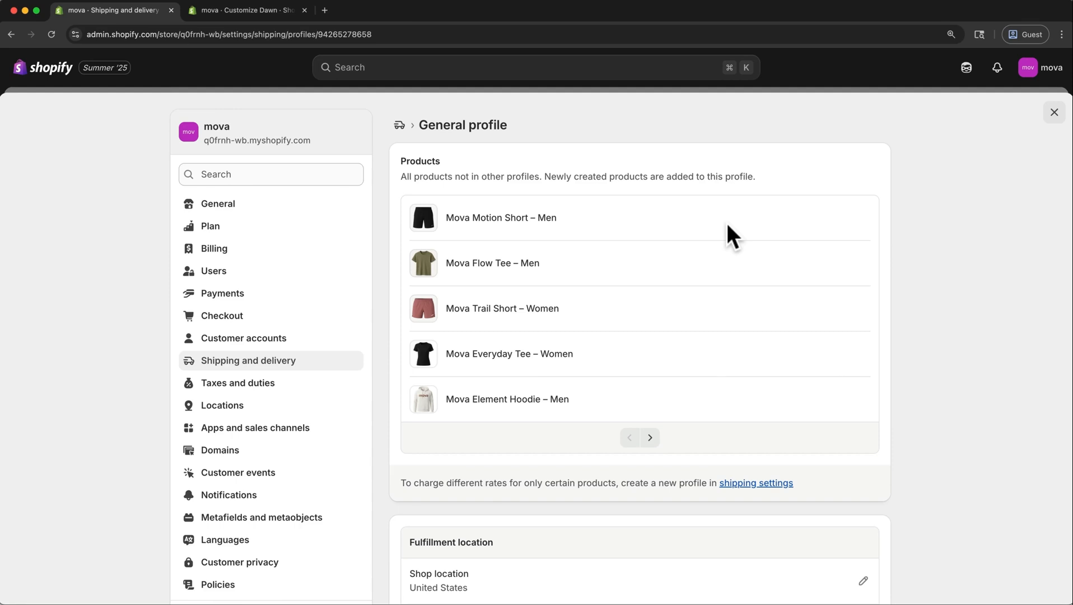
{"action": "scroll", "coordinate": [727, 226], "scroll_direction": "down", "scroll_amount": 5}
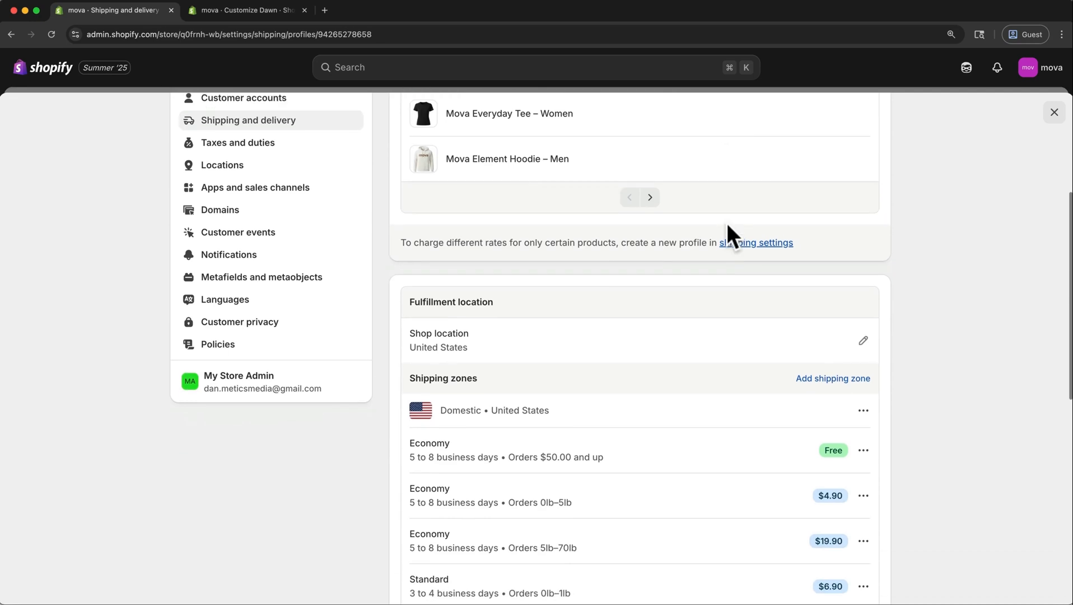
{"action": "scroll", "coordinate": [726, 222], "scroll_direction": "down", "scroll_amount": 2}
{"action": "scroll", "coordinate": [731, 226], "scroll_direction": "down", "scroll_amount": 3}
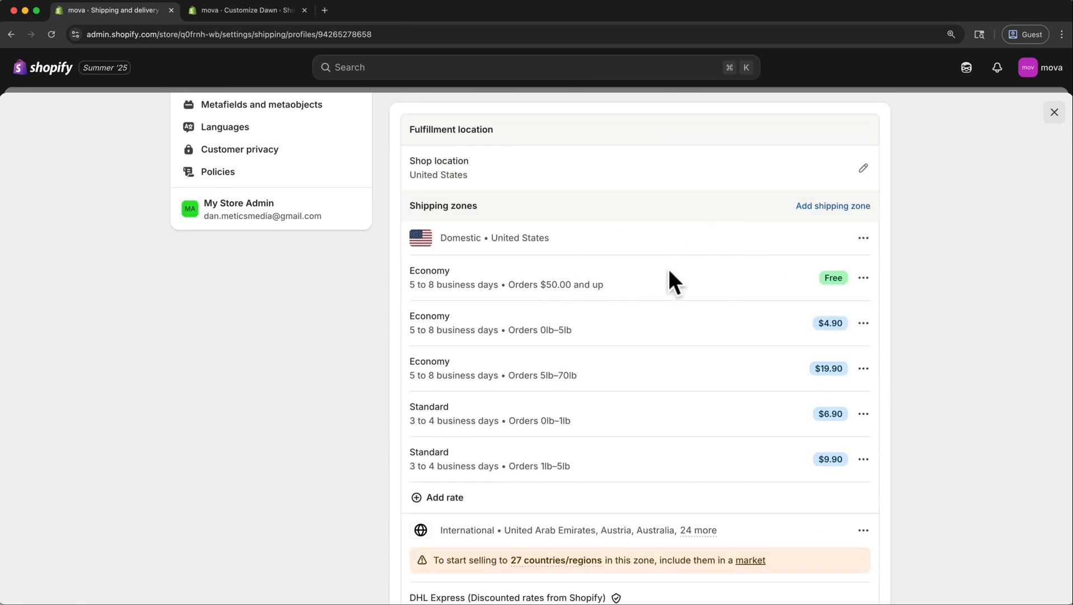
{"action": "scroll", "coordinate": [669, 274], "scroll_direction": "down", "scroll_amount": 6}
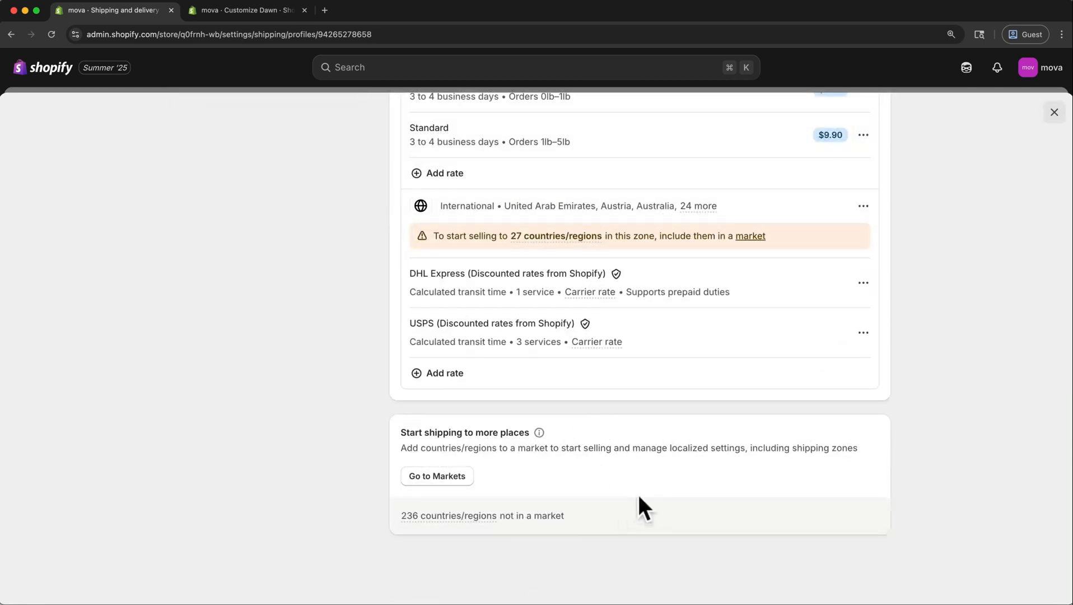
{"action": "scroll", "coordinate": [639, 496], "scroll_direction": "up", "scroll_amount": 12}
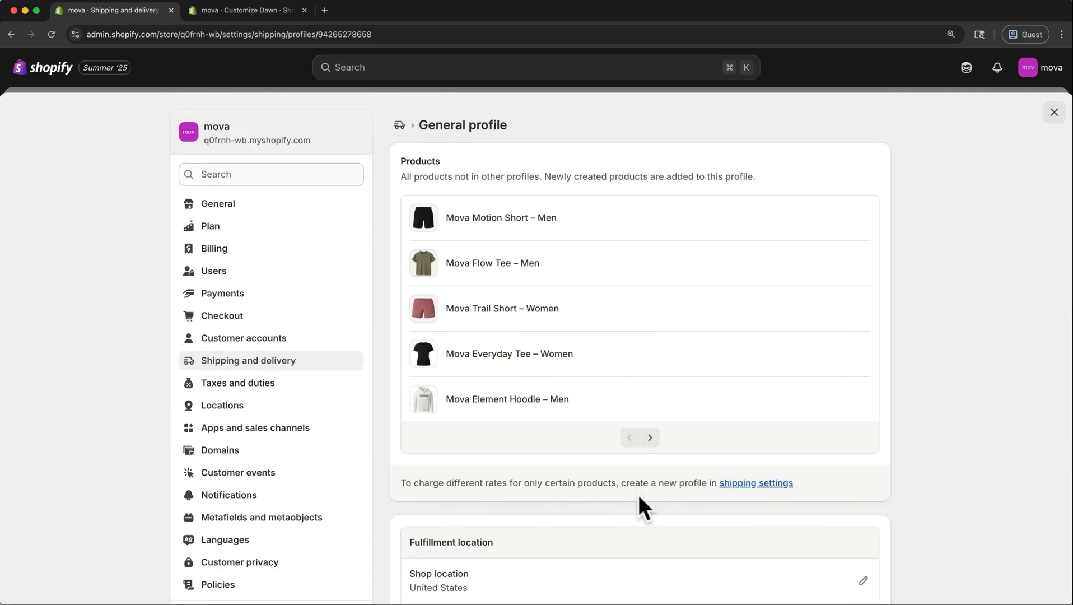
{"action": "left_click", "coordinate": [295, 386]}
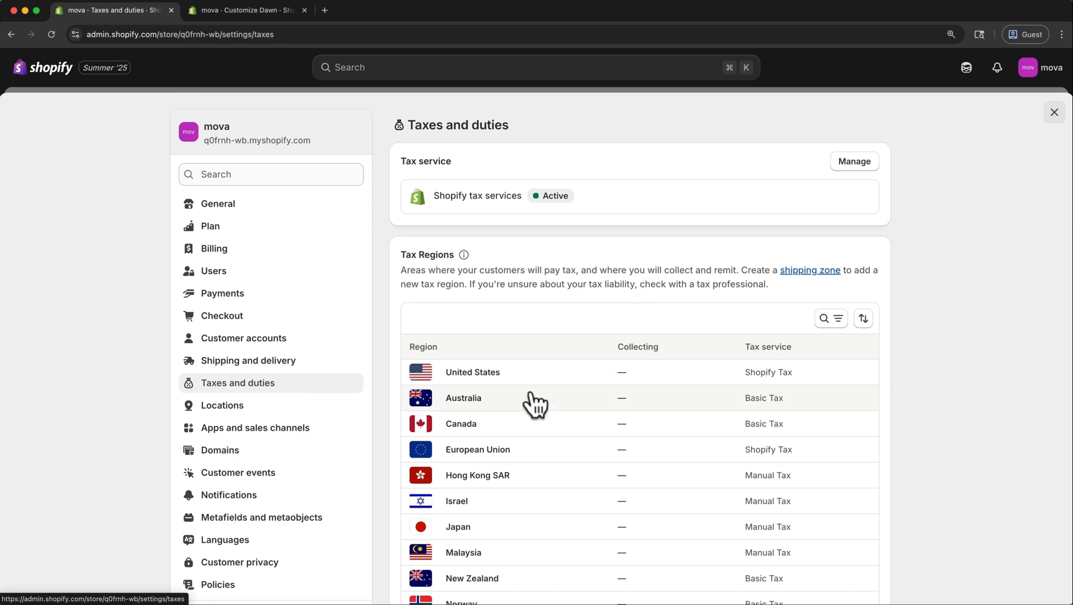
Open the details of the store's primary domain in the domain settings, and check that its address loads the storefront in a new tab.
{"action": "left_click", "coordinate": [285, 463]}
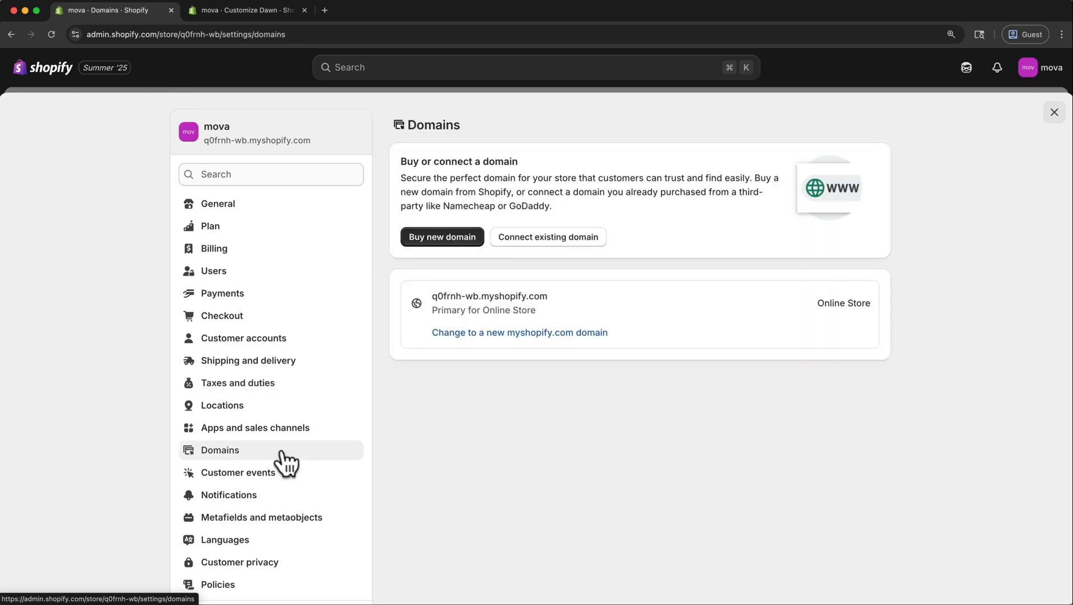
{"action": "left_click", "coordinate": [618, 305]}
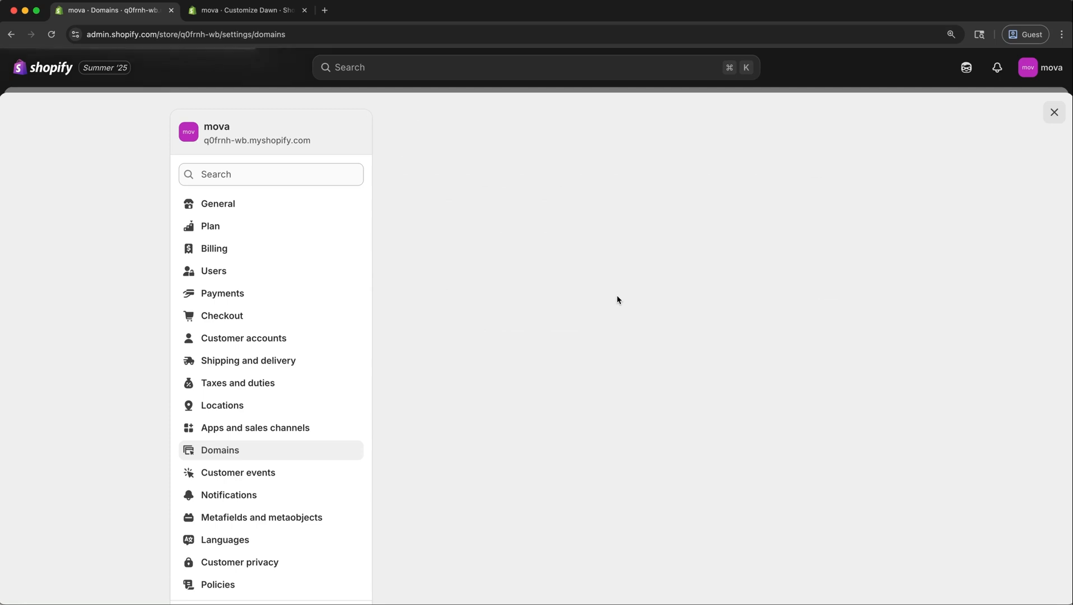
{"action": "left_click_drag", "start_coordinate": [582, 120], "coordinate": [421, 128]}
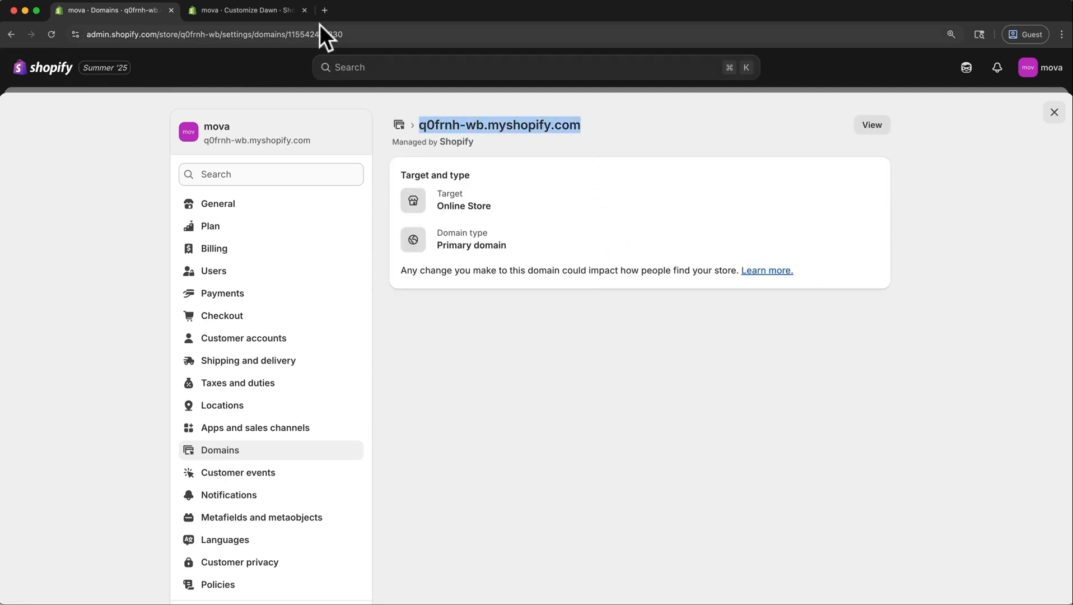
{"action": "left_click", "coordinate": [323, 10]}
{"action": "key", "text": "super+v"}
{"action": "key", "text": "Return"}
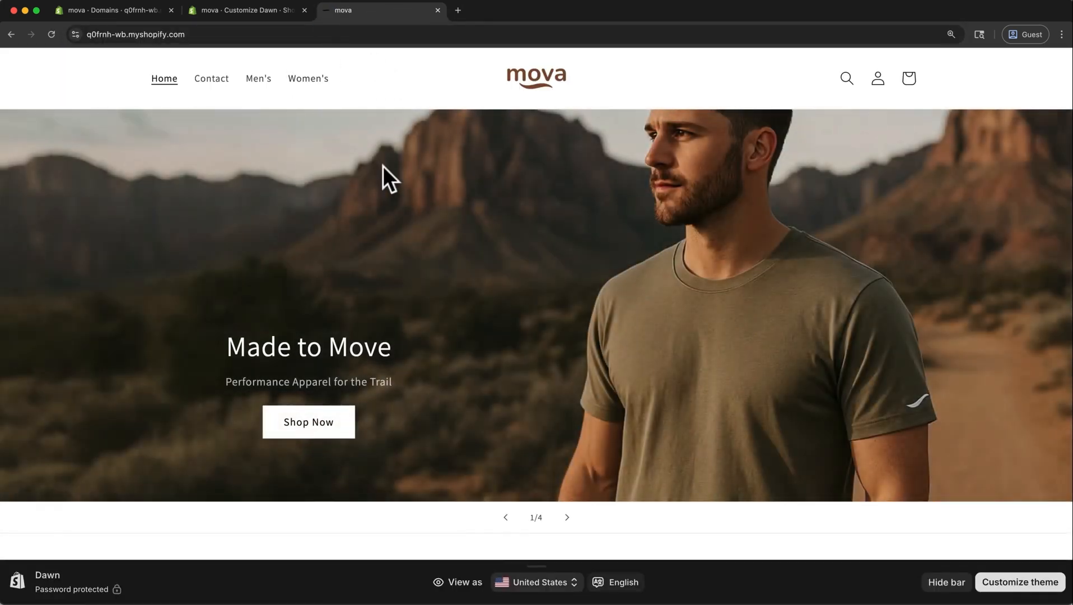
{"action": "left_click", "coordinate": [436, 28]}
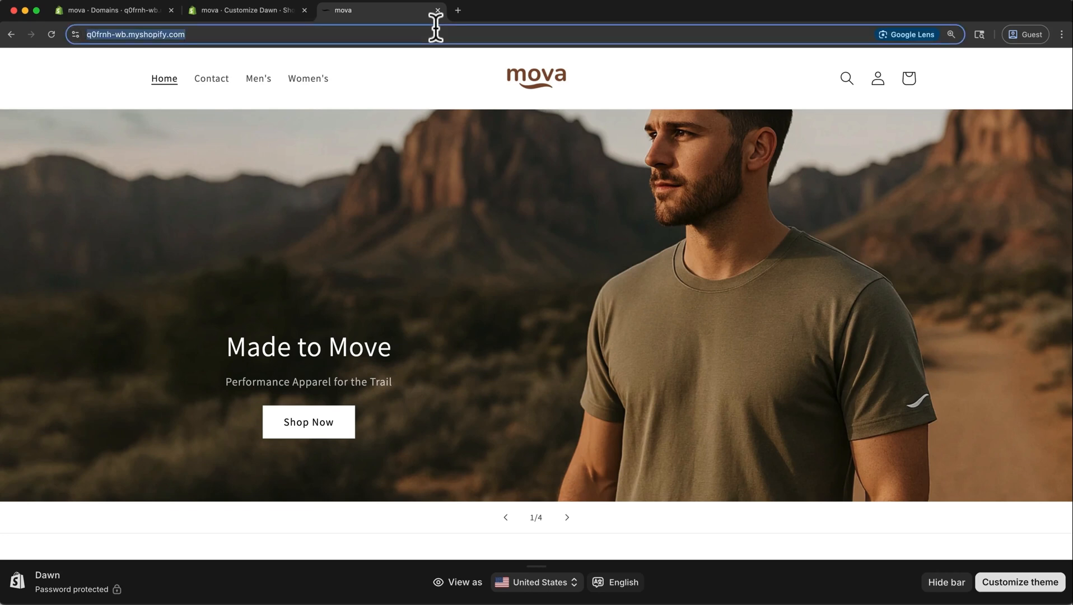
{"action": "left_click", "coordinate": [438, 10]}
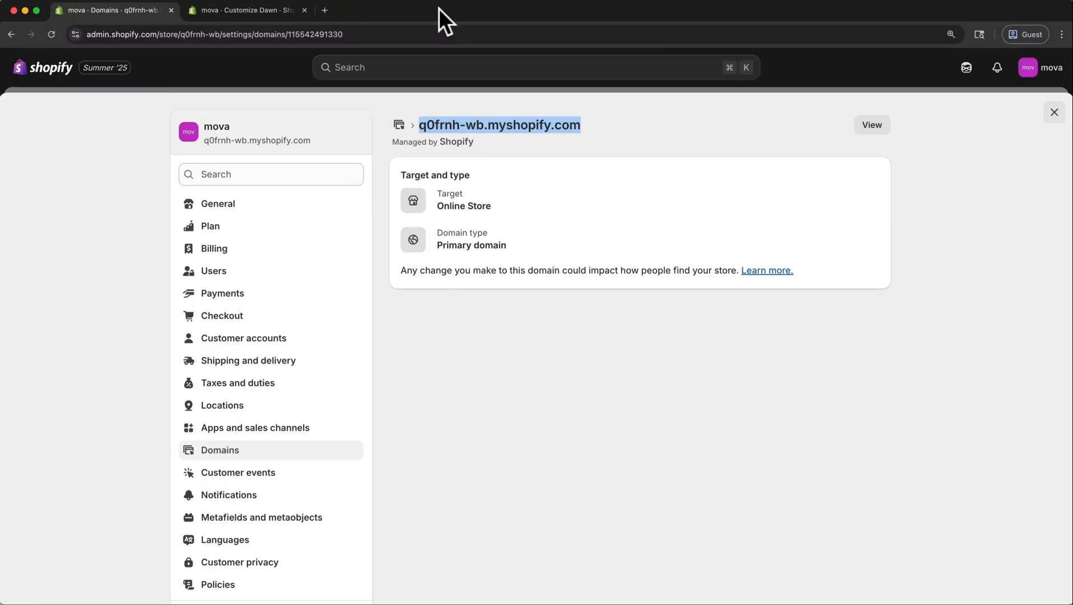
Return to the domains overview and review the domains offered for purchase under the search term mova.
{"action": "left_click", "coordinate": [401, 124]}
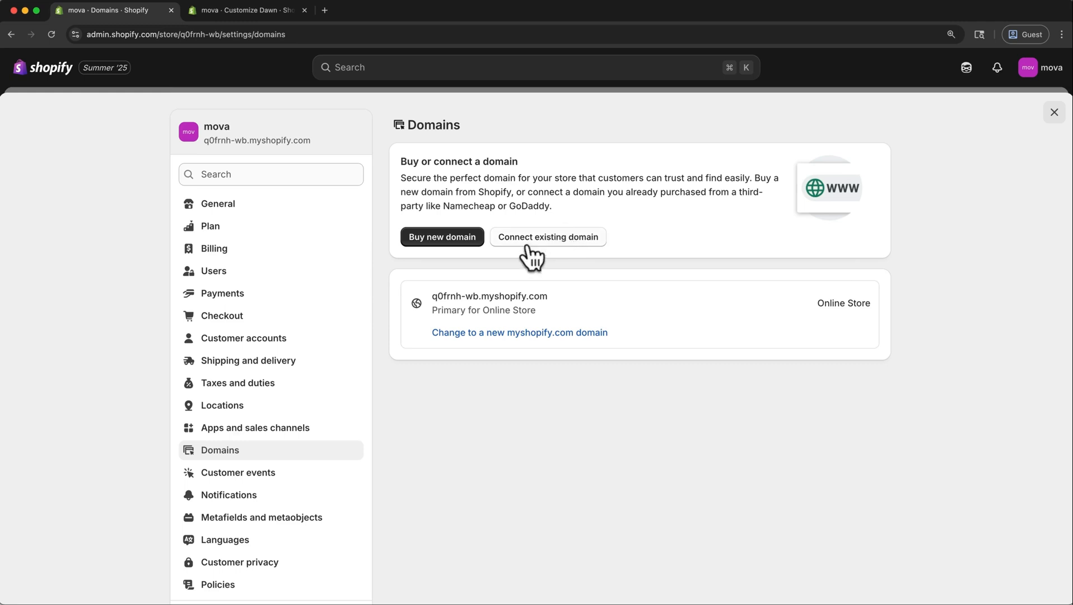
{"action": "left_click", "coordinate": [451, 242]}
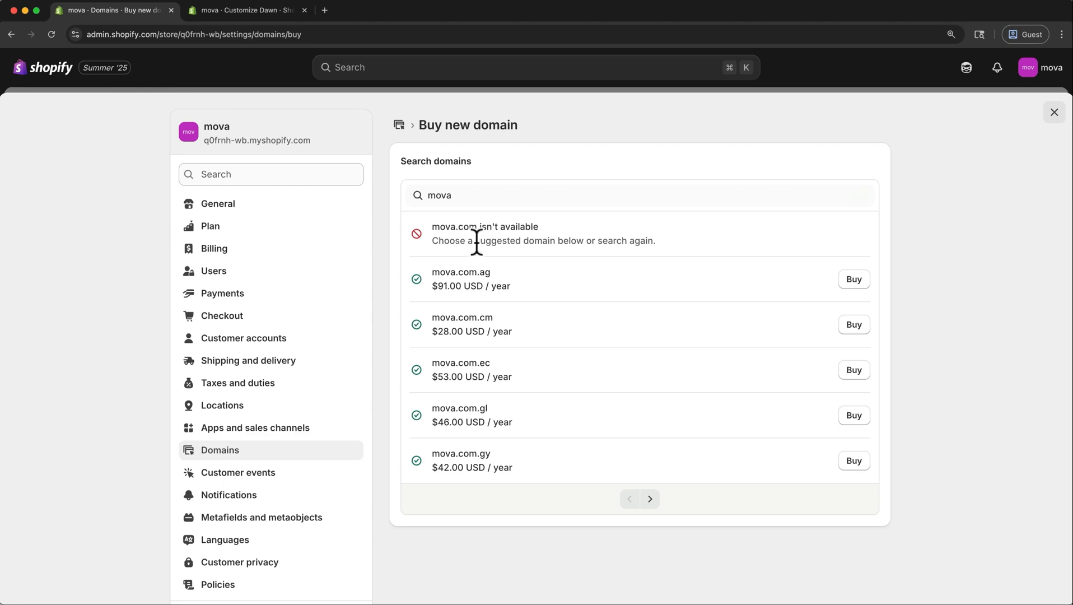
{"action": "key", "text": "Tab"}
{"action": "left_click", "coordinate": [528, 191]}
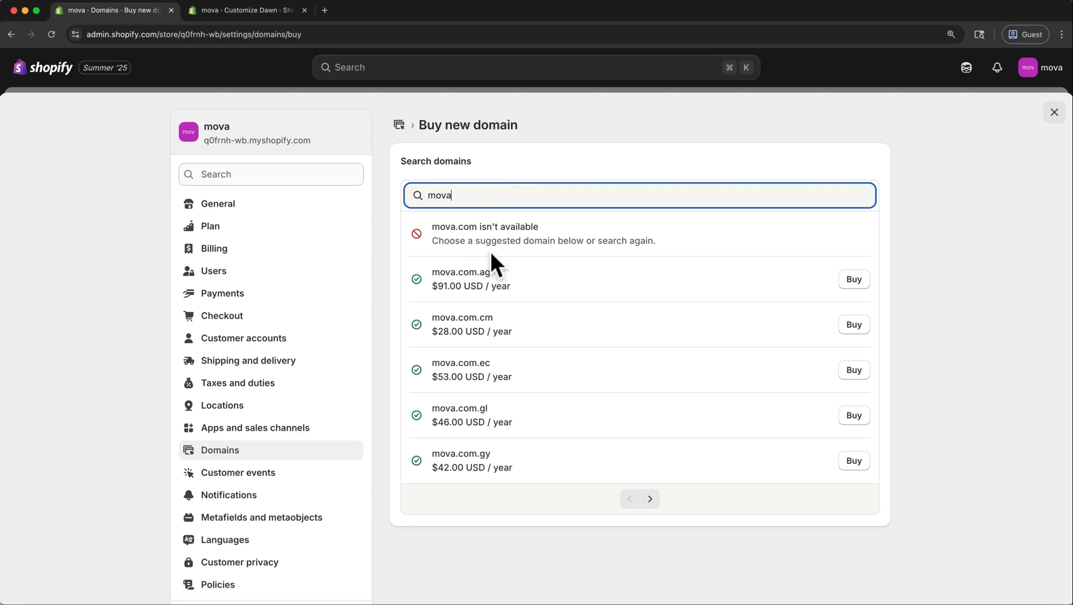
{"action": "left_click", "coordinate": [850, 289]}
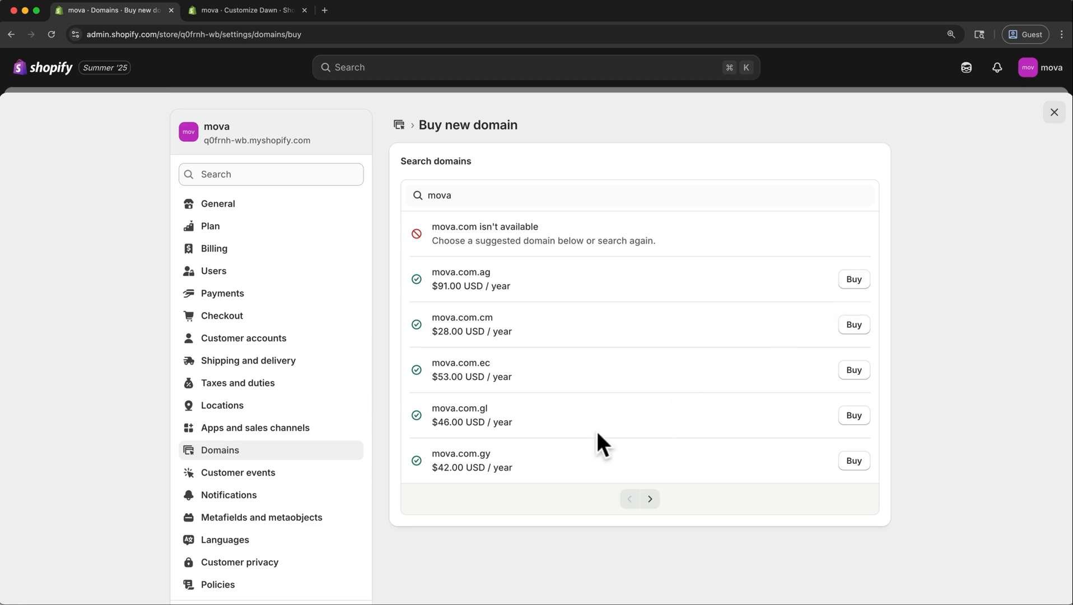
Try adding Afrikaans as a store language in the language settings, and close the settings.
{"action": "left_click", "coordinate": [281, 541]}
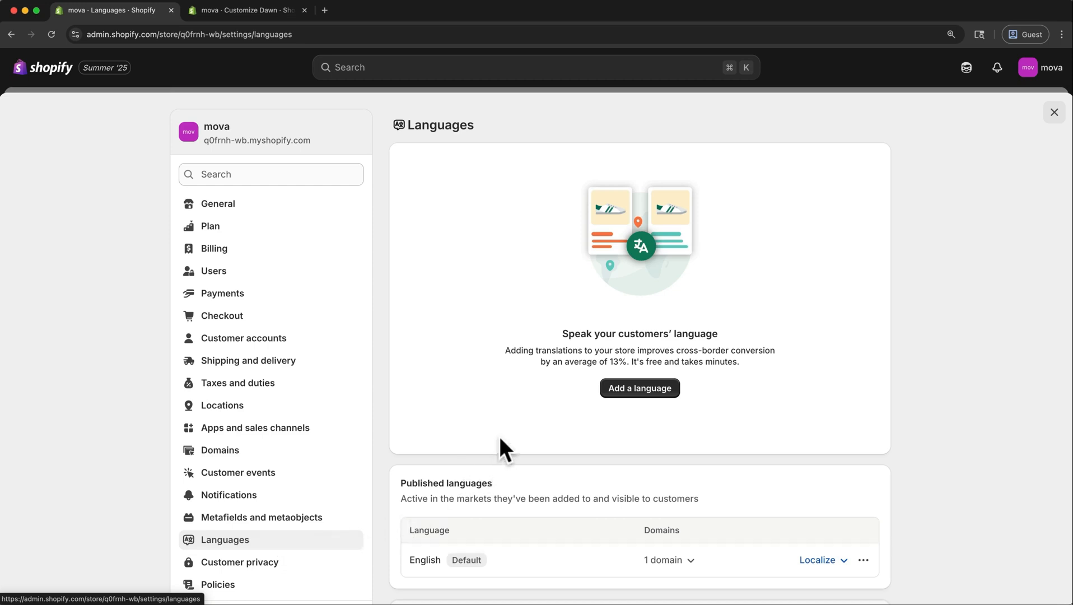
{"action": "left_click", "coordinate": [626, 393]}
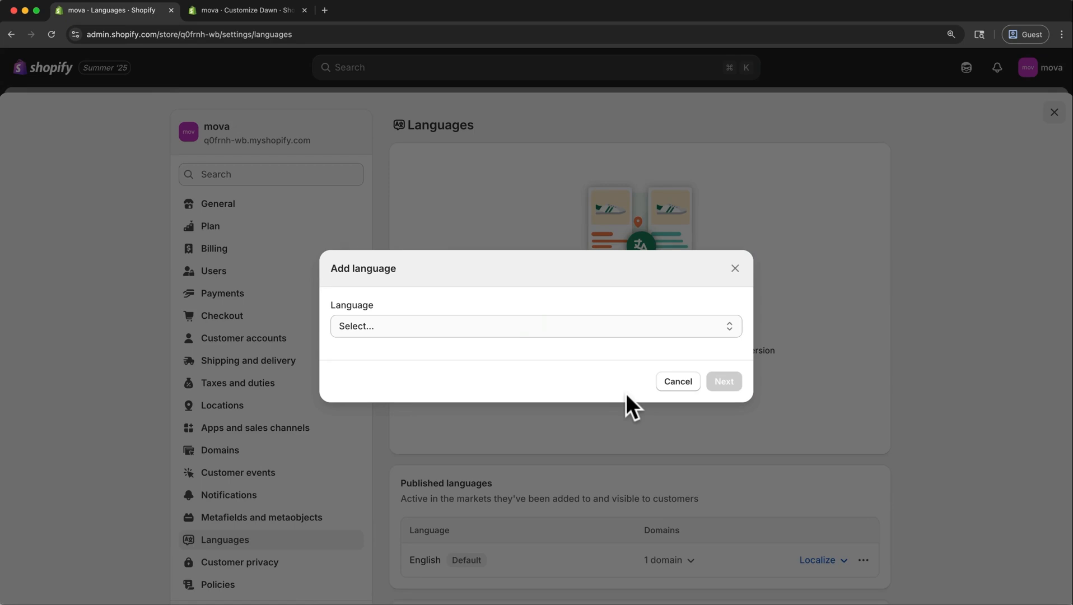
{"action": "left_click", "coordinate": [632, 326]}
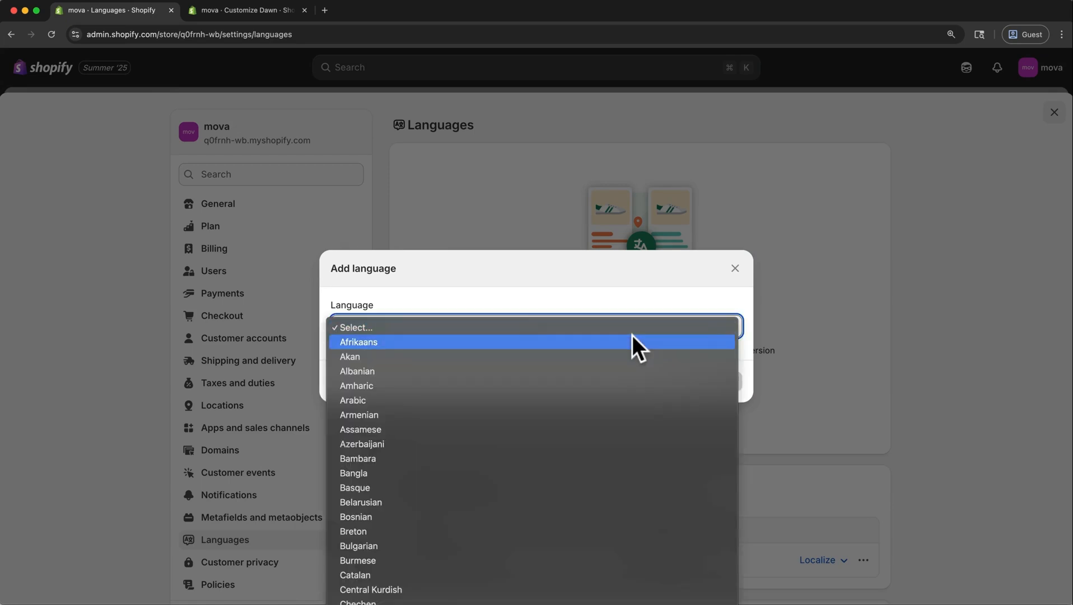
{"action": "left_click", "coordinate": [633, 336]}
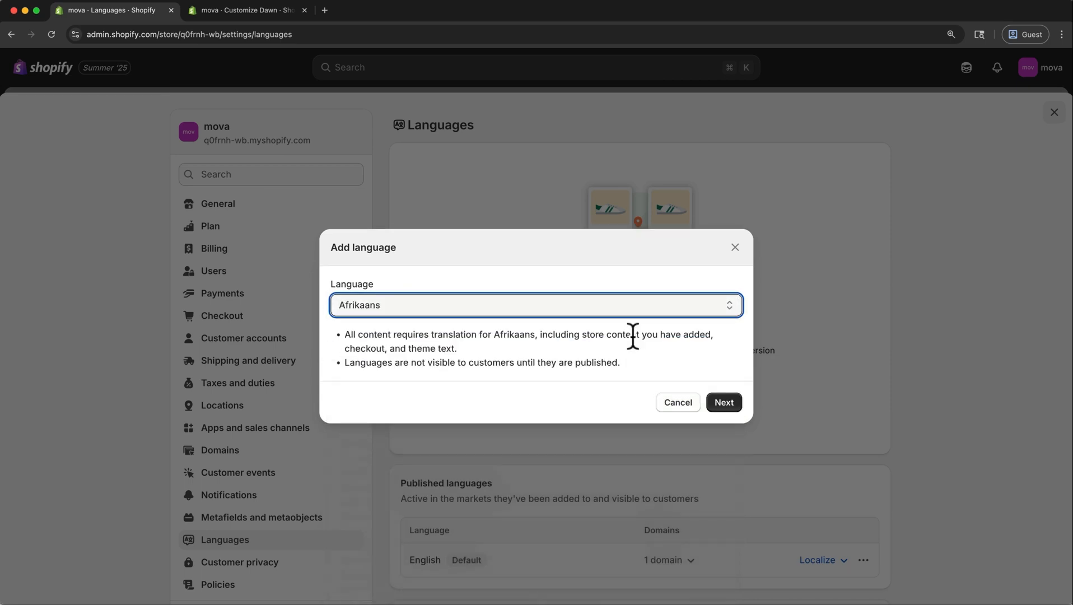
{"action": "left_click", "coordinate": [723, 392]}
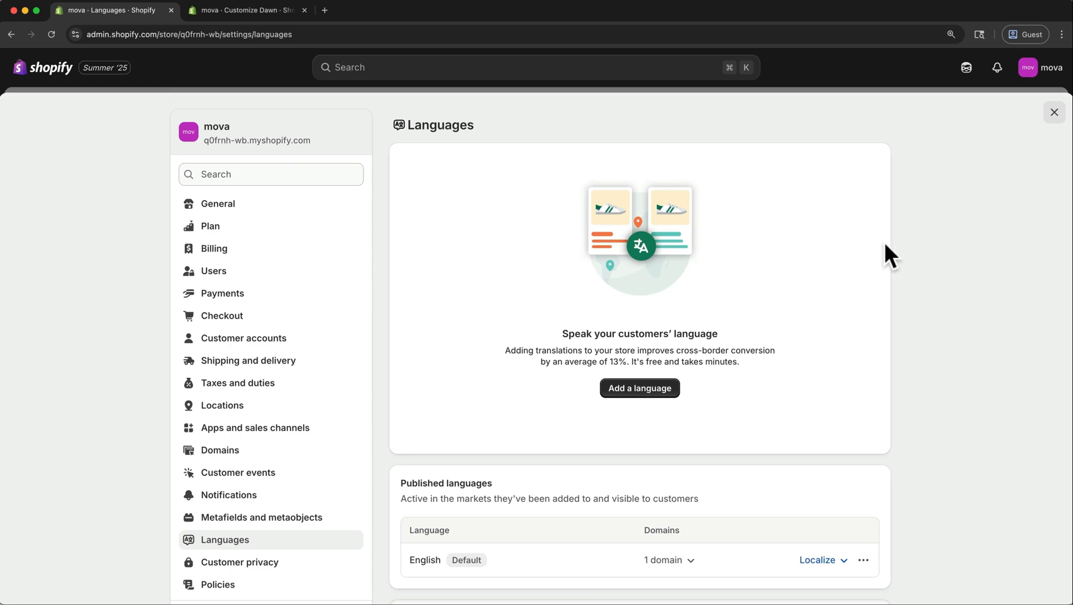
{"action": "left_click", "coordinate": [1054, 113]}
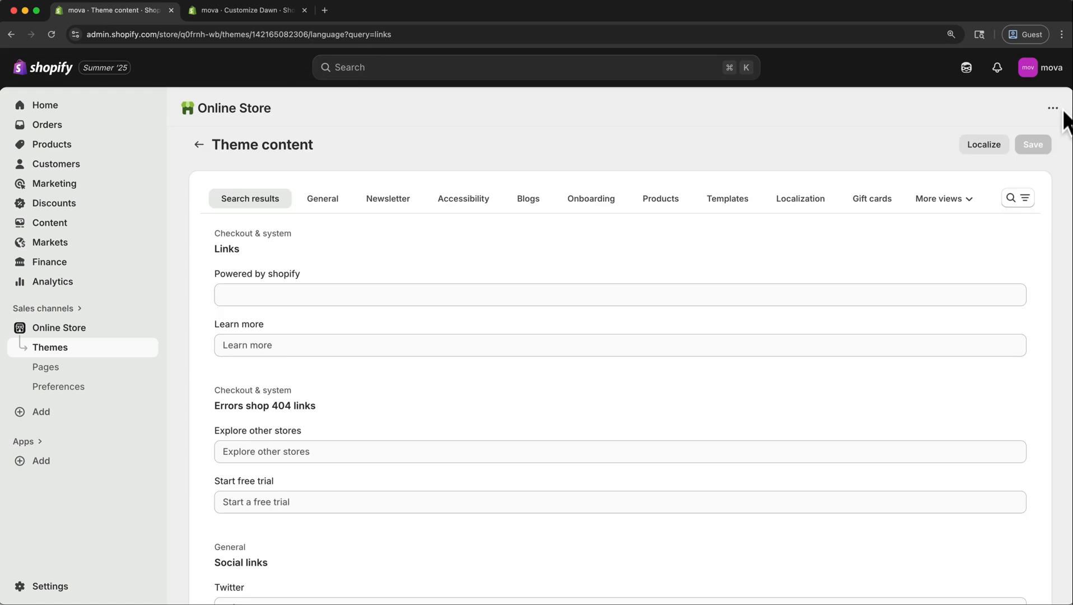
Start unlocking the store from the admin home and provide the required store address in the general settings.
{"action": "left_click", "coordinate": [90, 108]}
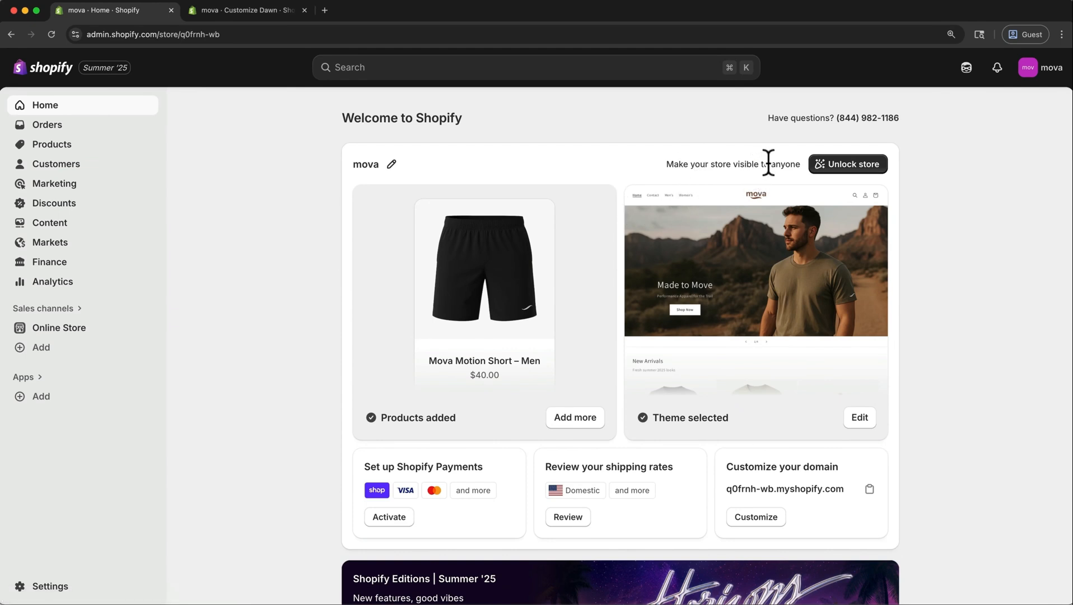
{"action": "left_click", "coordinate": [870, 178]}
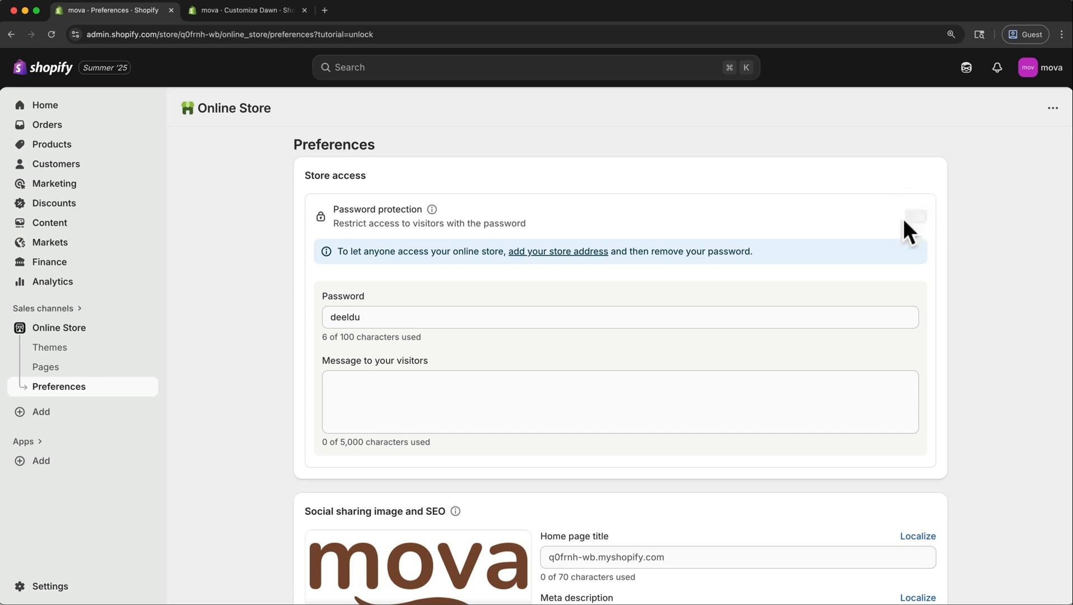
{"action": "left_click", "coordinate": [585, 252]}
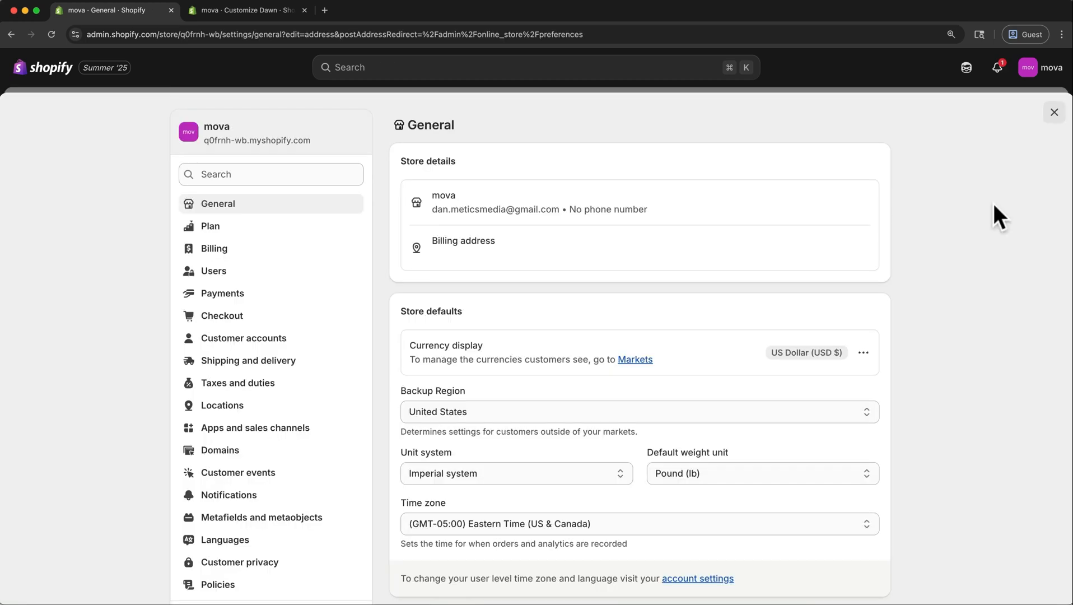
{"action": "left_click", "coordinate": [1054, 113]}
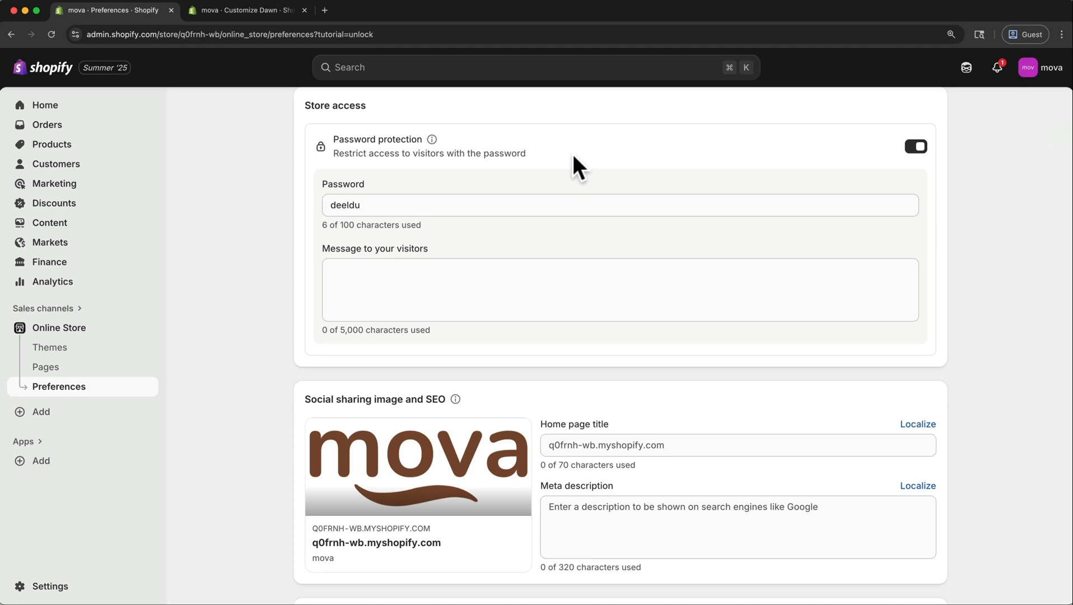
Turn off the online store's password protection, save the preferences and view the public storefront.
{"action": "left_click", "coordinate": [915, 149]}
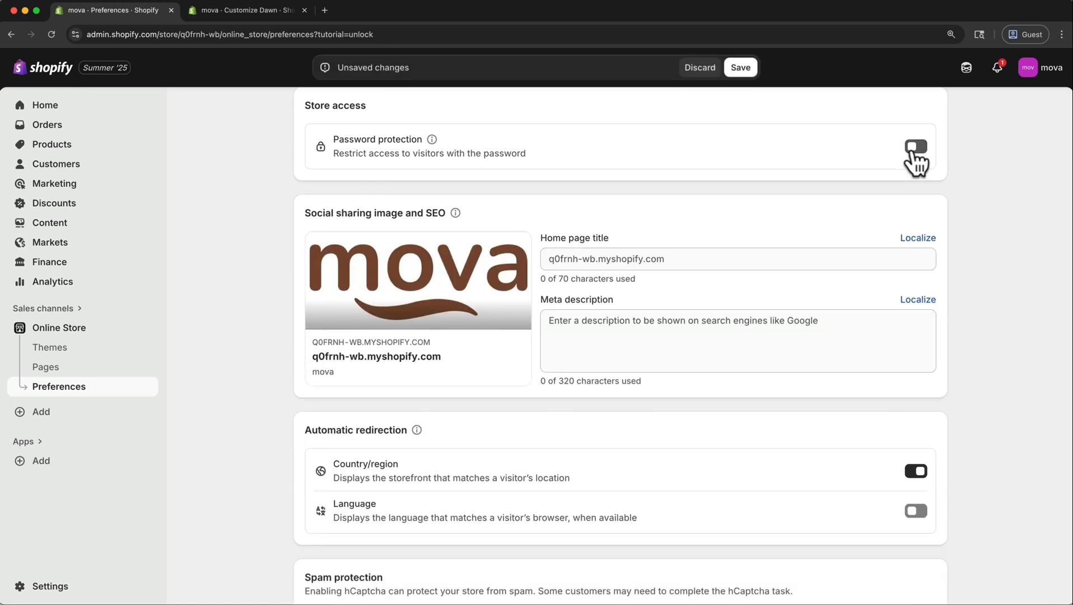
{"action": "left_click", "coordinate": [741, 67]}
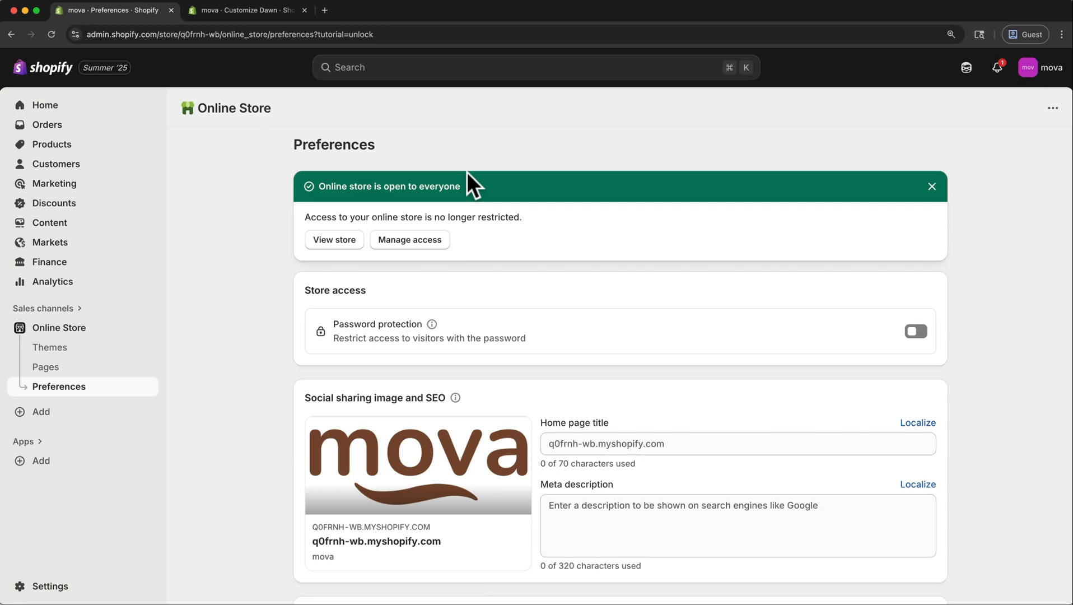
{"action": "left_click", "coordinate": [337, 239]}
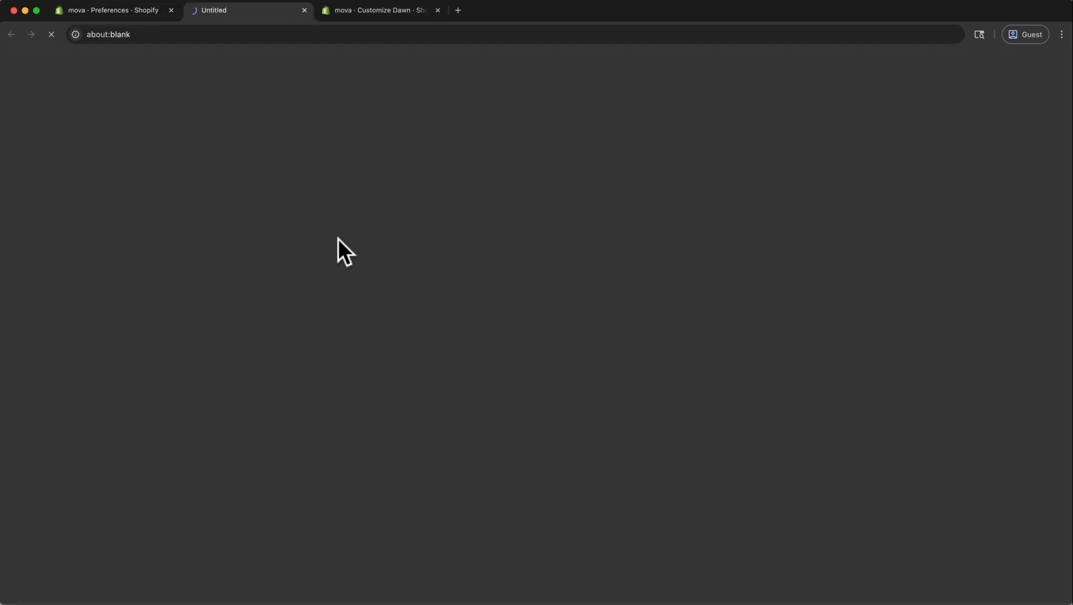